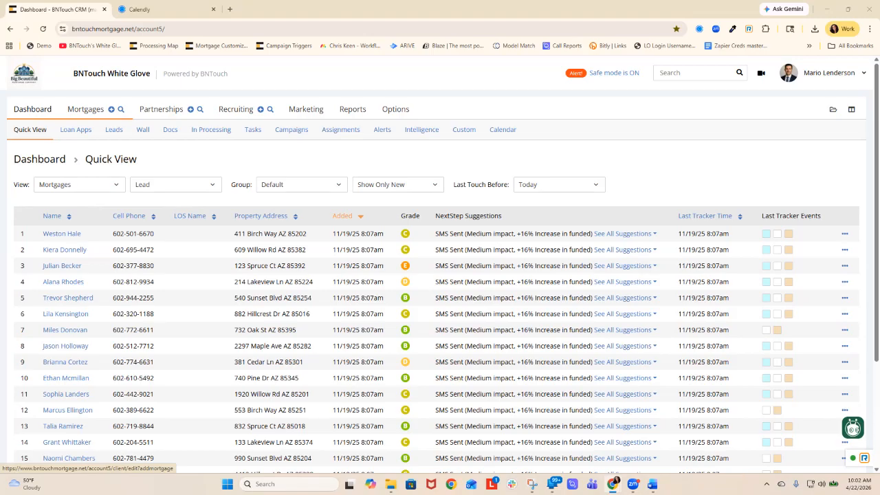
- Open the record group management page from a new mortgage client form and review the existing groups down to the blank new-group row
{"action": "left_click", "coordinate": [111, 109]}
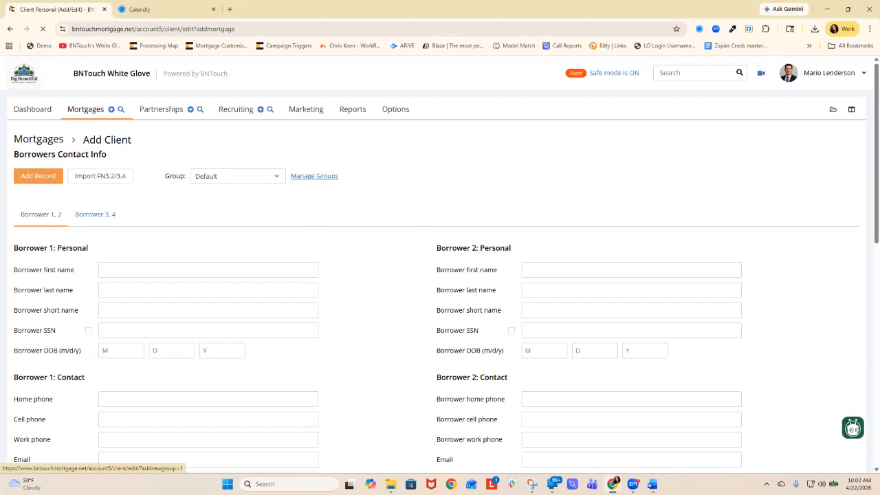
{"action": "left_click", "coordinate": [314, 176]}
{"action": "scroll", "coordinate": [437, 275], "scroll_direction": "down", "scroll_amount": 2}
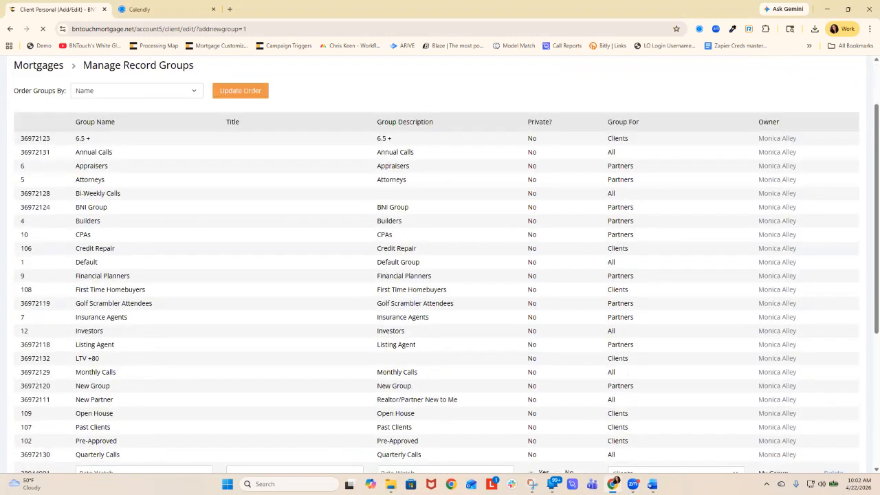
{"action": "scroll", "coordinate": [437, 275], "scroll_direction": "down", "scroll_amount": 3}
{"action": "scroll", "coordinate": [437, 275], "scroll_direction": "up", "scroll_amount": 5}
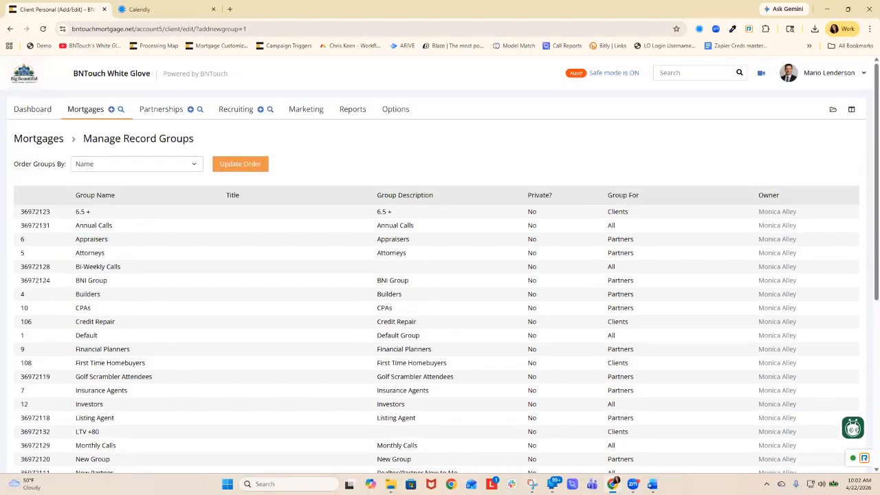
{"action": "scroll", "coordinate": [436, 275], "scroll_direction": "down", "scroll_amount": 1}
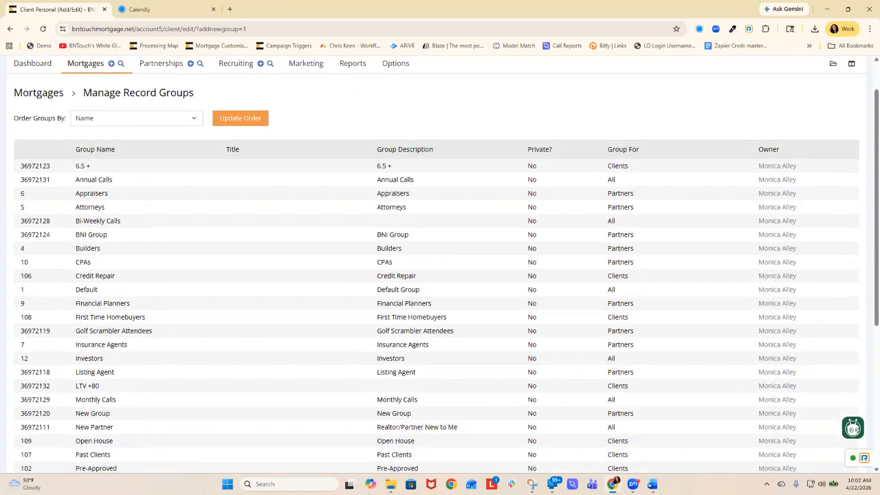
{"action": "scroll", "coordinate": [436, 275], "scroll_direction": "down", "scroll_amount": 5}
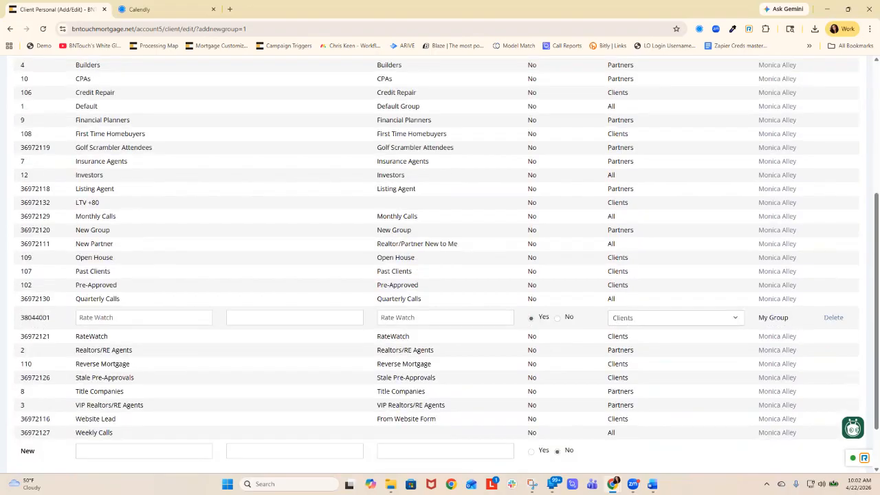
{"action": "scroll", "coordinate": [437, 275], "scroll_direction": "down", "scroll_amount": 2}
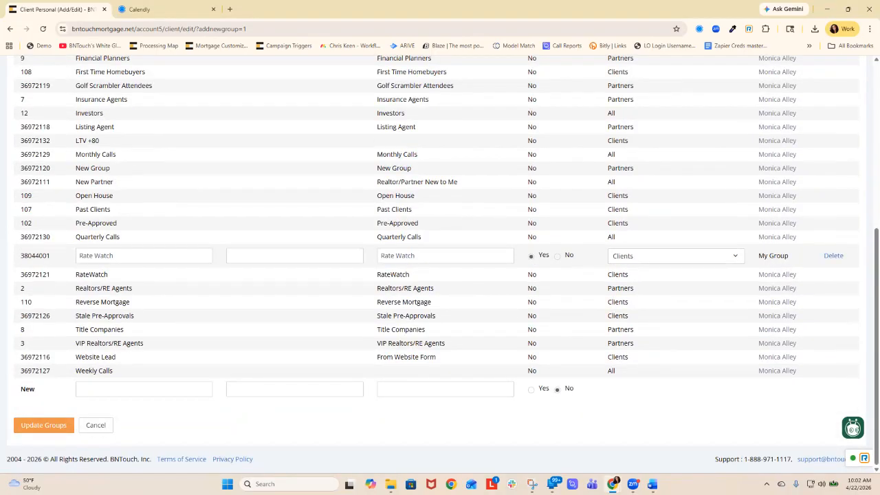
- Add a new record group named "Test Group" and save it
{"action": "left_click", "coordinate": [138, 389]}
{"action": "type", "text": "Test"}
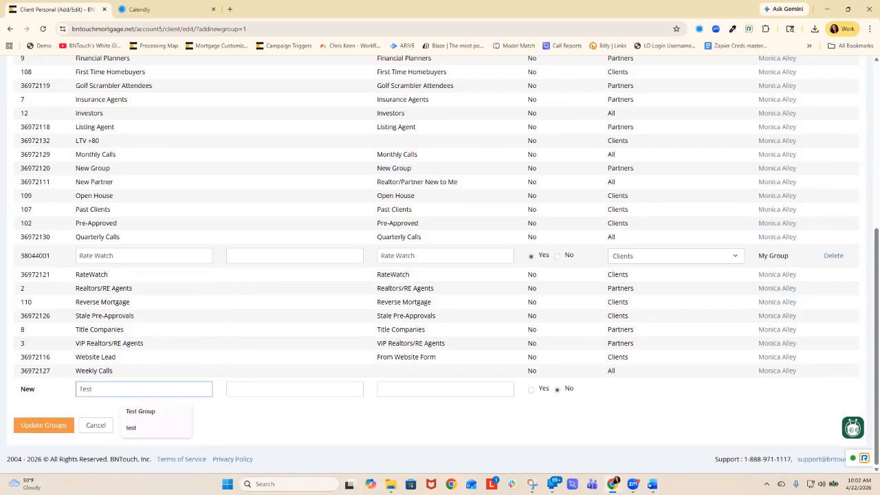
{"action": "key", "text": "Down"}
{"action": "key", "text": "Tab"}
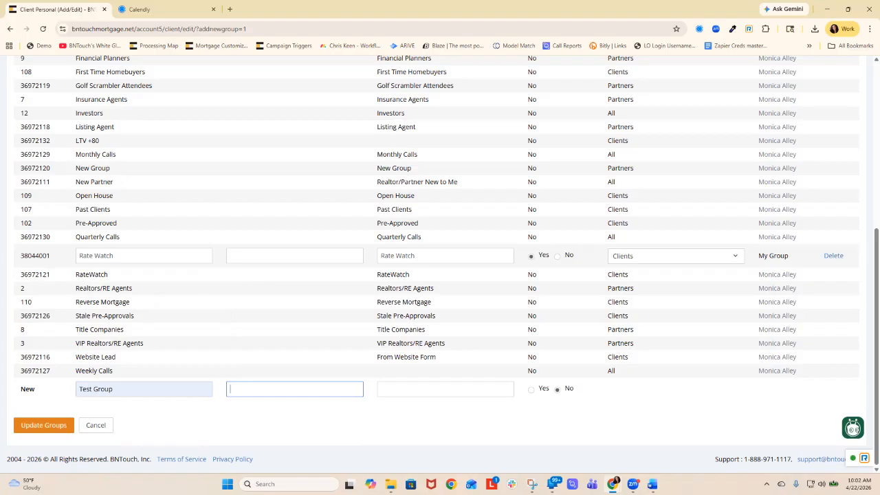
{"action": "key", "text": "Return"}
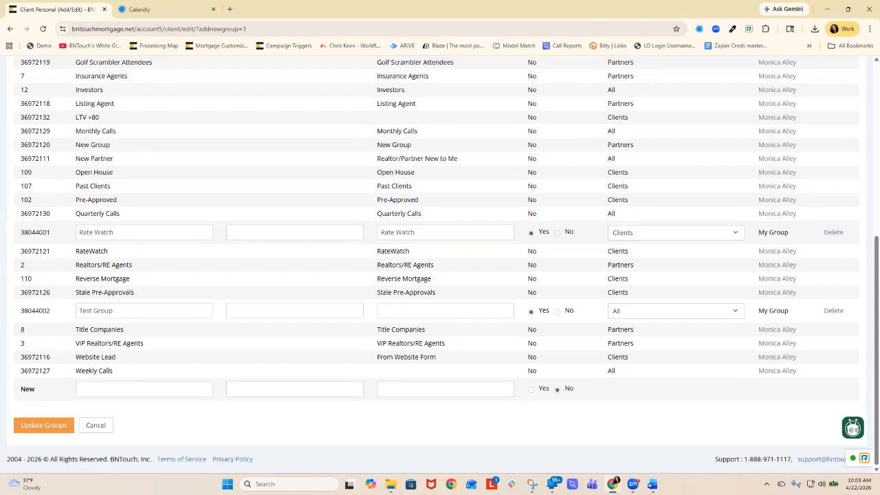
- Make Test Group non-private, check its Group For options, and update the groups
{"action": "left_click", "coordinate": [676, 311]}
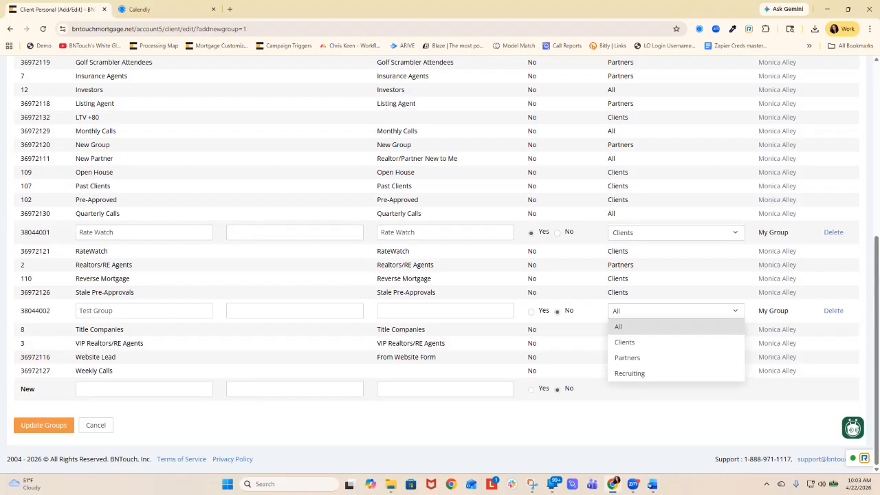
{"action": "left_click", "coordinate": [44, 425]}
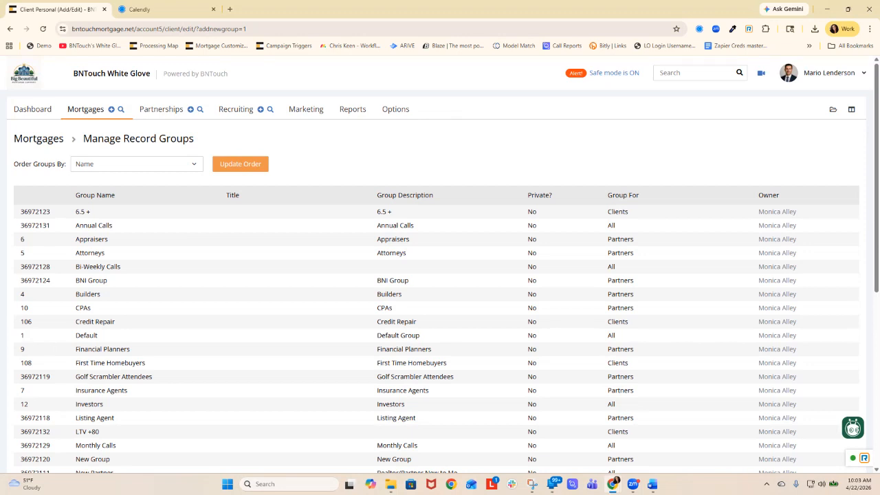
- Start a new marketing campaign and name it "Pre-Approved Rule"
{"action": "left_click", "coordinate": [86, 110]}
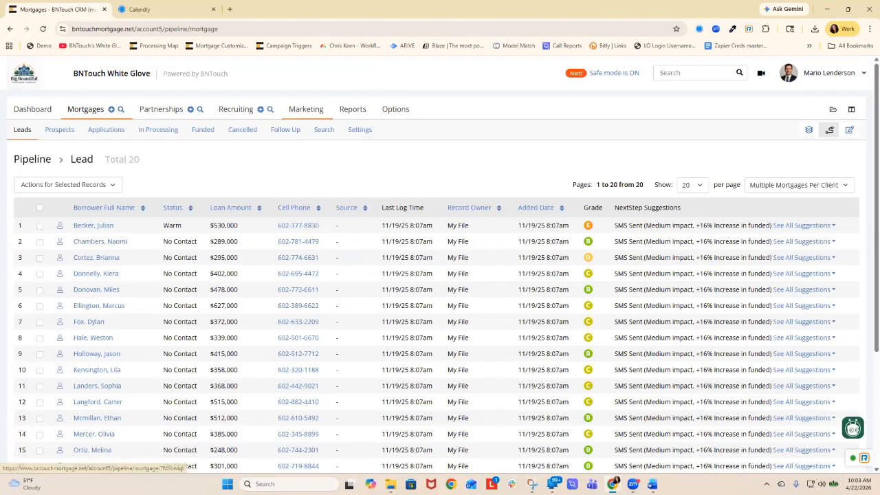
{"action": "left_click", "coordinate": [306, 108]}
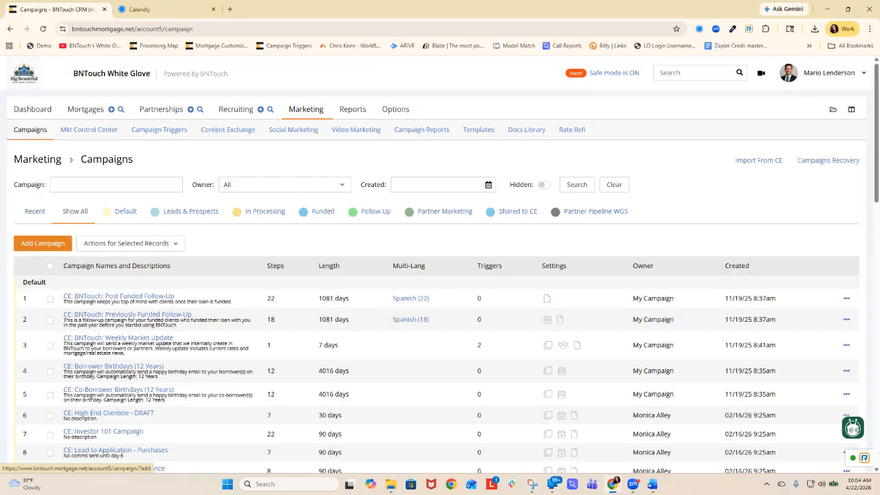
{"action": "left_click", "coordinate": [42, 243]}
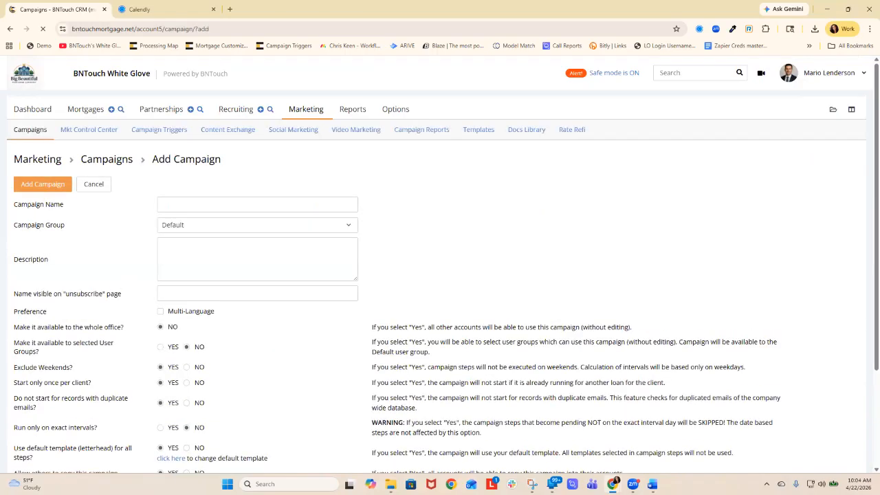
{"action": "left_click", "coordinate": [258, 205]}
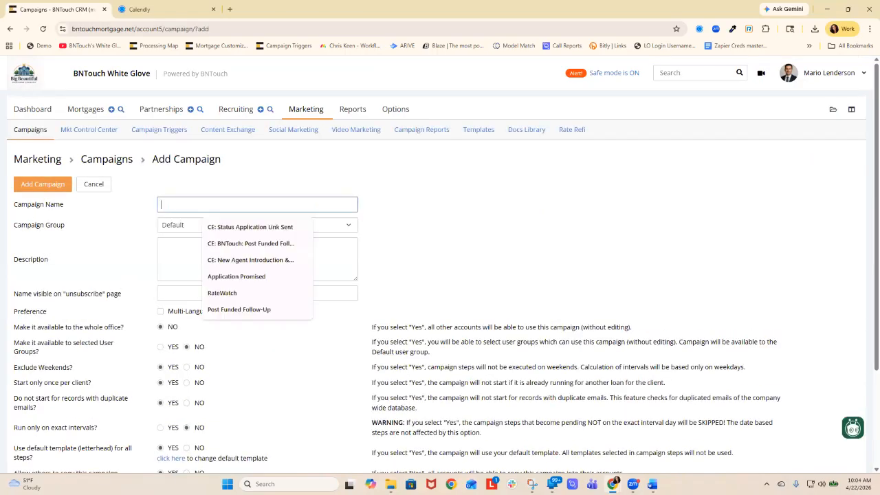
{"action": "type", "text": "Pre"}
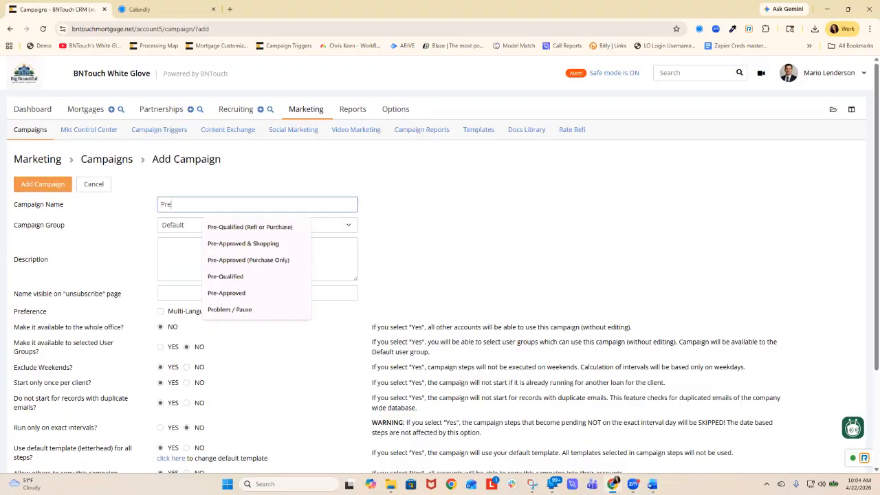
{"action": "type", "text": "-Approved R"}
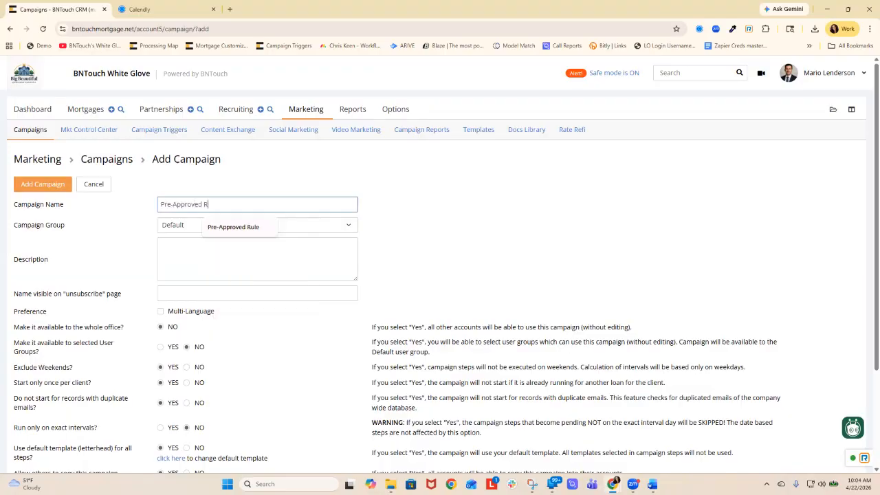
{"action": "type", "text": "ule"}
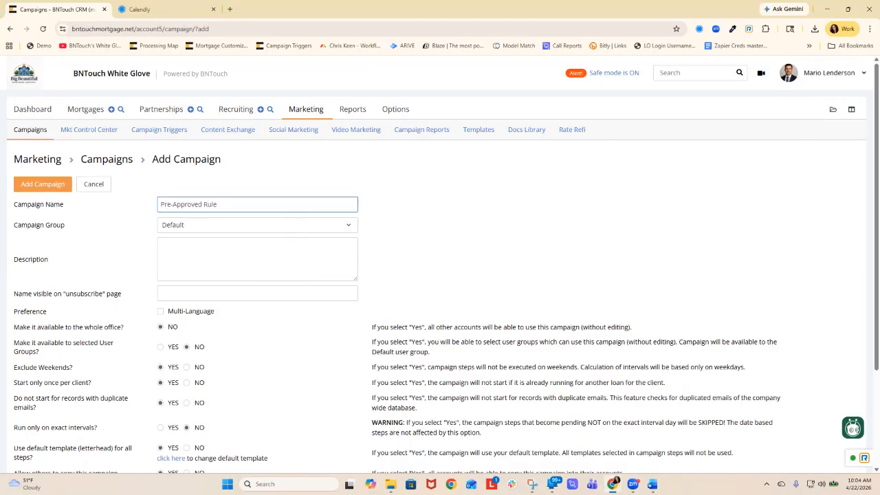
- Set Exclude Weekends, Start only once per client and the duplicate-email restriction to No, and save the campaign
{"action": "scroll", "coordinate": [440, 265], "scroll_direction": "down", "scroll_amount": 1}
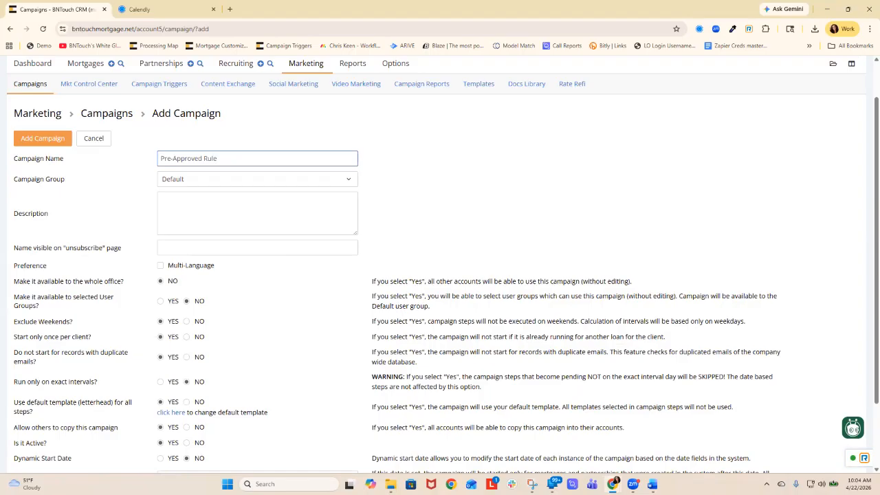
{"action": "left_click", "coordinate": [186, 322]}
{"action": "left_click", "coordinate": [186, 336]}
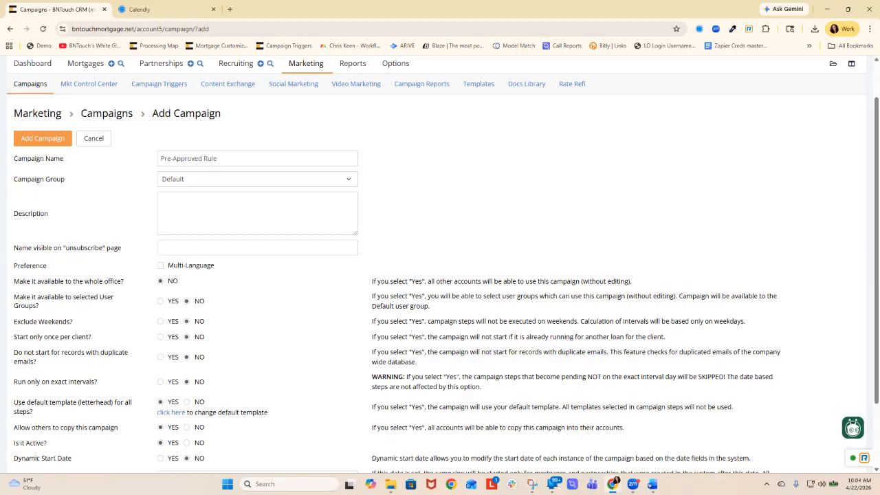
{"action": "left_click", "coordinate": [42, 139]}
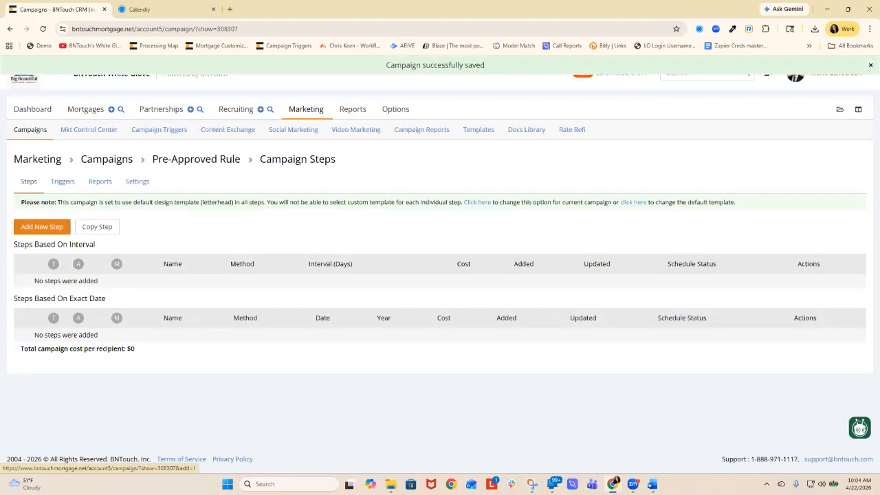
- Start a new E-mail step in the Pre-Approved Rule campaign and make it a step for Self
{"action": "left_click", "coordinate": [41, 226]}
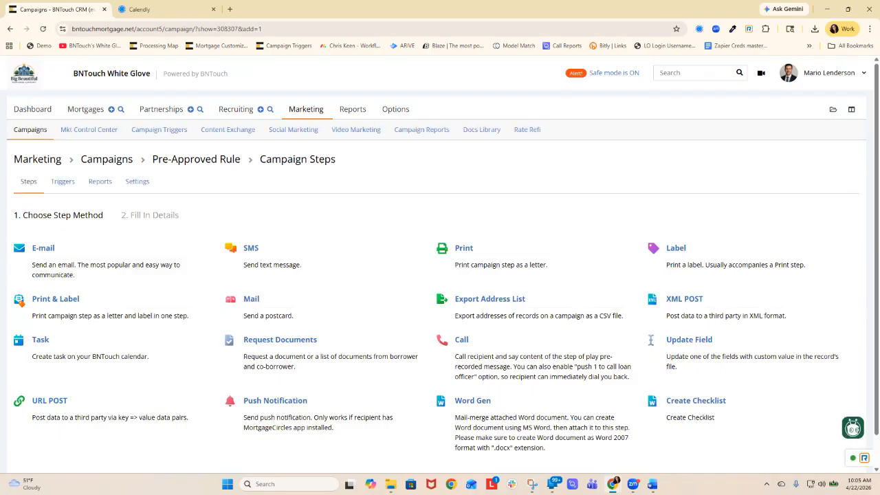
{"action": "left_click", "coordinate": [43, 248]}
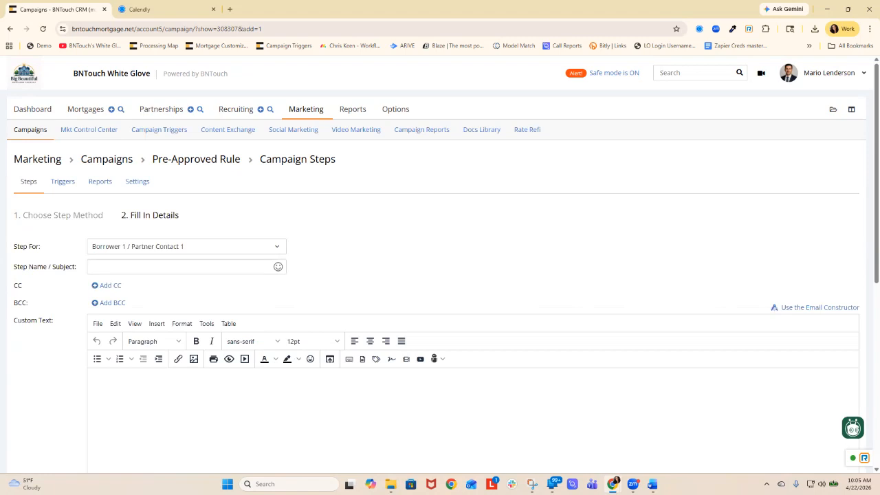
{"action": "left_click", "coordinate": [187, 247]}
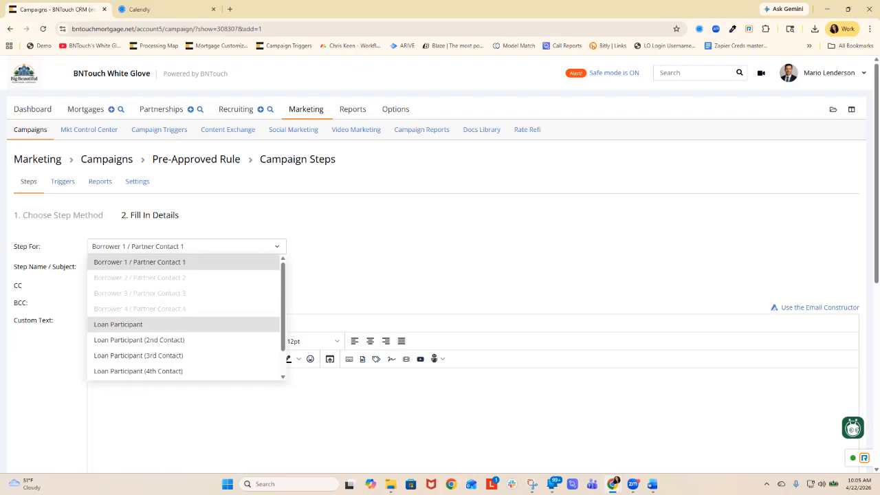
{"action": "scroll", "coordinate": [137, 317], "scroll_direction": "down", "scroll_amount": 1}
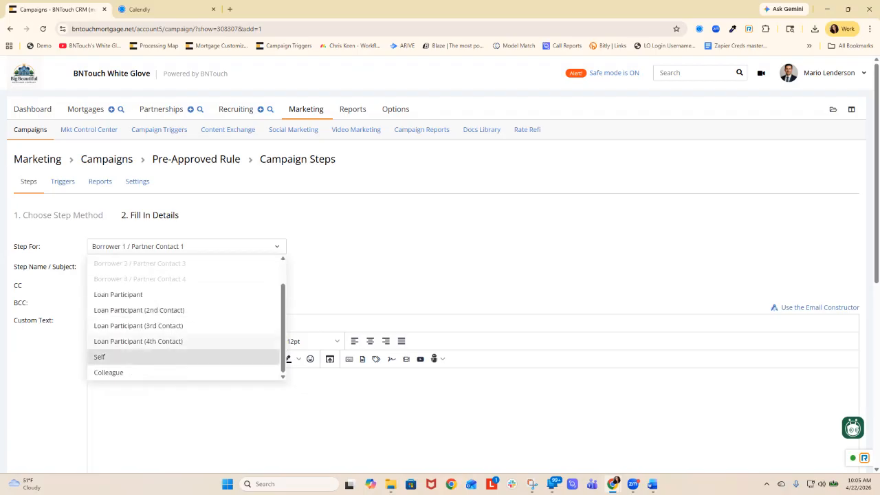
{"action": "left_click", "coordinate": [99, 357]}
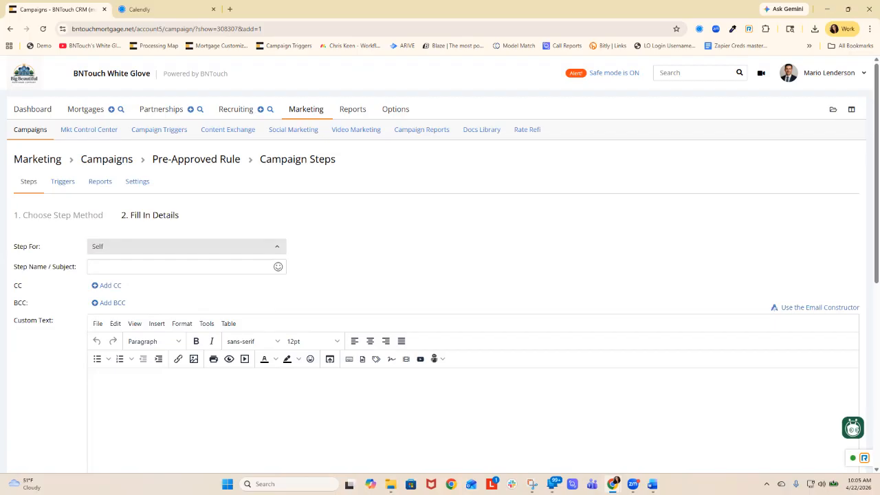
- Name the step "update group to preapproval" and set its method to Update Field for the Group field
{"action": "left_click", "coordinate": [158, 267]}
{"action": "type", "text": "upda"}
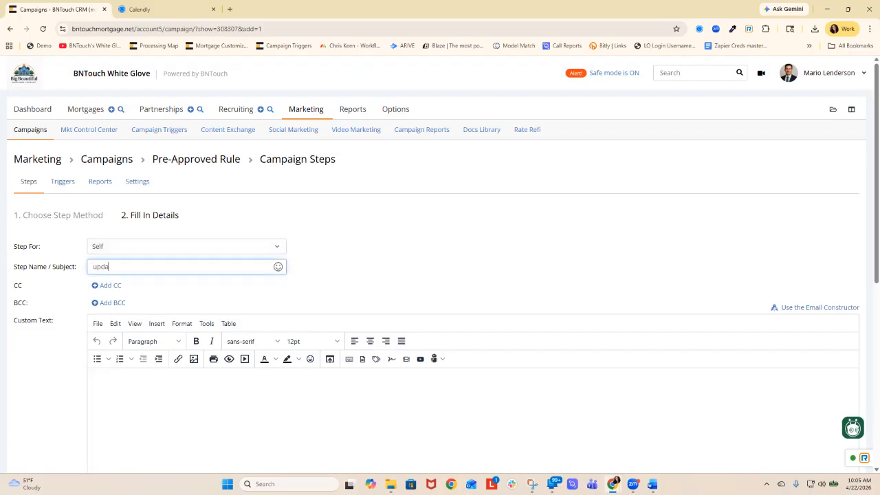
{"action": "type", "text": "te group to preapproval"}
{"action": "scroll", "coordinate": [440, 275], "scroll_direction": "down", "scroll_amount": 3}
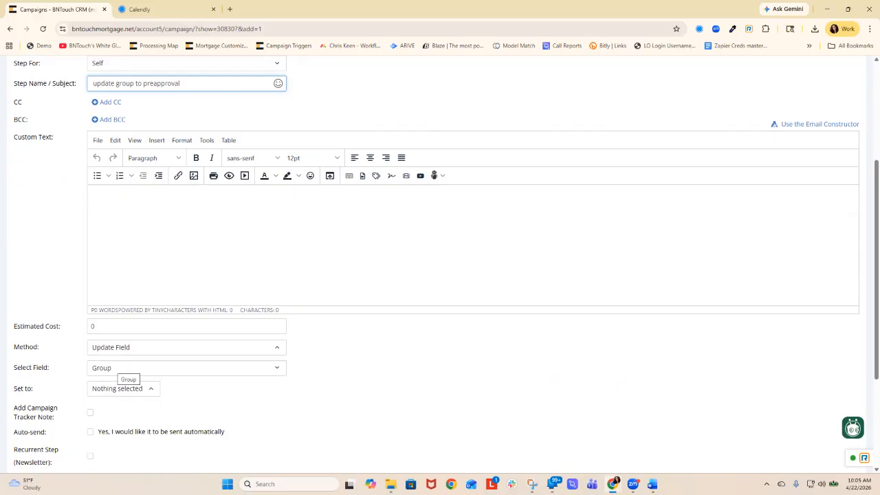
- Set the Group field's new value to Pre-Approved and enable automatic sending of the step
{"action": "left_click", "coordinate": [121, 389]}
{"action": "scroll", "coordinate": [134, 303], "scroll_direction": "down", "scroll_amount": 3}
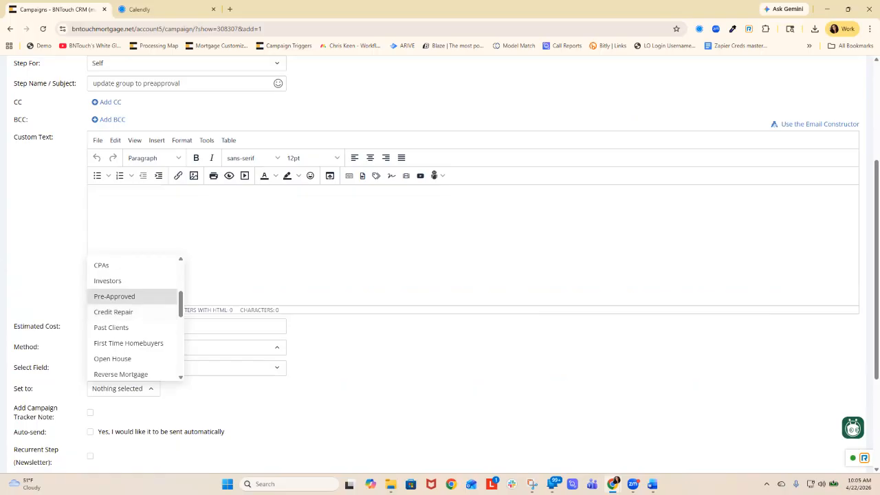
{"action": "left_click", "coordinate": [114, 296]}
{"action": "left_click", "coordinate": [90, 432]}
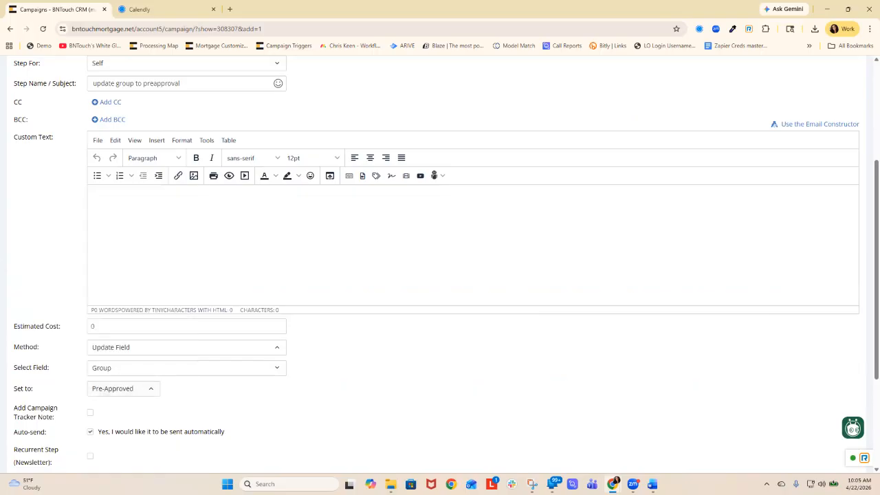
- Schedule the step at an interval of 1 day and add it to the campaign
{"action": "scroll", "coordinate": [90, 432], "scroll_direction": "down", "scroll_amount": 2}
{"action": "left_click", "coordinate": [90, 341]}
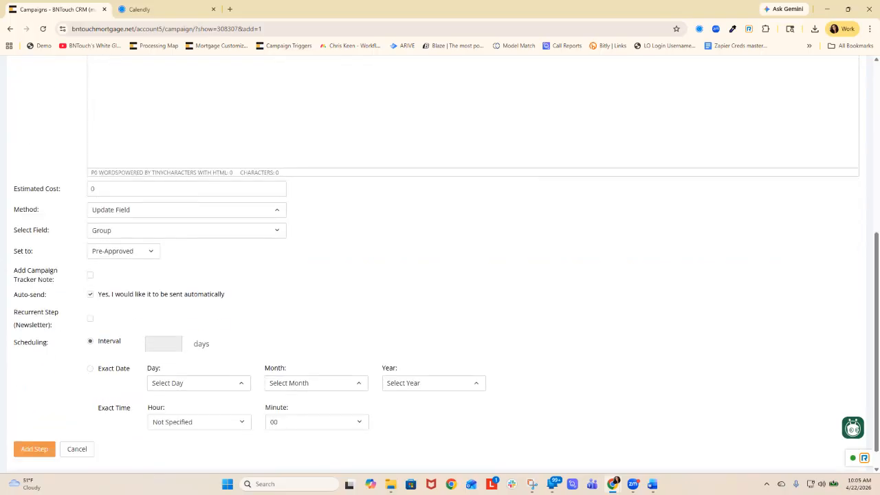
{"action": "left_click", "coordinate": [163, 344]}
{"action": "type", "text": "1"}
{"action": "left_click", "coordinate": [303, 339]}
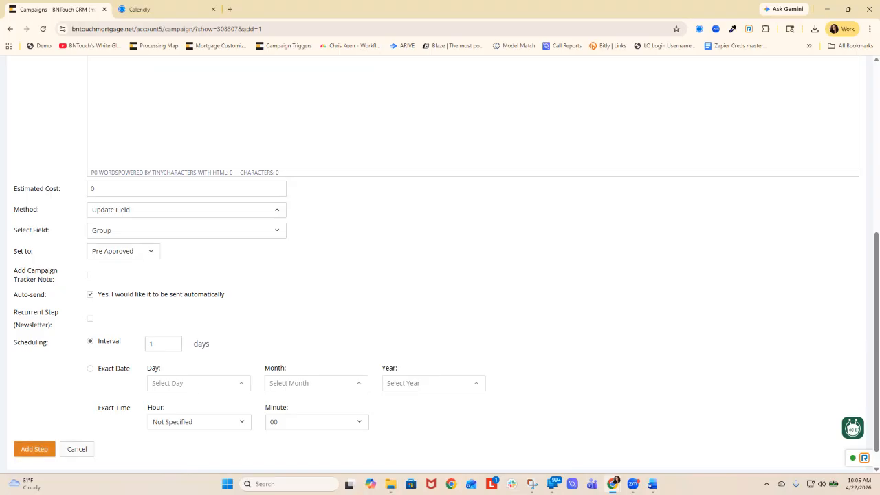
{"action": "left_click", "coordinate": [34, 449]}
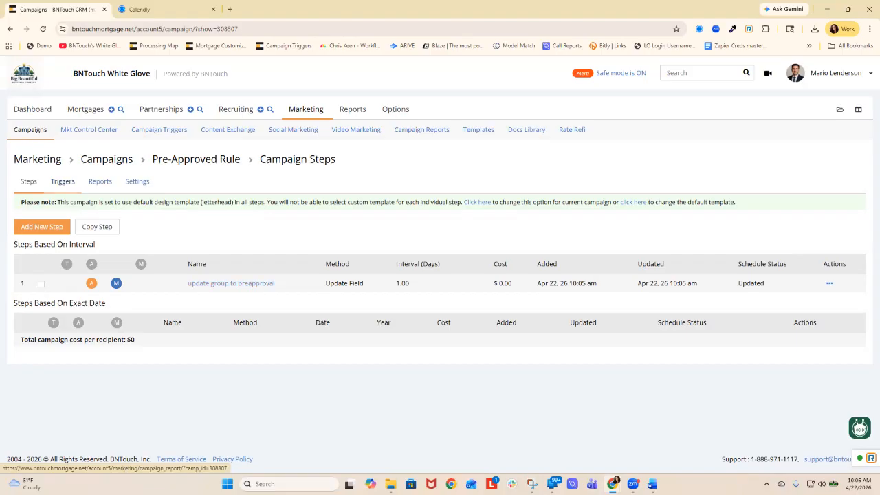
- Return to the full campaign list and search it for "pre"
{"action": "left_click", "coordinate": [28, 181]}
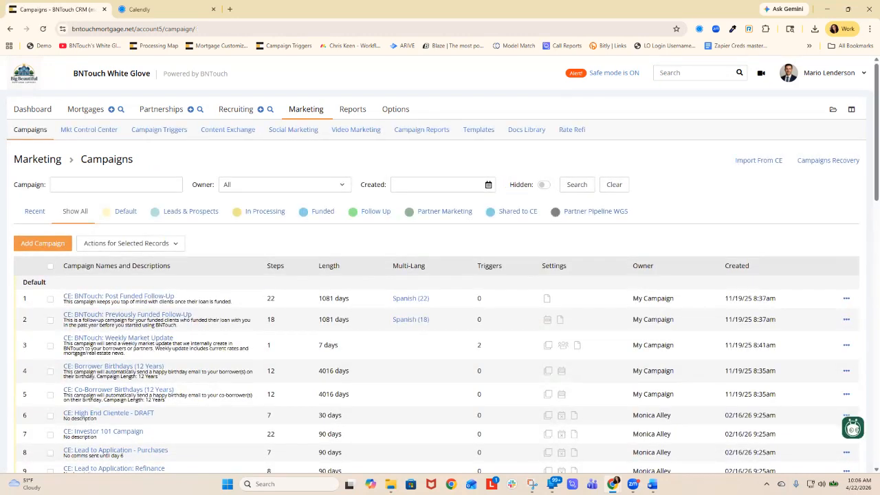
{"action": "type", "text": "pre"}
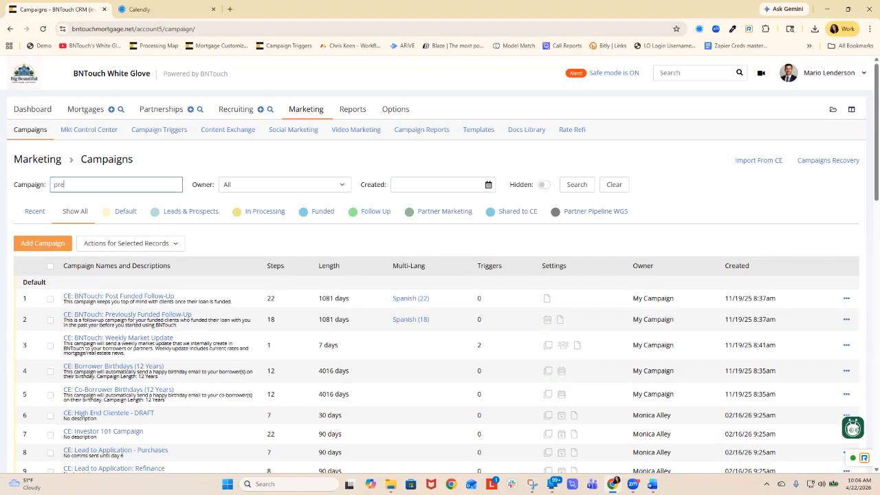
{"action": "key", "text": "Return"}
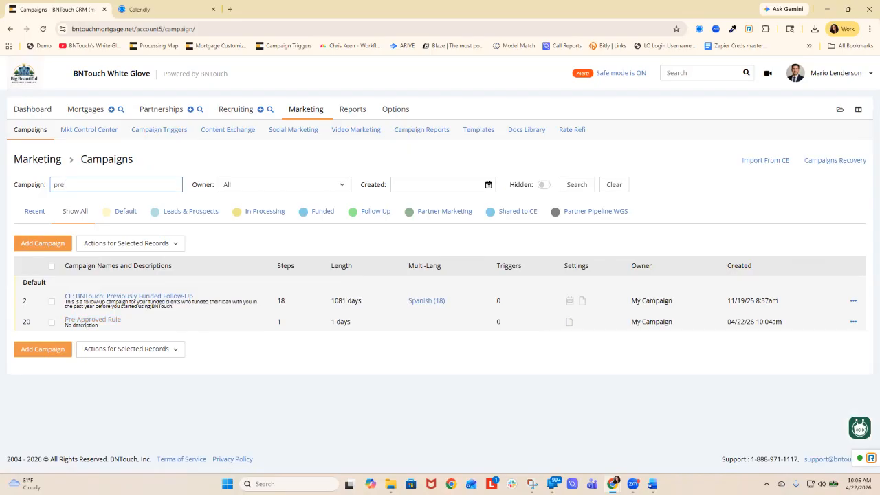
{"action": "left_click", "coordinate": [853, 322]}
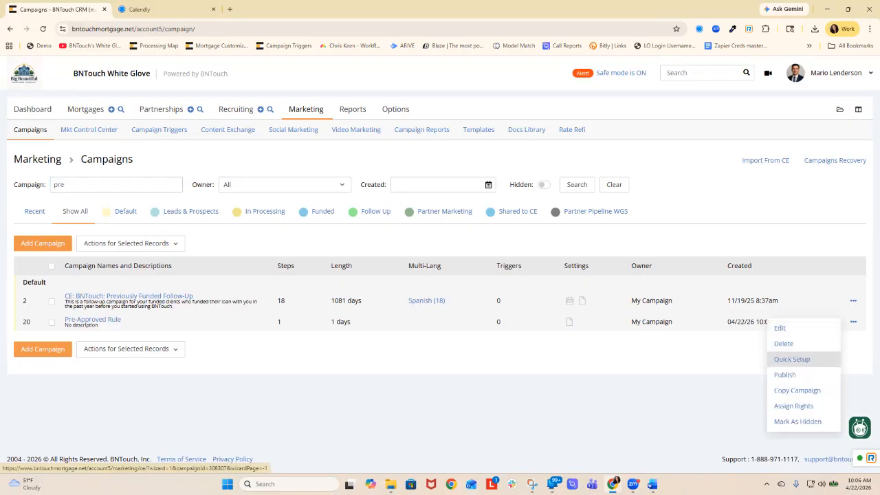
{"action": "left_click", "coordinate": [792, 358]}
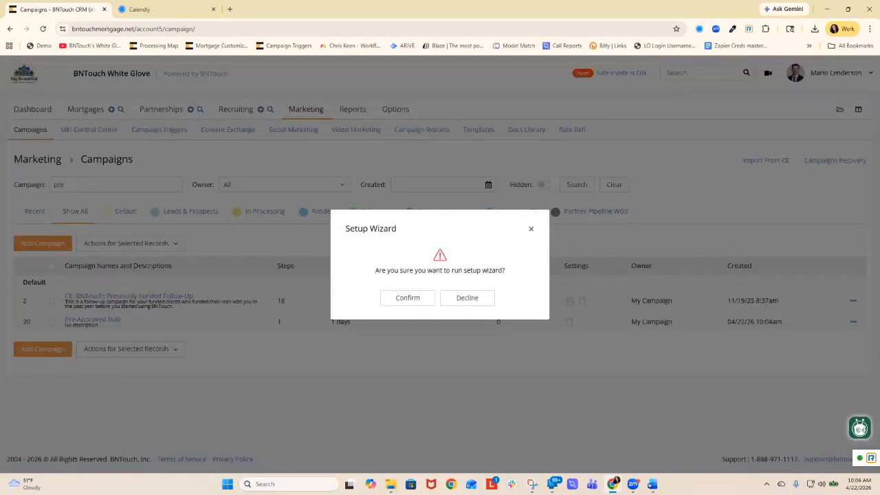
{"action": "left_click", "coordinate": [408, 297]}
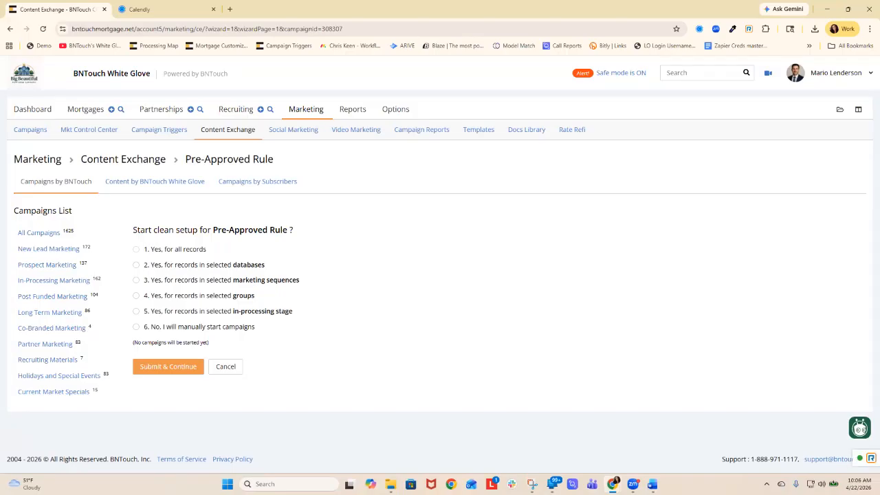
{"action": "left_click", "coordinate": [136, 312]}
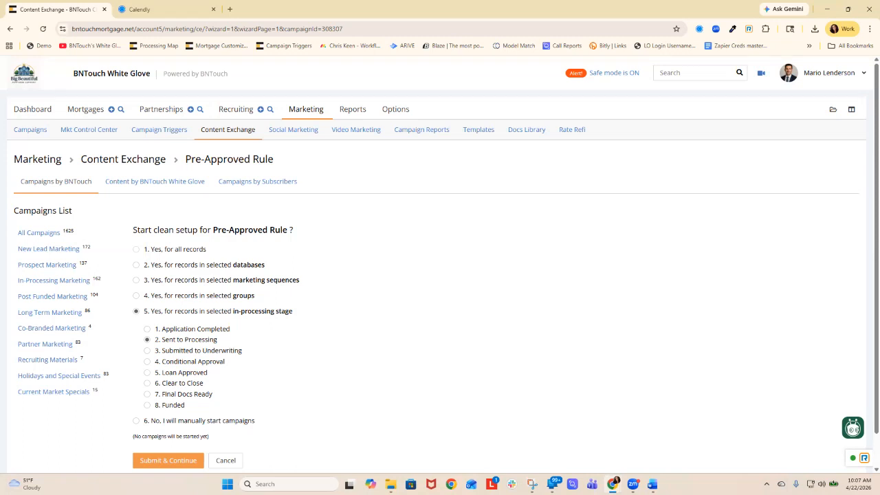
{"action": "left_click", "coordinate": [225, 461]}
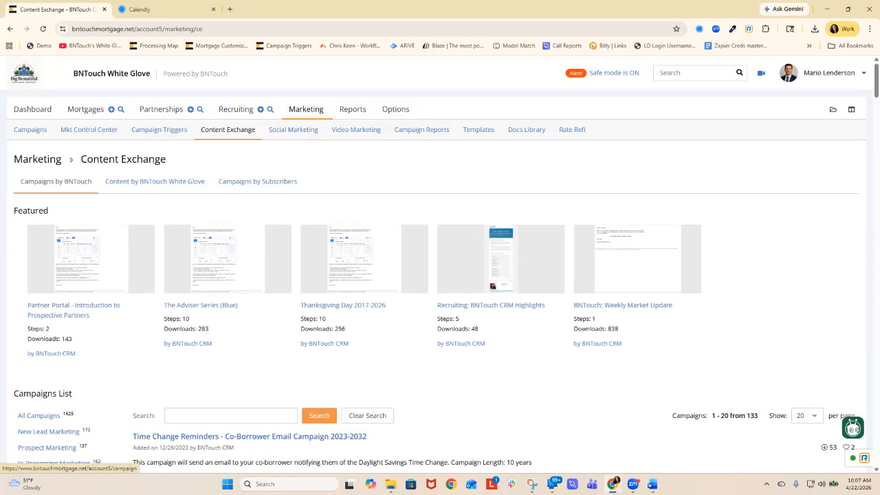
- Search the campaign list for "pre" again and open the steps of the Pre-Approved Rule campaign
{"action": "left_click", "coordinate": [306, 109]}
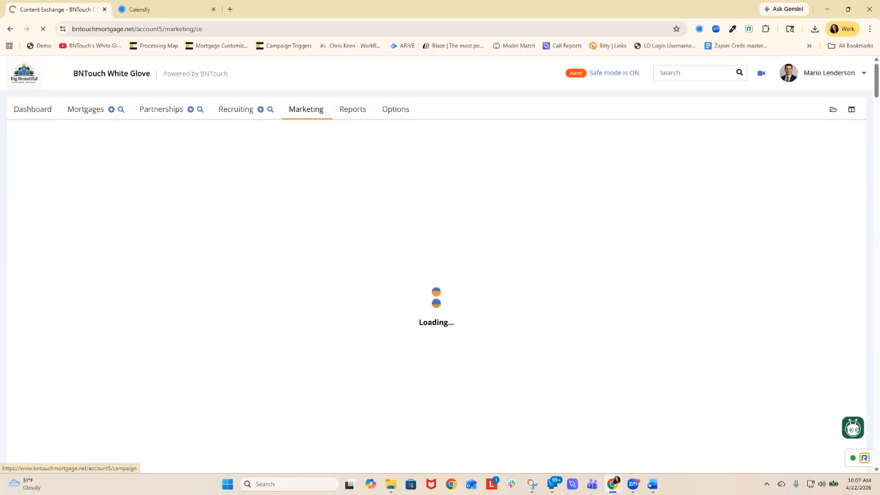
{"action": "type", "text": "pre"}
{"action": "key", "text": "Return"}
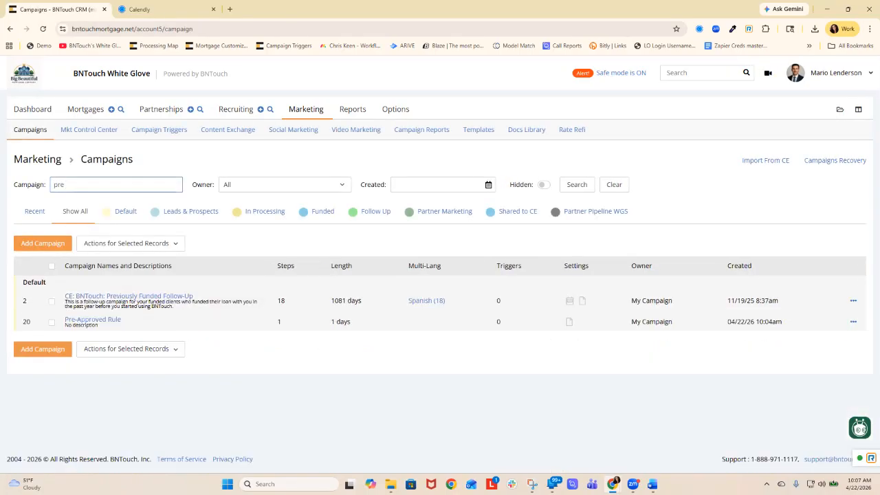
{"action": "left_click", "coordinate": [92, 320]}
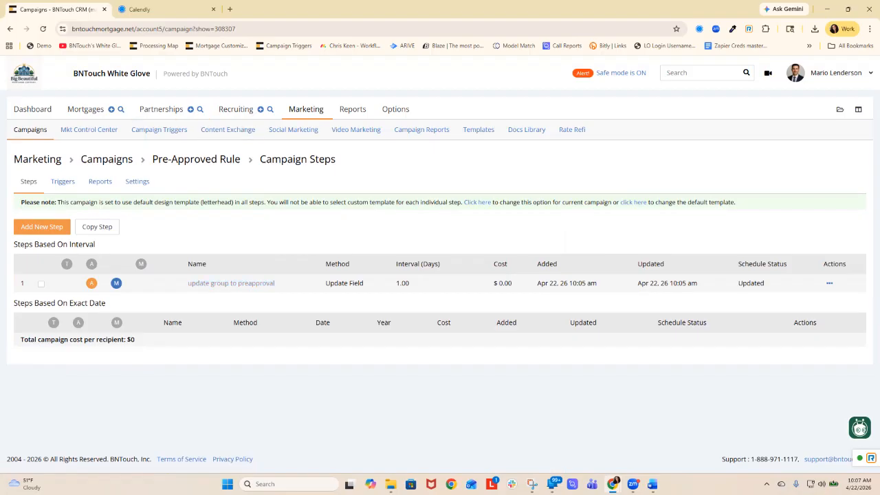
- Add a campaign named "Remove PreApproval Group" with weekend exclusion, the once-per-client limit and the duplicate-email restriction all set to No
{"action": "left_click", "coordinate": [107, 159]}
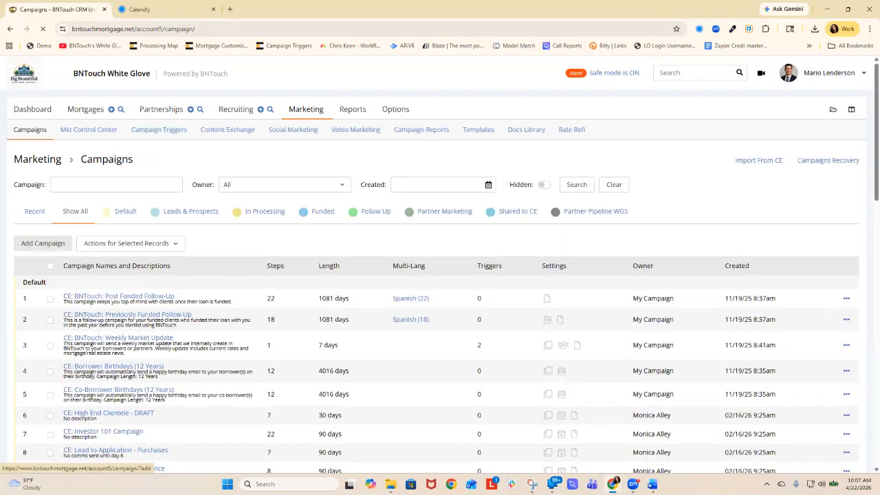
{"action": "left_click", "coordinate": [43, 243]}
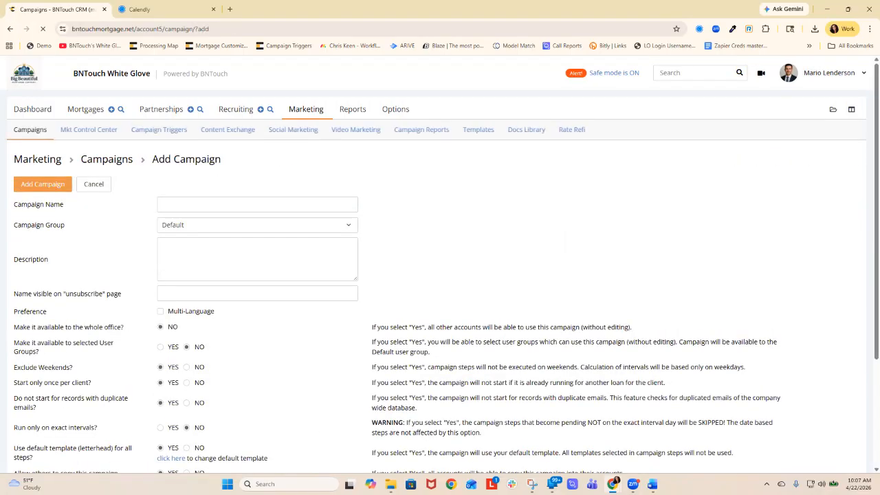
{"action": "left_click", "coordinate": [257, 204]}
{"action": "type", "text": "Remove"}
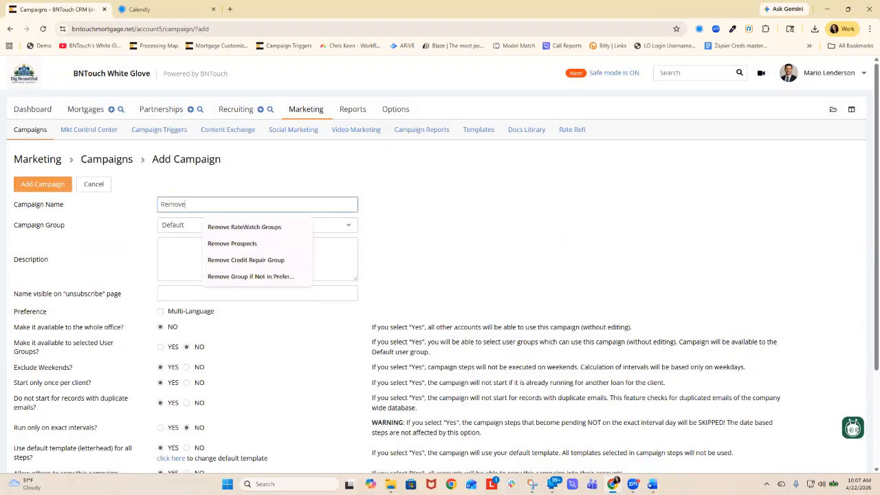
{"action": "type", "text": " PreApproval Group"}
{"action": "left_click", "coordinate": [186, 367]}
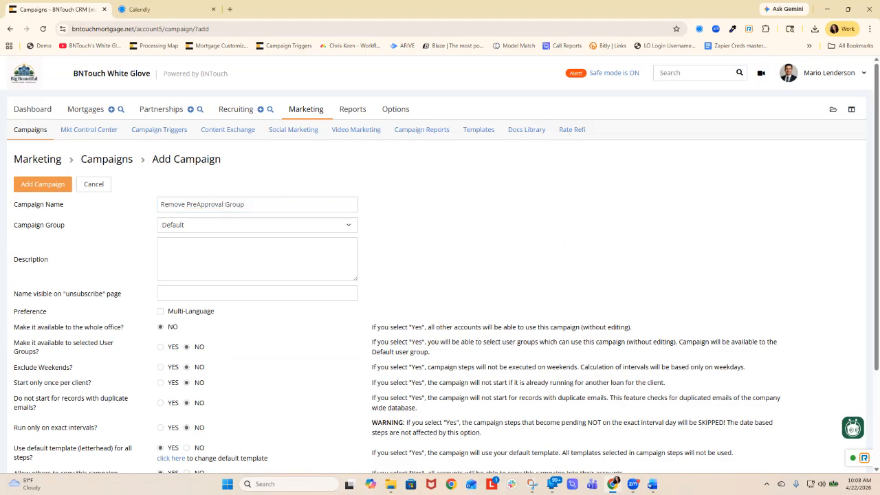
{"action": "left_click", "coordinate": [42, 184]}
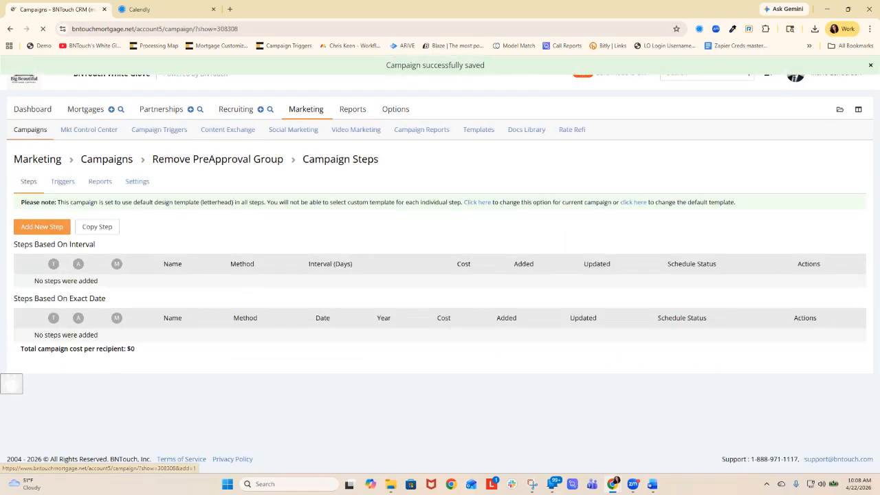
- Start a new E-mail step in the Remove PreApproval Group campaign for Self and name it "remove group"
{"action": "left_click", "coordinate": [42, 227]}
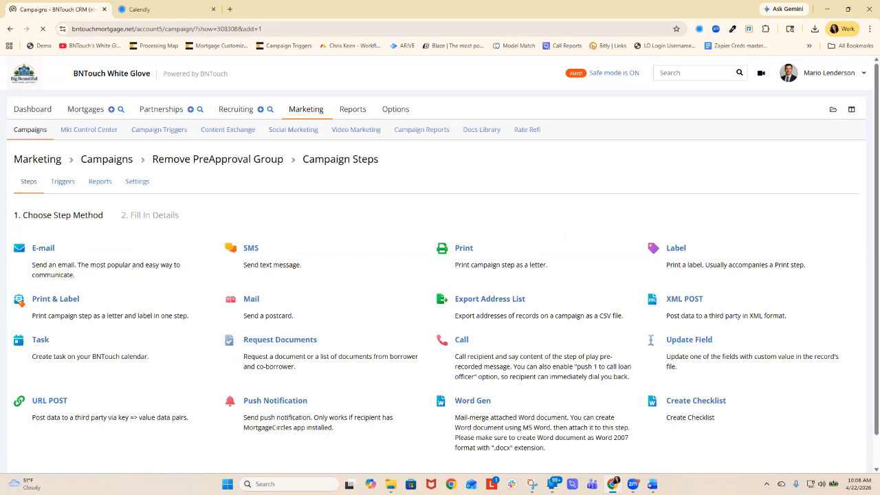
{"action": "left_click", "coordinate": [187, 247]}
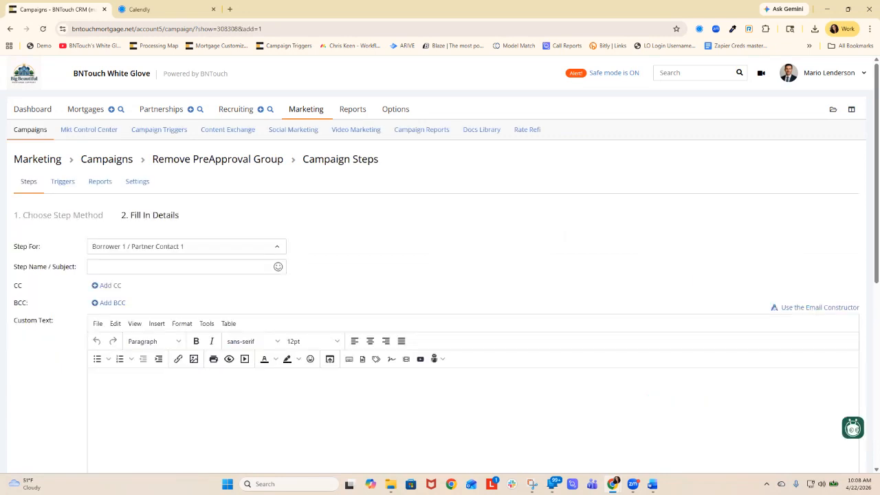
{"action": "scroll", "coordinate": [185, 316], "scroll_direction": "down", "scroll_amount": 1}
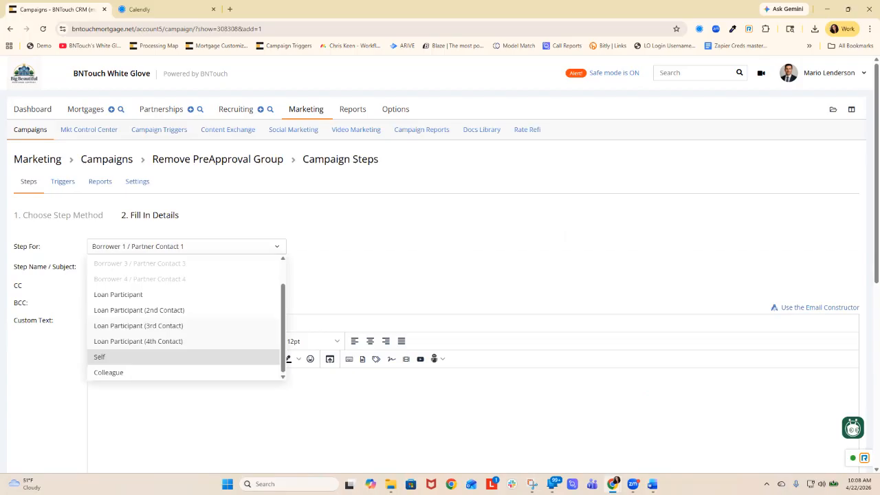
{"action": "left_click", "coordinate": [99, 357]}
{"action": "left_click", "coordinate": [180, 267]}
{"action": "type", "text": "remove group"}
- Set the "remove group" step's method to Update Field with Remove From Group as the field
{"action": "scroll", "coordinate": [440, 275], "scroll_direction": "down", "scroll_amount": 3}
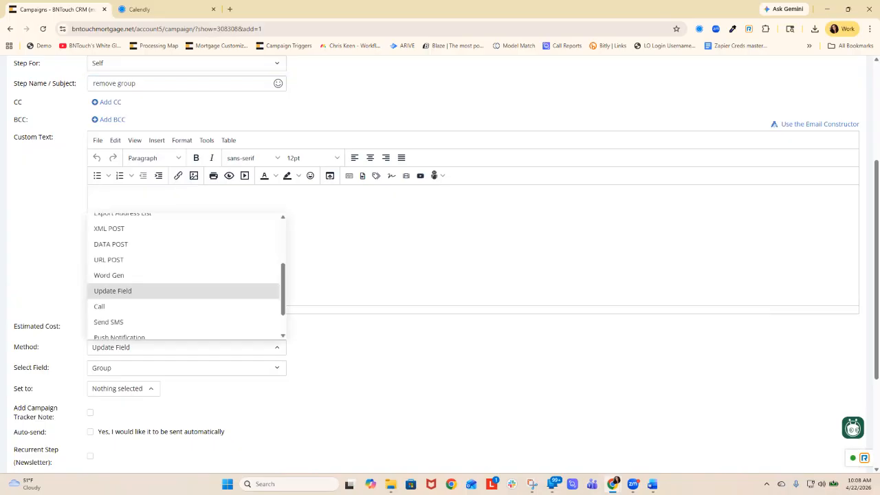
{"action": "left_click", "coordinate": [186, 368]}
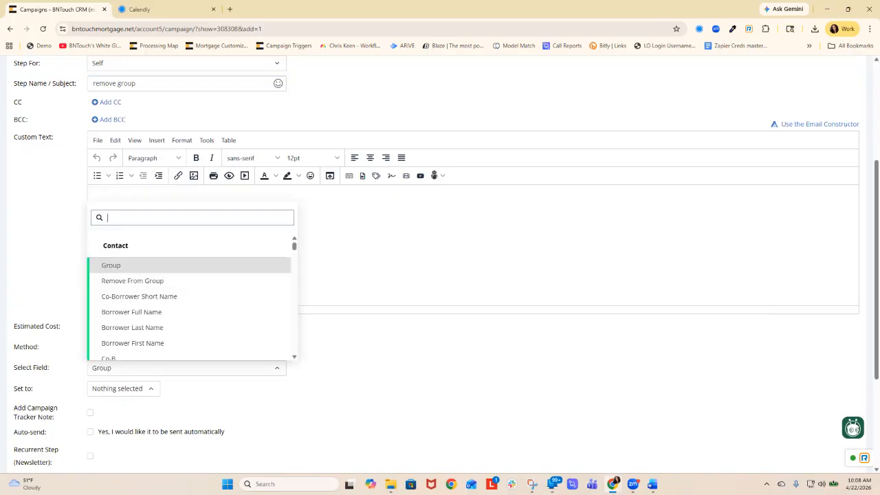
{"action": "left_click", "coordinate": [132, 281]}
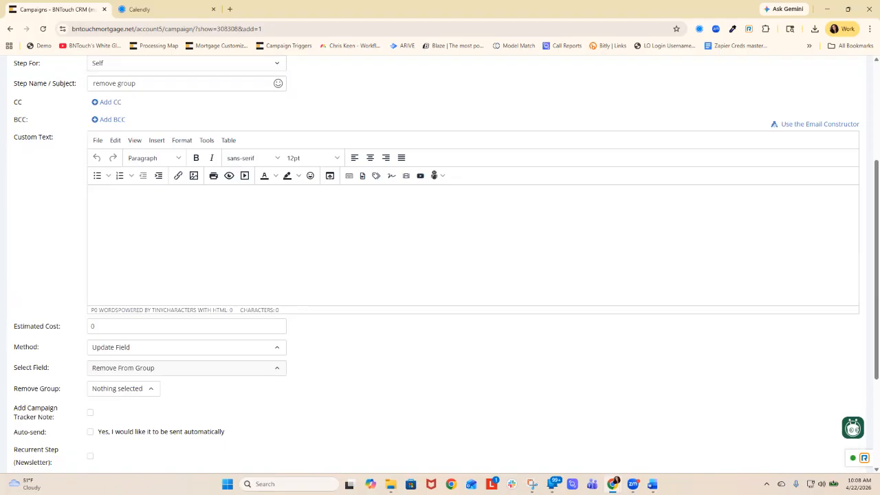
- Choose Pre-Approved as the group to remove and enable automatic sending of the step
{"action": "scroll", "coordinate": [186, 285], "scroll_direction": "down", "scroll_amount": 1}
{"action": "left_click", "coordinate": [122, 306]}
{"action": "scroll", "coordinate": [131, 227], "scroll_direction": "down", "scroll_amount": 3}
{"action": "scroll", "coordinate": [132, 227], "scroll_direction": "down", "scroll_amount": 1}
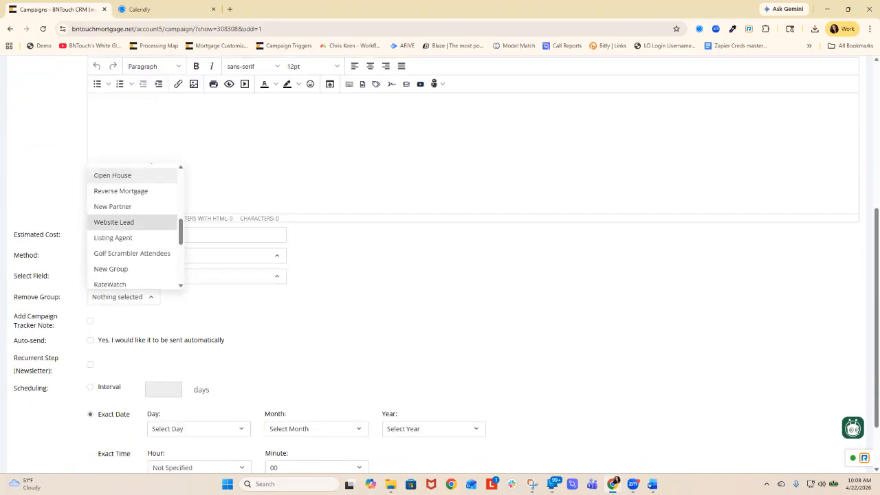
{"action": "scroll", "coordinate": [132, 227], "scroll_direction": "down", "scroll_amount": 1}
{"action": "scroll", "coordinate": [131, 196], "scroll_direction": "down", "scroll_amount": 3}
{"action": "scroll", "coordinate": [131, 196], "scroll_direction": "up", "scroll_amount": 2}
{"action": "scroll", "coordinate": [131, 165], "scroll_direction": "up", "scroll_amount": 2}
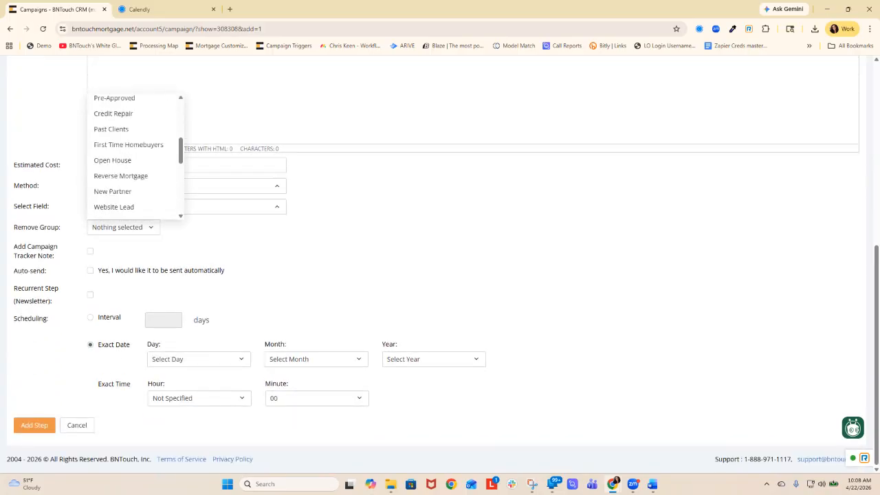
{"action": "scroll", "coordinate": [120, 159], "scroll_direction": "up", "scroll_amount": 1}
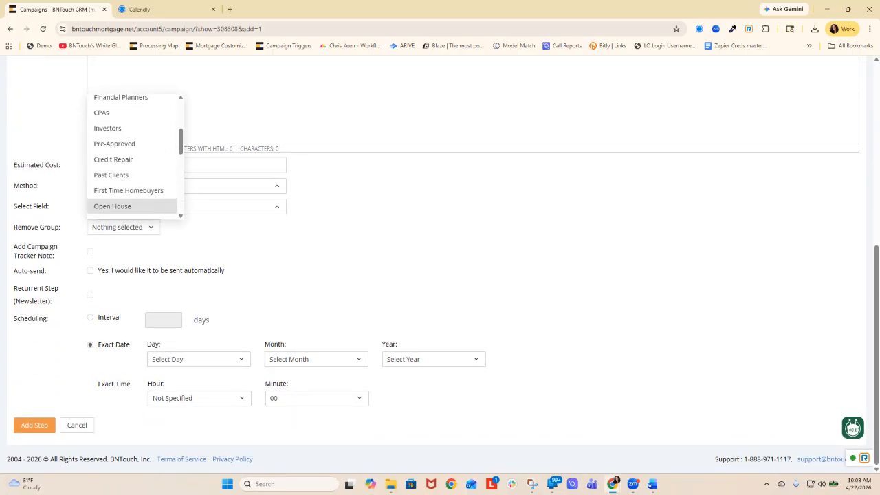
{"action": "left_click", "coordinate": [114, 144]}
{"action": "left_click", "coordinate": [90, 270]}
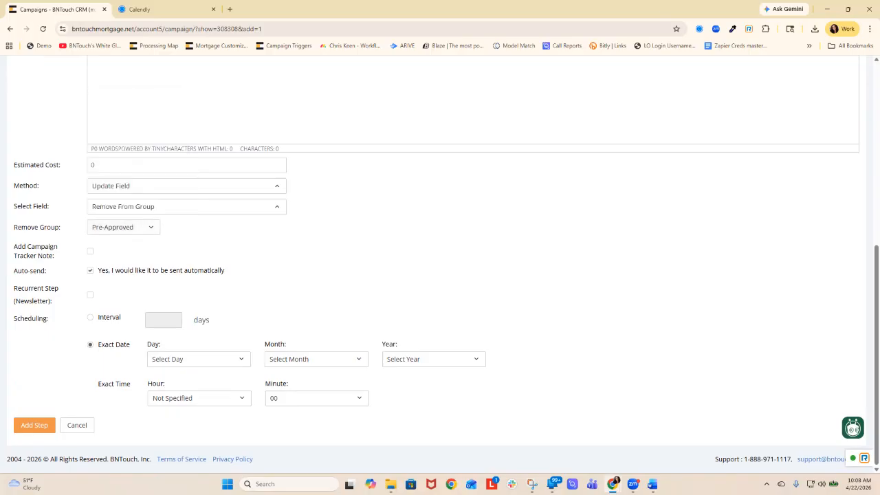
- Schedule the "remove group" step at an interval of 1 day and add it to the campaign
{"action": "left_click", "coordinate": [90, 317]}
{"action": "left_click", "coordinate": [164, 321]}
{"action": "type", "text": "1"}
{"action": "key", "text": "Tab"}
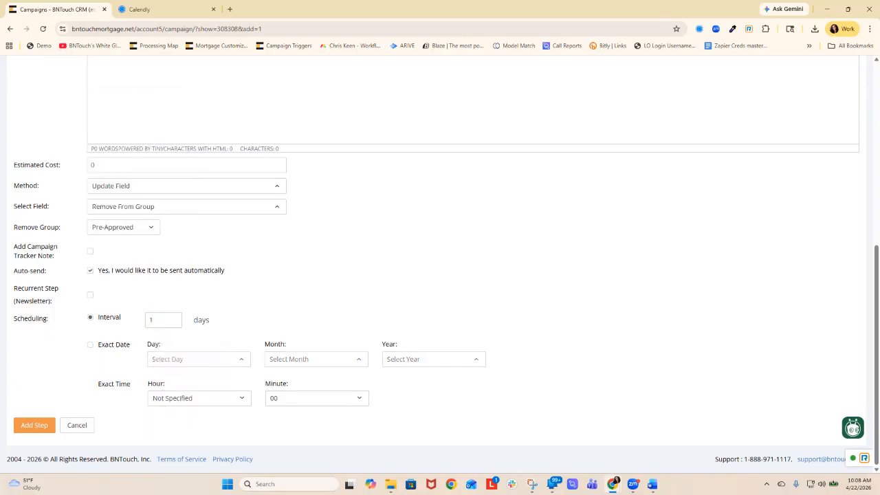
{"action": "left_click", "coordinate": [34, 425]}
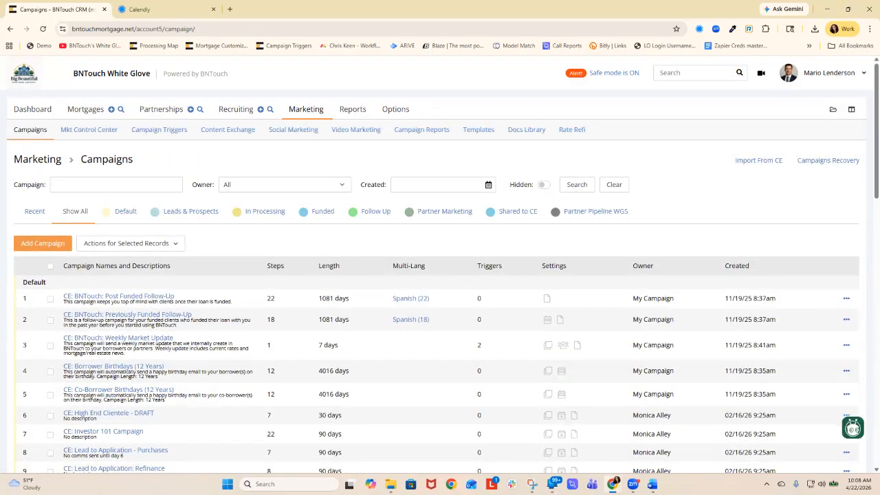
- Search the campaigns for "pre" and run Quick Setup on Remove PreApproval Group for records in the Sent to Processing in-processing stage
{"action": "left_click", "coordinate": [116, 185]}
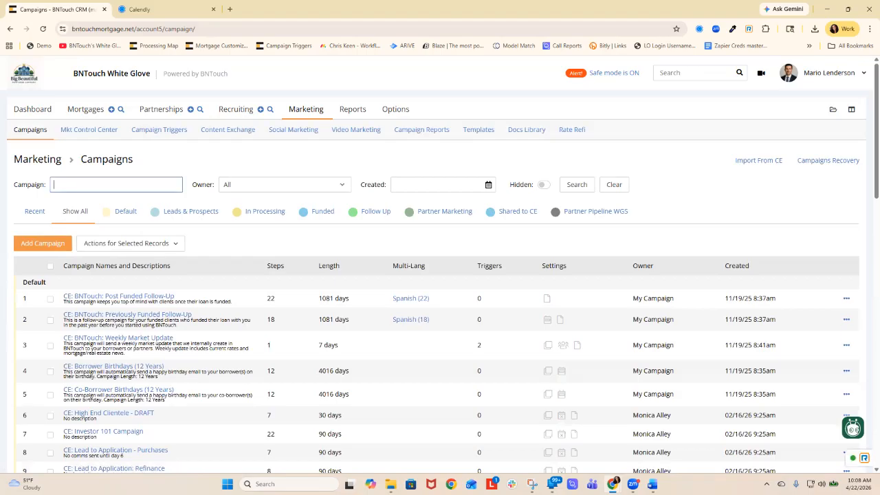
{"action": "type", "text": "pre"}
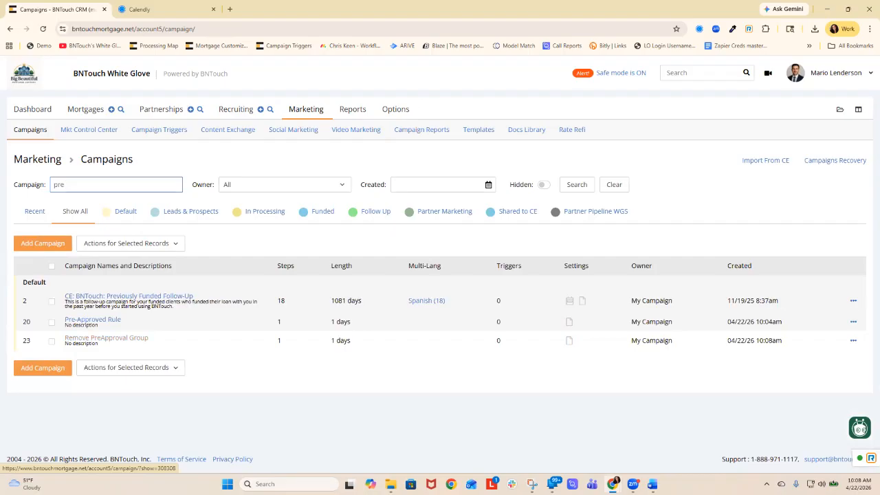
{"action": "left_click", "coordinate": [853, 341]}
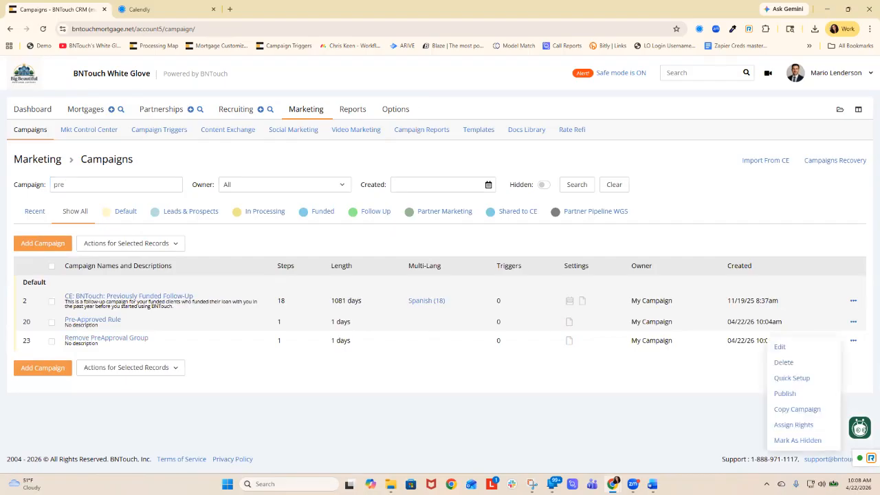
{"action": "left_click", "coordinate": [797, 410]}
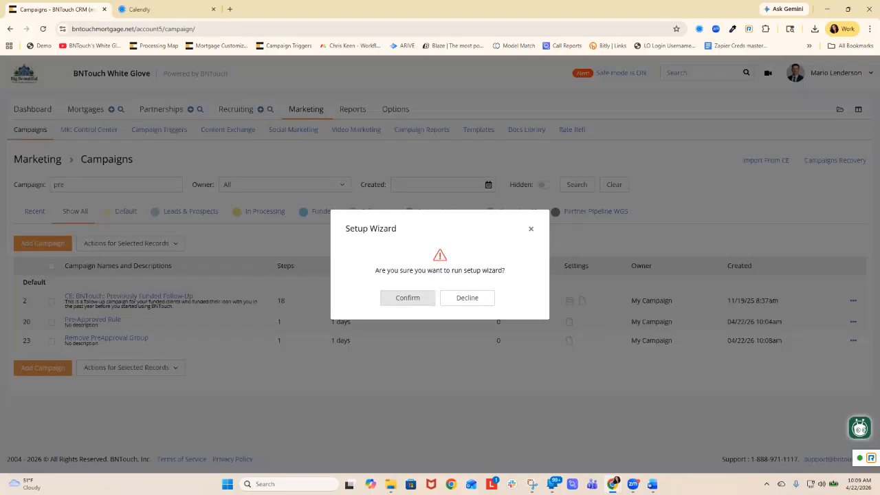
{"action": "left_click", "coordinate": [407, 299]}
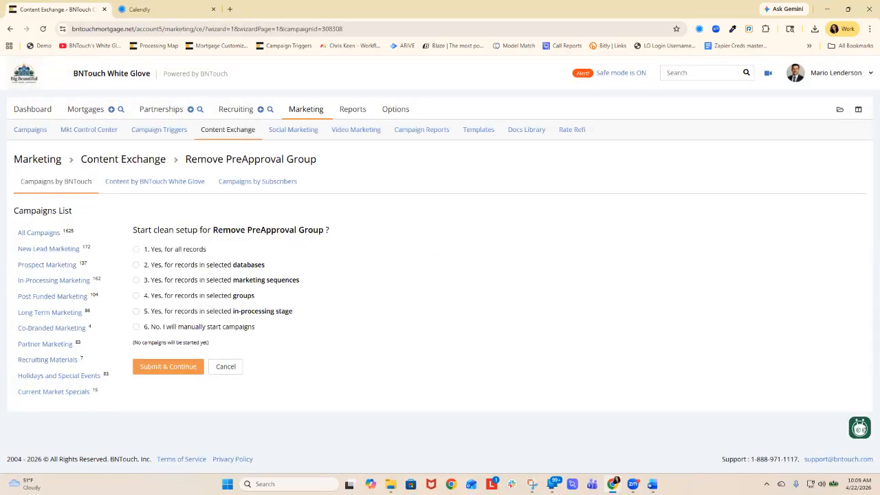
{"action": "left_click", "coordinate": [136, 312]}
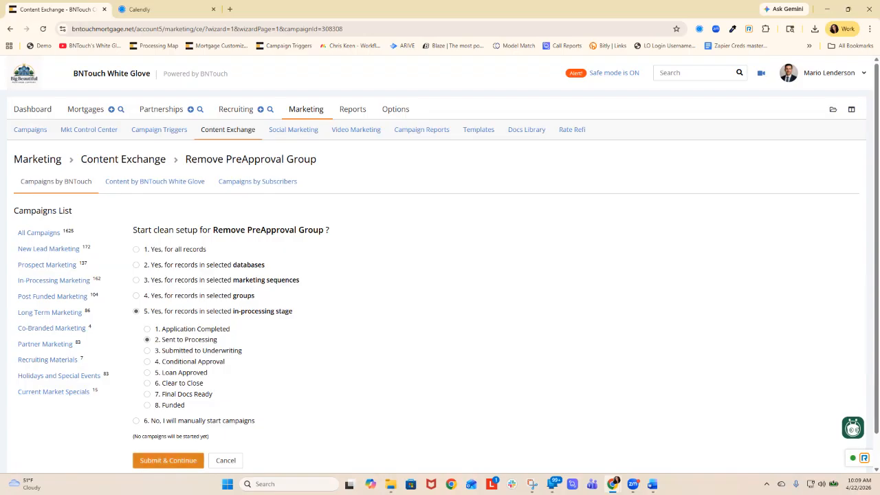
{"action": "left_click", "coordinate": [168, 460]}
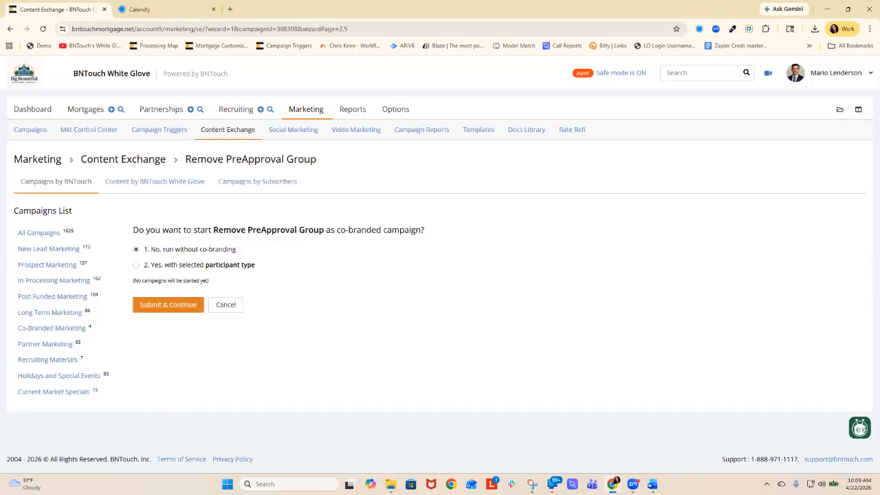
- Finish the Remove PreApproval Group setup without co-branding and start the campaign for existing records
{"action": "left_click", "coordinate": [168, 305]}
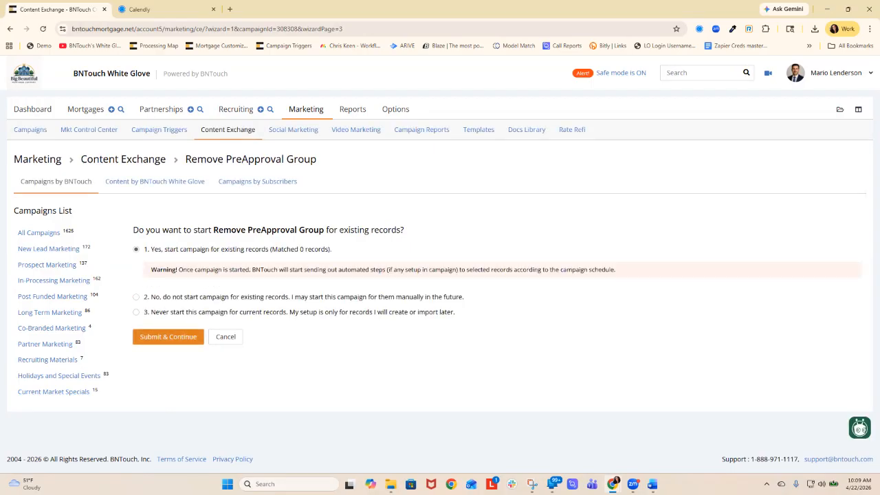
{"action": "left_click", "coordinate": [169, 337]}
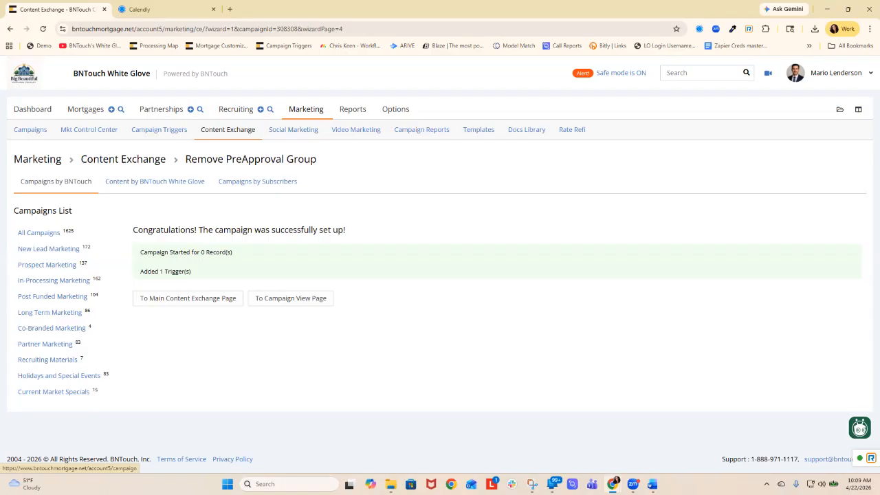
- Return to the campaigns list and search it for "shopp"
{"action": "left_click", "coordinate": [306, 109]}
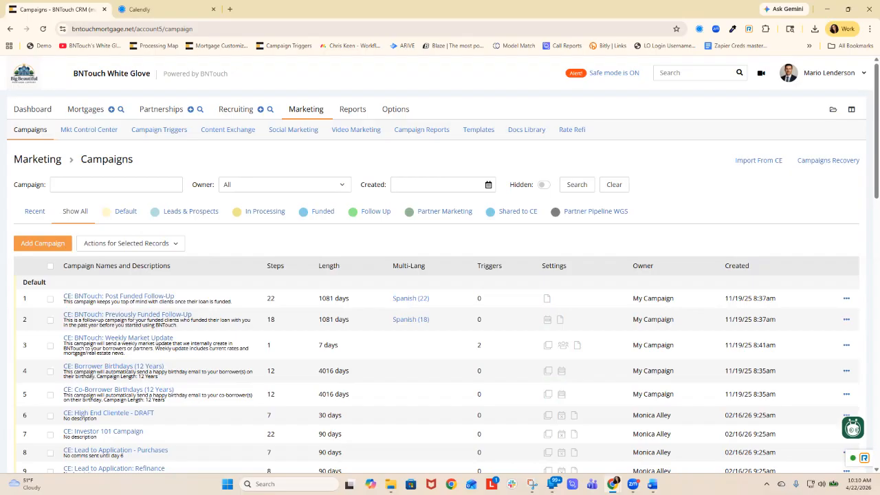
{"action": "left_click", "coordinate": [116, 184]}
{"action": "type", "text": "prev"}
{"action": "key", "text": "BackSpace"}
{"action": "key", "text": "BackSpace"}
{"action": "key", "text": "BackSpace"}
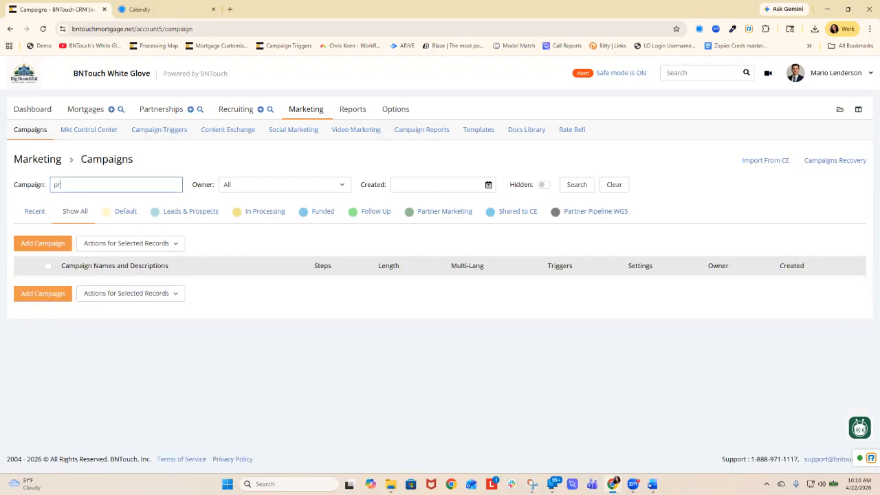
{"action": "type", "text": "p"}
{"action": "key", "text": "BackSpace"}
{"action": "type", "text": "shopp"}
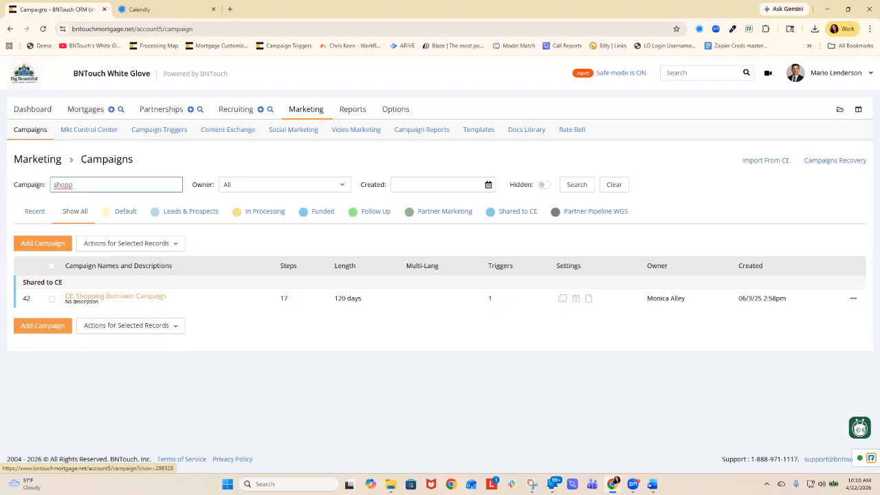
{"action": "key", "text": "Return"}
- Open CE: Shopping Borrower Campaign and review its interval-based steps
{"action": "left_click", "coordinate": [116, 296]}
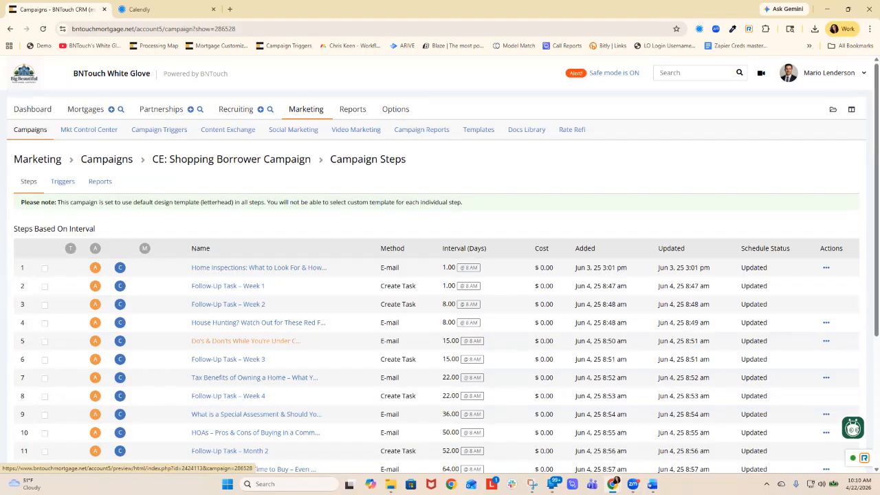
{"action": "scroll", "coordinate": [440, 275], "scroll_direction": "down", "scroll_amount": 2}
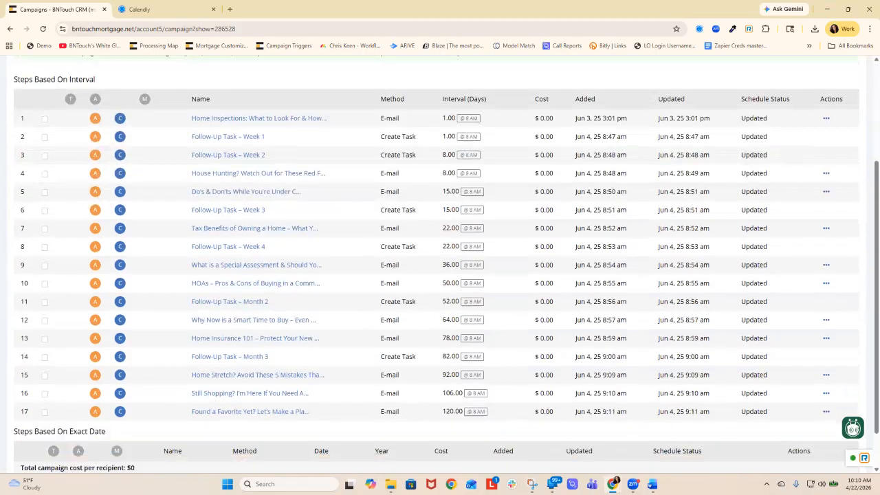
{"action": "scroll", "coordinate": [247, 364], "scroll_direction": "down", "scroll_amount": 1}
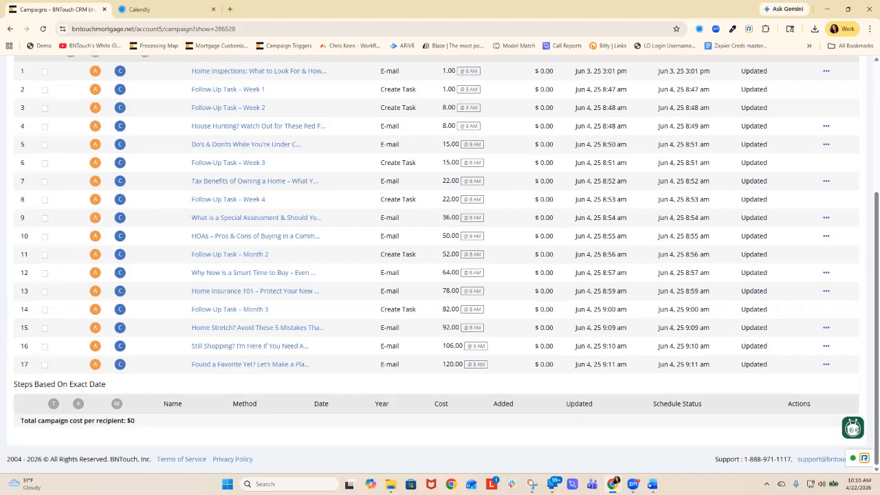
{"action": "scroll", "coordinate": [62, 181], "scroll_direction": "up", "scroll_amount": 3}
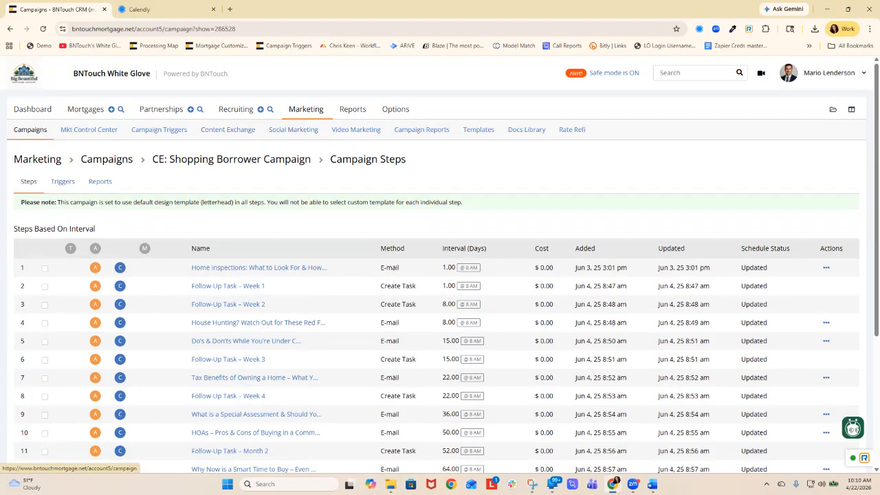
- Go back to all campaigns, search for "pre" and open CE: BNTouch: Previously Funded Follow-Up
{"action": "left_click", "coordinate": [30, 130]}
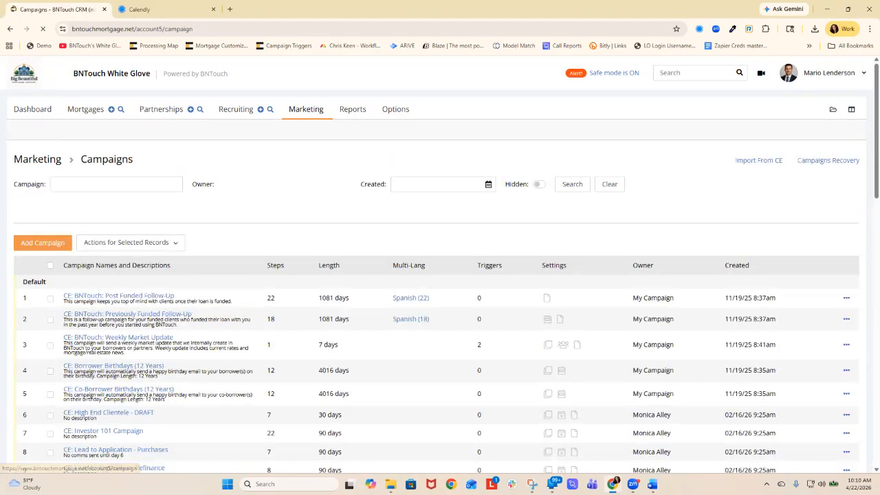
{"action": "scroll", "coordinate": [440, 275], "scroll_direction": "down", "scroll_amount": 10}
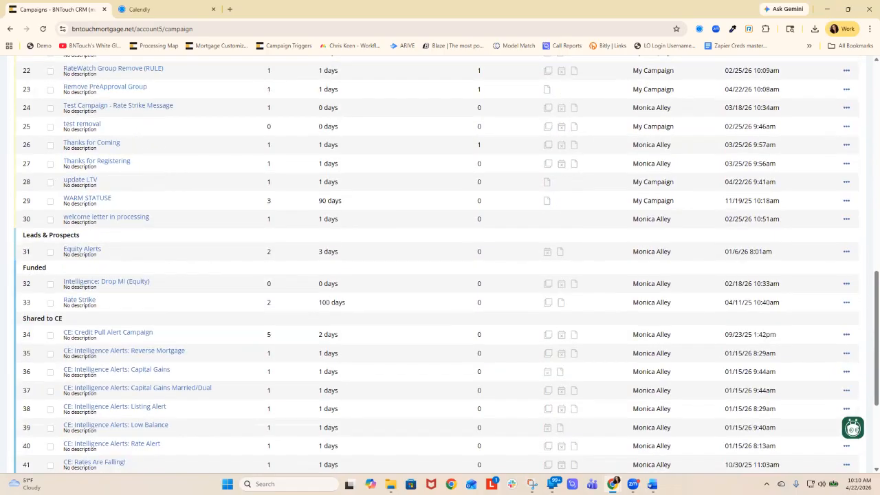
{"action": "scroll", "coordinate": [440, 275], "scroll_direction": "down", "scroll_amount": 2}
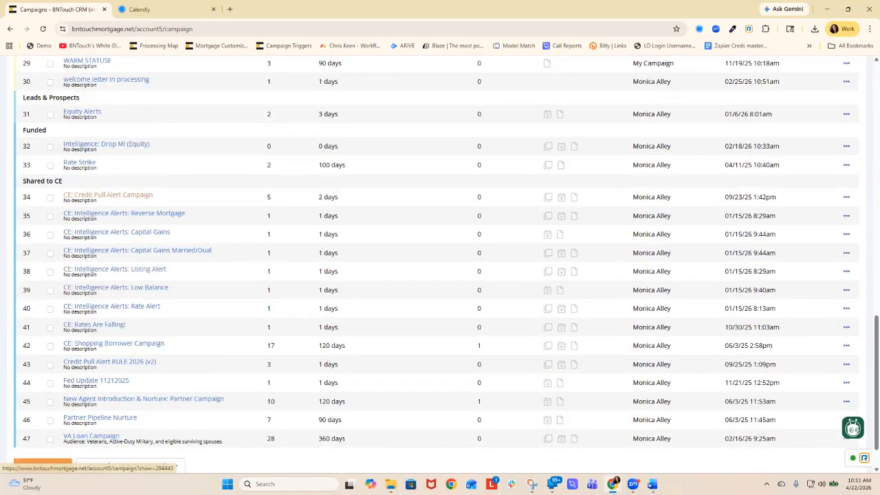
{"action": "scroll", "coordinate": [440, 275], "scroll_direction": "up", "scroll_amount": 10}
{"action": "scroll", "coordinate": [440, 275], "scroll_direction": "up", "scroll_amount": 4}
{"action": "left_click", "coordinate": [117, 184]}
{"action": "type", "text": "pre"}
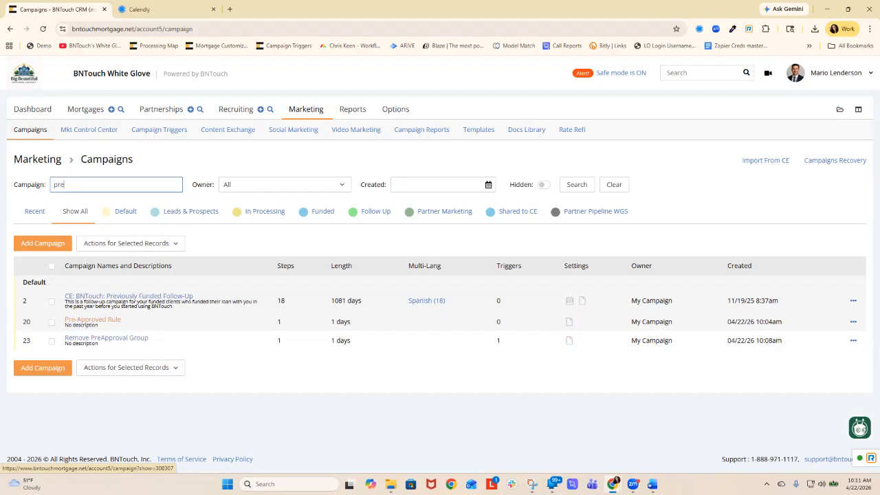
{"action": "left_click", "coordinate": [128, 296]}
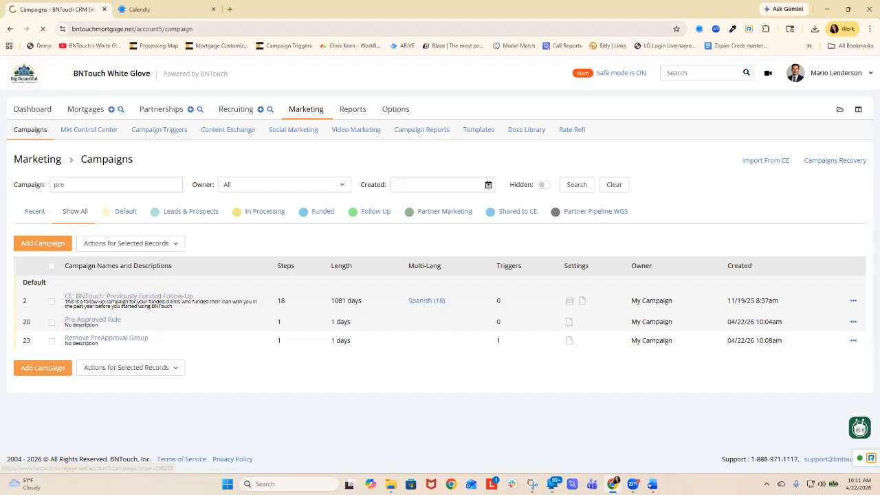
- Start a new Update Field step in the Previously Funded Follow-Up campaign and make it for Self
{"action": "scroll", "coordinate": [198, 289], "scroll_direction": "down", "scroll_amount": 6}
{"action": "scroll", "coordinate": [198, 289], "scroll_direction": "up", "scroll_amount": 5}
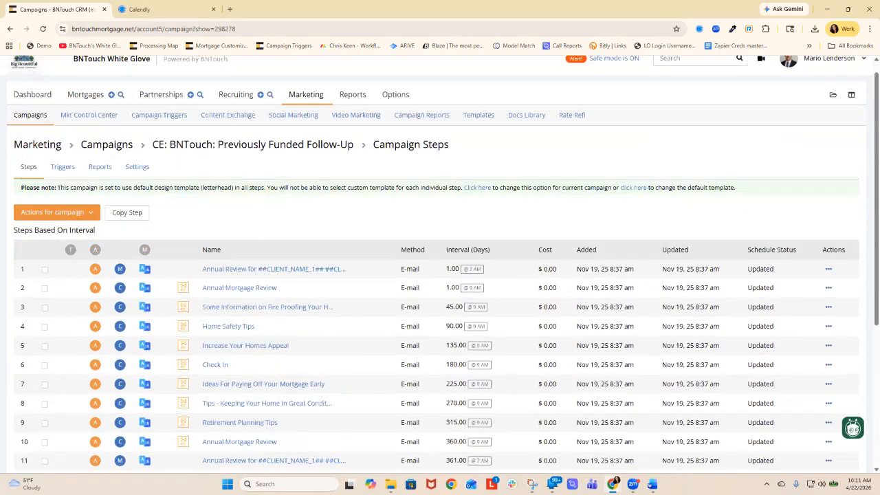
{"action": "left_click", "coordinate": [58, 213]}
{"action": "left_click", "coordinate": [41, 231]}
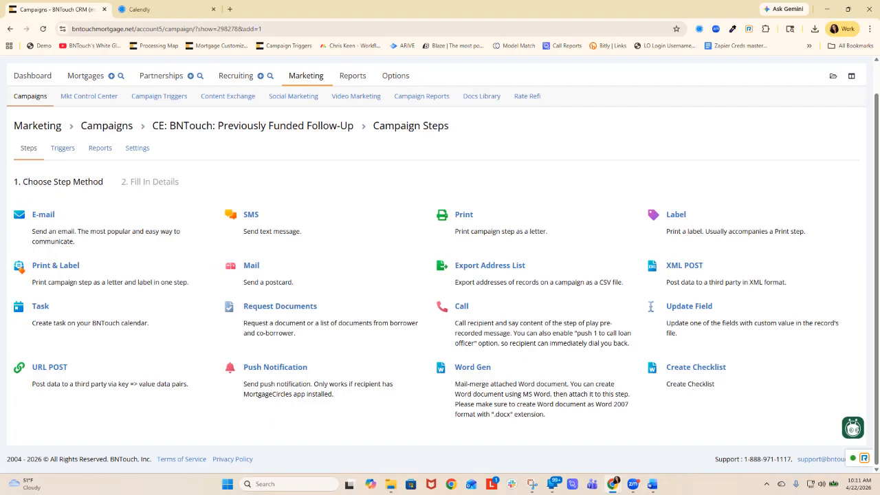
{"action": "left_click", "coordinate": [44, 215]}
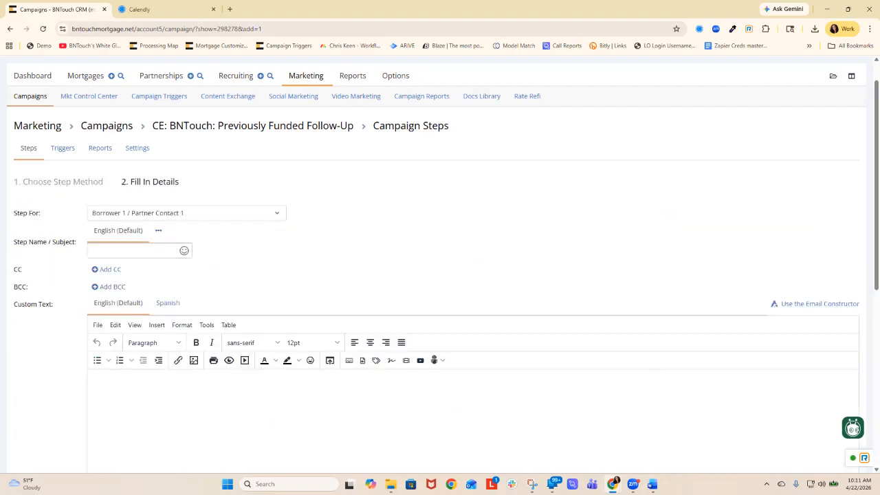
{"action": "left_click", "coordinate": [179, 213]}
{"action": "scroll", "coordinate": [172, 290], "scroll_direction": "down", "scroll_amount": 1}
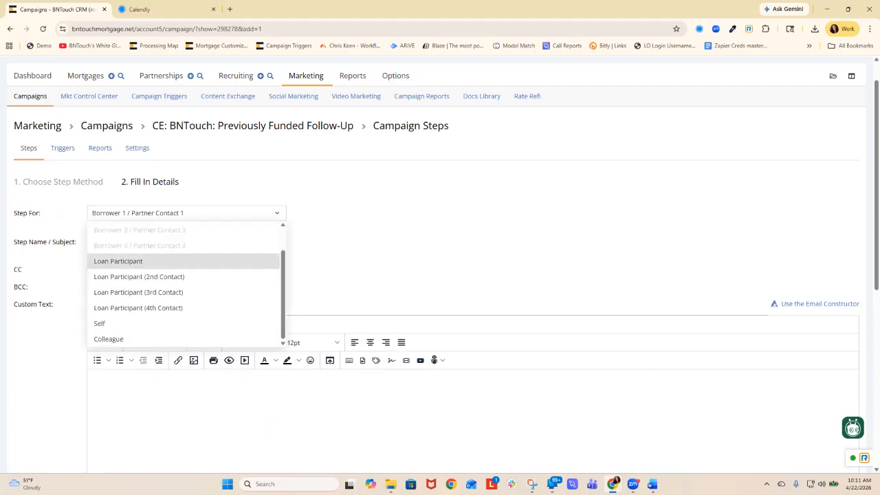
{"action": "left_click", "coordinate": [100, 324]}
- Name the new campaign step "remove group"
{"action": "left_click", "coordinate": [130, 251]}
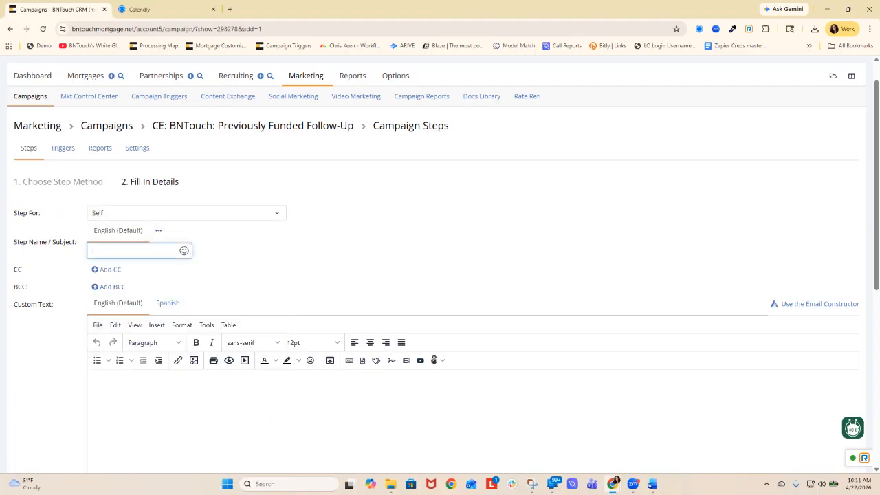
{"action": "type", "text": "remo group"}
- Select Remove From Group as the field to update and choose Pre-Approved as the group to remove
{"action": "scroll", "coordinate": [440, 275], "scroll_direction": "down", "scroll_amount": 2}
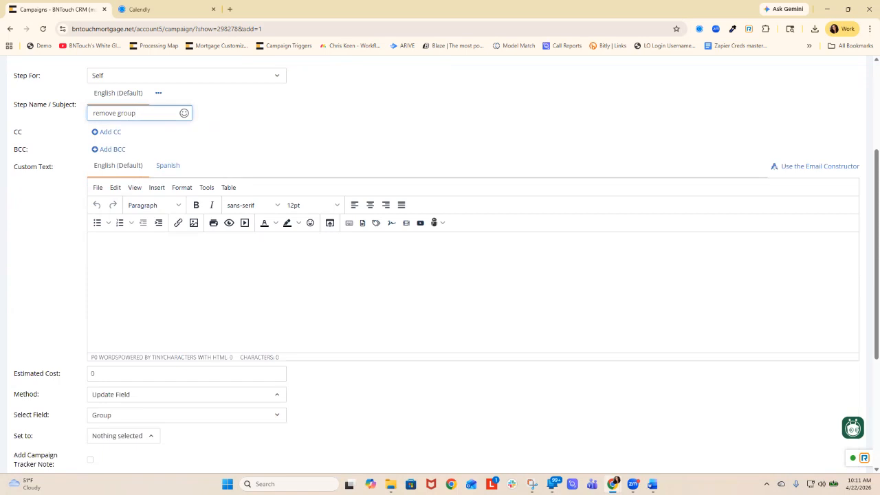
{"action": "left_click", "coordinate": [186, 416]}
{"action": "left_click", "coordinate": [186, 415]}
{"action": "left_click", "coordinate": [186, 416]}
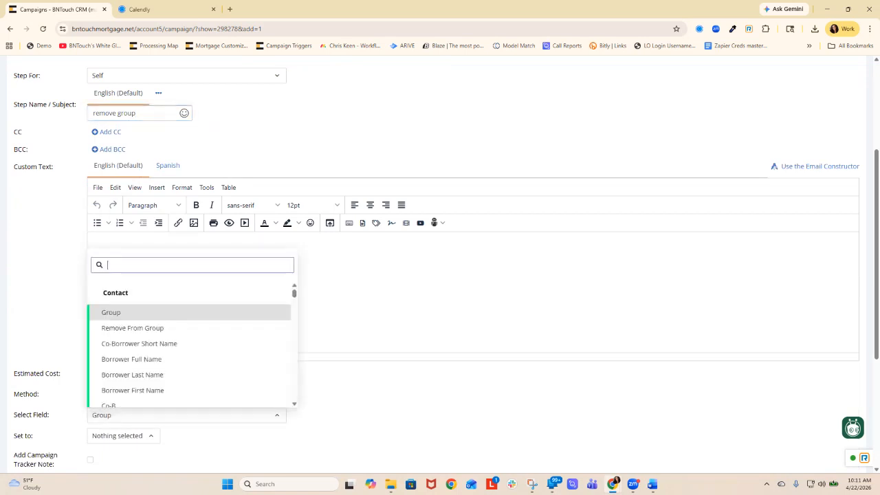
{"action": "left_click", "coordinate": [133, 328]}
{"action": "scroll", "coordinate": [133, 328], "scroll_direction": "down", "scroll_amount": 2}
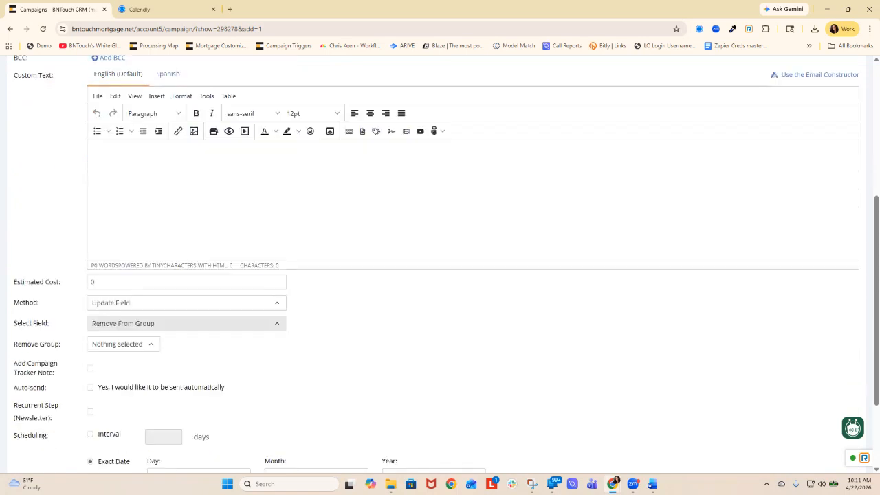
{"action": "left_click", "coordinate": [124, 344]}
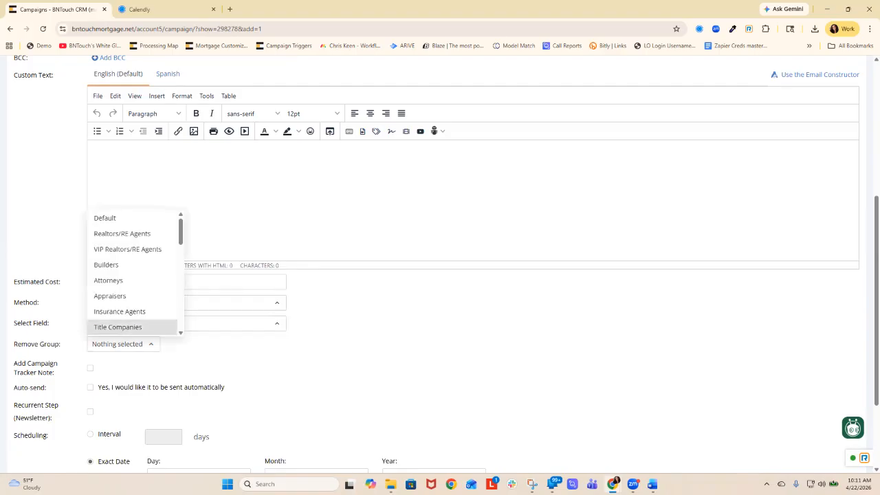
{"action": "scroll", "coordinate": [130, 296], "scroll_direction": "down", "scroll_amount": 3}
{"action": "left_click", "coordinate": [117, 298]}
- Enable automatic sending at an interval of 121 days and add the "remove group" step to the campaign
{"action": "left_click", "coordinate": [90, 387]}
{"action": "left_click", "coordinate": [91, 434]}
{"action": "left_click", "coordinate": [164, 436]}
{"action": "type", "text": "121"}
{"action": "scroll", "coordinate": [441, 275], "scroll_direction": "down", "scroll_amount": 2}
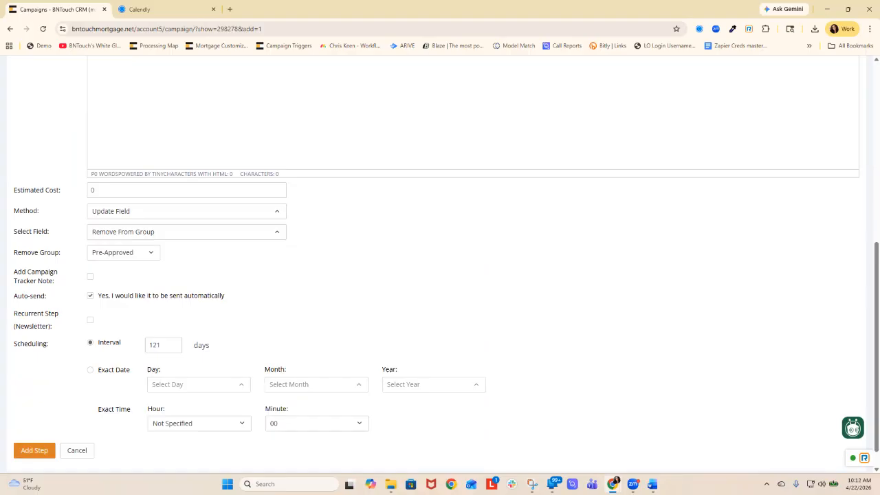
{"action": "scroll", "coordinate": [440, 310], "scroll_direction": "down", "scroll_amount": 1}
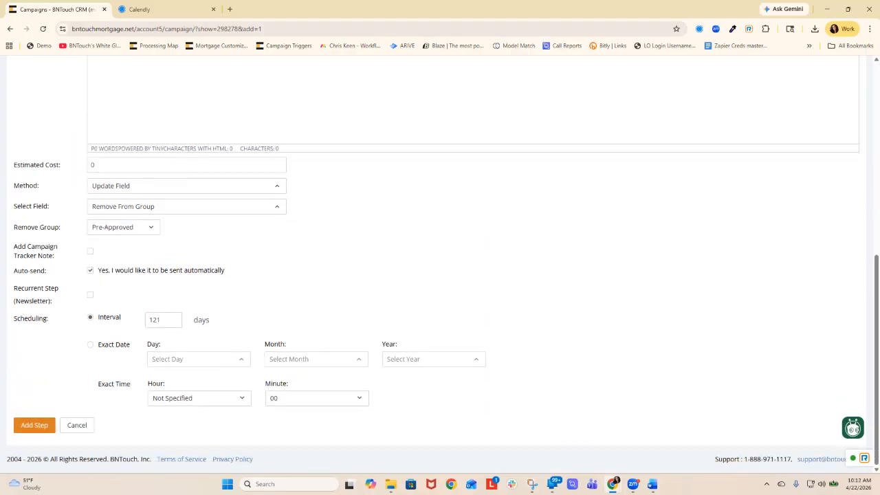
{"action": "left_click", "coordinate": [35, 425]}
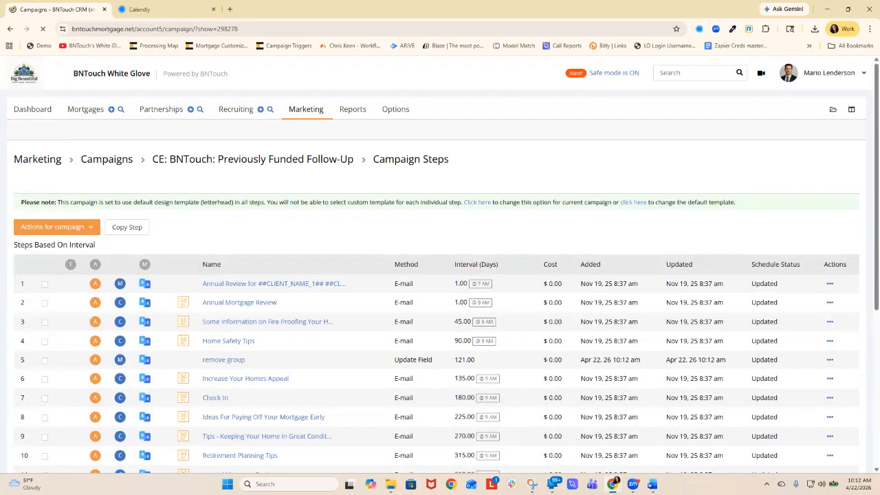
- Start another Update Field step in the same campaign and set it for Self
{"action": "left_click", "coordinate": [55, 227]}
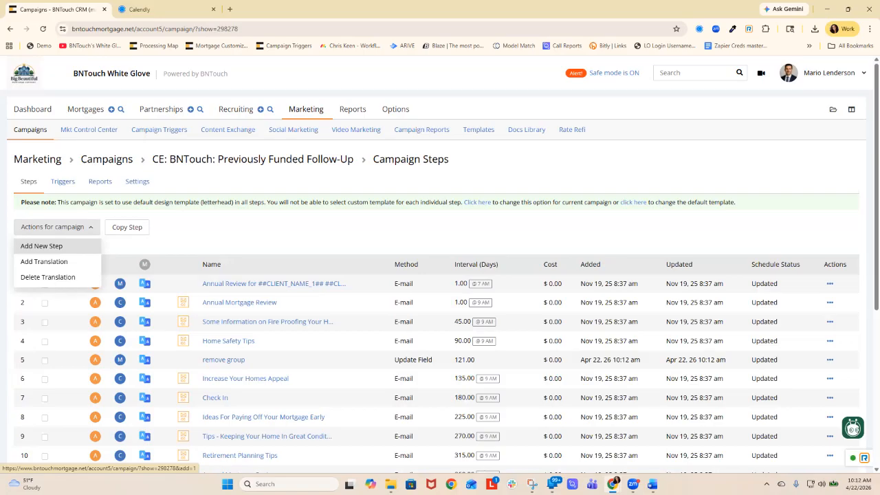
{"action": "left_click", "coordinate": [41, 246]}
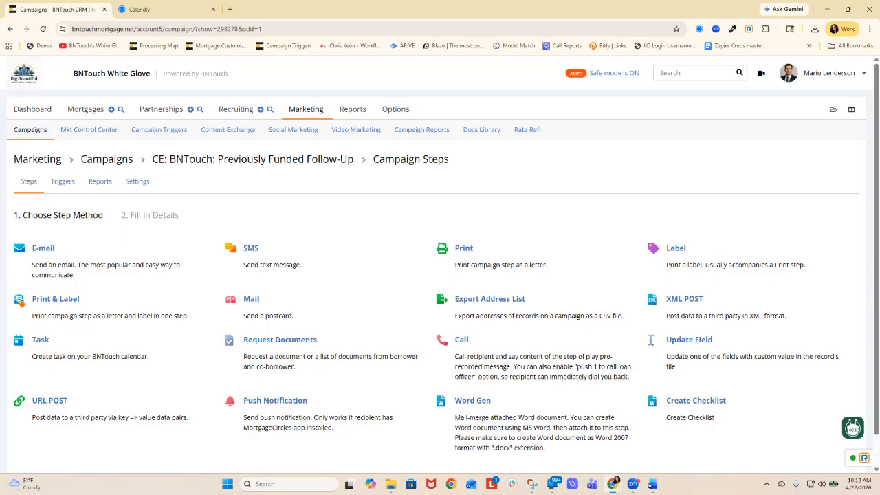
{"action": "left_click", "coordinate": [43, 248]}
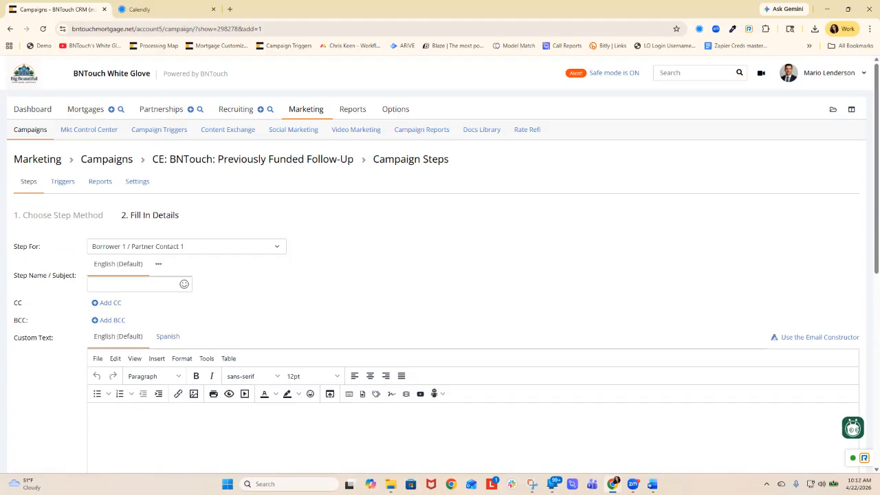
{"action": "left_click", "coordinate": [187, 246]}
{"action": "scroll", "coordinate": [184, 295], "scroll_direction": "down", "scroll_amount": 1}
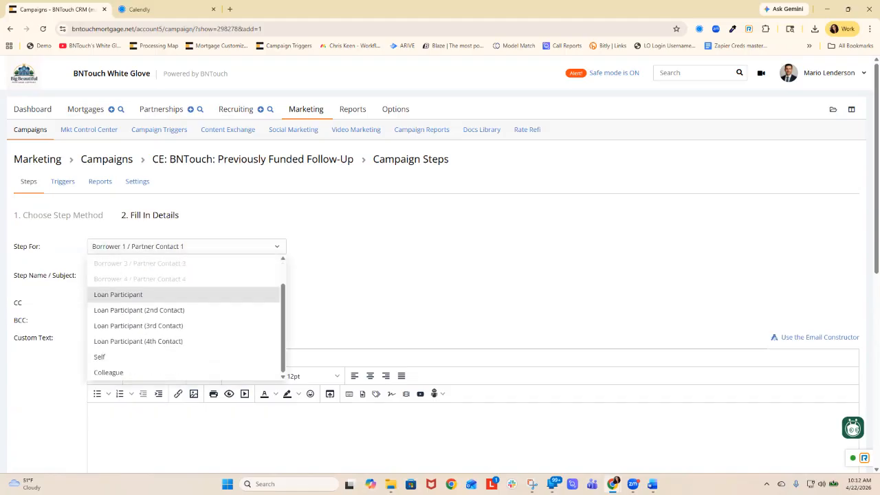
{"action": "left_click", "coordinate": [100, 357]}
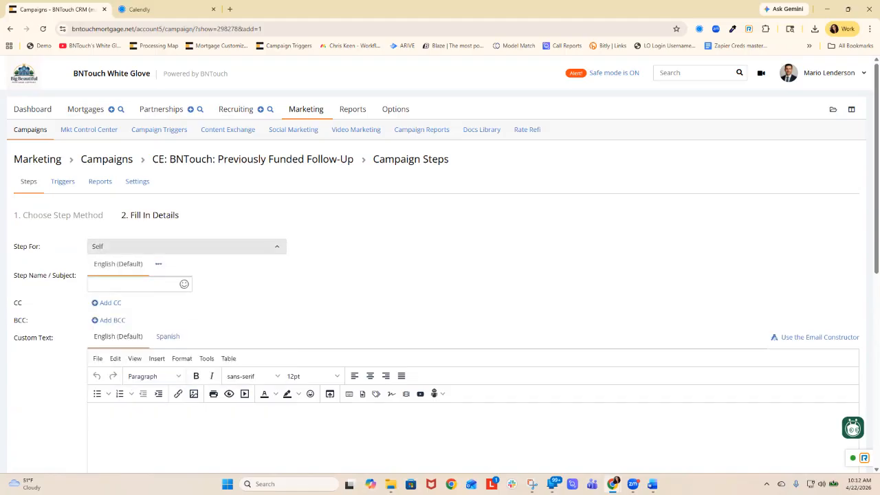
- Name the second new step "add stale preapproval"
{"action": "left_click", "coordinate": [131, 284]}
{"action": "type", "text": "add s"}
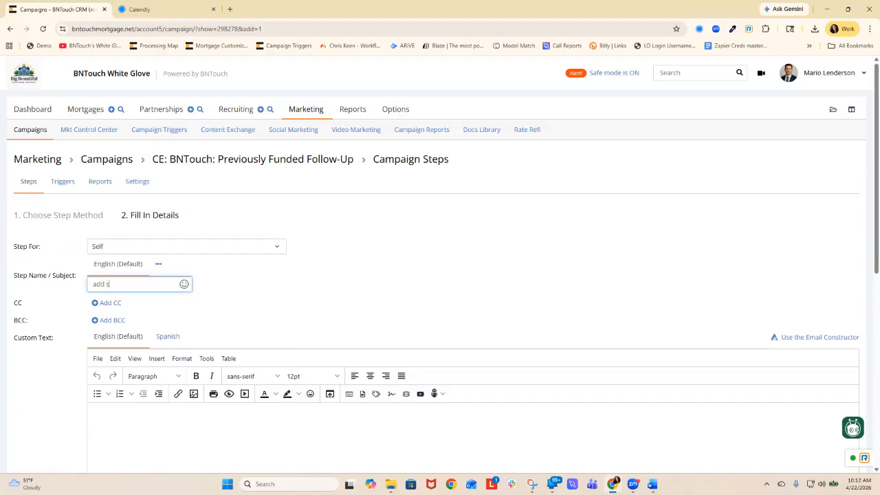
{"action": "type", "text": "tale preapproval"}
{"action": "scroll", "coordinate": [440, 275], "scroll_direction": "down", "scroll_amount": 3}
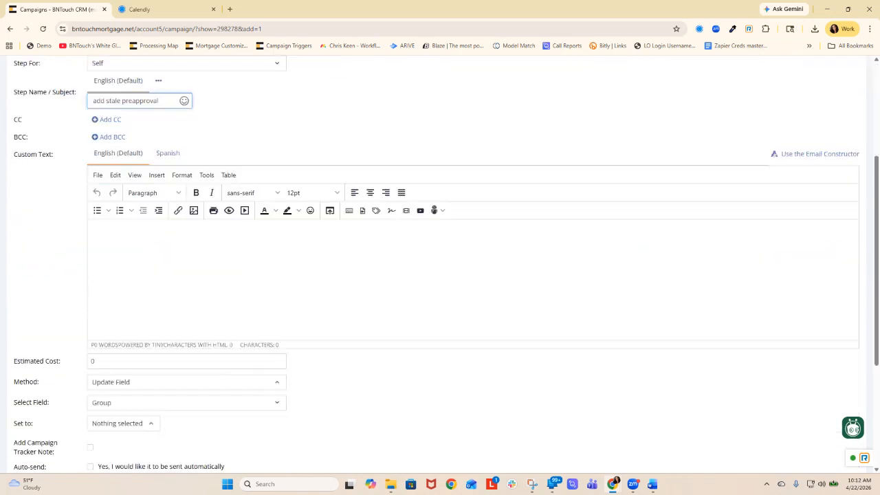
- Set the "add stale preapproval" step to update the Group field to Stale Pre-Approvals
{"action": "left_click", "coordinate": [92, 231]}
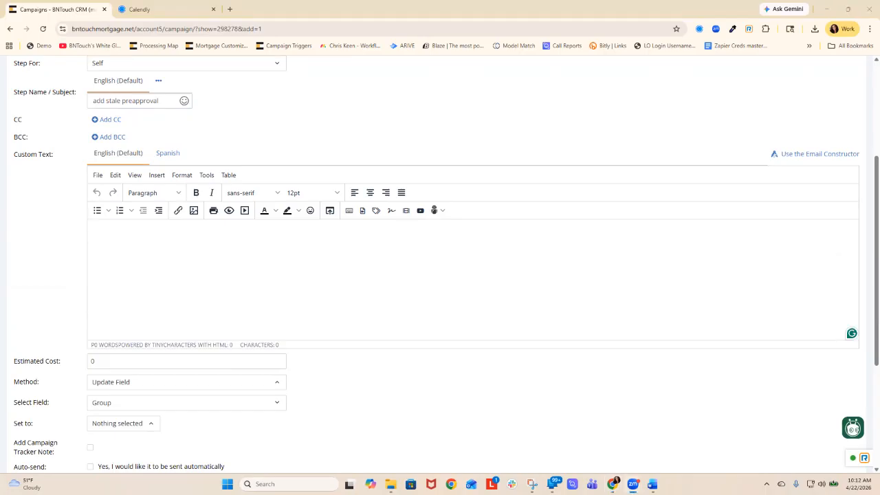
{"action": "scroll", "coordinate": [440, 275], "scroll_direction": "down", "scroll_amount": 2}
{"action": "left_click", "coordinate": [123, 332]}
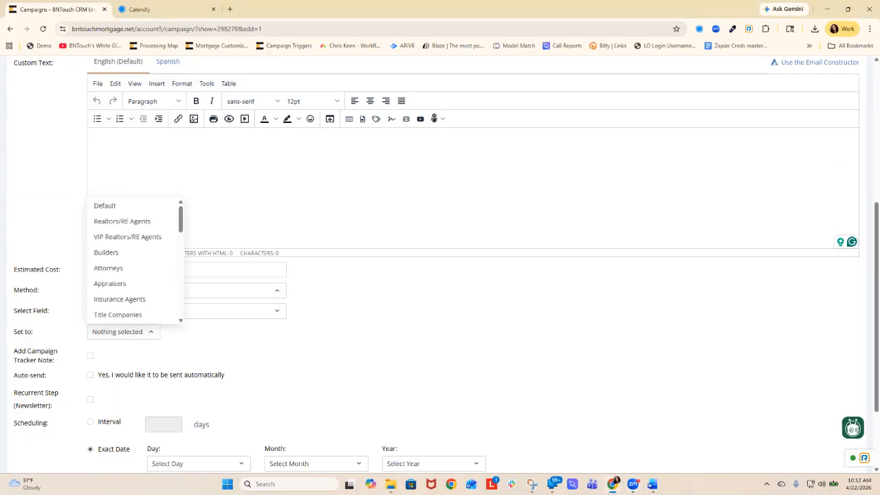
{"action": "scroll", "coordinate": [130, 223], "scroll_direction": "down", "scroll_amount": 1}
{"action": "scroll", "coordinate": [130, 234], "scroll_direction": "down", "scroll_amount": 3}
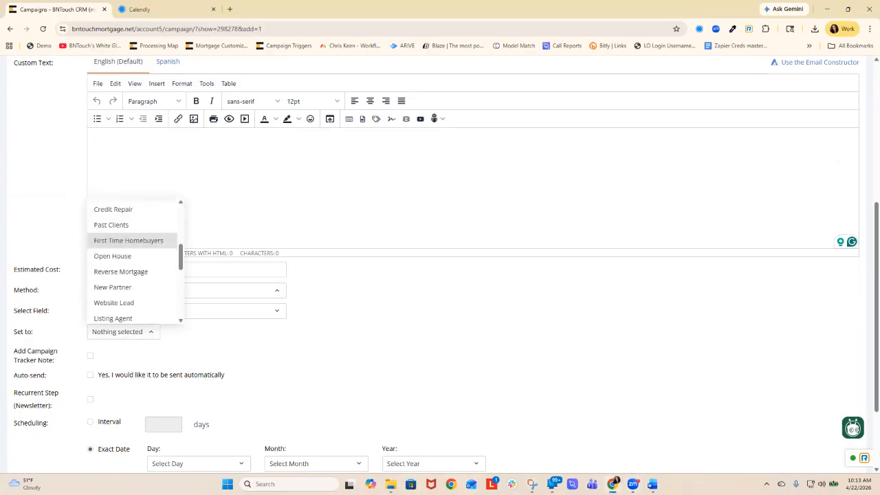
{"action": "scroll", "coordinate": [130, 241], "scroll_direction": "down", "scroll_amount": 1}
{"action": "scroll", "coordinate": [131, 240], "scroll_direction": "down", "scroll_amount": 2}
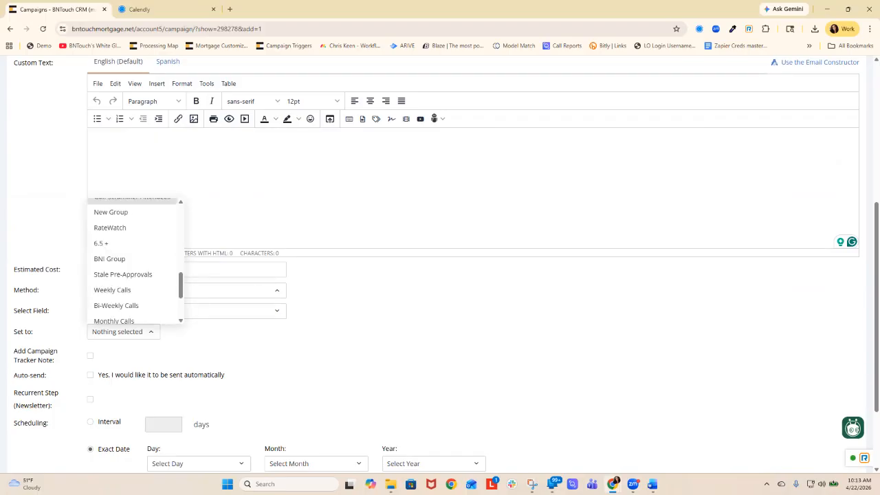
{"action": "left_click", "coordinate": [123, 275]}
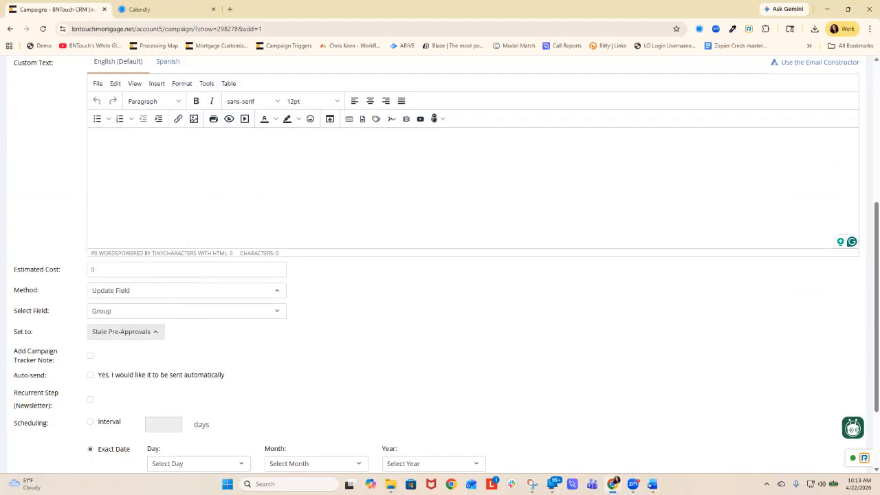
- Enable automatic sending at an interval of 120 days and add the "add stale preapproval" step to the campaign
{"action": "left_click", "coordinate": [90, 375]}
{"action": "left_click", "coordinate": [164, 424]}
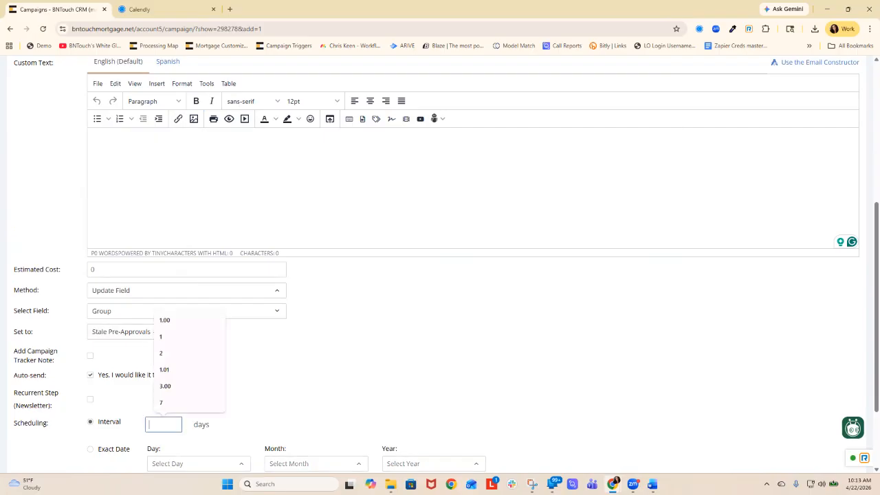
{"action": "type", "text": "120"}
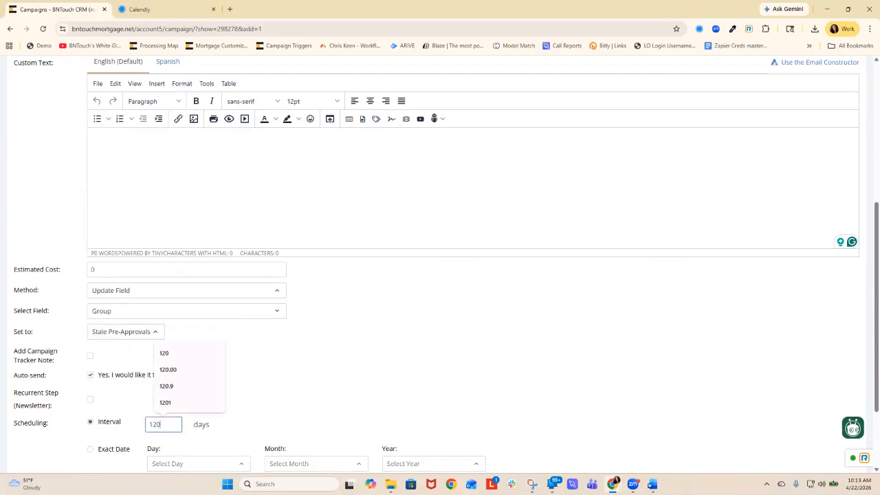
{"action": "scroll", "coordinate": [440, 275], "scroll_direction": "down", "scroll_amount": 2}
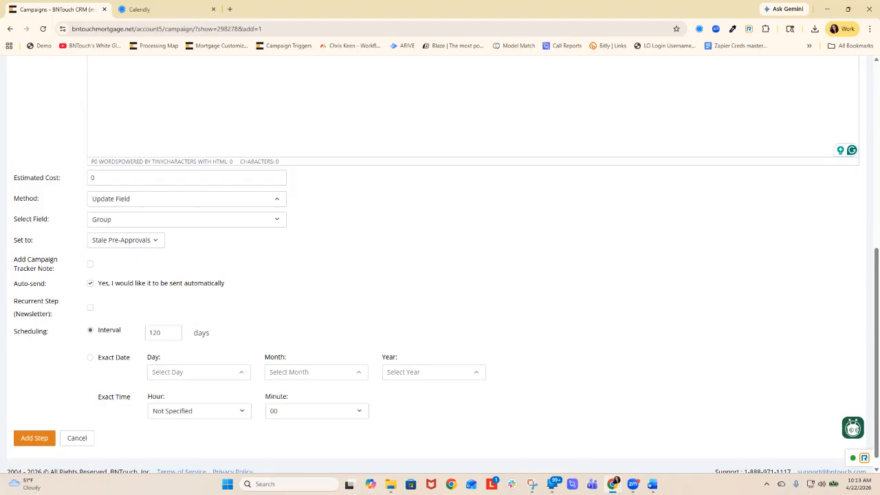
{"action": "left_click", "coordinate": [33, 438]}
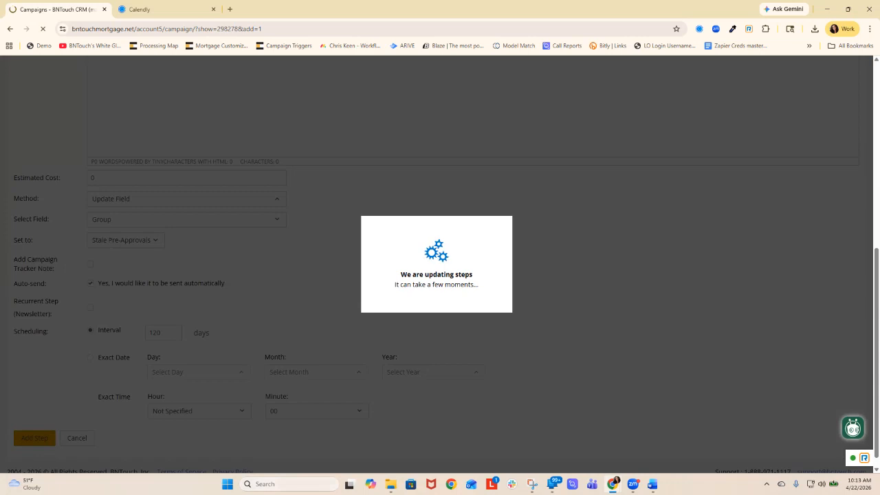
- Return to the campaigns list and start a new campaign
{"action": "scroll", "coordinate": [440, 276], "scroll_direction": "down", "scroll_amount": 5}
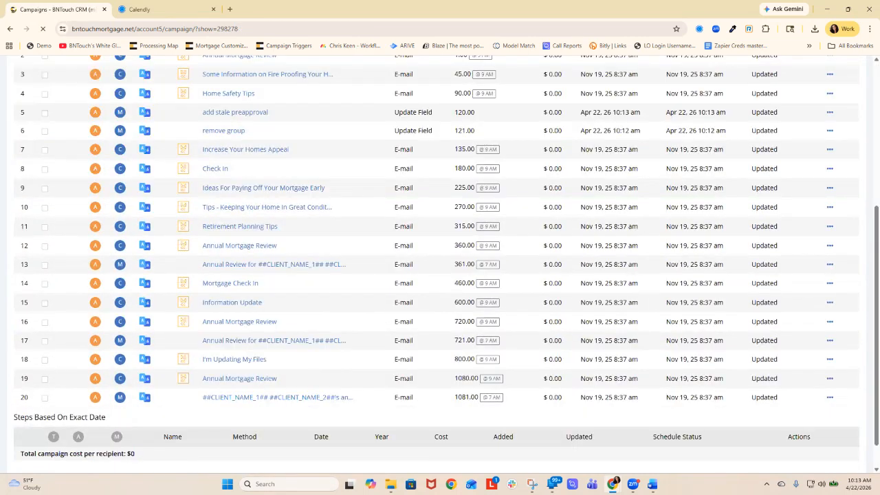
{"action": "scroll", "coordinate": [239, 442], "scroll_direction": "up", "scroll_amount": 2}
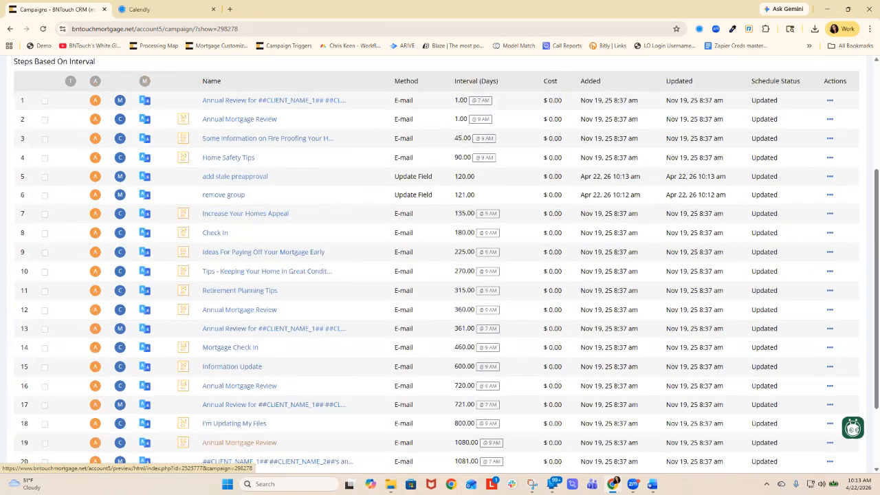
{"action": "scroll", "coordinate": [239, 442], "scroll_direction": "up", "scroll_amount": 4}
{"action": "left_click", "coordinate": [112, 159]}
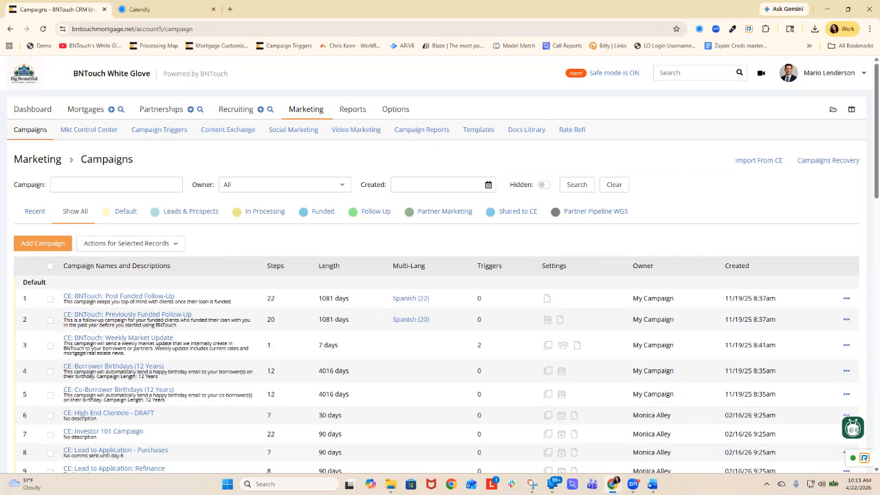
{"action": "left_click", "coordinate": [43, 243]}
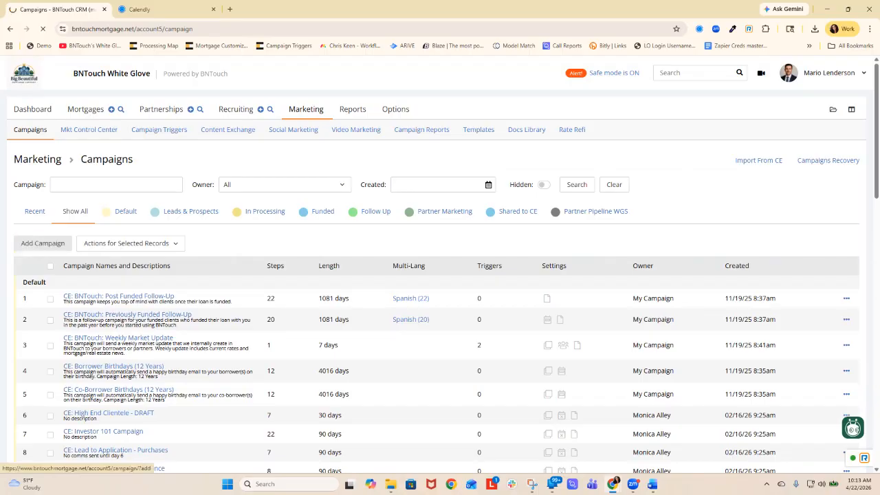
- Name the campaign "Stale preapprovals", turn off weekend exclusion, and create it
{"action": "type", "text": "S"}
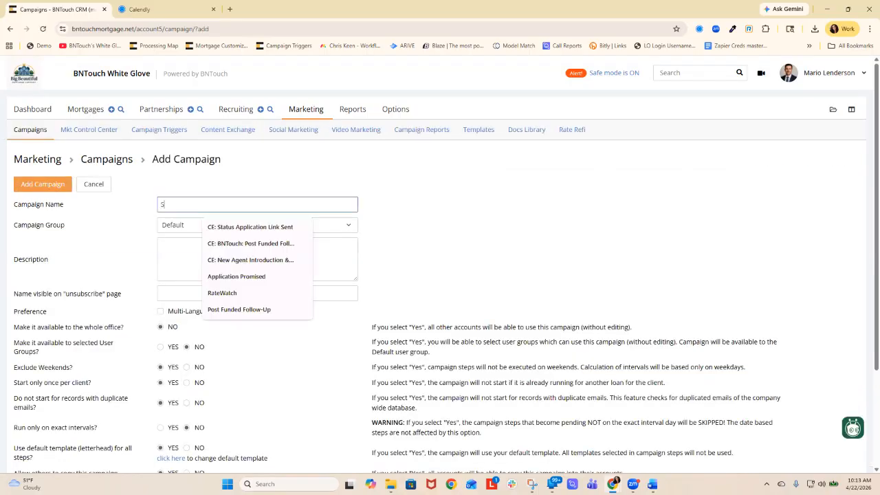
{"action": "type", "text": "tale pre"}
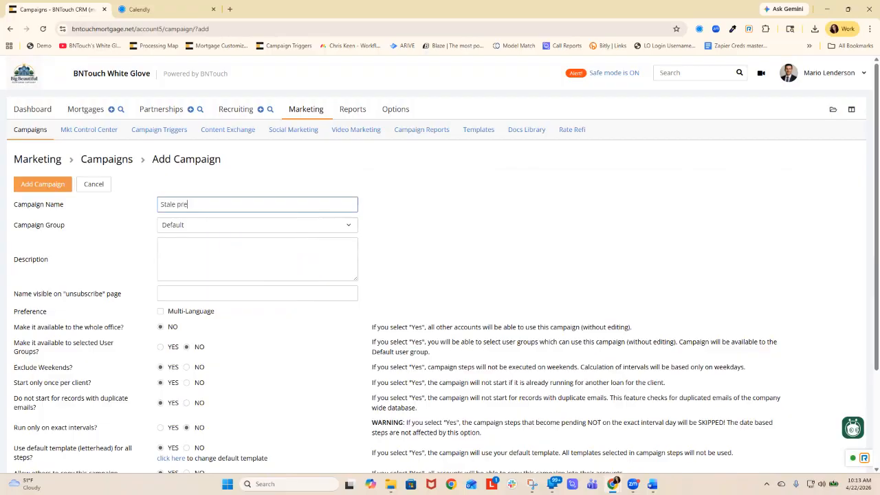
{"action": "type", "text": "approvals"}
{"action": "left_click", "coordinate": [186, 367]}
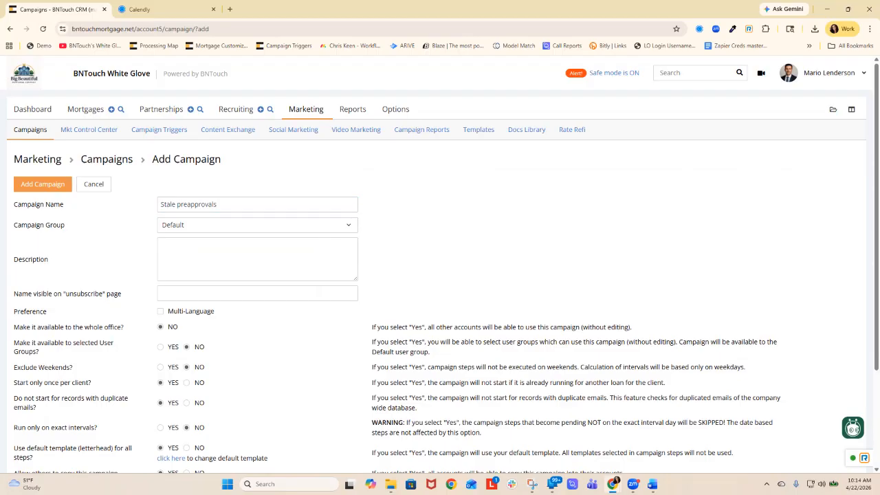
{"action": "left_click", "coordinate": [43, 184]}
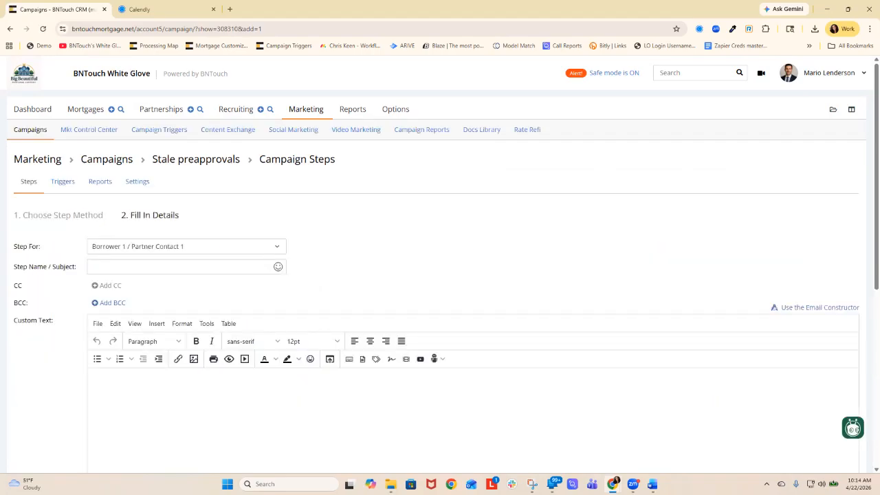
- Set the Create Task step for Self and name it "preapproval expired"
{"action": "left_click", "coordinate": [186, 247]}
{"action": "scroll", "coordinate": [182, 340], "scroll_direction": "down", "scroll_amount": 2}
{"action": "left_click", "coordinate": [138, 371]}
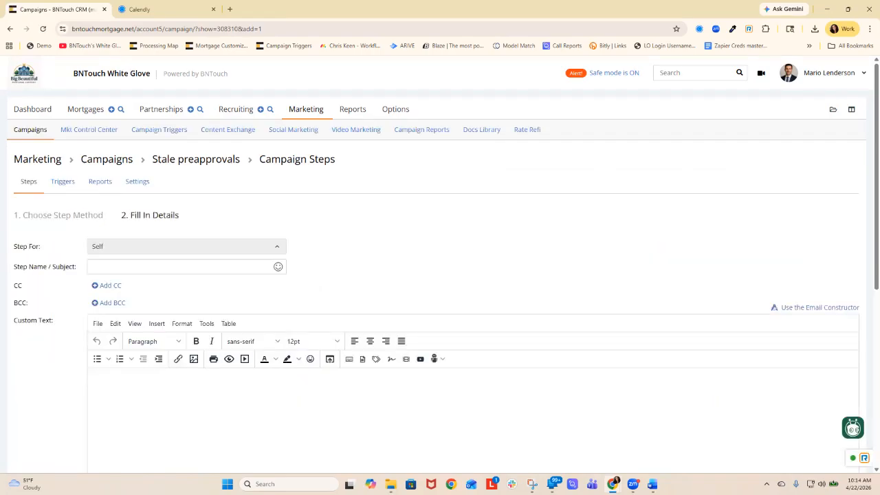
{"action": "left_click", "coordinate": [158, 266]}
{"action": "type", "text": "preapproval expired"}
- Set the task time to Today at 7 am and enable automatic sending at an interval of 120 days
{"action": "scroll", "coordinate": [440, 275], "scroll_direction": "down", "scroll_amount": 2}
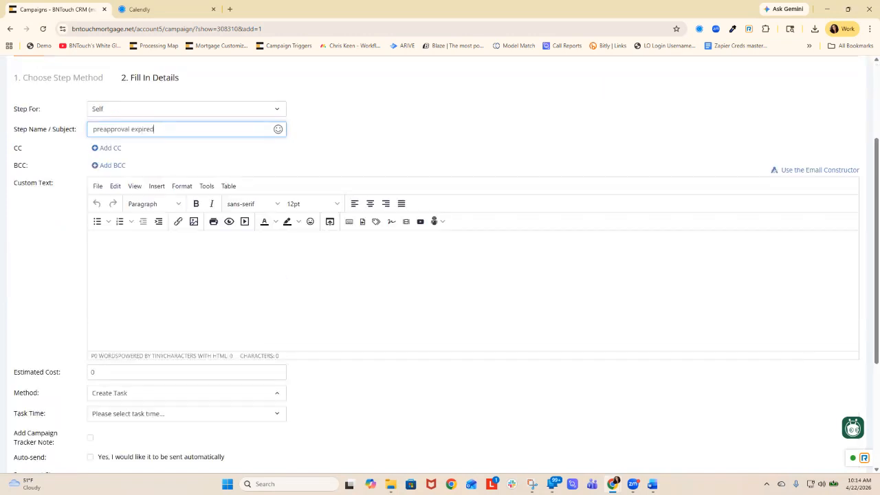
{"action": "left_click", "coordinate": [186, 414]}
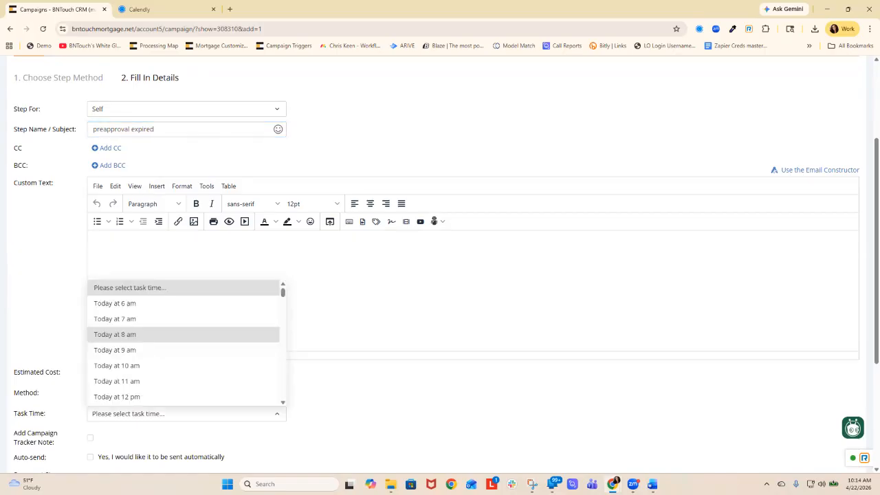
{"action": "left_click", "coordinate": [115, 319]}
{"action": "scroll", "coordinate": [185, 275], "scroll_direction": "down", "scroll_amount": 2}
{"action": "left_click", "coordinate": [90, 320]}
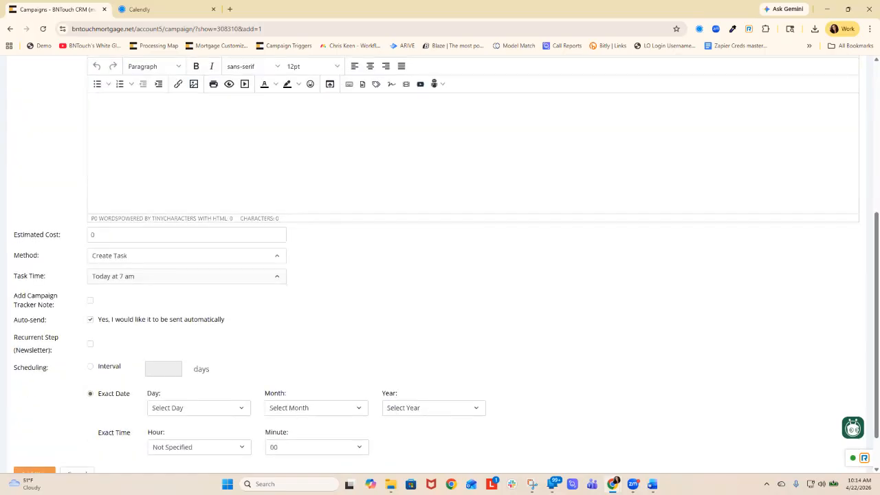
{"action": "left_click", "coordinate": [90, 367]}
{"action": "left_click", "coordinate": [164, 369]}
{"action": "type", "text": "12"}
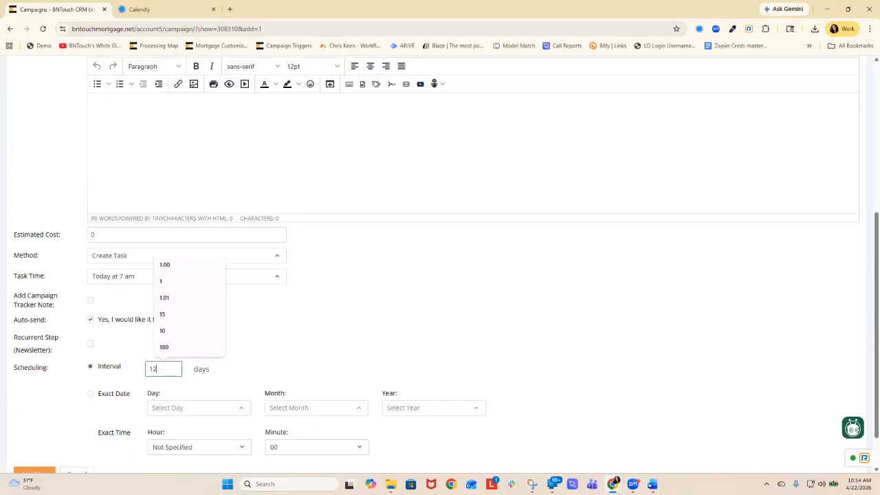
{"action": "type", "text": "0"}
{"action": "left_click", "coordinate": [330, 347]}
- Write the custom text "Record was update to Stale PreApproval Group after shopping for 120 days and no conversion", correcting its misspellings
{"action": "scroll", "coordinate": [330, 347], "scroll_direction": "up", "scroll_amount": 1}
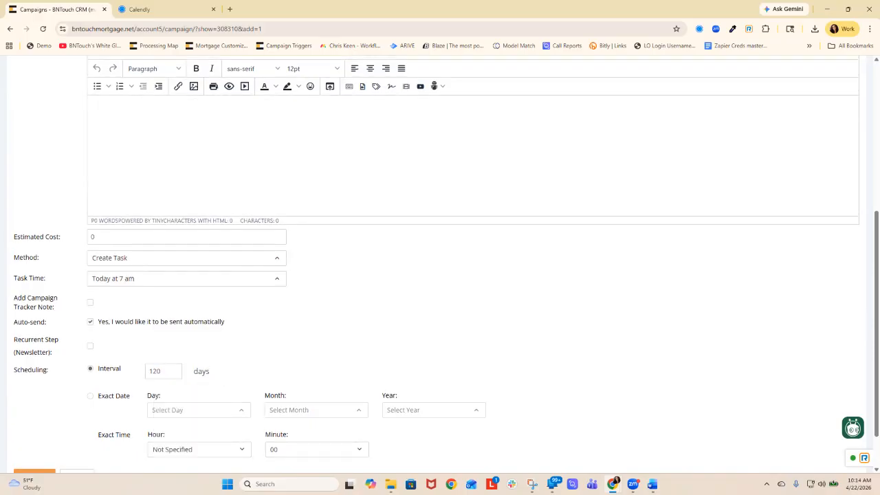
{"action": "scroll", "coordinate": [440, 262], "scroll_direction": "up", "scroll_amount": 1}
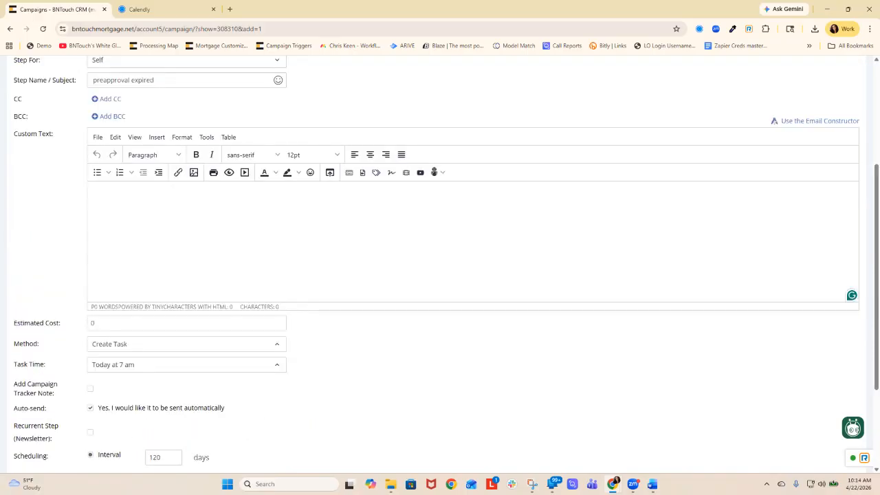
{"action": "type", "text": "Record i"}
{"action": "type", "text": "s"}
{"action": "key", "text": "BackSpace"}
{"action": "key", "text": "BackSpace"}
{"action": "key", "text": "BackSpace"}
{"action": "type", "text": "was update to Stale PreApproval Group after shopiping for 120 days and no coverstion"}
{"action": "key", "text": "Return"}
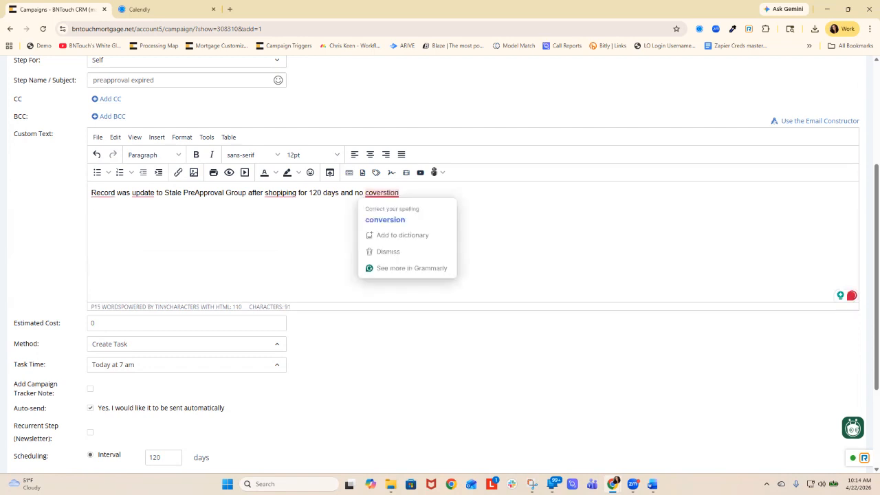
{"action": "type", "text": "n"}
{"action": "key", "text": "BackSpace"}
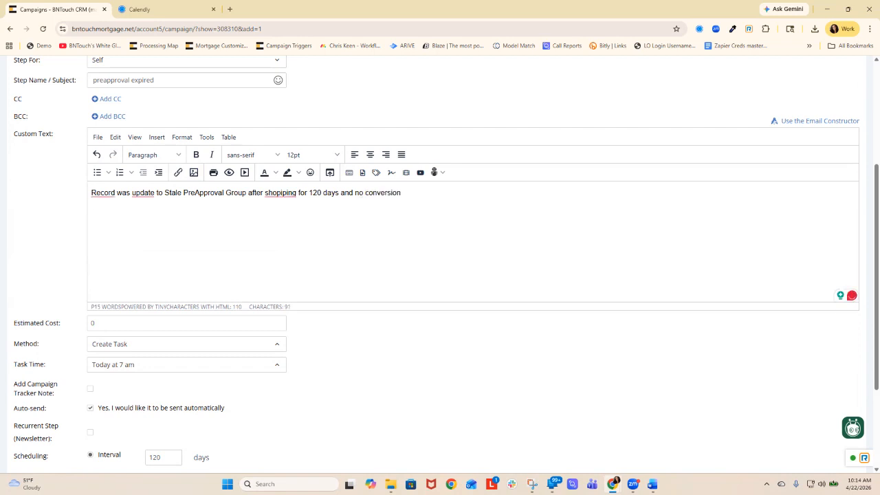
{"action": "left_click", "coordinate": [287, 213]}
{"action": "left_click", "coordinate": [400, 194]}
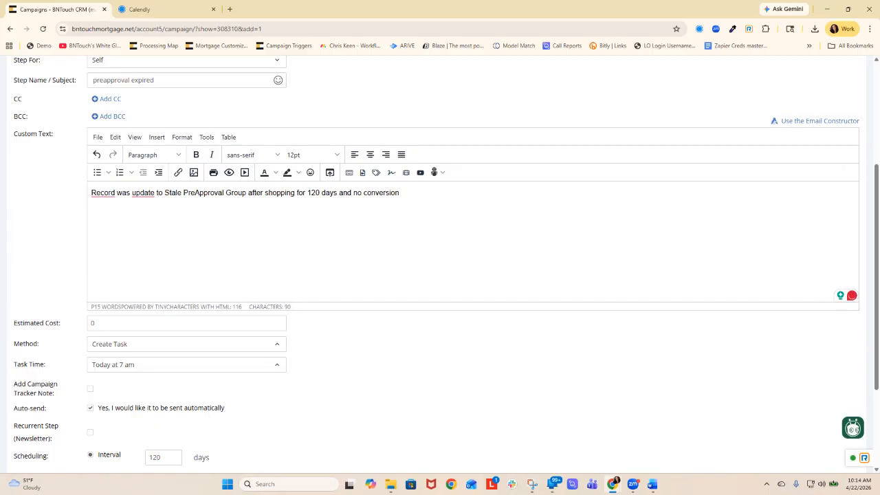
- Insert the Borrower Full Name Linked meta tag below the message and start a new line after it
{"action": "left_click", "coordinate": [376, 172]}
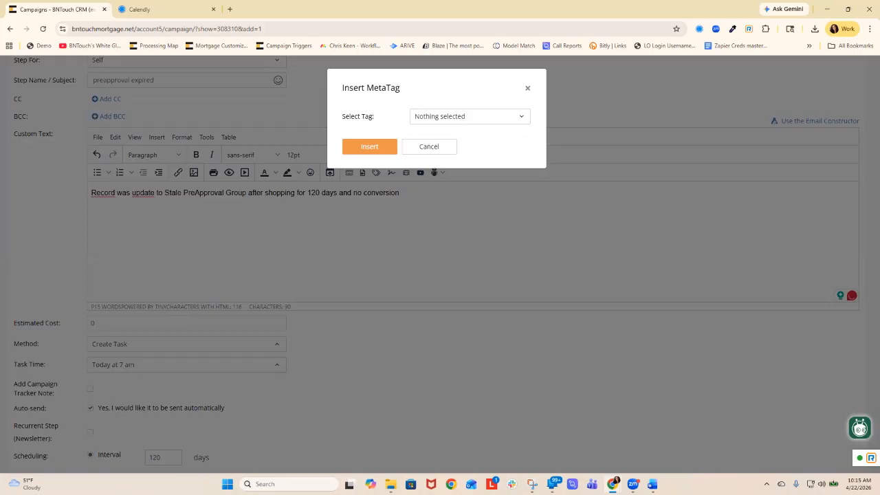
{"action": "left_click", "coordinate": [436, 117]}
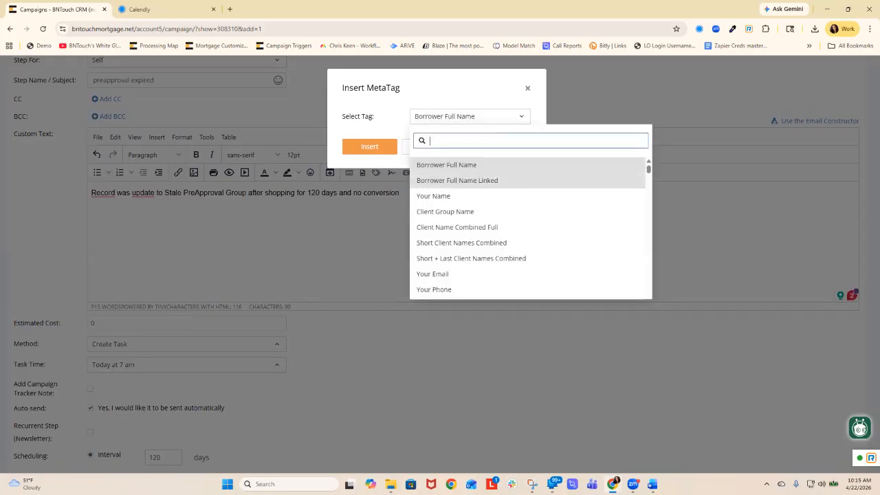
{"action": "left_click", "coordinate": [457, 180]}
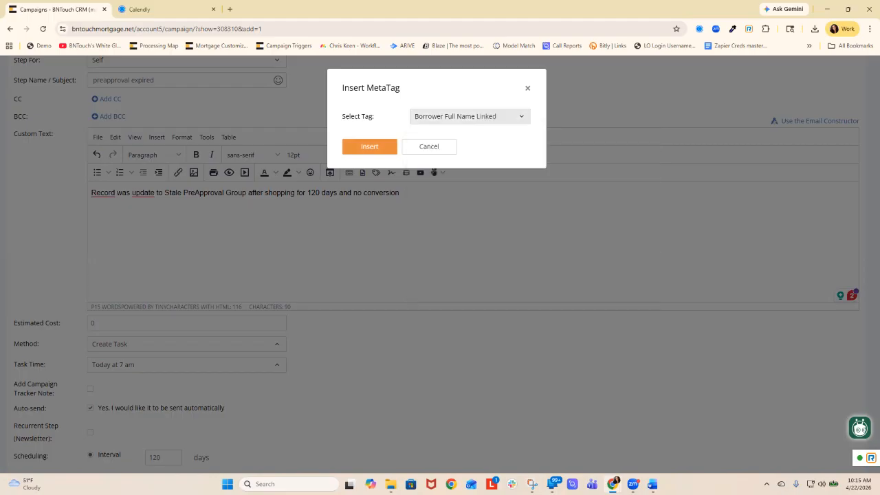
{"action": "left_click", "coordinate": [369, 146]}
{"action": "key", "text": "Return"}
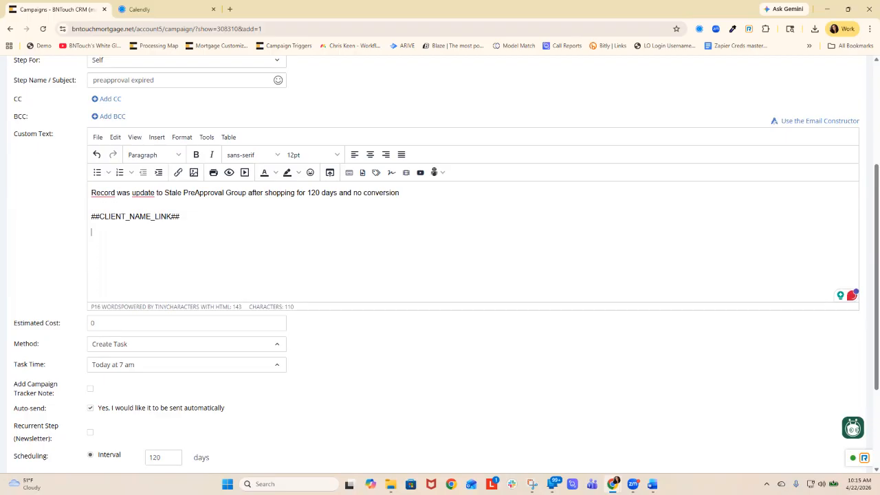
- Insert the Cell Phone meta tag on the line below the linked borrower name tag
{"action": "left_click", "coordinate": [376, 172]}
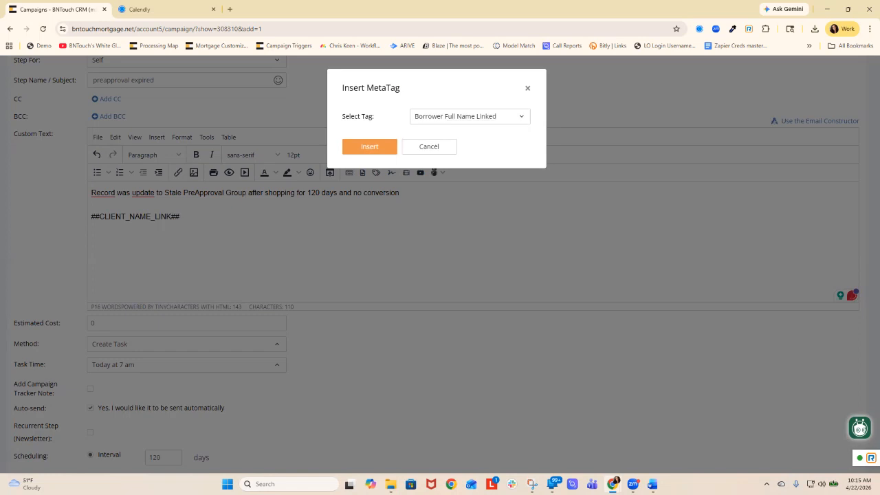
{"action": "left_click", "coordinate": [470, 117]}
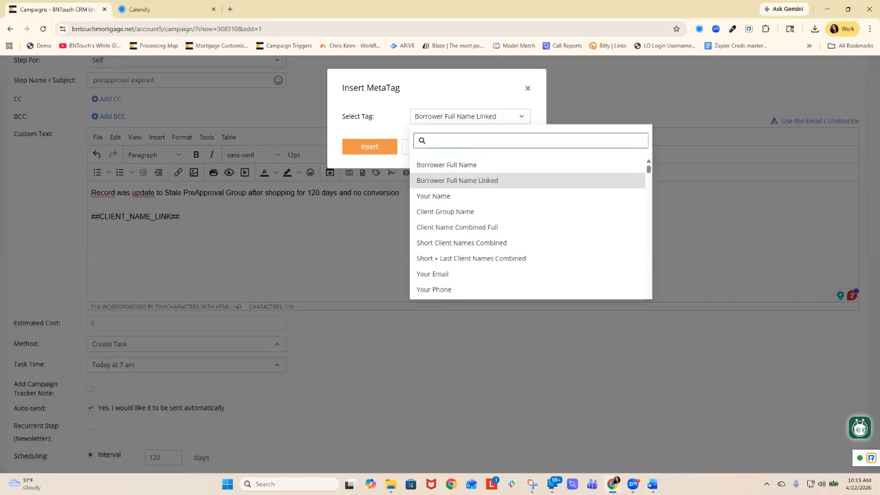
{"action": "type", "text": "cell"}
{"action": "key", "text": "Down"}
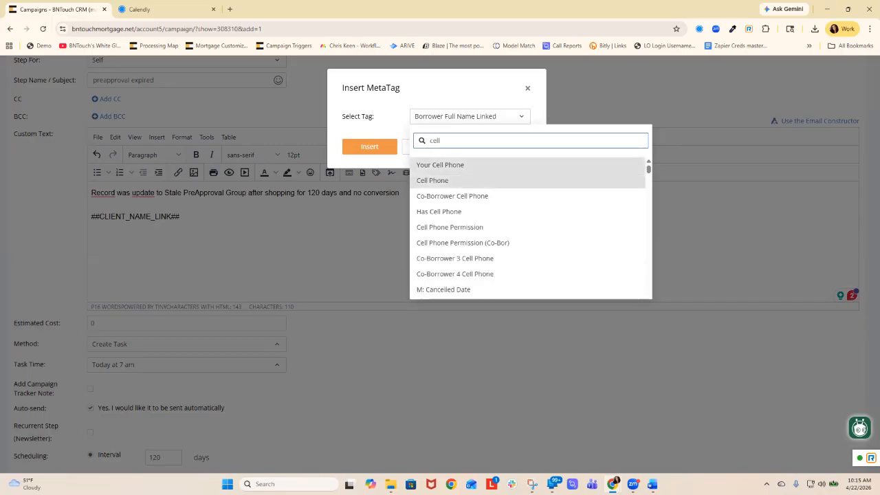
{"action": "key", "text": "Return"}
{"action": "key", "text": "Return"}
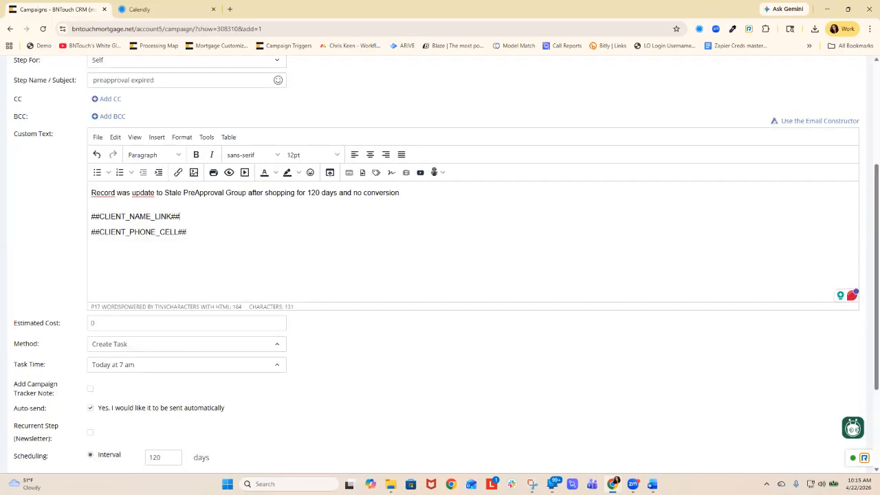
- Label the cell phone tag with "C:" and add a new line below it reading "Agent:"
{"action": "type", "text": "C:"}
{"action": "key", "text": "End"}
{"action": "key", "text": "shift+Return"}
{"action": "type", "text": "Agent:"}
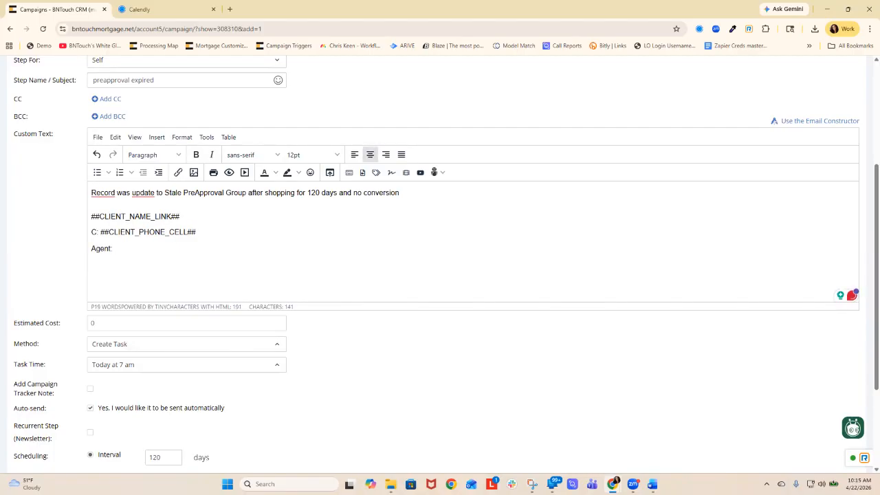
- Insert the Buying Agent: Partner Full Name meta tag after the "Agent:" label
{"action": "left_click", "coordinate": [375, 172]}
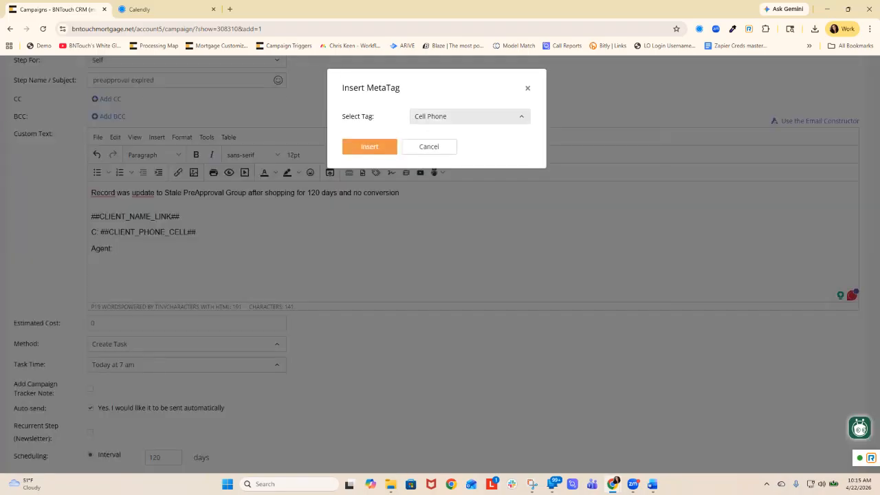
{"action": "left_click", "coordinate": [470, 117]}
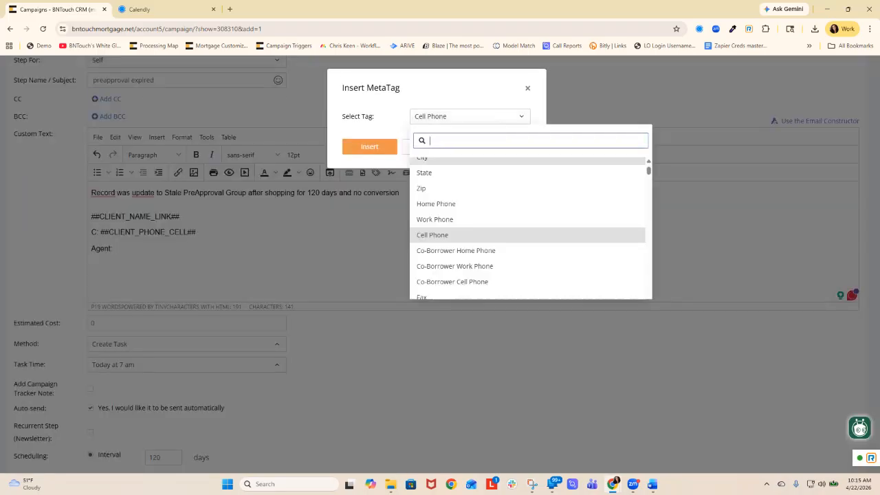
{"action": "type", "text": "buy"}
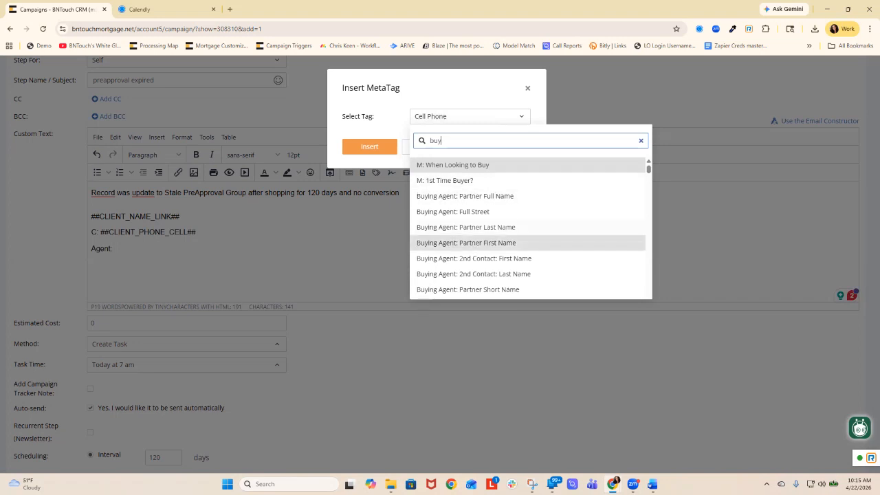
{"action": "left_click", "coordinate": [464, 196]}
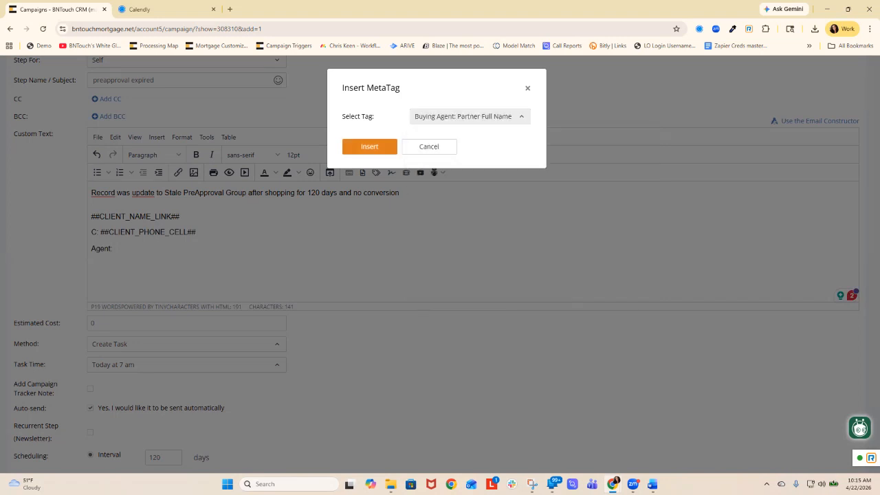
{"action": "key", "text": "Return"}
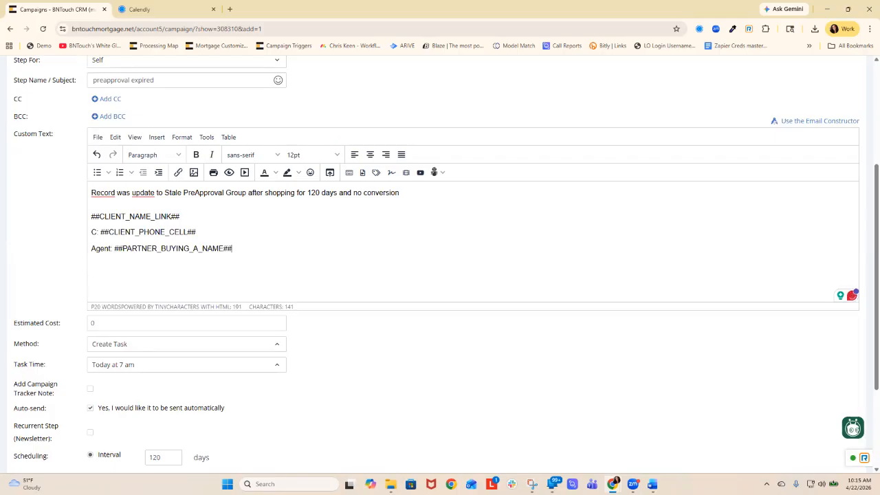
- Add the completed "preapproval expired" task step to the Stale preapprovals campaign
{"action": "scroll", "coordinate": [440, 275], "scroll_direction": "down", "scroll_amount": 1}
{"action": "scroll", "coordinate": [440, 275], "scroll_direction": "down", "scroll_amount": 1}
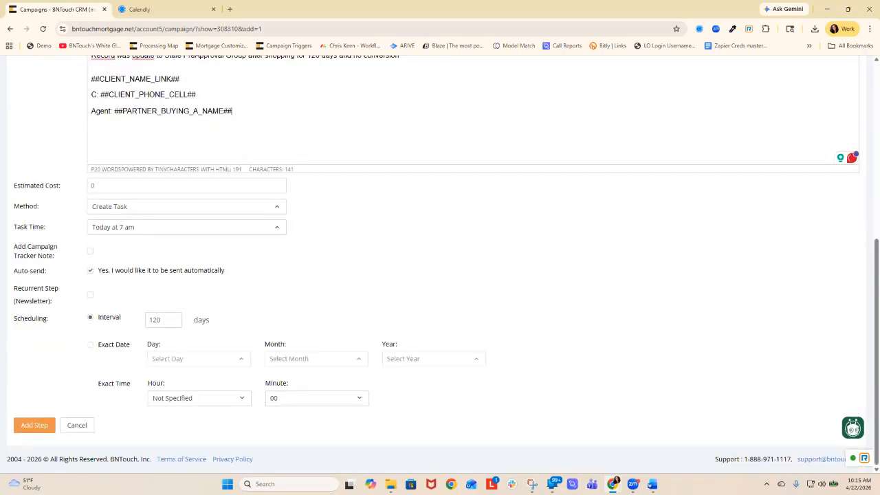
{"action": "left_click", "coordinate": [35, 425]}
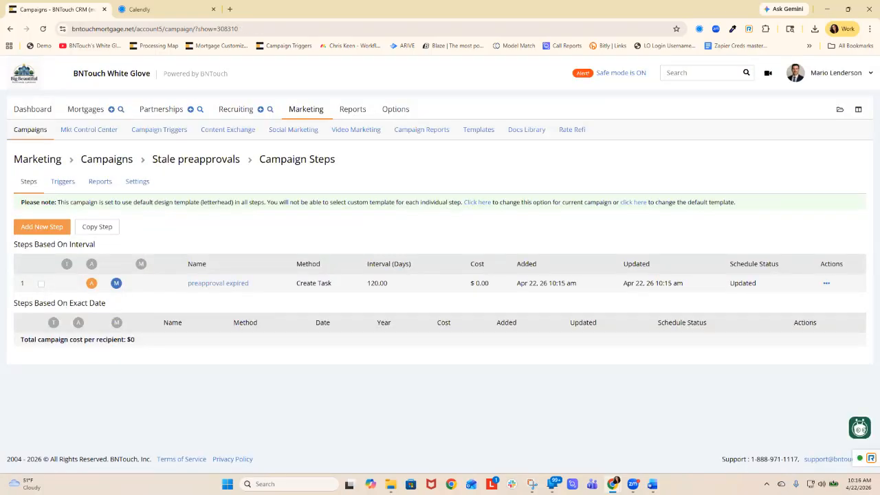
- Set the interval of the "preapproval expired" step to 1 day and save the updated step
{"action": "left_click", "coordinate": [218, 283]}
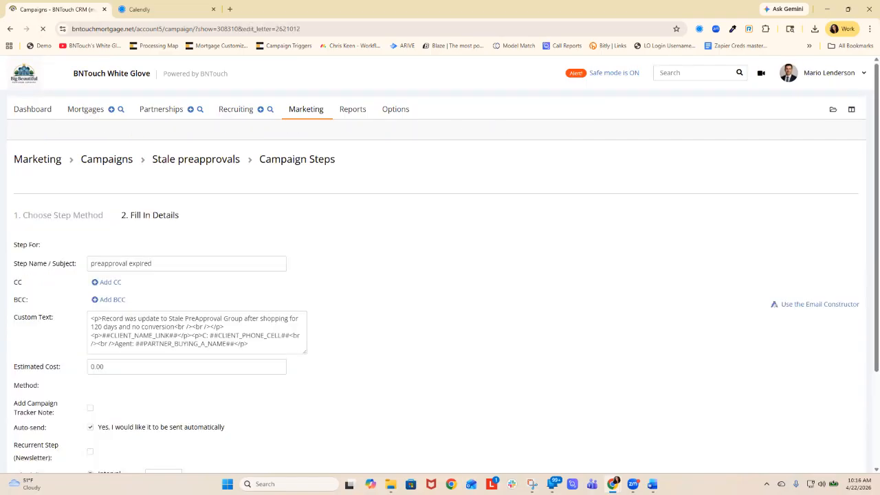
{"action": "scroll", "coordinate": [440, 275], "scroll_direction": "down", "scroll_amount": 3}
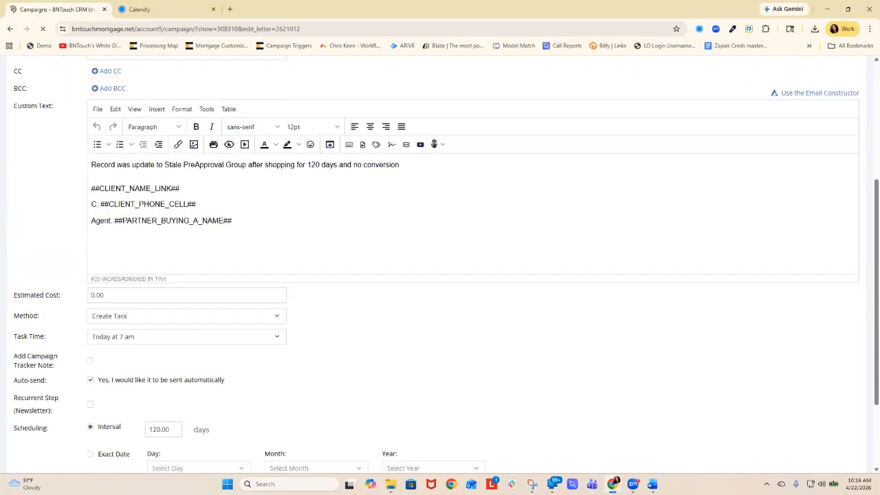
{"action": "scroll", "coordinate": [440, 275], "scroll_direction": "down", "scroll_amount": 1}
{"action": "double_click", "coordinate": [159, 370]}
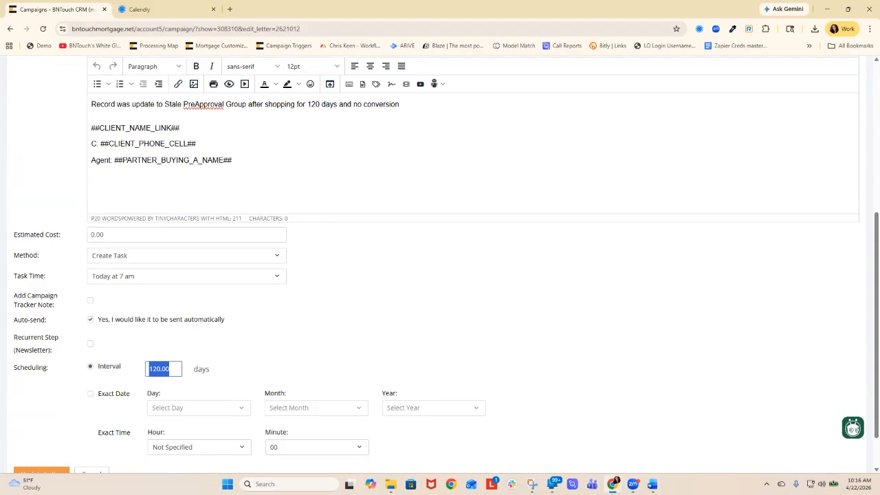
{"action": "type", "text": "1"}
{"action": "scroll", "coordinate": [440, 275], "scroll_direction": "down", "scroll_amount": 1}
{"action": "left_click", "coordinate": [41, 426]}
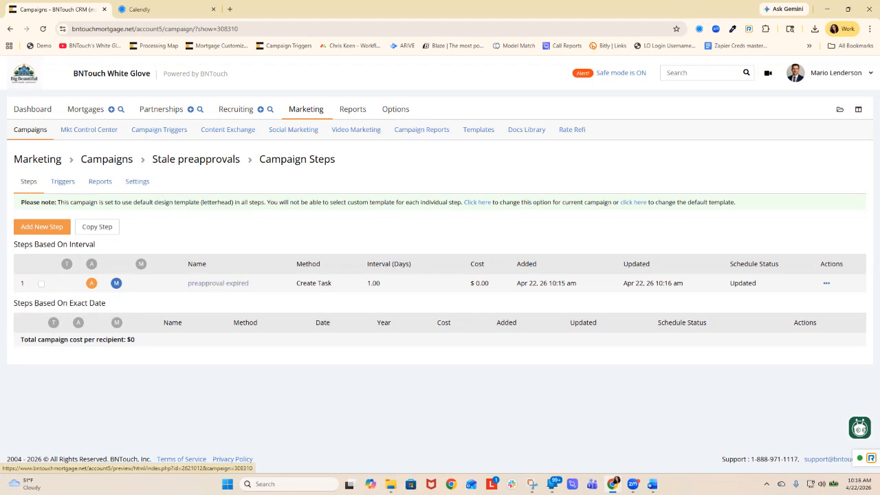
- Start a new e-mail step for Borrower 1 / Partner Contact 1 named "preapproval follow up"
{"action": "left_click", "coordinate": [41, 226]}
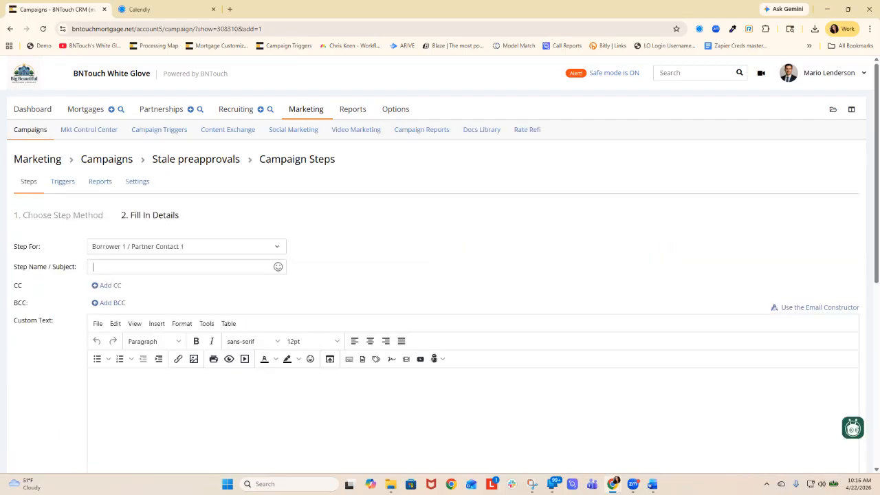
{"action": "type", "text": "preapproval "}
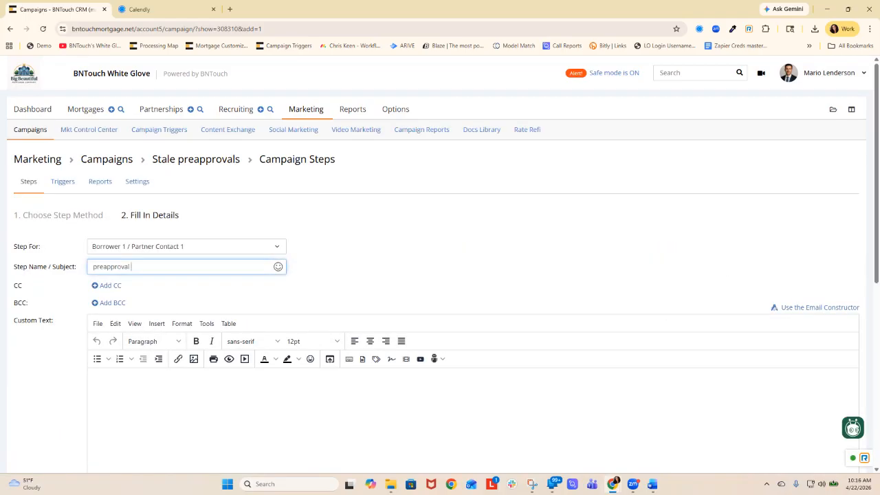
{"action": "type", "text": "follwo up"}
{"action": "key", "text": "BackSpace"}
{"action": "type", "text": "w up"}
{"action": "left_click", "coordinate": [91, 379]}
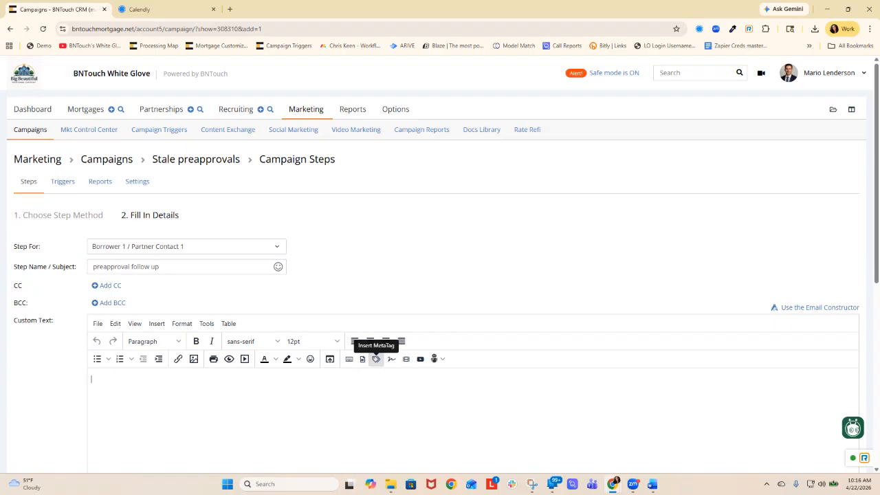
- Enable automatic sending at an interval of 1 day for the follow-up e-mail and add it to the campaign
{"action": "scroll", "coordinate": [376, 359], "scroll_direction": "down", "scroll_amount": 5}
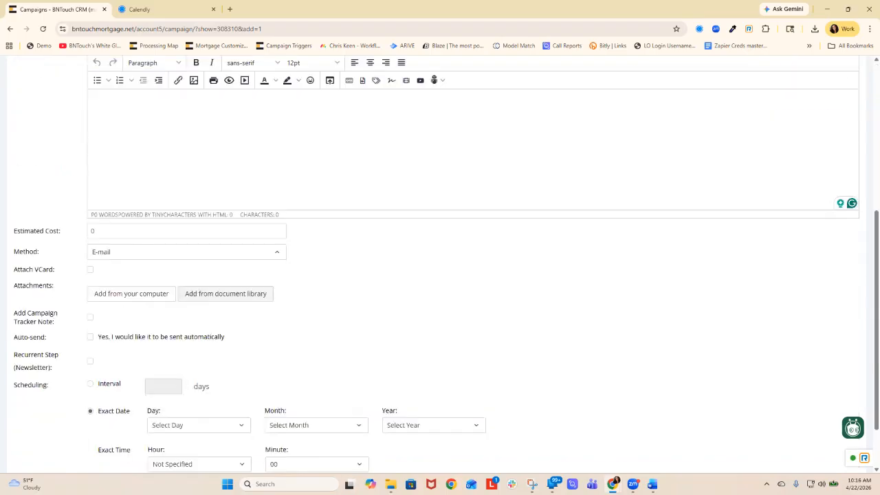
{"action": "left_click", "coordinate": [90, 342]}
{"action": "left_click", "coordinate": [164, 344]}
{"action": "type", "text": "1"}
{"action": "left_click", "coordinate": [131, 252]}
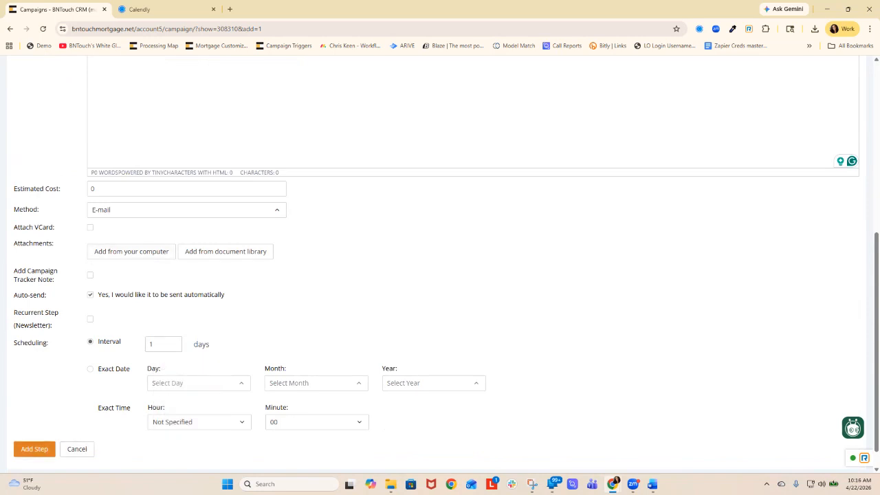
{"action": "left_click", "coordinate": [34, 449]}
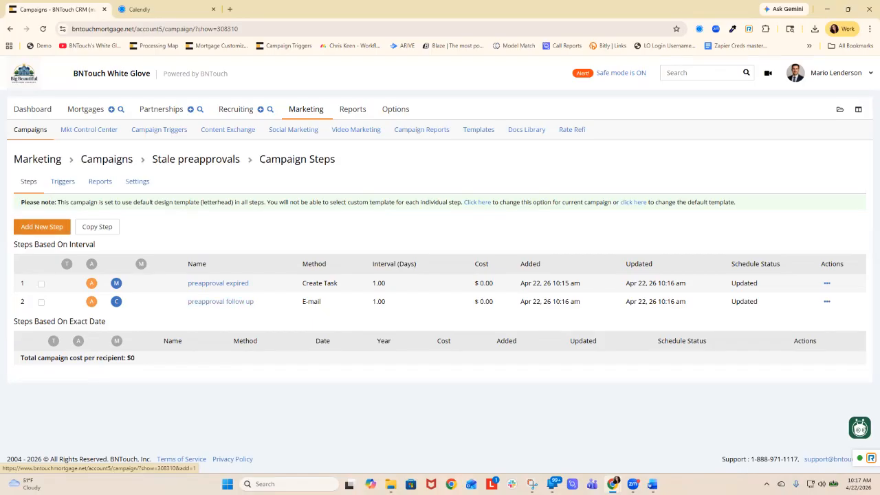
- Start another campaign step addressed to the Loan Participant, with Buying Agent as the participant
{"action": "left_click", "coordinate": [41, 226]}
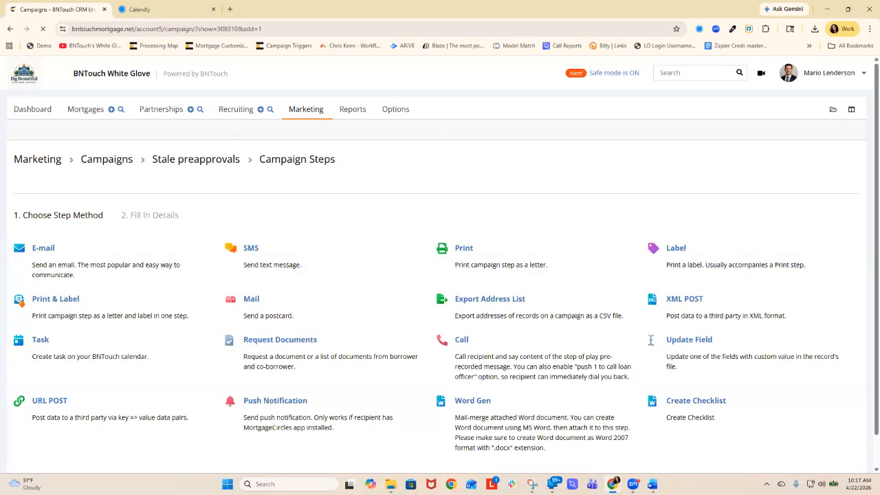
{"action": "left_click", "coordinate": [42, 247]}
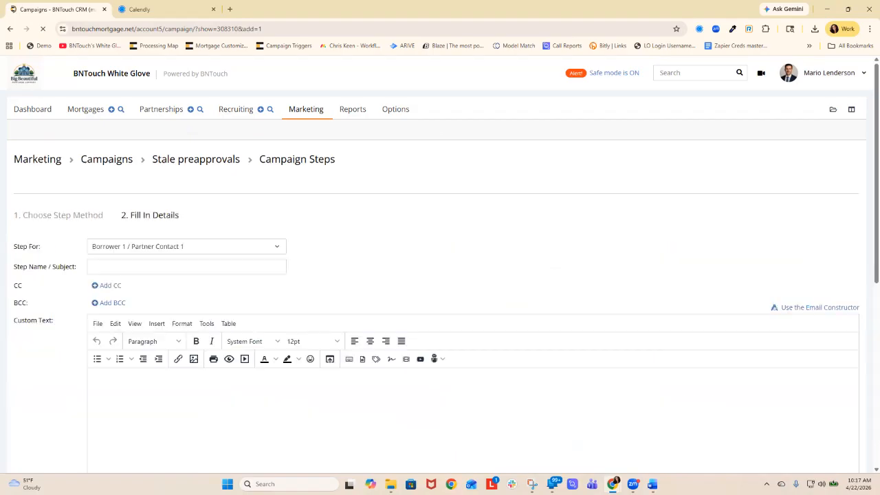
{"action": "left_click", "coordinate": [186, 247]}
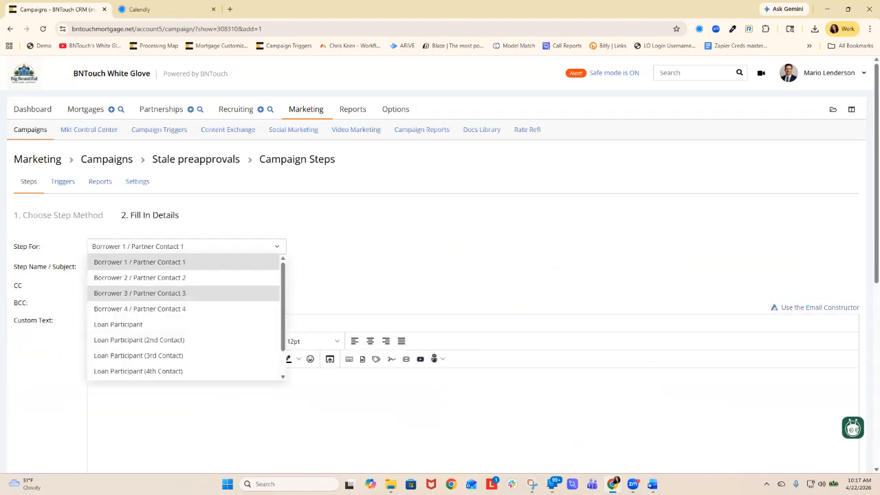
{"action": "left_click", "coordinate": [117, 324]}
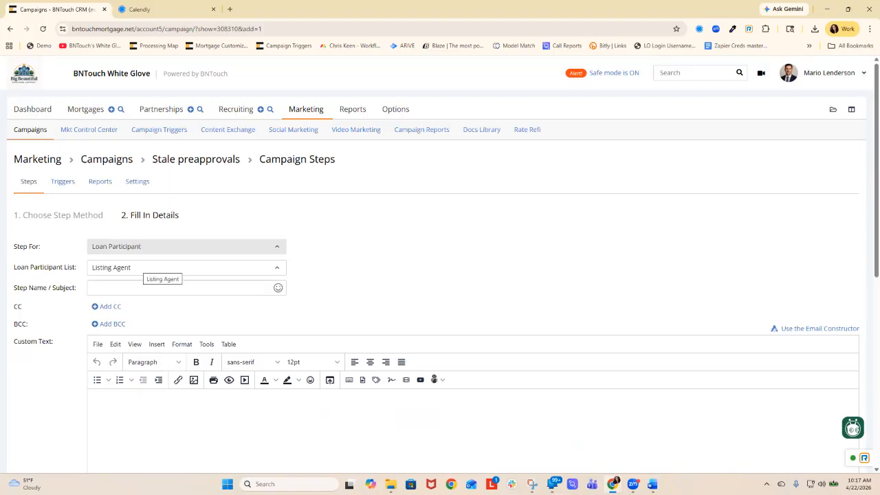
{"action": "left_click", "coordinate": [163, 267]}
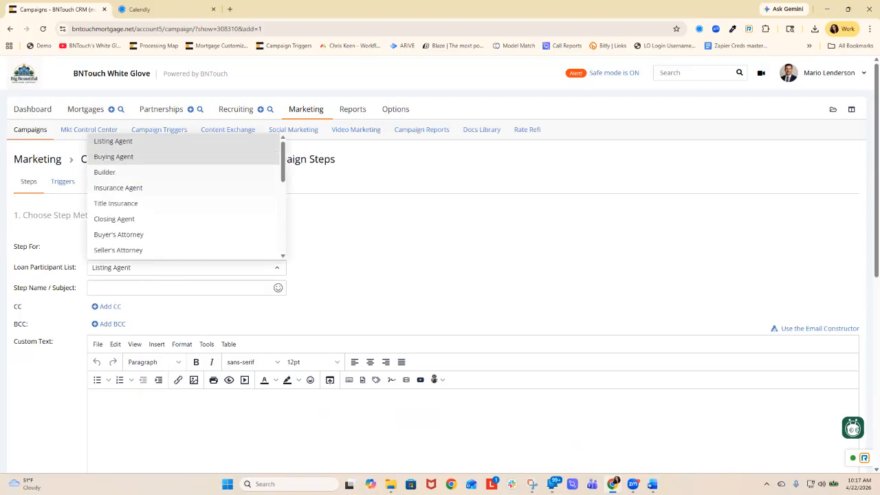
{"action": "left_click", "coordinate": [113, 156]}
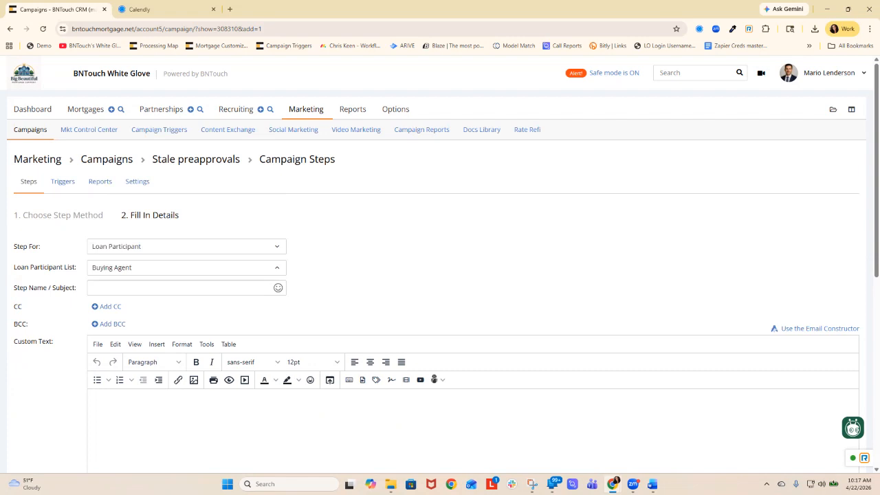
- Insert the Buying Agent: Partner First Name meta tag as the greeting, followed by a comma and a blank line
{"action": "left_click", "coordinate": [376, 380]}
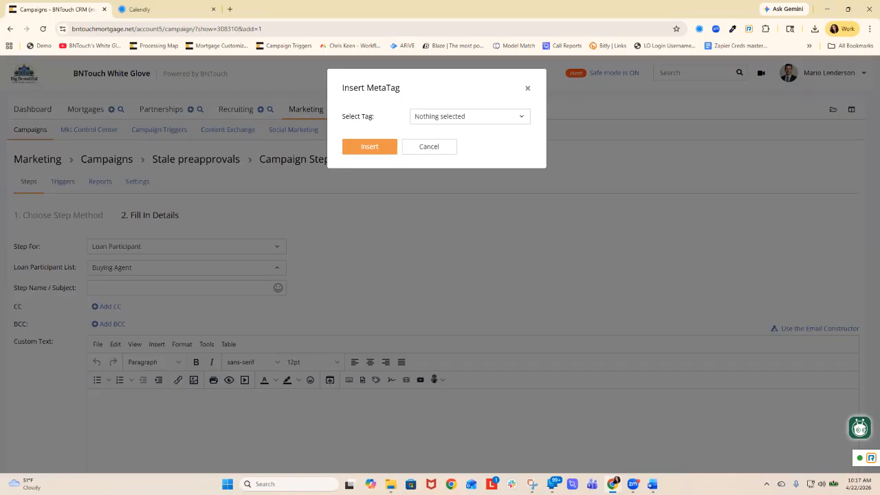
{"action": "left_click", "coordinate": [467, 117]}
{"action": "type", "text": "first"}
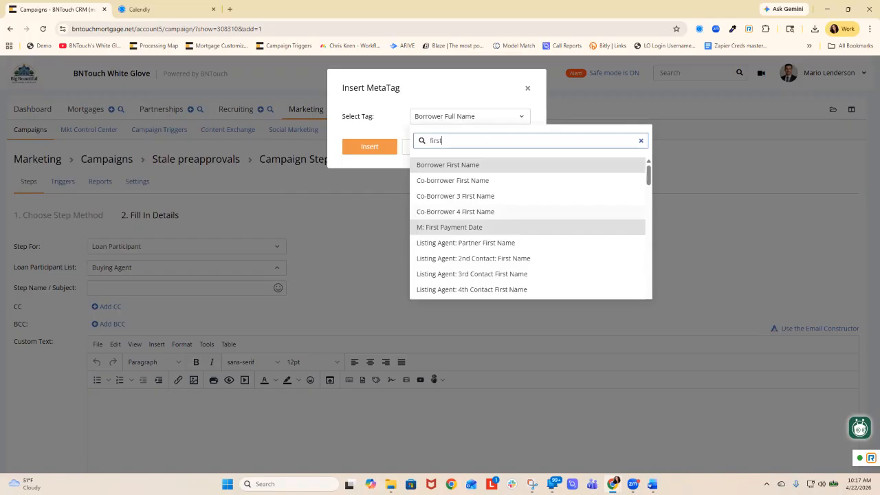
{"action": "scroll", "coordinate": [529, 262], "scroll_direction": "down", "scroll_amount": 3}
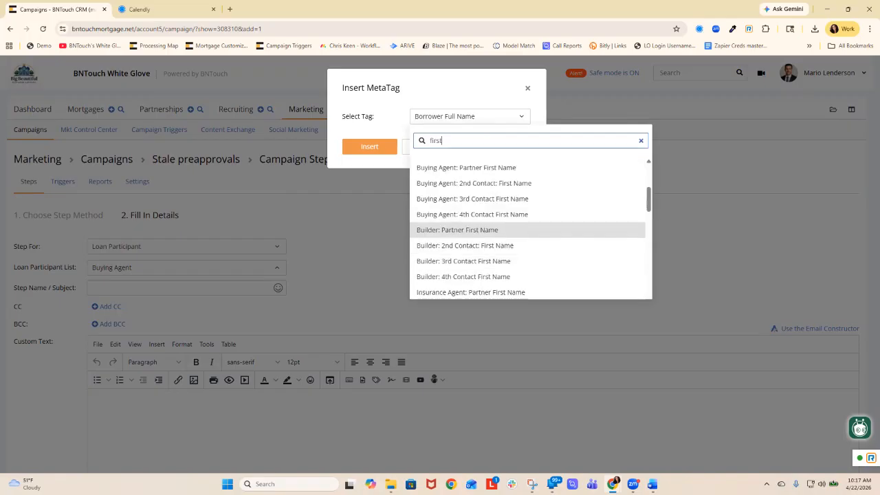
{"action": "left_click", "coordinate": [466, 168]}
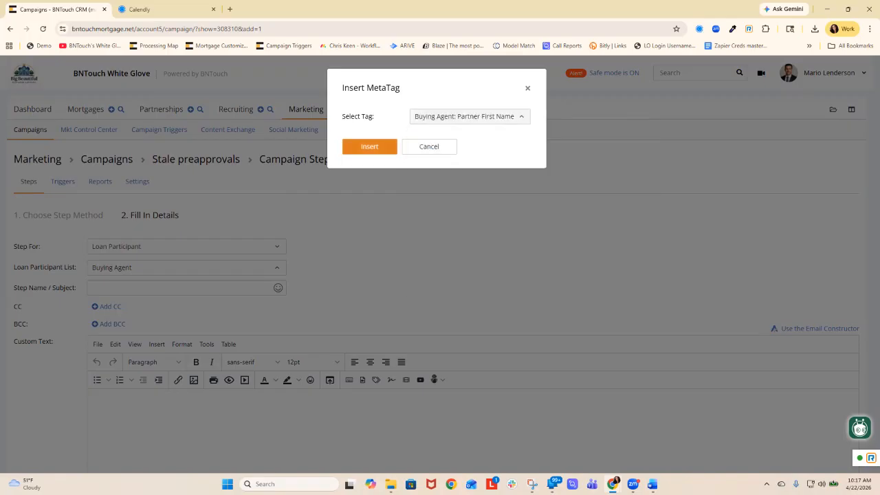
{"action": "left_click", "coordinate": [369, 147]}
{"action": "type", "text": "m"}
{"action": "key", "text": "BackSpace"}
{"action": "type", "text": ","}
{"action": "key", "text": "Return"}
{"action": "key", "text": "Return"}
- Write "I wanted to let you know that the preapproval for" below the greeting, removing the misspelled word after "I"
{"action": "type", "text": "I jsut wanted"}
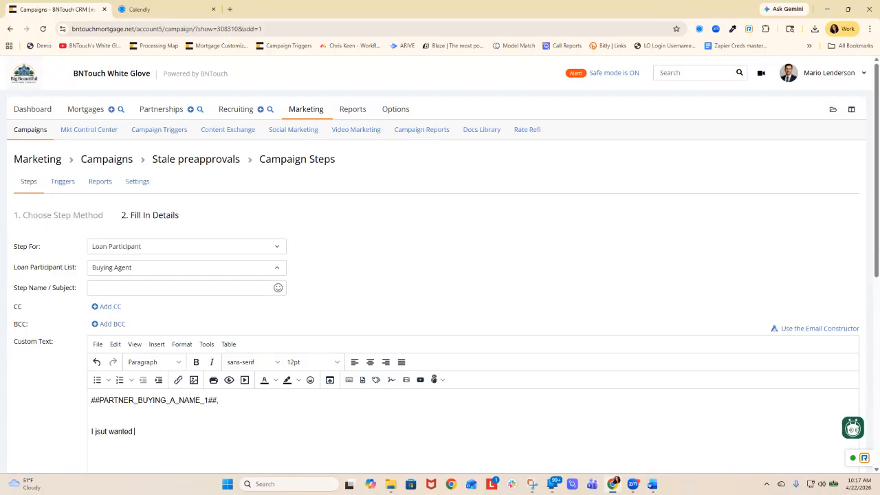
{"action": "key", "text": "Right"}
{"action": "key", "text": "Right"}
{"action": "key", "text": "BackSpace"}
{"action": "key", "text": "Delete"}
{"action": "key", "text": "Delete"}
{"action": "key", "text": "Delete"}
{"action": "key", "text": "Delete"}
{"action": "key", "text": "Delete"}
{"action": "type", "text": "I wanted to let you know that the preapproval fo"}
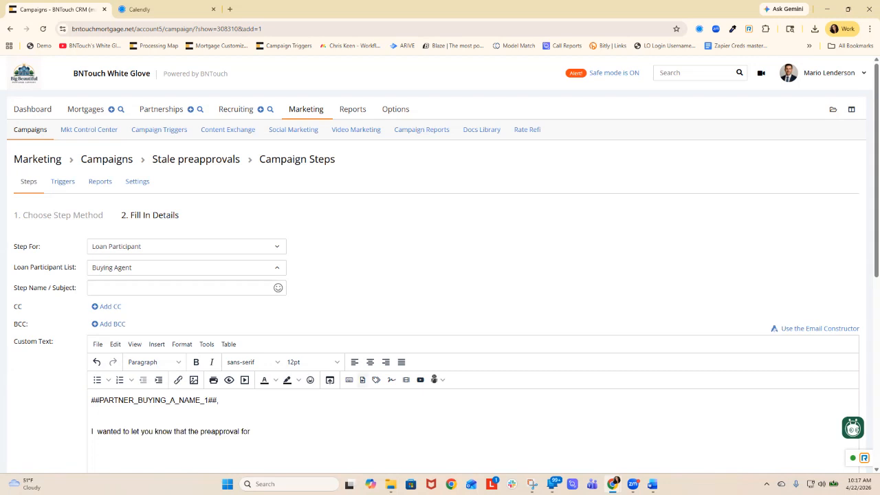
- Insert the Client Name Combined Full meta tag after "the preapproval for"
{"action": "left_click", "coordinate": [376, 379]}
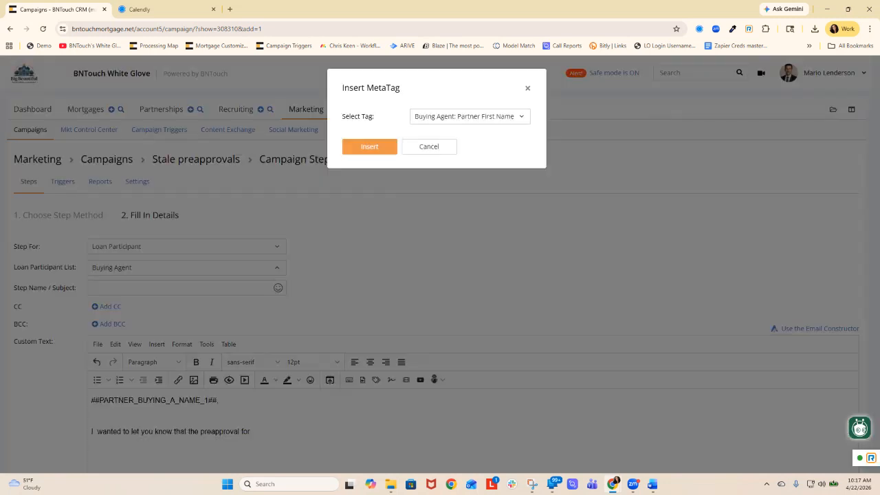
{"action": "left_click", "coordinate": [470, 117]}
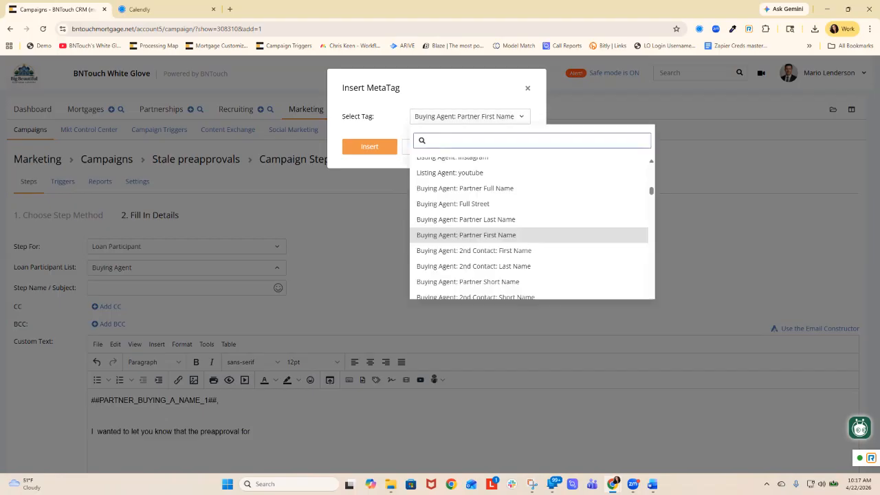
{"action": "type", "text": "client"}
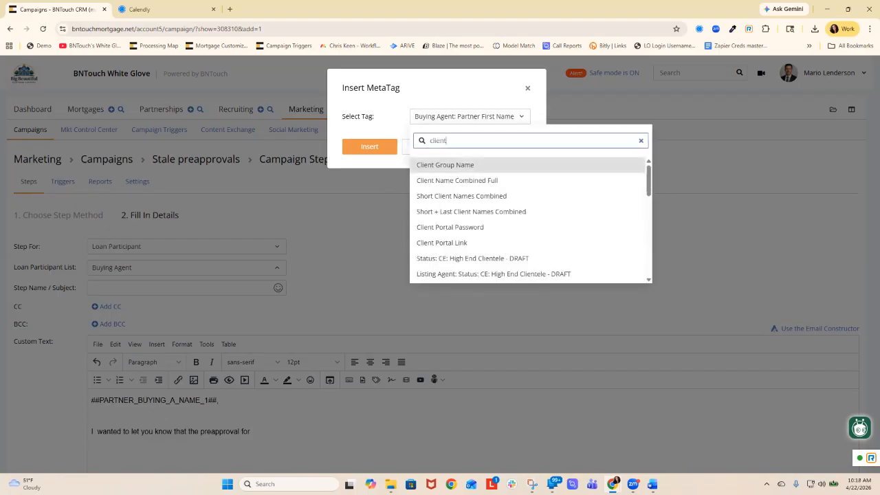
{"action": "left_click", "coordinate": [457, 181]}
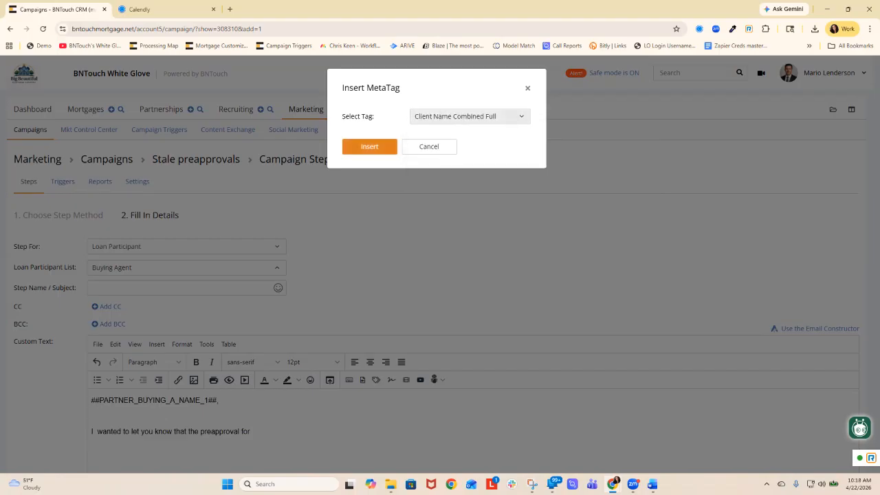
{"action": "left_click", "coordinate": [369, 146]}
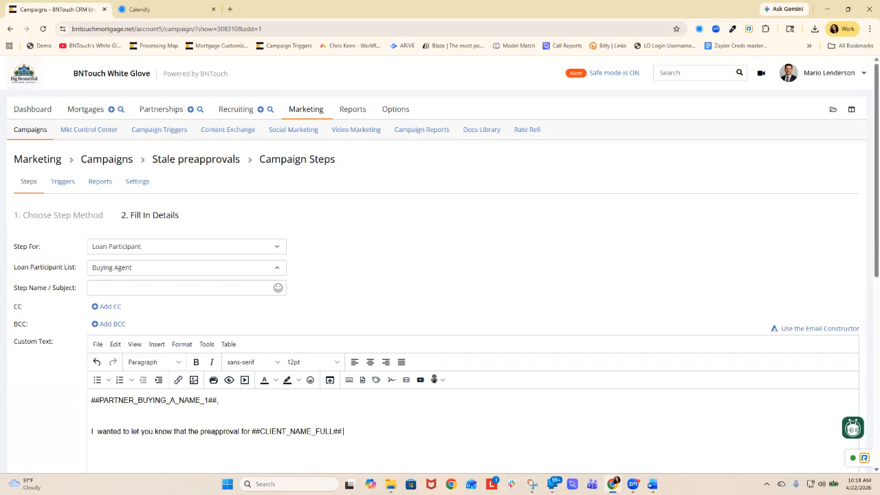
- Continue the e-mail sentence after the client name tag with "has expired and we need to reaprove"
{"action": "type", "text": "has expired and we need to"}
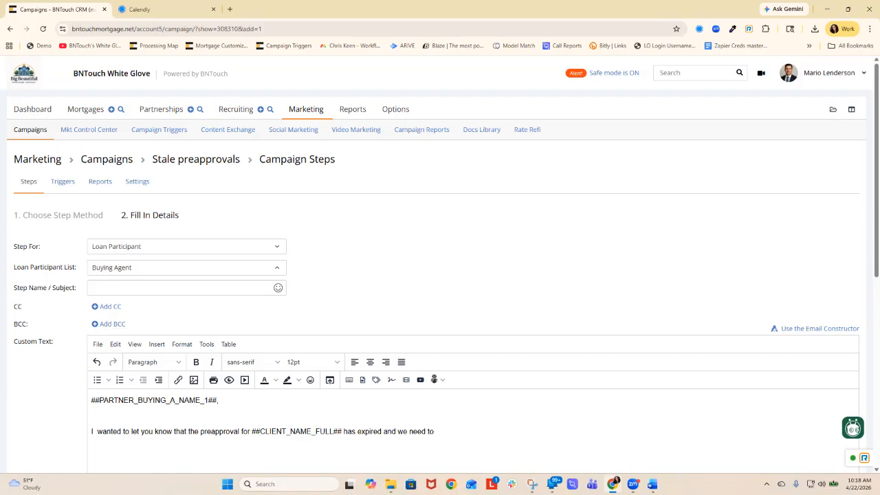
{"action": "type", "text": " reapoproved"}
{"action": "key", "text": "BackSpace"}
{"action": "key", "text": "BackSpace"}
{"action": "key", "text": "BackSpace"}
{"action": "key", "text": "BackSpace"}
{"action": "key", "text": "BackSpace"}
{"action": "key", "text": "BackSpace"}
{"action": "key", "text": "BackSpace"}
{"action": "key", "text": "BackSpace"}
{"action": "type", "text": "prove"}
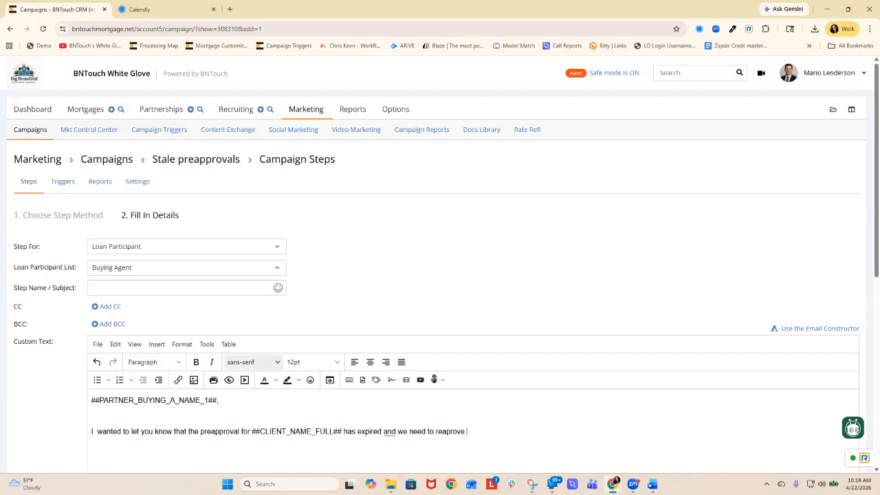
- Set the name and subject of the Buying Agent e-mail step to "Expired PreApproval"
{"action": "left_click", "coordinate": [193, 288]}
{"action": "type", "text": "Expired Pre"}
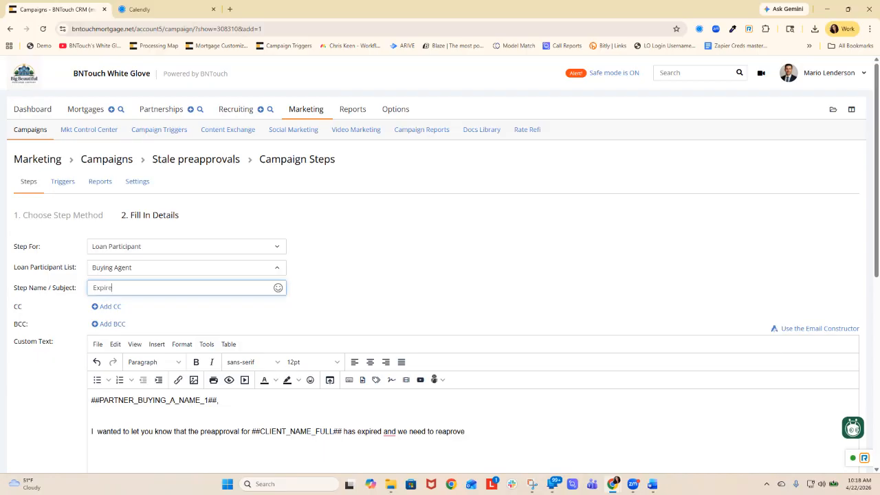
{"action": "type", "text": "roval"}
- Schedule the e-mail to go out automatically at an interval of 1 day and add the step to the campaign
{"action": "scroll", "coordinate": [441, 275], "scroll_direction": "down", "scroll_amount": 4}
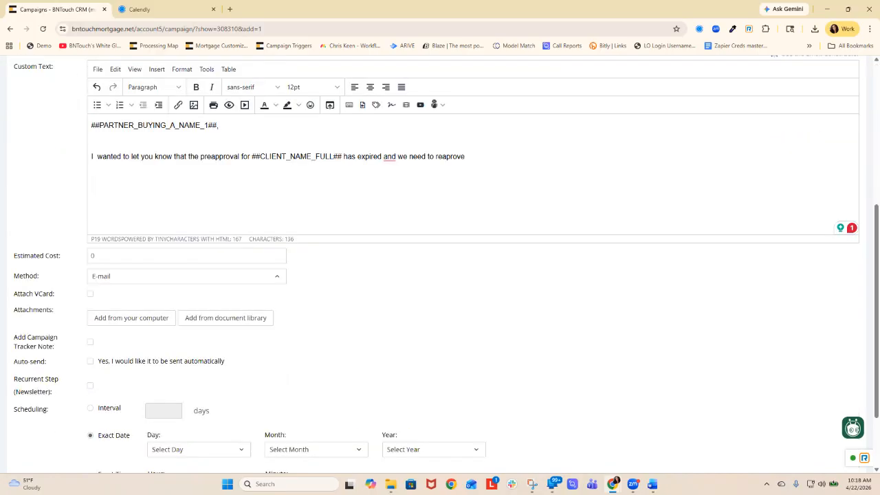
{"action": "left_click", "coordinate": [90, 408]}
{"action": "left_click", "coordinate": [163, 410]}
{"action": "type", "text": "1"}
{"action": "left_click", "coordinate": [288, 411]}
{"action": "scroll", "coordinate": [289, 411], "scroll_direction": "down", "scroll_amount": 2}
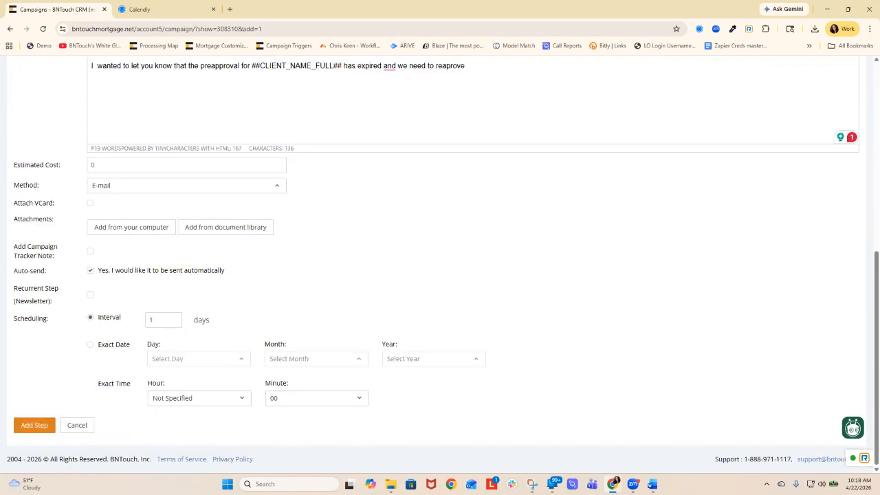
{"action": "left_click", "coordinate": [34, 428]}
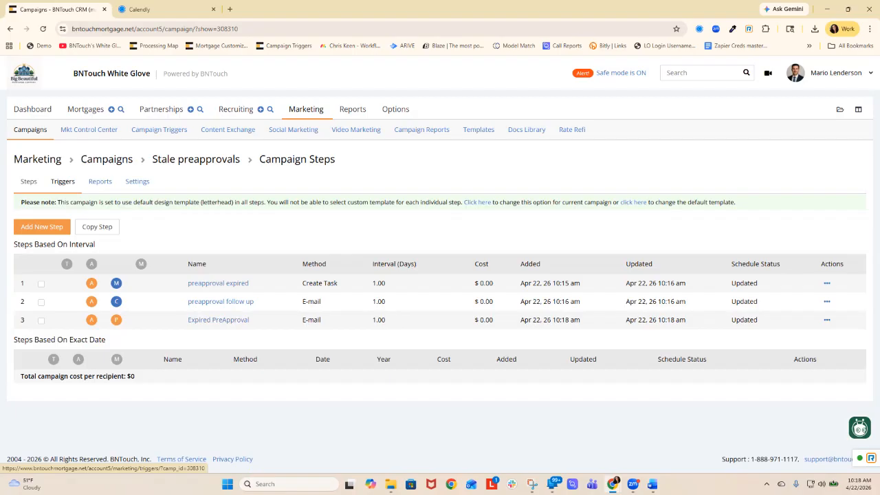
- Start a new mortgage trigger for the Stale preapprovals campaign
{"action": "left_click", "coordinate": [63, 180]}
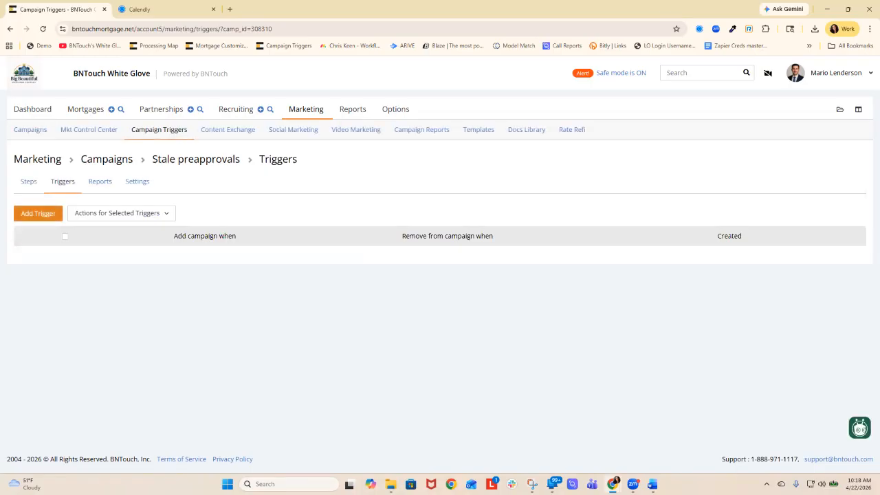
{"action": "right_click", "coordinate": [38, 214]}
{"action": "left_click", "coordinate": [38, 213]}
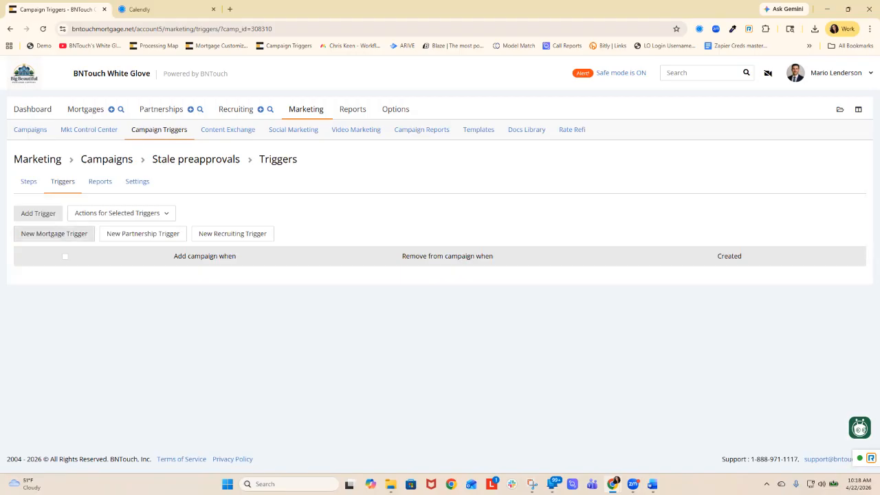
{"action": "left_click", "coordinate": [54, 234]}
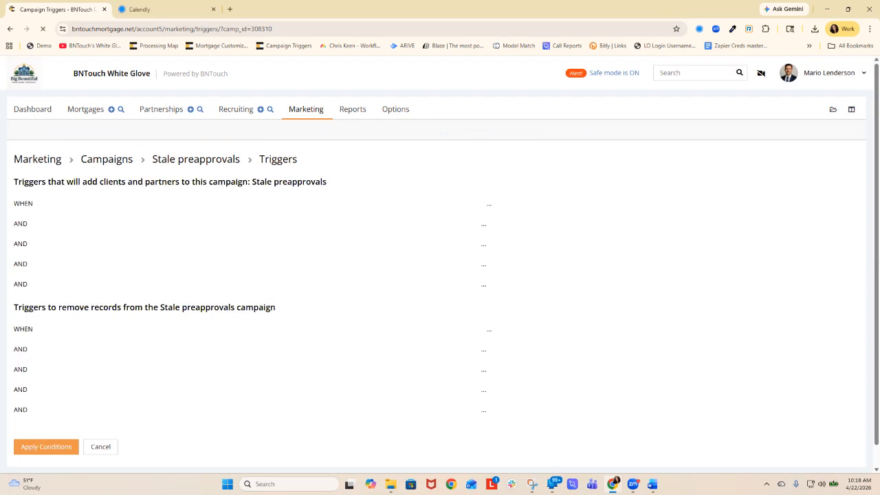
- Set the condition for adding records to the campaign to Group equals (=) Stale Pre-Approvals
{"action": "type", "text": "gr"}
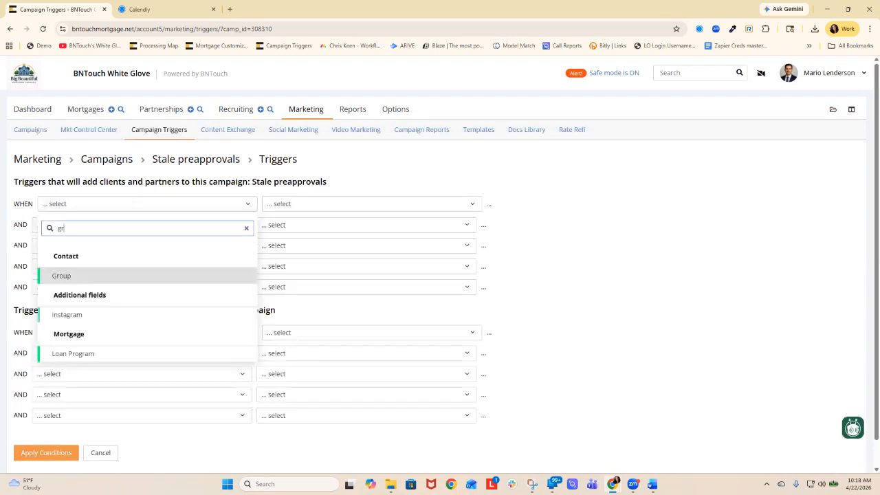
{"action": "key", "text": "Return"}
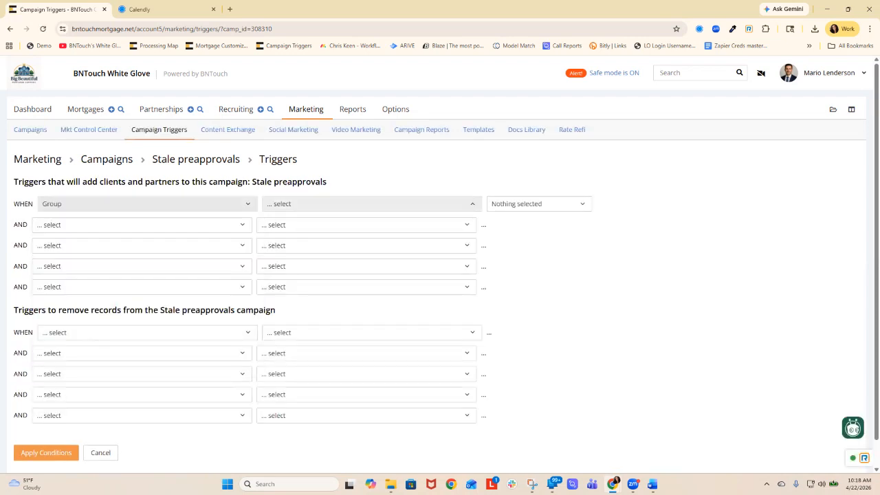
{"action": "left_click", "coordinate": [371, 204]}
{"action": "left_click", "coordinate": [371, 281]}
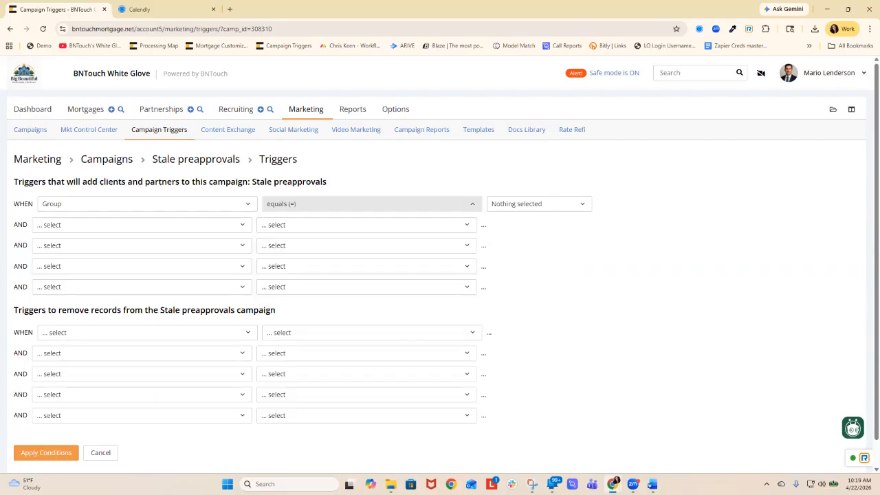
{"action": "left_click", "coordinate": [539, 204]}
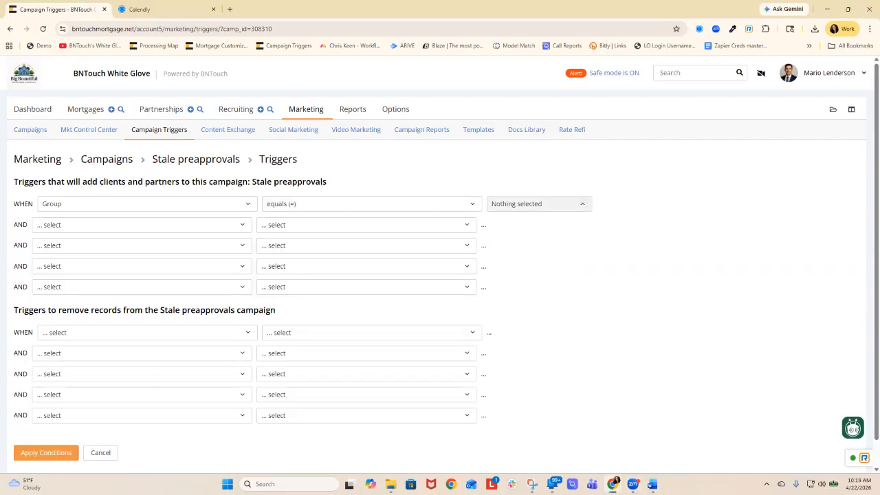
{"action": "scroll", "coordinate": [544, 286], "scroll_direction": "down", "scroll_amount": 3}
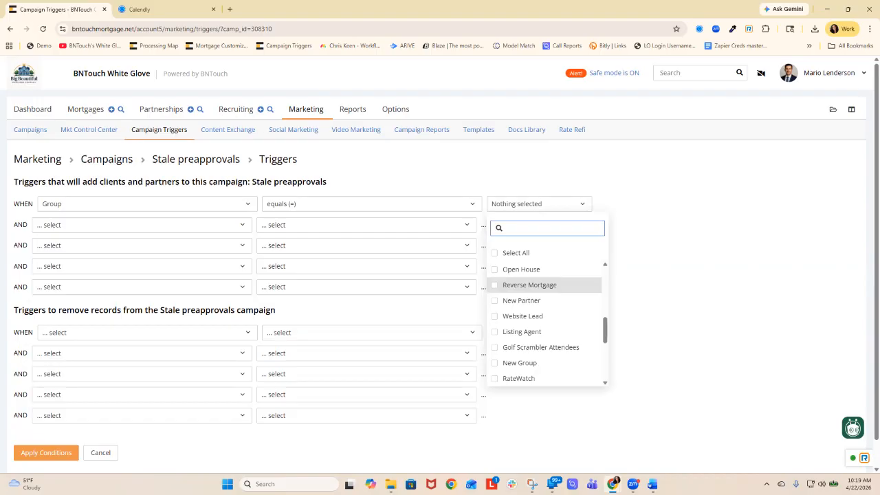
{"action": "scroll", "coordinate": [543, 285], "scroll_direction": "down", "scroll_amount": 5}
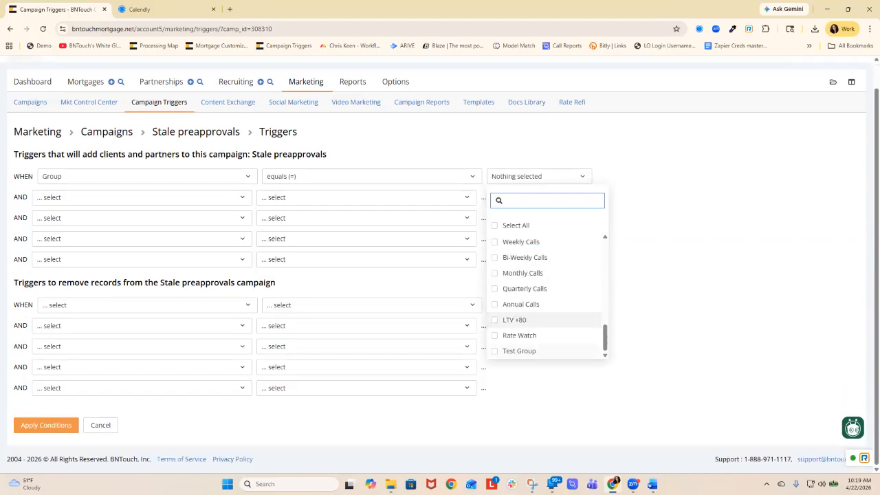
{"action": "scroll", "coordinate": [543, 271], "scroll_direction": "up", "scroll_amount": 2}
{"action": "left_click", "coordinate": [533, 272]}
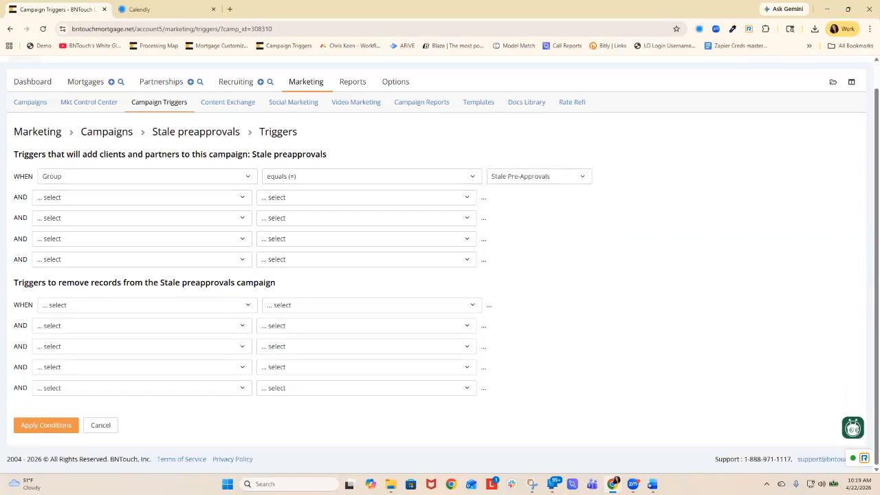
- Set the condition for removing records to Group not equal (!=) Stale Pre-Approvals and apply the trigger conditions
{"action": "left_click", "coordinate": [145, 304]}
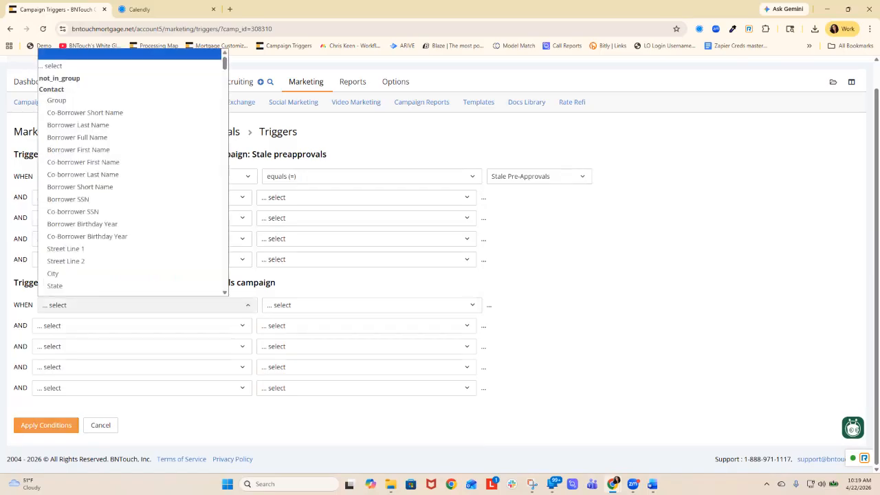
{"action": "left_click", "coordinate": [76, 93]}
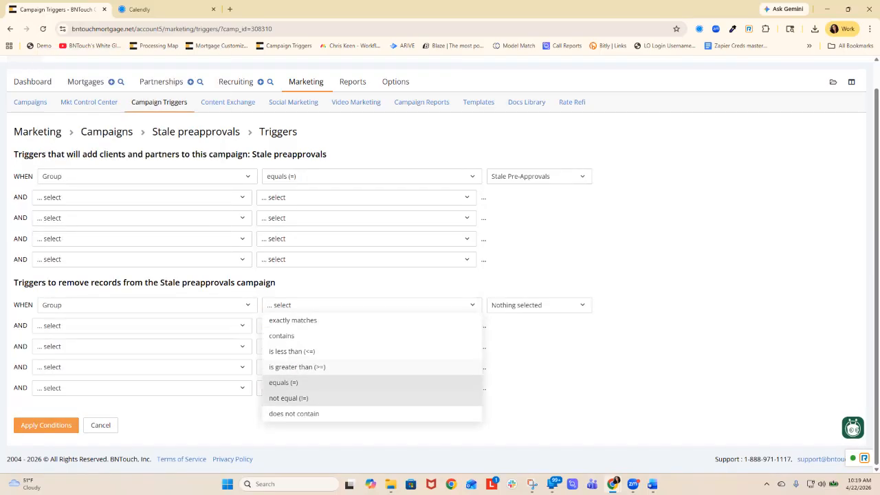
{"action": "left_click", "coordinate": [288, 398]}
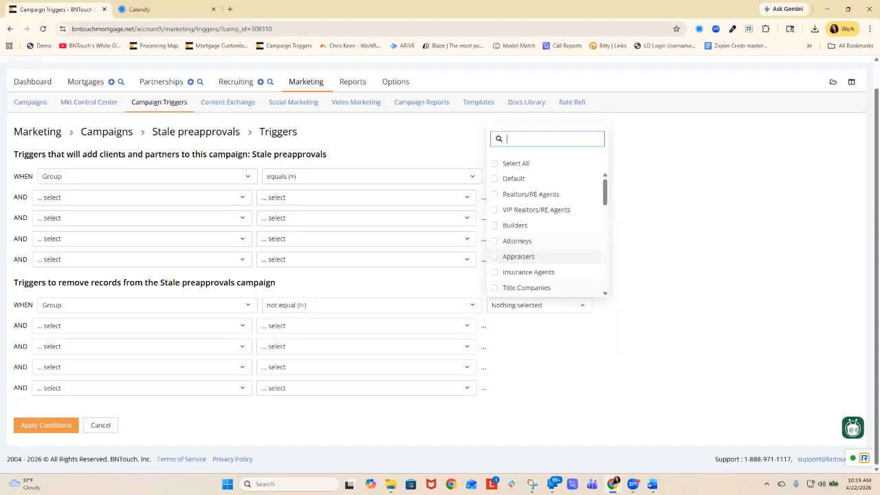
{"action": "scroll", "coordinate": [544, 234], "scroll_direction": "down", "scroll_amount": 4}
{"action": "scroll", "coordinate": [544, 243], "scroll_direction": "down", "scroll_amount": 2}
{"action": "scroll", "coordinate": [544, 234], "scroll_direction": "down", "scroll_amount": 3}
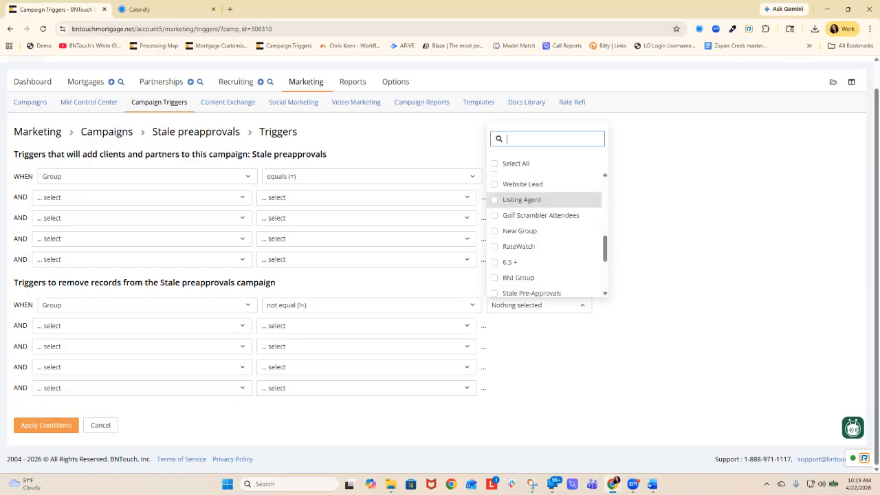
{"action": "scroll", "coordinate": [543, 203], "scroll_direction": "down", "scroll_amount": 1}
{"action": "left_click", "coordinate": [532, 254]}
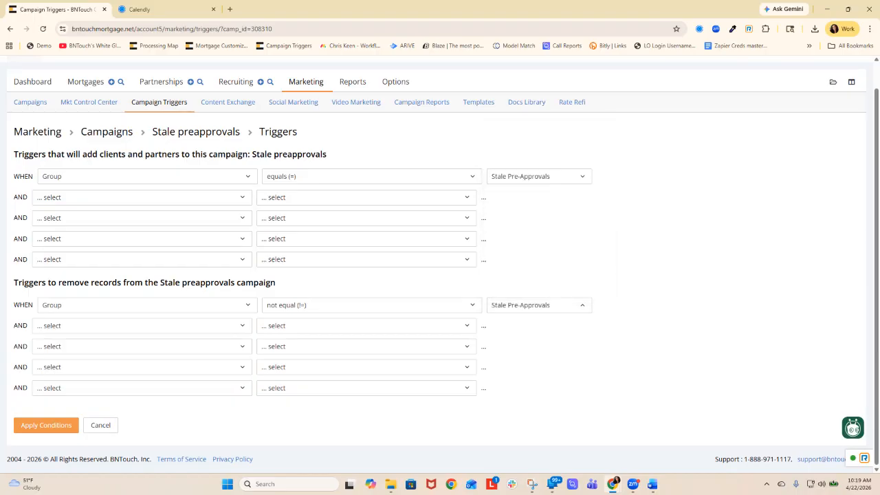
{"action": "left_click", "coordinate": [46, 425]}
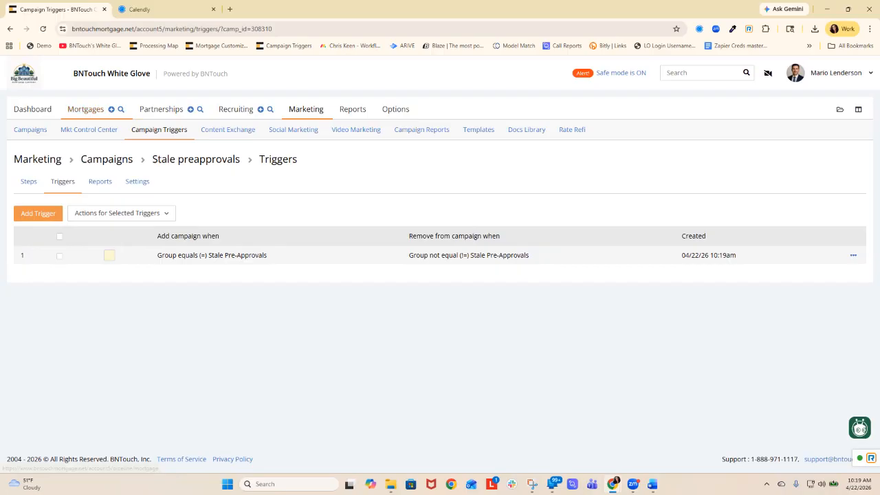
- Add the Pre-Approved group to the contact info of the first borrower in the Leads pipeline and update the record
{"action": "left_click", "coordinate": [86, 109]}
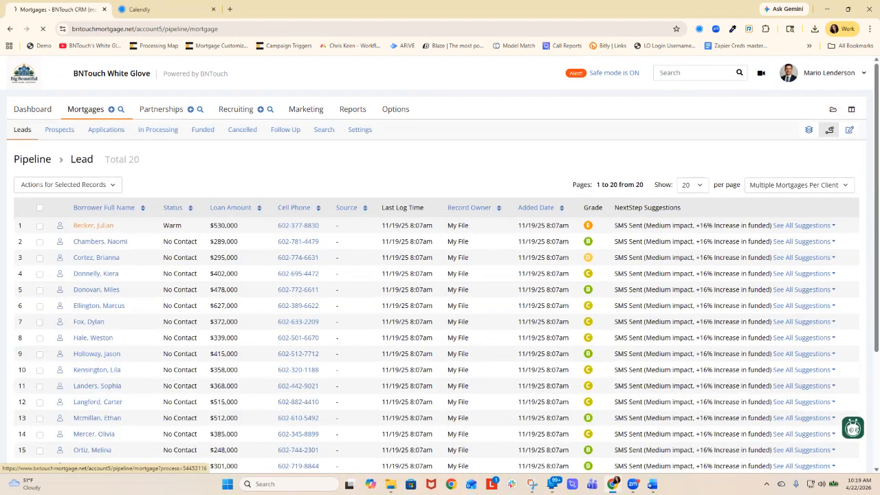
{"action": "left_click", "coordinate": [92, 226]}
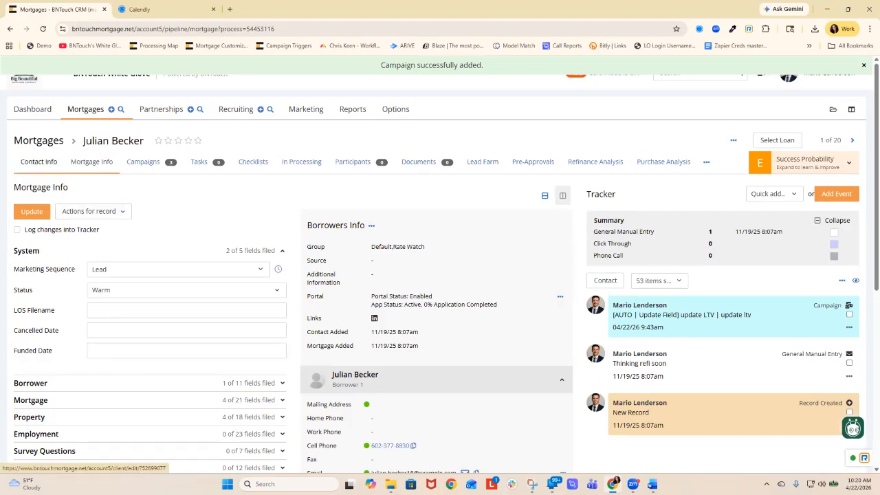
{"action": "left_click", "coordinate": [39, 163]}
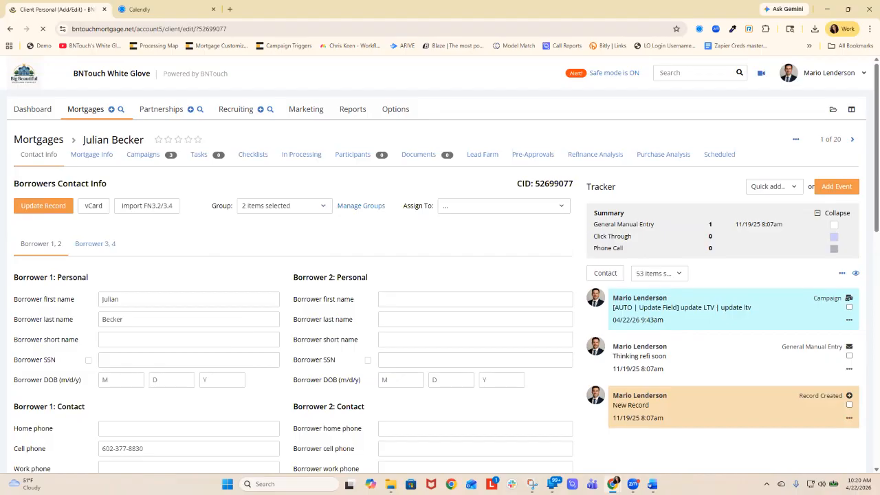
{"action": "left_click", "coordinate": [284, 211]}
{"action": "scroll", "coordinate": [293, 288], "scroll_direction": "down", "scroll_amount": 1}
{"action": "scroll", "coordinate": [292, 294], "scroll_direction": "down", "scroll_amount": 3}
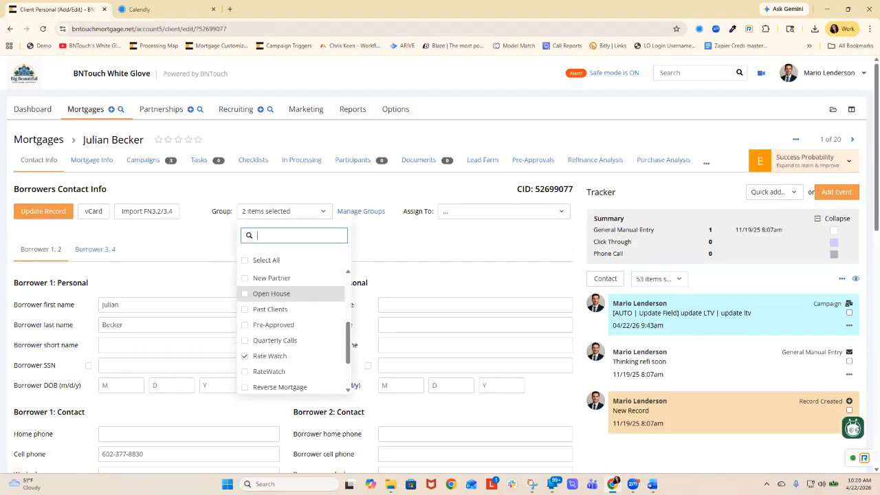
{"action": "left_click", "coordinate": [273, 324]}
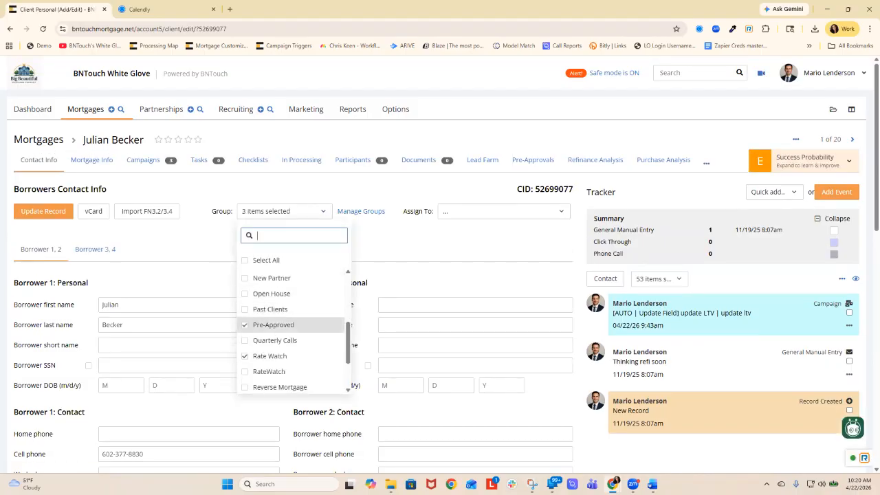
{"action": "left_click", "coordinate": [43, 211]}
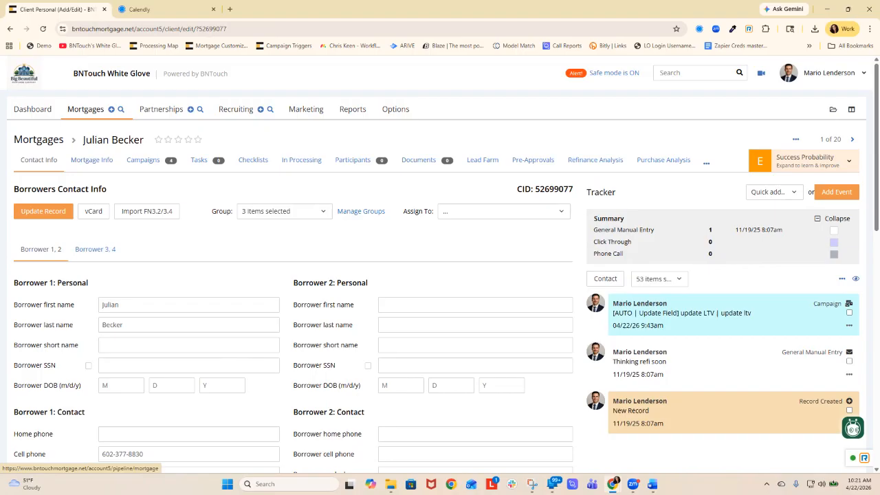
- Search the BNTouch campaigns in the Content Exchange for "weekly" and look through the results
{"action": "left_click", "coordinate": [85, 108]}
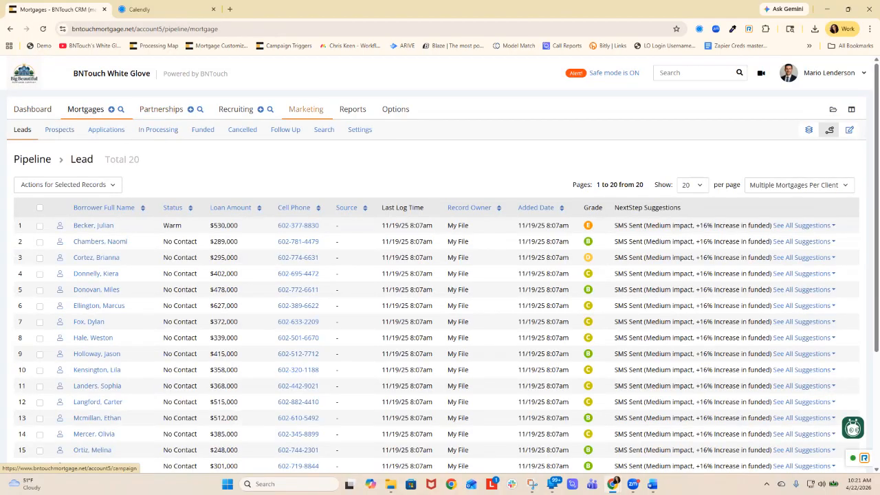
{"action": "left_click", "coordinate": [306, 109]}
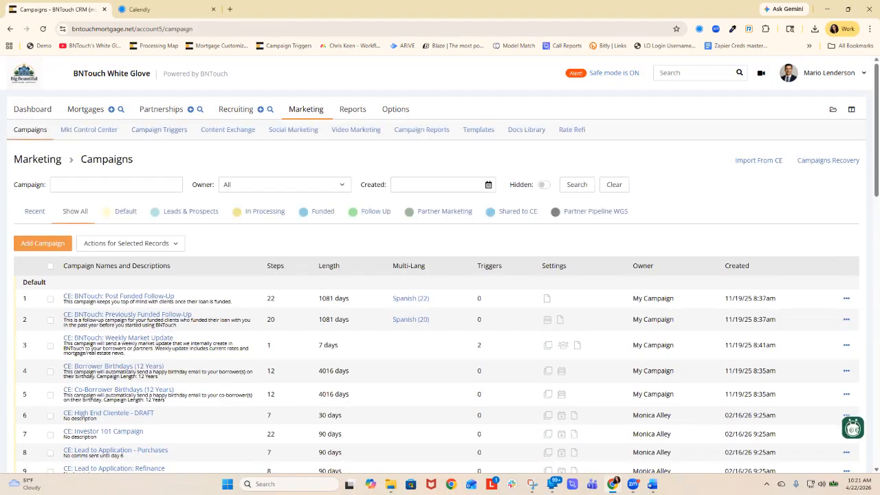
{"action": "left_click", "coordinate": [227, 129]}
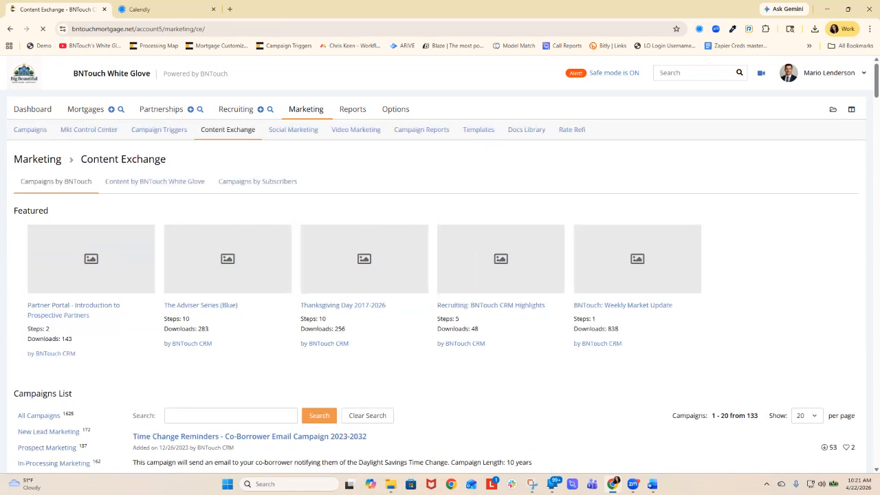
{"action": "scroll", "coordinate": [440, 275], "scroll_direction": "down", "scroll_amount": 1}
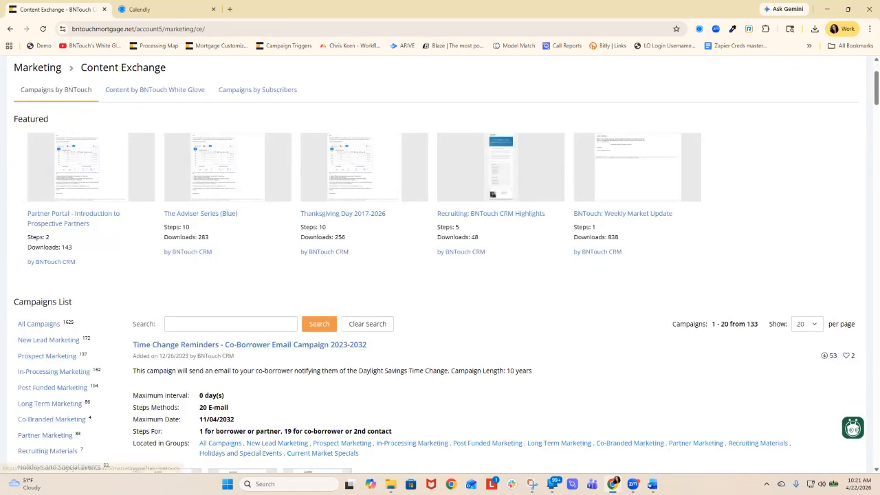
{"action": "left_click", "coordinate": [232, 324]}
{"action": "type", "text": "weekly"}
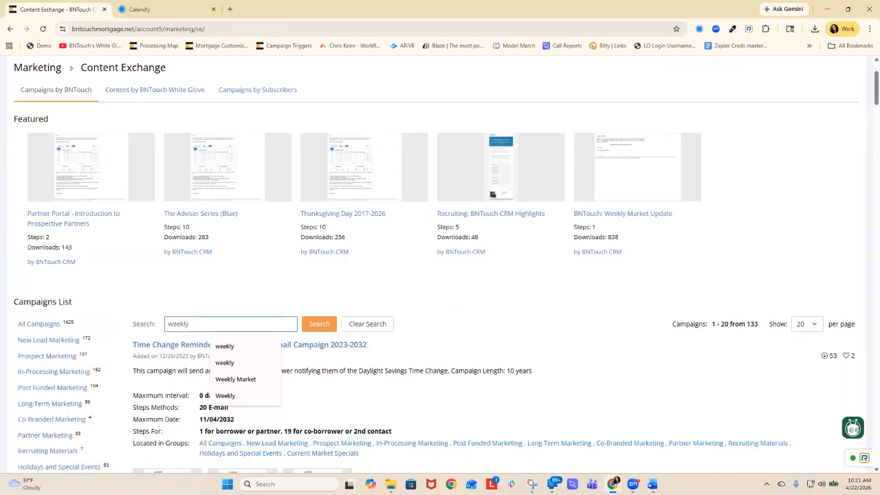
{"action": "key", "text": "Return"}
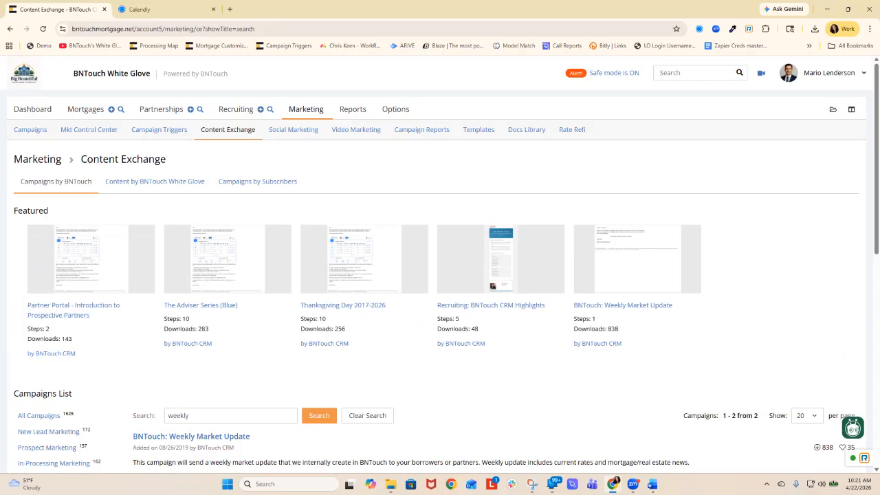
{"action": "scroll", "coordinate": [440, 266], "scroll_direction": "down", "scroll_amount": 2}
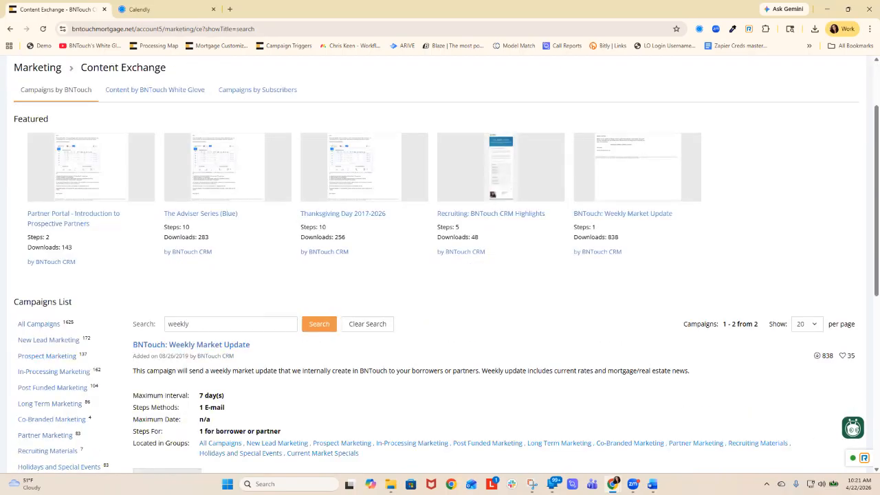
- Open the preview of the BNTouch: Weekly Market Update campaign from the Content Exchange search results
{"action": "scroll", "coordinate": [440, 265], "scroll_direction": "down", "scroll_amount": 1}
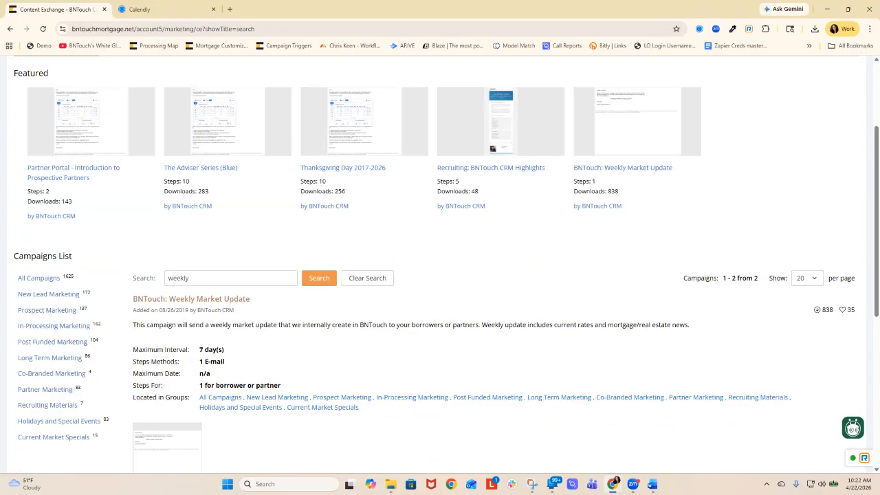
{"action": "scroll", "coordinate": [220, 307], "scroll_direction": "down", "scroll_amount": 2}
{"action": "scroll", "coordinate": [220, 307], "scroll_direction": "up", "scroll_amount": 4}
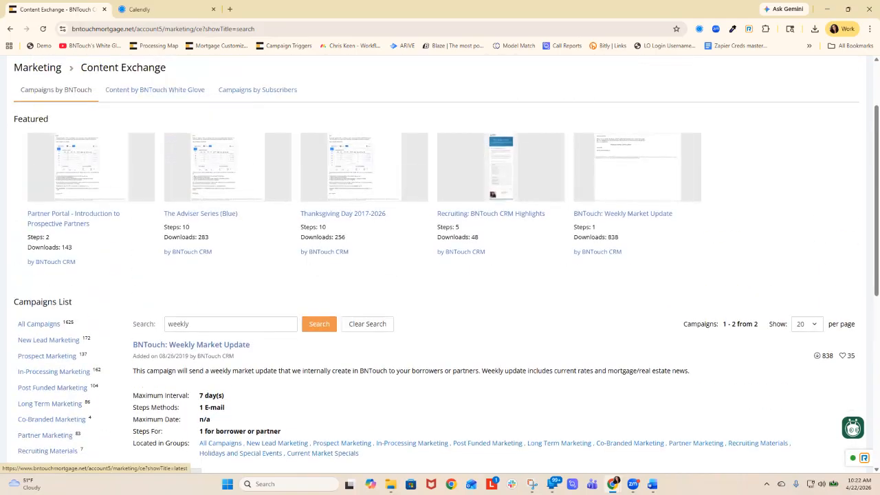
{"action": "left_click", "coordinate": [191, 390]}
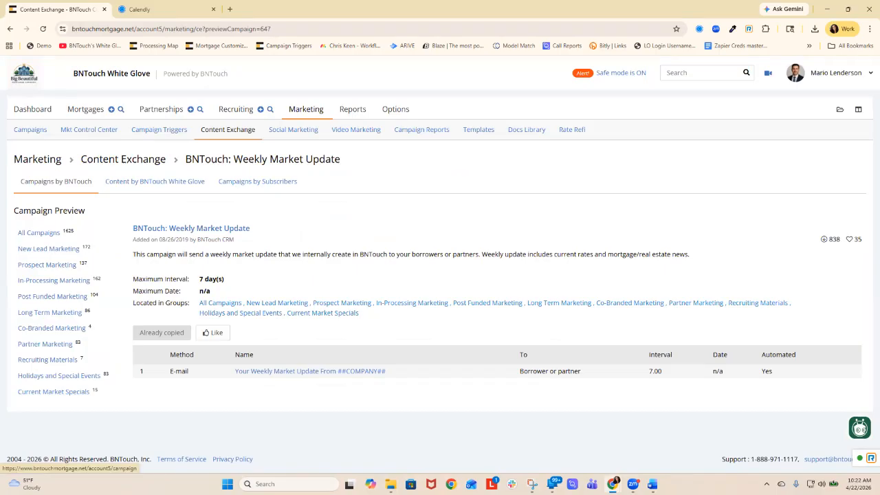
- Filter the account's own marketing campaigns by "week" and open the steps of CE: BNTouch: Weekly Market Update
{"action": "left_click", "coordinate": [30, 129]}
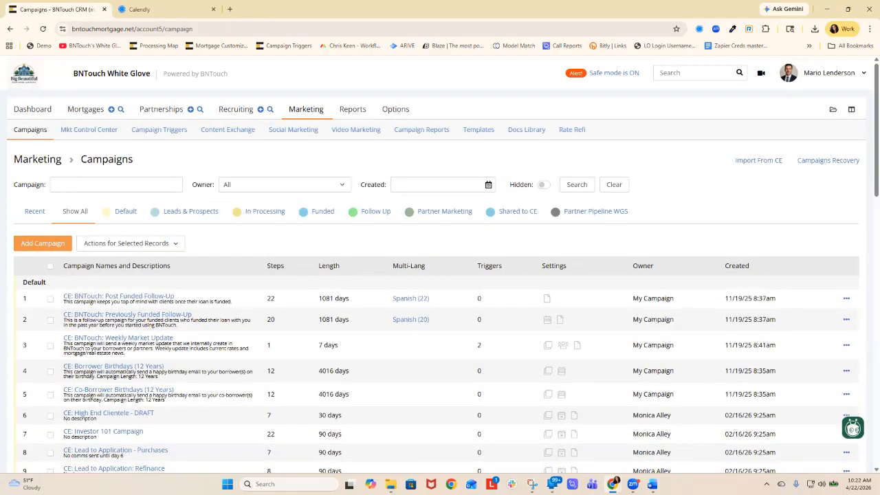
{"action": "type", "text": "week"}
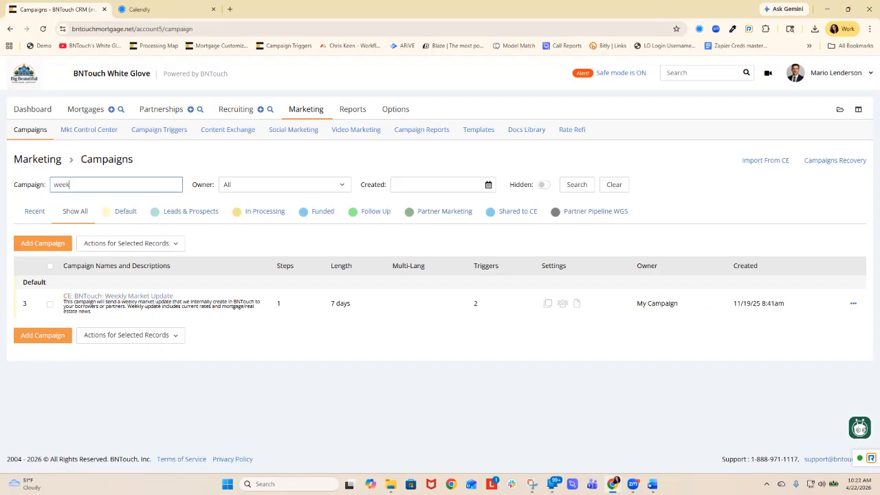
{"action": "left_click", "coordinate": [117, 296]}
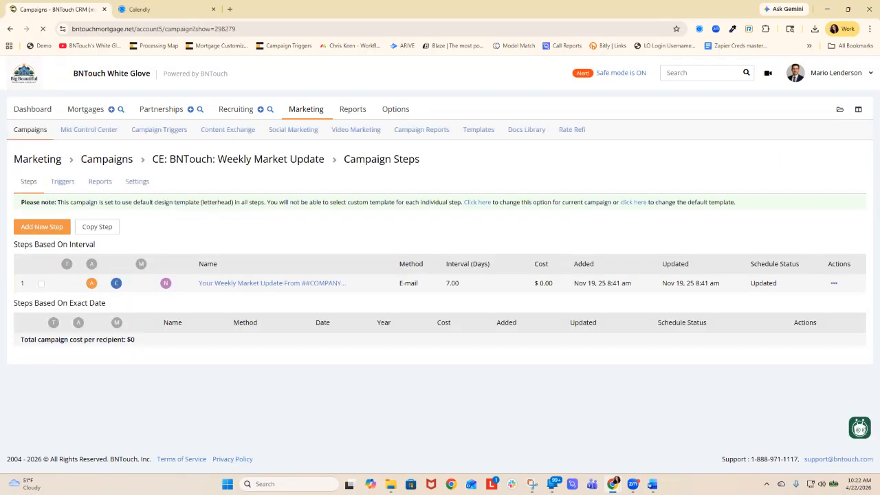
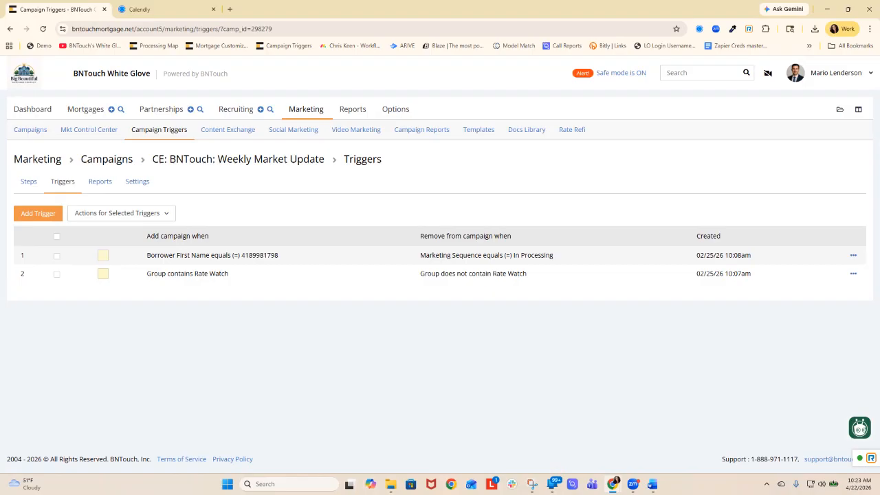
- Examine the add and remove conditions of the first trigger on the CE: BNTouch: Weekly Market Update campaign
{"action": "left_click_drag", "start_coordinate": [147, 255], "coordinate": [553, 255]}
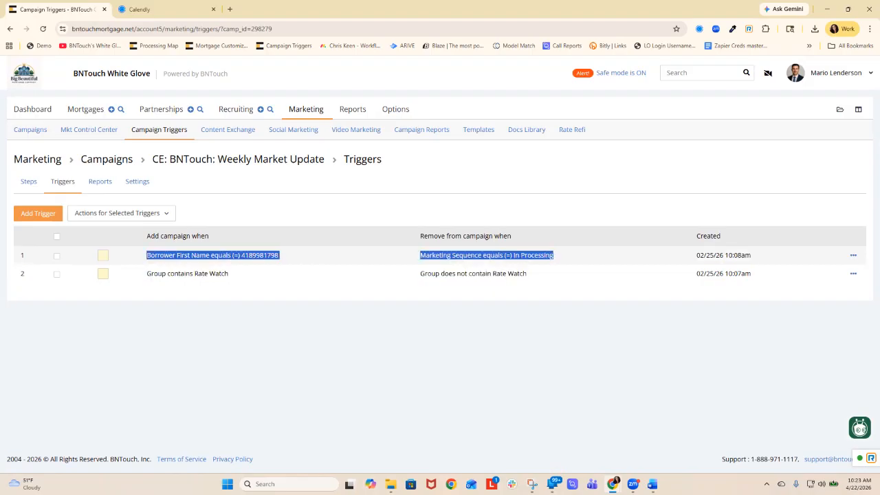
{"action": "left_click", "coordinate": [558, 258]}
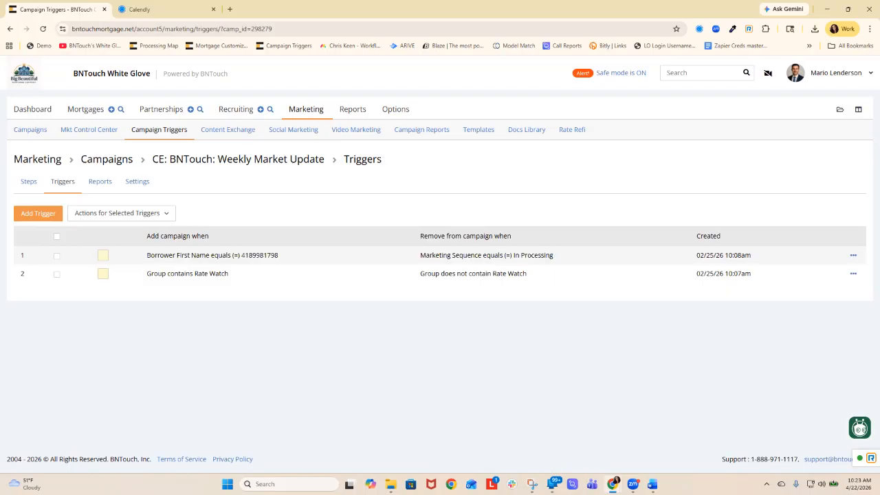
{"action": "left_click_drag", "start_coordinate": [278, 256], "coordinate": [146, 256]}
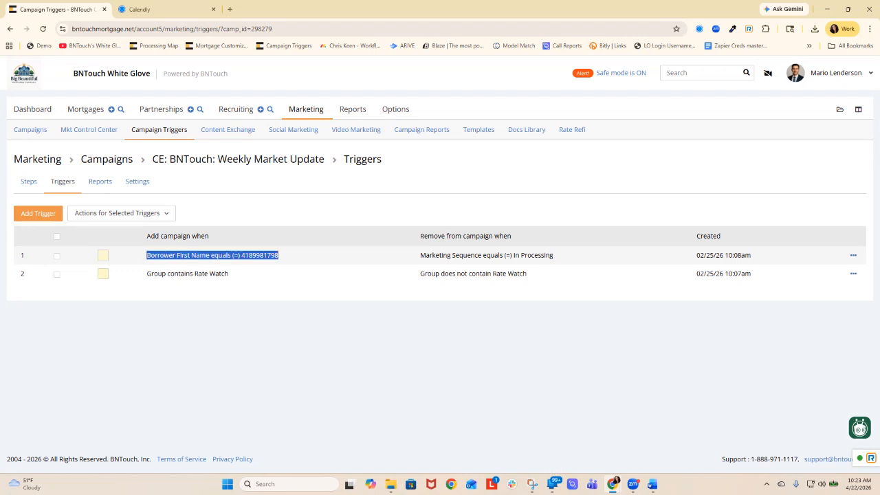
{"action": "left_click_drag", "start_coordinate": [420, 255], "coordinate": [553, 255]}
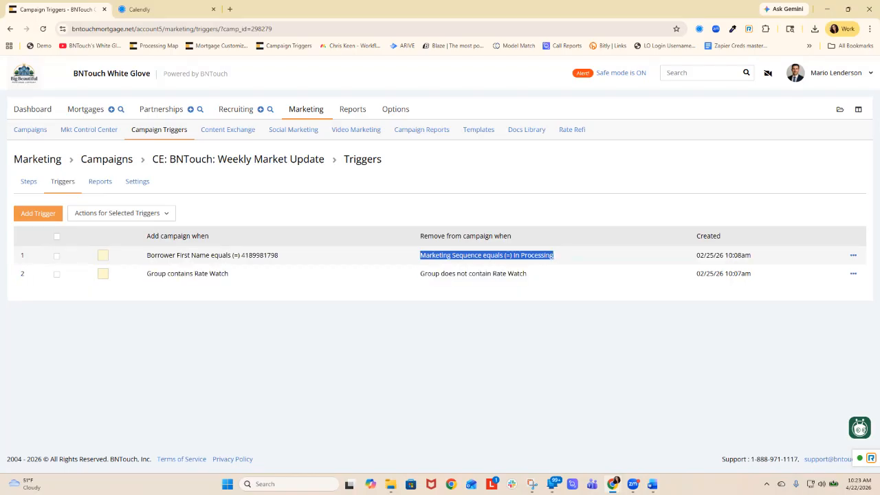
{"action": "left_click", "coordinate": [554, 256]}
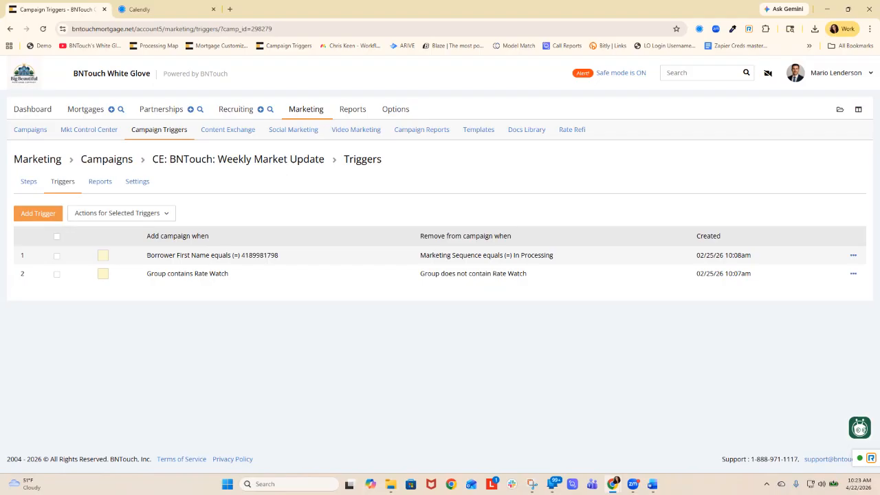
- Create a campaign named "remove ratewatch" with Exclude Weekends and Start only once per client set to NO
{"action": "left_click", "coordinate": [107, 159]}
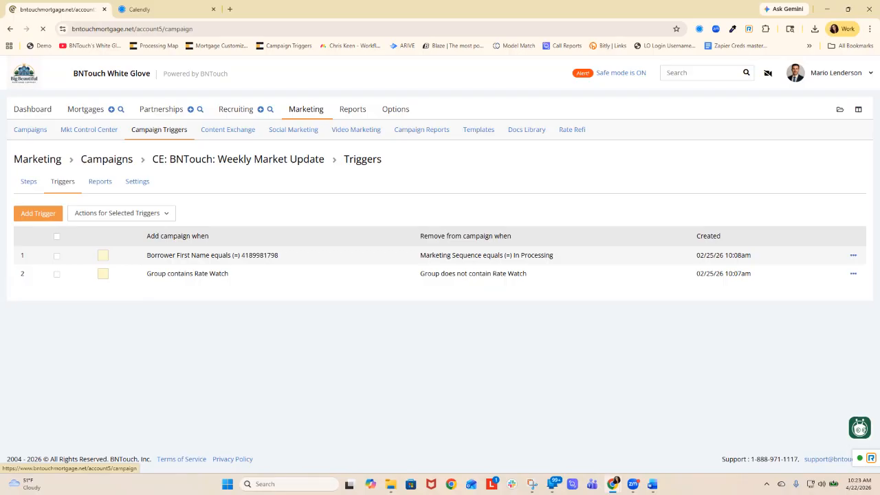
{"action": "left_click", "coordinate": [43, 243]}
{"action": "left_click", "coordinate": [258, 205]}
{"action": "type", "text": "remove ratewatch"}
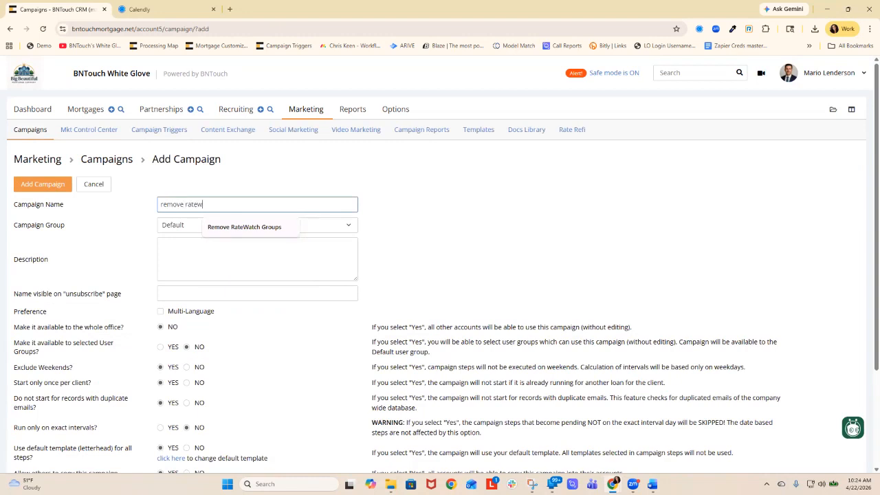
{"action": "left_click", "coordinate": [186, 367]}
{"action": "left_click", "coordinate": [186, 383]}
{"action": "left_click", "coordinate": [42, 184]}
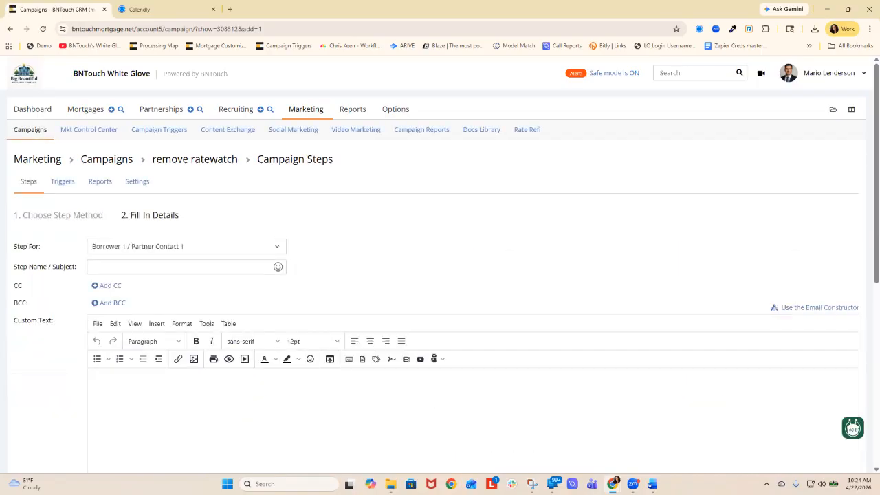
- Set the new campaign step to be for Self and name it "remove ratewatch"
{"action": "left_click", "coordinate": [138, 247]}
{"action": "scroll", "coordinate": [110, 344], "scroll_direction": "down", "scroll_amount": 1}
{"action": "left_click", "coordinate": [109, 356]}
{"action": "left_click", "coordinate": [110, 266]}
{"action": "type", "text": "remove ratewatch"}
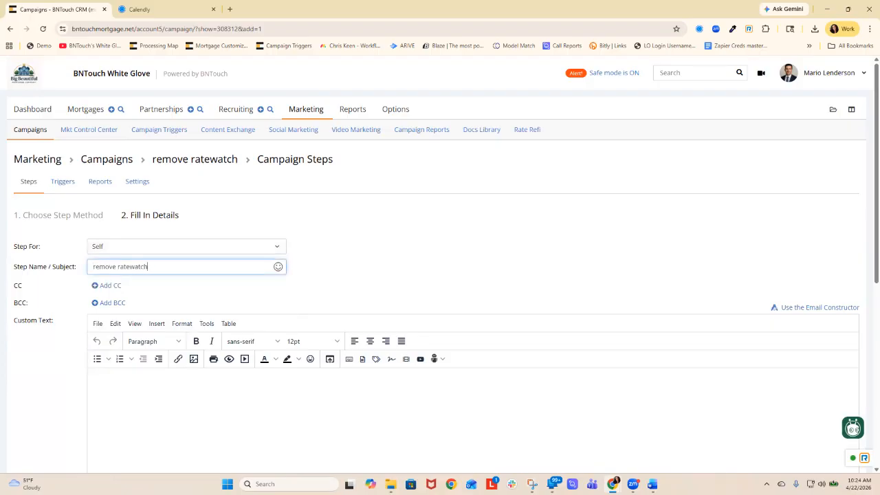
{"action": "scroll", "coordinate": [440, 275], "scroll_direction": "down", "scroll_amount": 3}
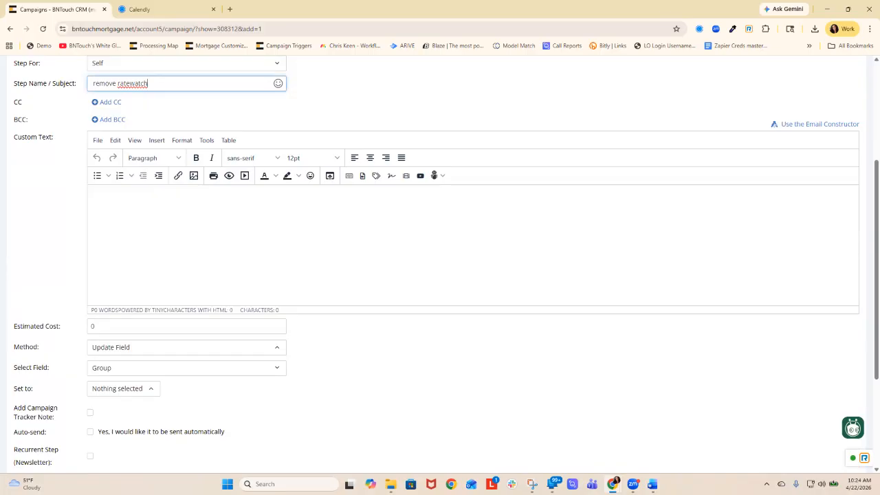
{"action": "left_click", "coordinate": [124, 388]}
{"action": "left_click", "coordinate": [124, 388]}
{"action": "left_click", "coordinate": [159, 368]}
{"action": "type", "text": "rate"}
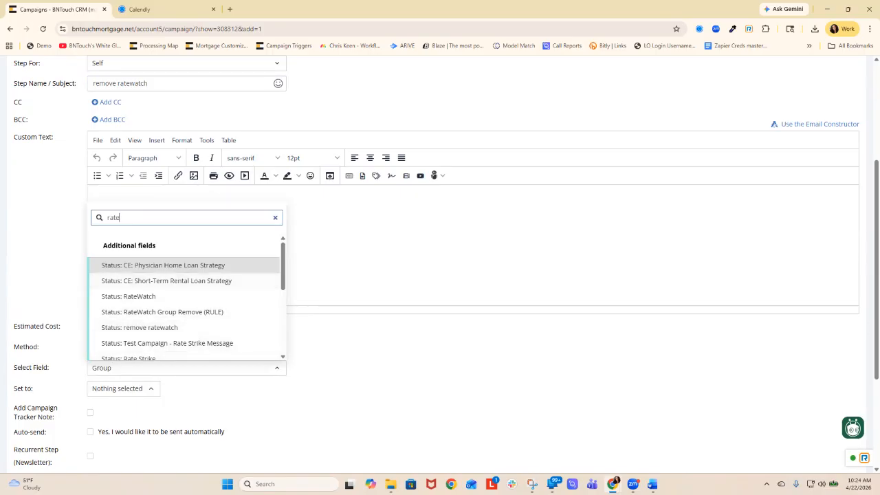
{"action": "left_click_drag", "start_coordinate": [122, 217], "coordinate": [77, 219]}
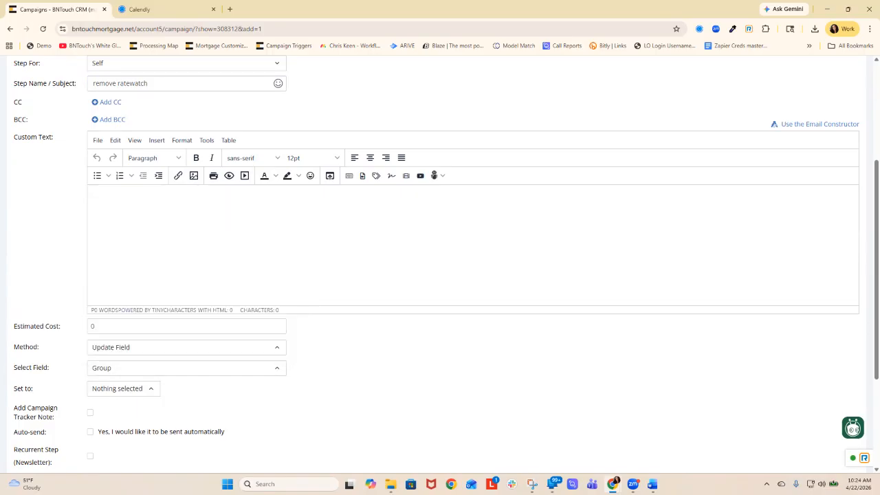
- Set the step's update field to Remove From Group and choose RateWatch as the group to remove
{"action": "left_click", "coordinate": [159, 368]}
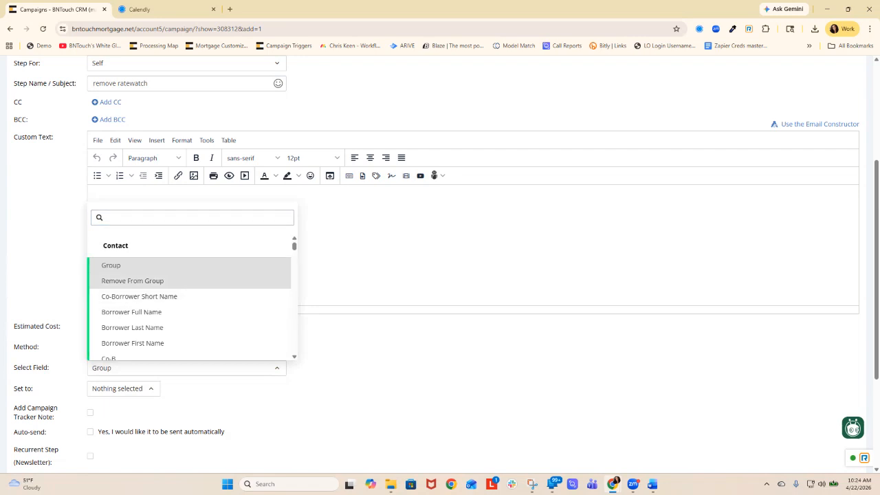
{"action": "left_click", "coordinate": [137, 280]}
{"action": "left_click", "coordinate": [123, 389]}
{"action": "scroll", "coordinate": [134, 320], "scroll_direction": "down", "scroll_amount": 5}
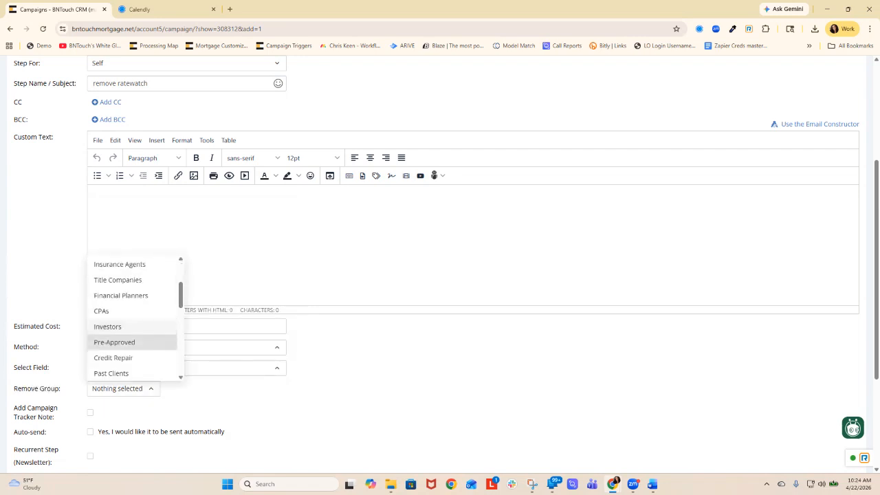
{"action": "scroll", "coordinate": [131, 282], "scroll_direction": "down", "scroll_amount": 1}
{"action": "scroll", "coordinate": [128, 289], "scroll_direction": "down", "scroll_amount": 1}
{"action": "left_click", "coordinate": [110, 373]}
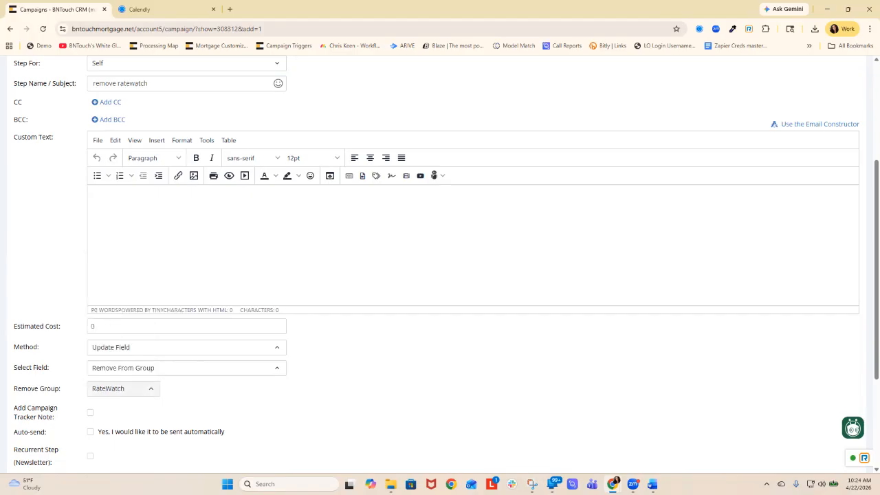
- Enable automatic sending, schedule the step at an interval of 1 day, and add it to the campaign
{"action": "left_click", "coordinate": [90, 432]}
{"action": "scroll", "coordinate": [90, 432], "scroll_direction": "down", "scroll_amount": 2}
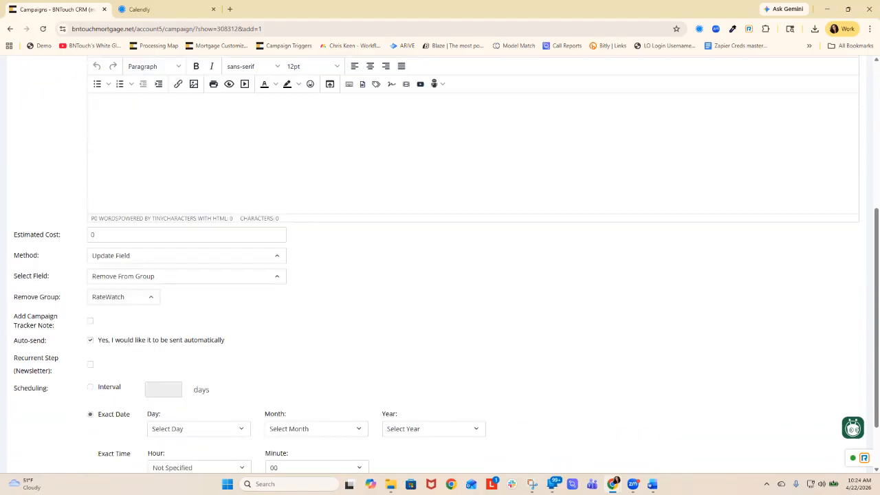
{"action": "left_click", "coordinate": [90, 387]}
{"action": "left_click", "coordinate": [164, 390]}
{"action": "type", "text": "1"}
{"action": "scroll", "coordinate": [164, 390], "scroll_direction": "down", "scroll_amount": 2}
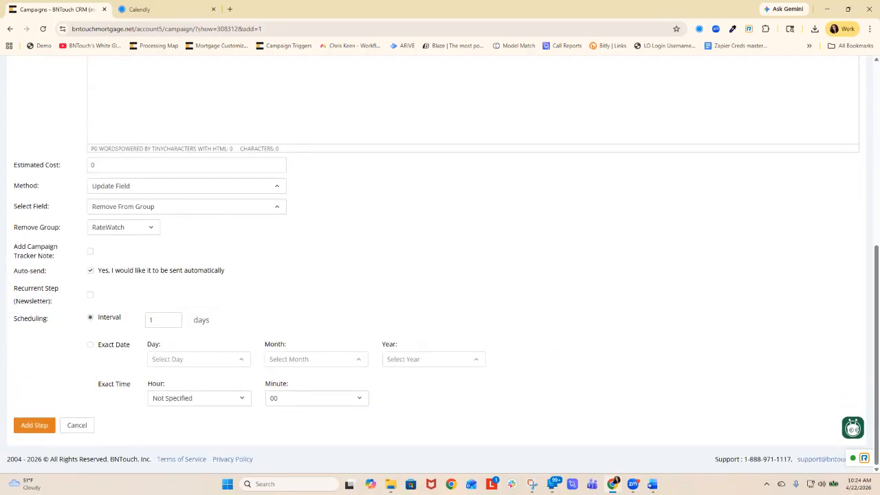
{"action": "left_click", "coordinate": [34, 425]}
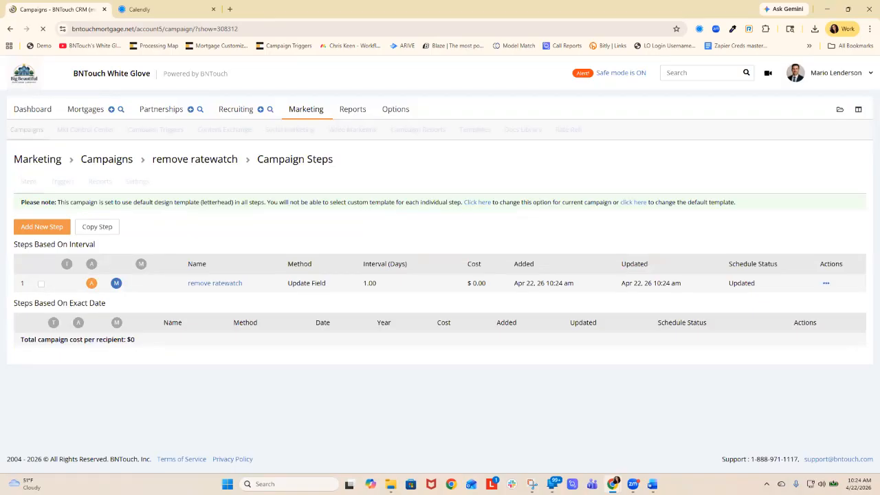
- Start a new mortgage trigger for the remove ratewatch campaign with Marketing Sequence as its first add-condition field
{"action": "left_click", "coordinate": [63, 181]}
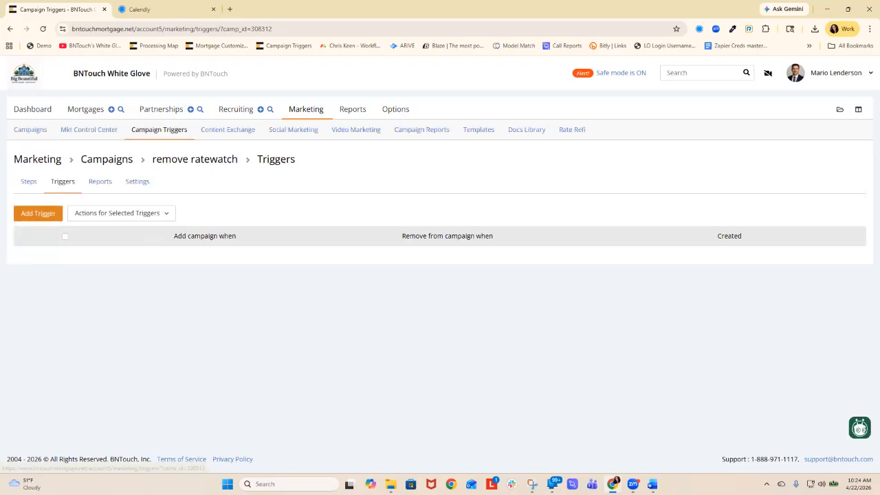
{"action": "left_click", "coordinate": [38, 213]}
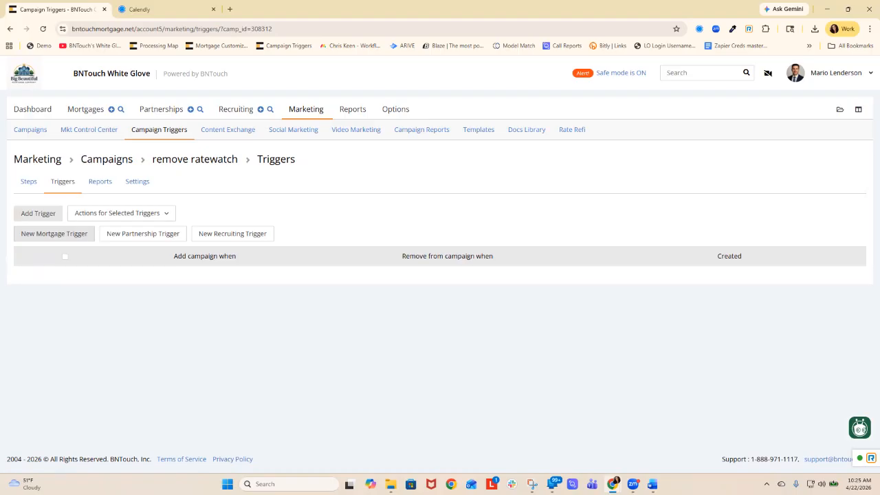
{"action": "left_click", "coordinate": [54, 234]}
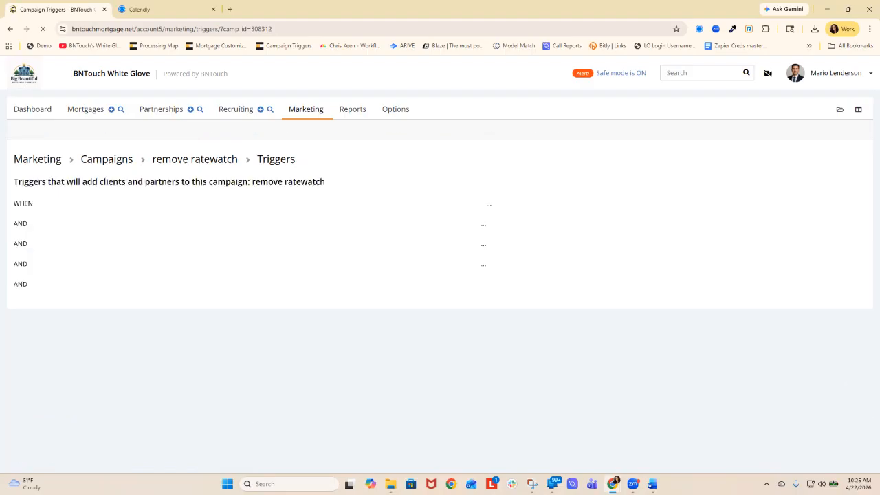
{"action": "left_click", "coordinate": [143, 204]}
{"action": "type", "text": "seq"}
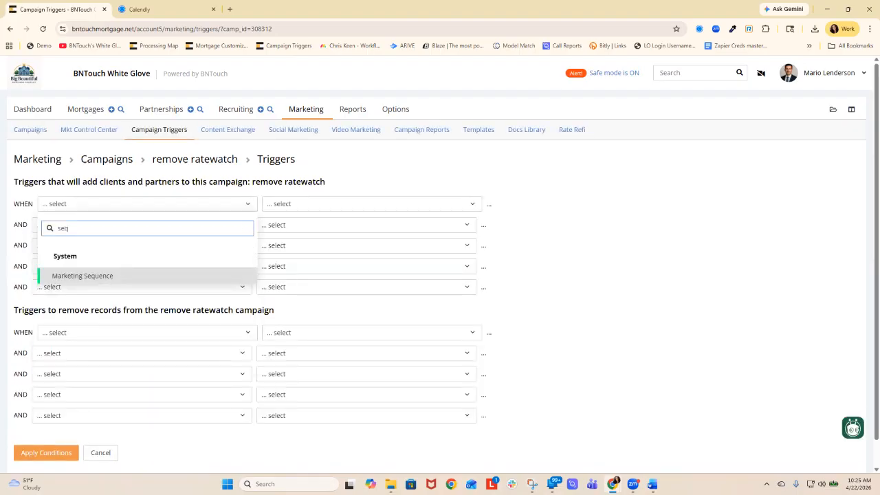
{"action": "key", "text": "Return"}
- Set the Marketing Sequence condition to equals (=) In Processing and apply the trigger conditions
{"action": "left_click", "coordinate": [372, 203]}
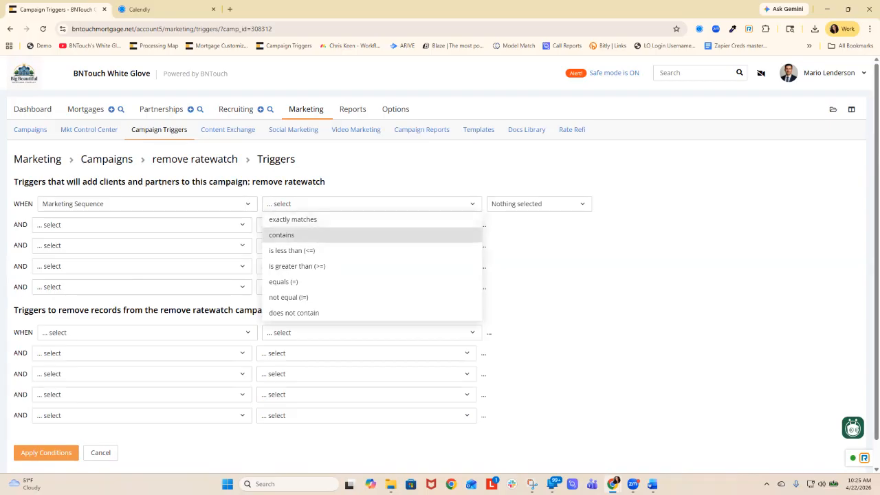
{"action": "key", "text": "Down"}
{"action": "key", "text": "Down"}
{"action": "key", "text": "Down"}
{"action": "key", "text": "Return"}
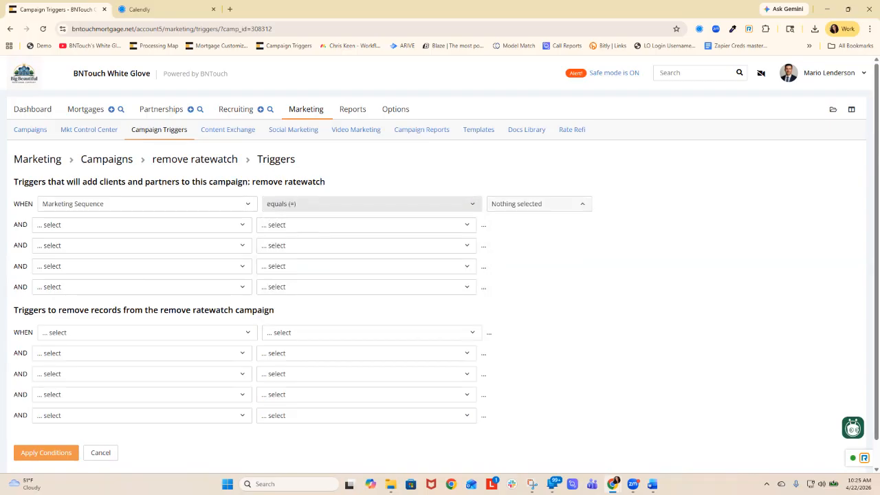
{"action": "left_click", "coordinate": [539, 204]}
{"action": "left_click", "coordinate": [524, 315]}
{"action": "left_click", "coordinate": [653, 303]}
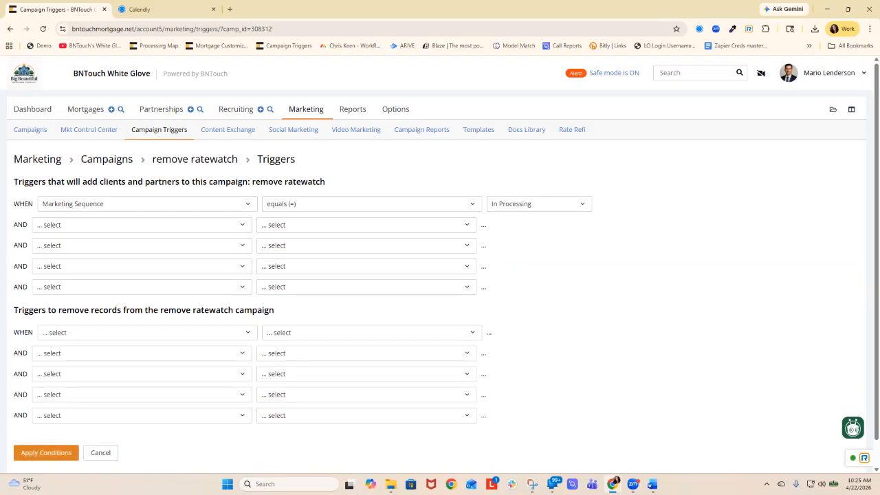
{"action": "left_click", "coordinate": [46, 452]}
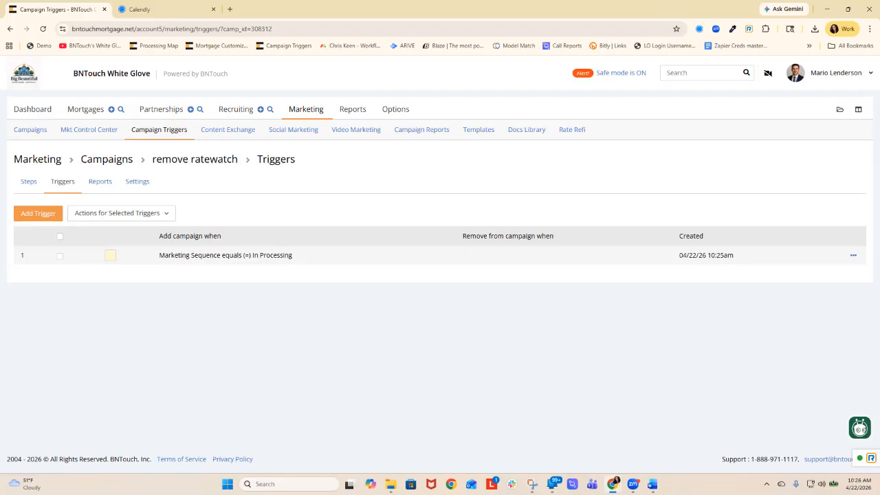
- Look through the account's campaigns list and check the steps of the RateWatch campaign
{"action": "left_click", "coordinate": [30, 130]}
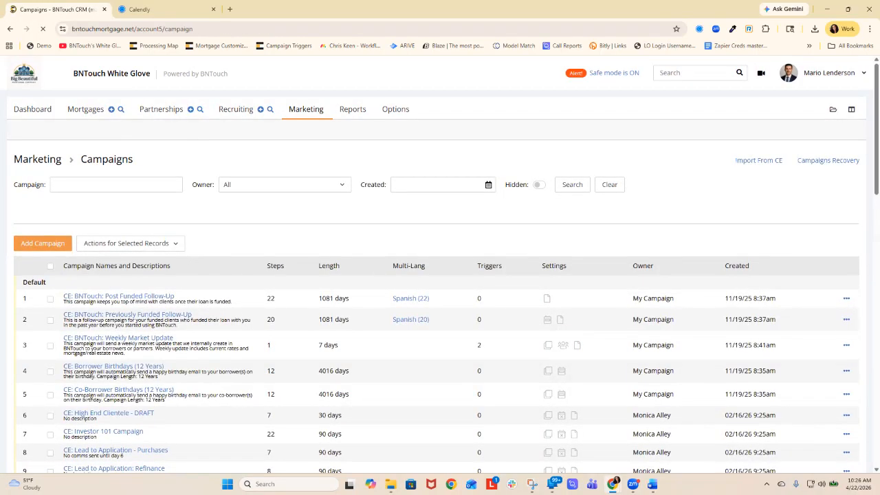
{"action": "scroll", "coordinate": [154, 177], "scroll_direction": "down", "scroll_amount": 5}
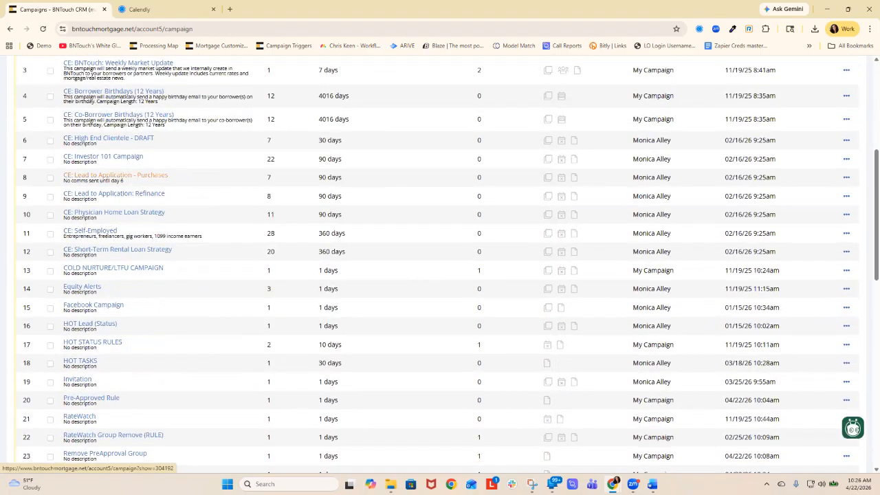
{"action": "scroll", "coordinate": [155, 177], "scroll_direction": "down", "scroll_amount": 1}
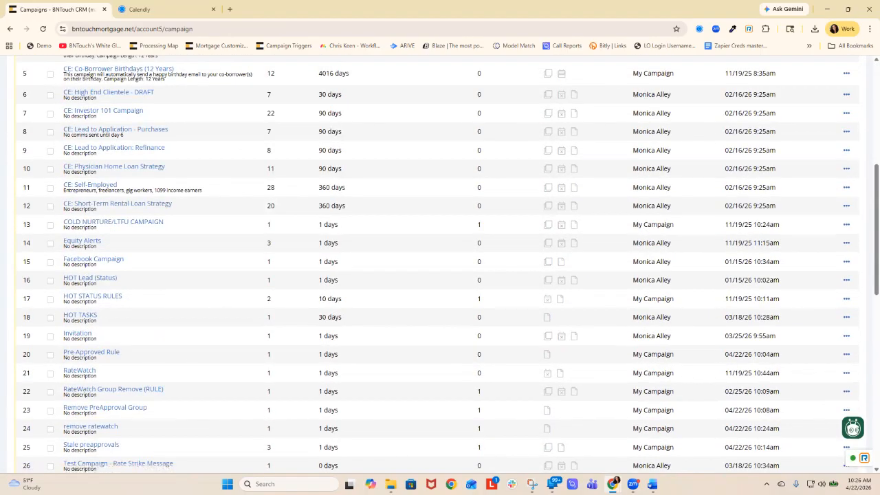
{"action": "left_click", "coordinate": [79, 371]}
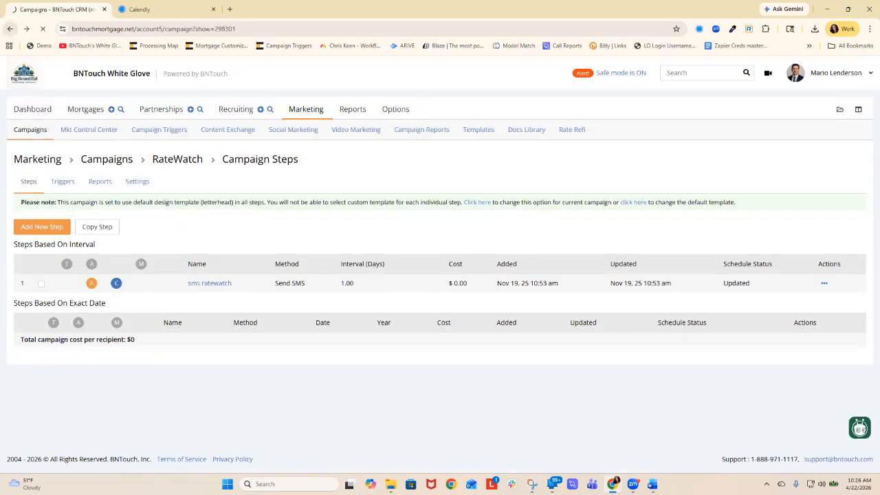
{"action": "scroll", "coordinate": [440, 264], "scroll_direction": "down", "scroll_amount": 2}
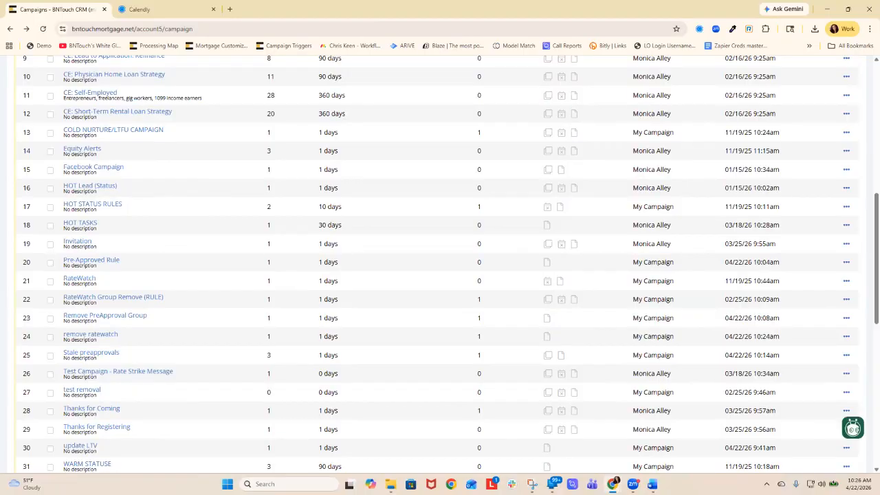
{"action": "scroll", "coordinate": [440, 264], "scroll_direction": "down", "scroll_amount": 4}
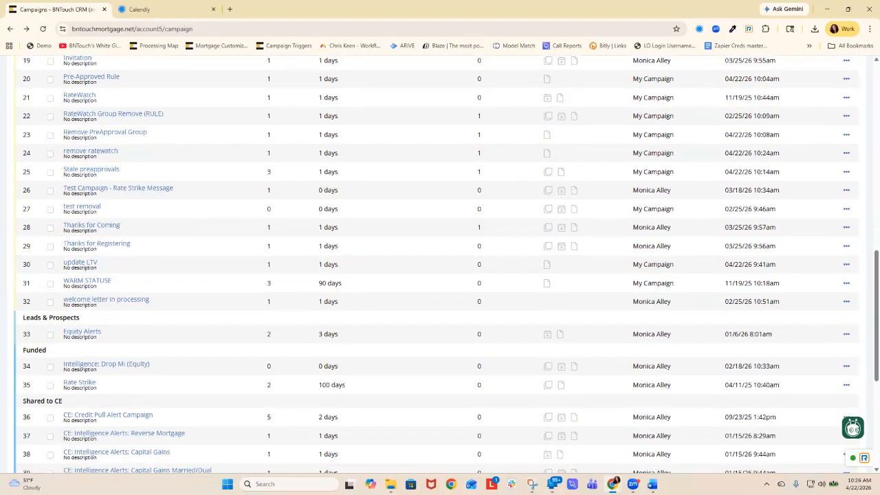
- Filter the campaigns by "week" and open the triggers of CE: BNTouch: Weekly Market Update
{"action": "scroll", "coordinate": [440, 264], "scroll_direction": "up", "scroll_amount": 9}
{"action": "left_click", "coordinate": [116, 185]}
{"action": "type", "text": "week"}
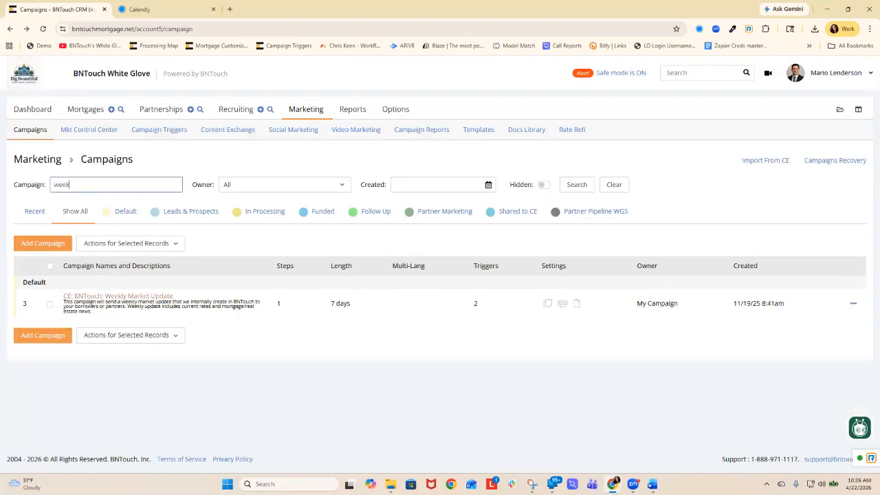
{"action": "left_click", "coordinate": [117, 296]}
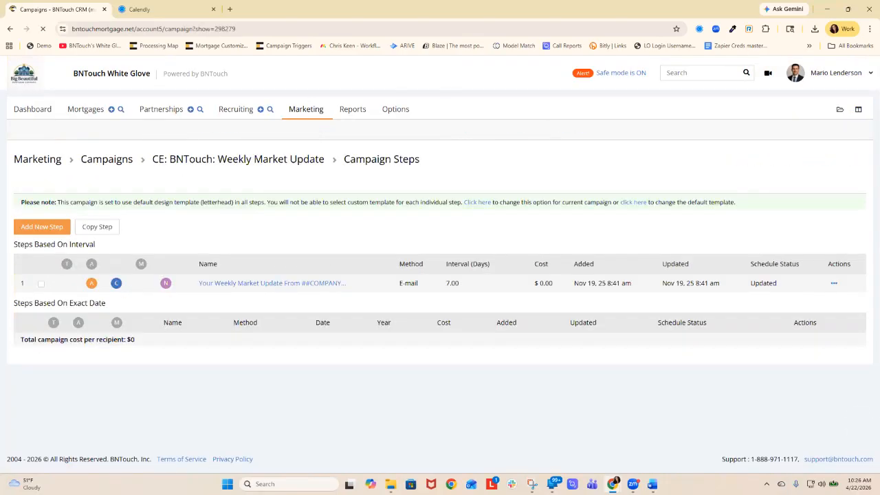
{"action": "left_click", "coordinate": [62, 181]}
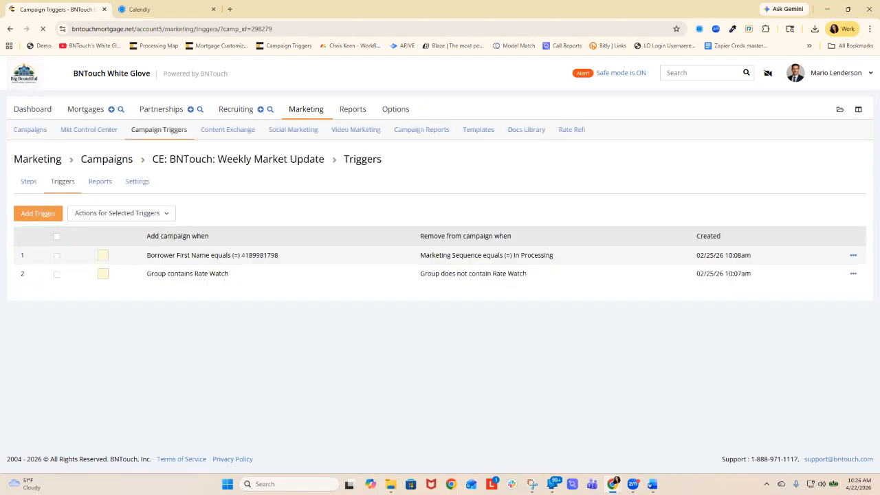
- Read through the add and remove conditions of the first Weekly Market Update trigger, including Marketing Sequence equals (=) In Processing
{"action": "left_click_drag", "start_coordinate": [146, 255], "coordinate": [553, 255]}
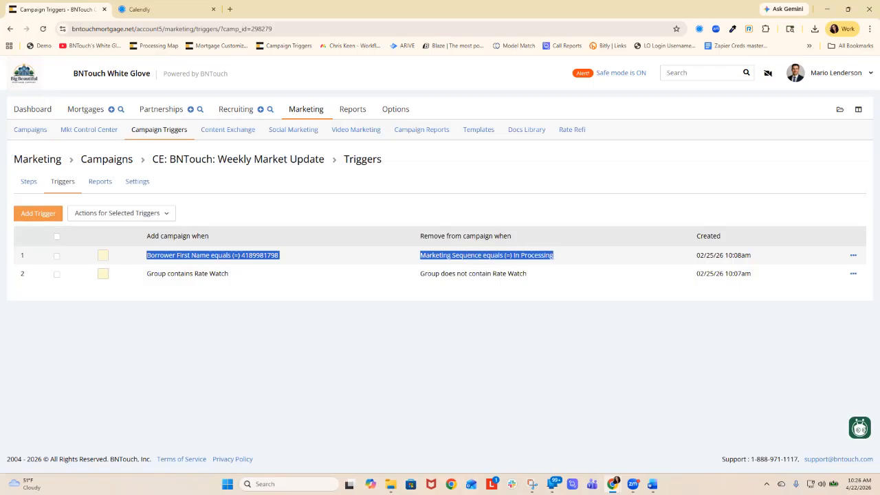
{"action": "left_click", "coordinate": [553, 256]}
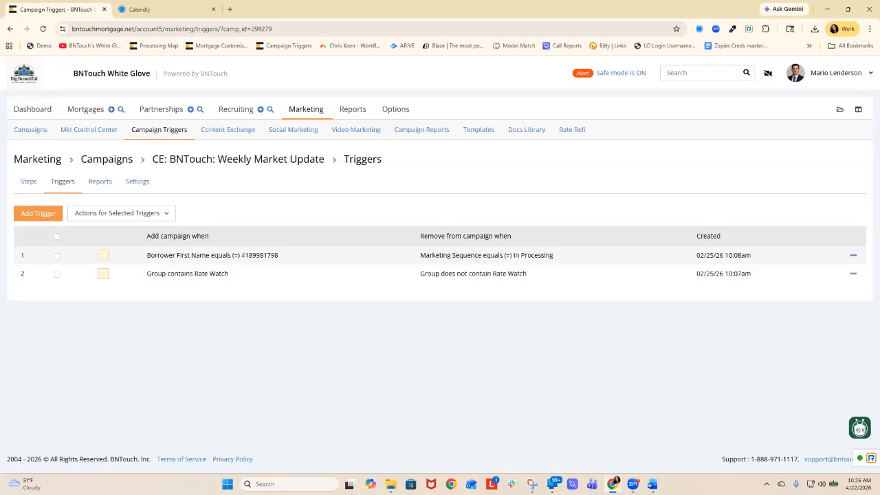
{"action": "triple_click", "coordinate": [487, 255]}
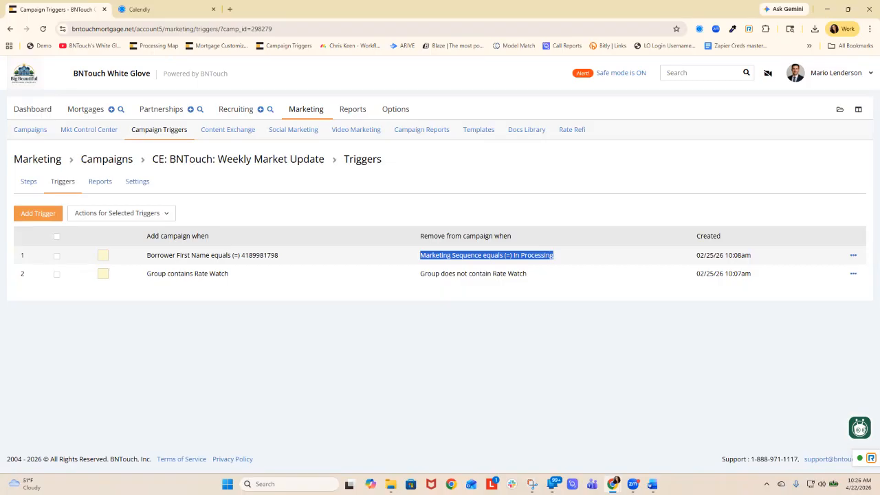
{"action": "left_click", "coordinate": [481, 260]}
{"action": "triple_click", "coordinate": [482, 257]}
{"action": "left_click", "coordinate": [482, 258]}
{"action": "left_click_drag", "start_coordinate": [554, 255], "coordinate": [147, 256]}
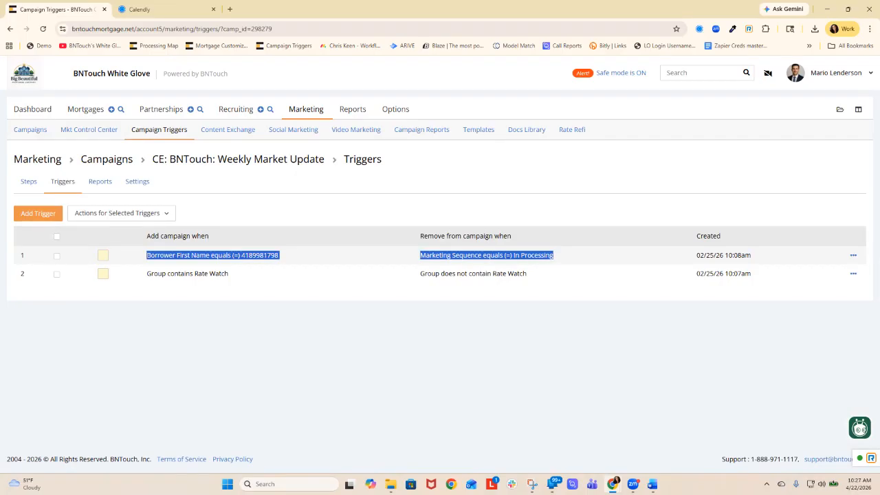
{"action": "mouse_move", "coordinate": [452, 256]}
{"action": "left_mouse_down"}
{"action": "mouse_move", "coordinate": [420, 256]}
{"action": "mouse_move", "coordinate": [457, 256]}
{"action": "left_mouse_up"}
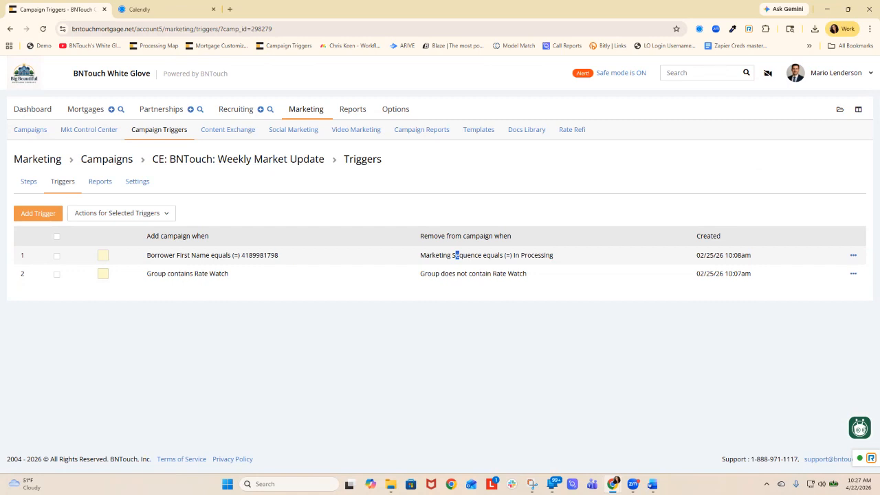
- Return to the full campaigns list and look it over
{"action": "left_click", "coordinate": [106, 159]}
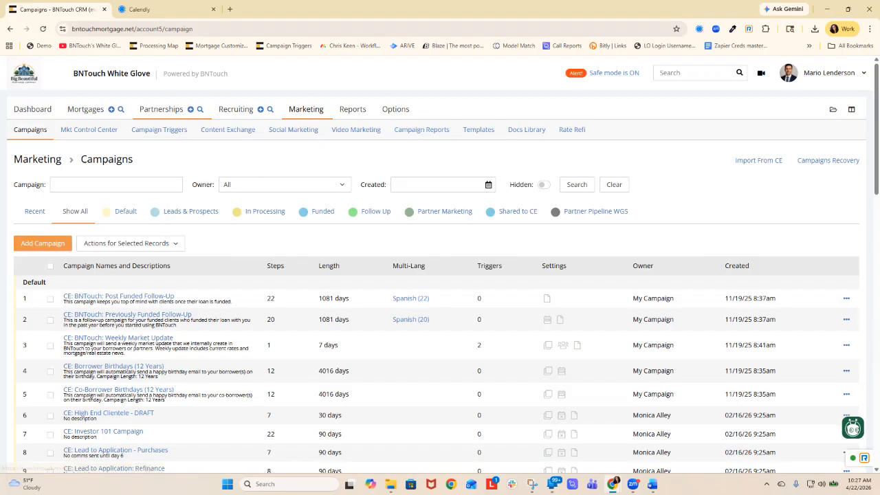
{"action": "scroll", "coordinate": [440, 310], "scroll_direction": "down", "scroll_amount": 2}
{"action": "scroll", "coordinate": [441, 275], "scroll_direction": "up", "scroll_amount": 2}
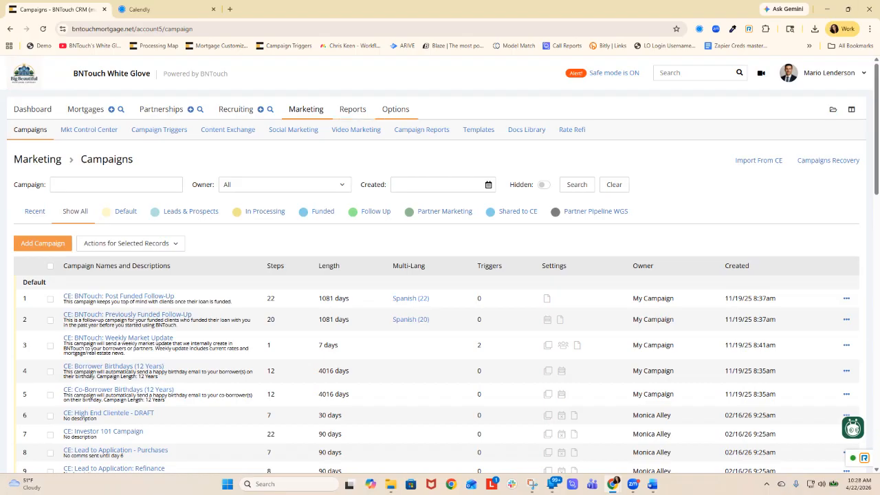
- Open the account's options, search them for "rate", and check the account menu
{"action": "left_click", "coordinate": [396, 109]}
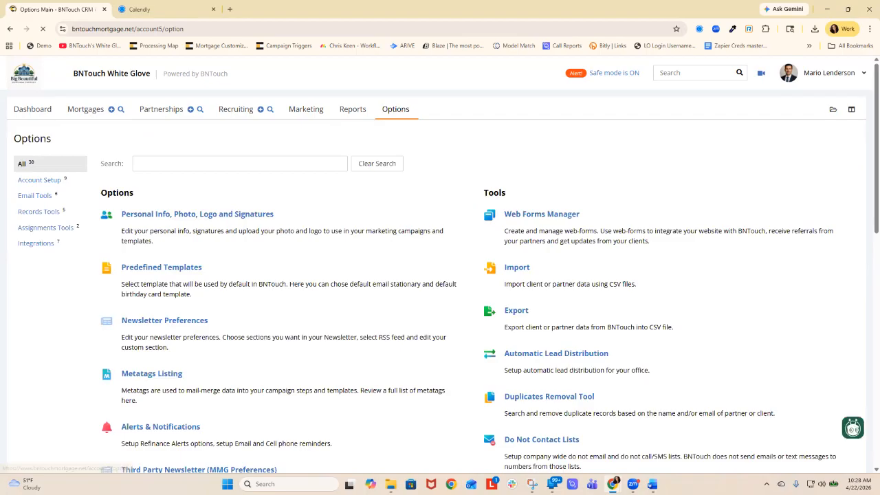
{"action": "mouse_move", "coordinate": [613, 484]}
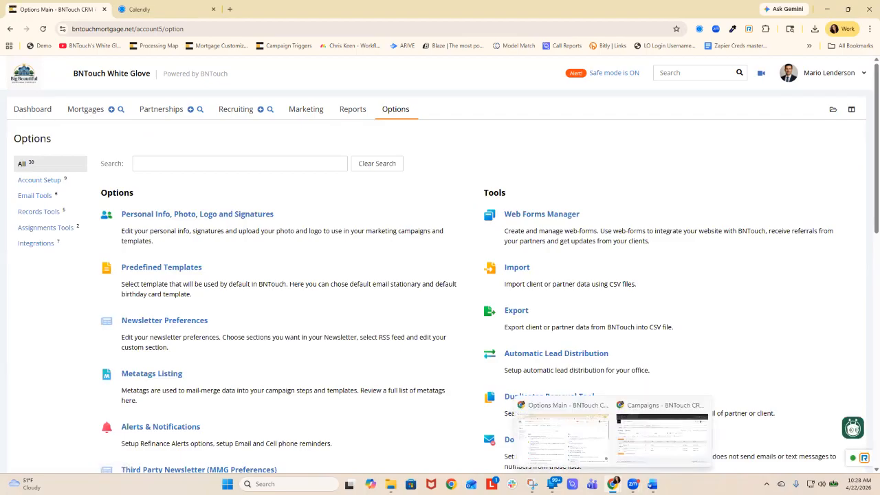
{"action": "left_click", "coordinate": [240, 164]}
{"action": "type", "text": "rate"}
{"action": "left_click", "coordinate": [837, 73]}
- Switch to the incognito BNTouch window, search its options for "credit", and open the Intelligence: Credit Alerts settings
{"action": "mouse_move", "coordinate": [612, 485]}
{"action": "left_click", "coordinate": [662, 437]}
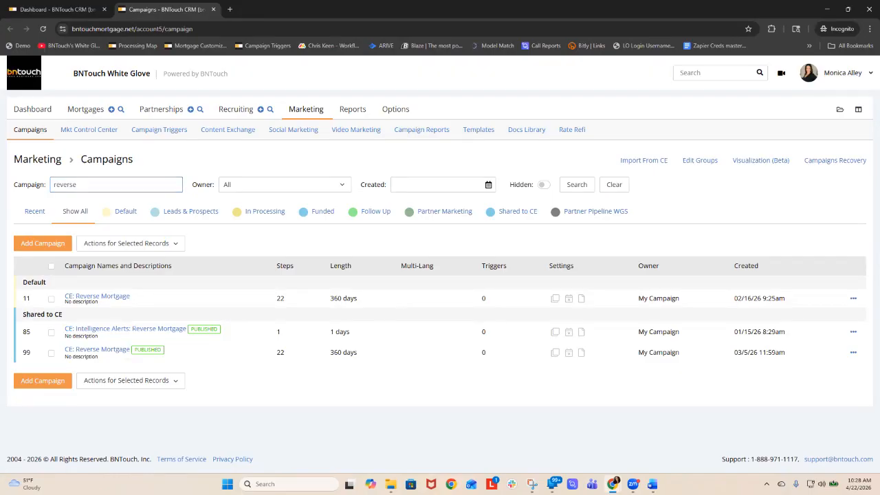
{"action": "left_click", "coordinate": [843, 73]}
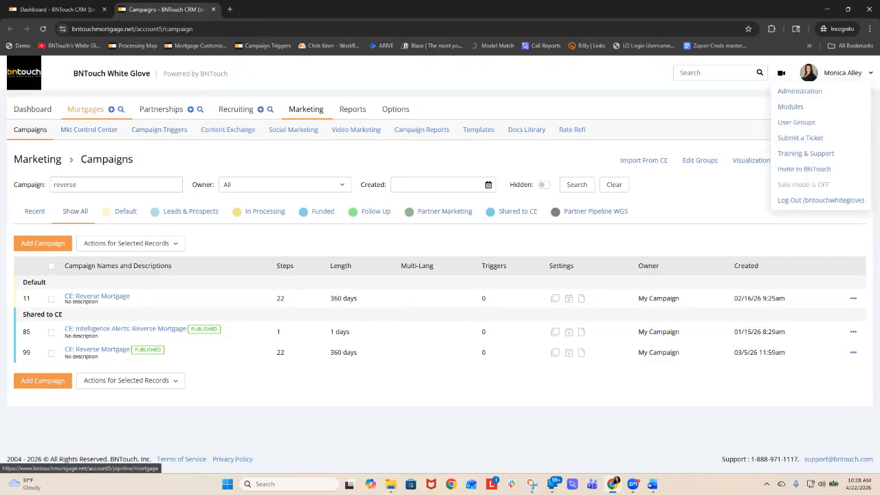
{"action": "left_click", "coordinate": [85, 109]}
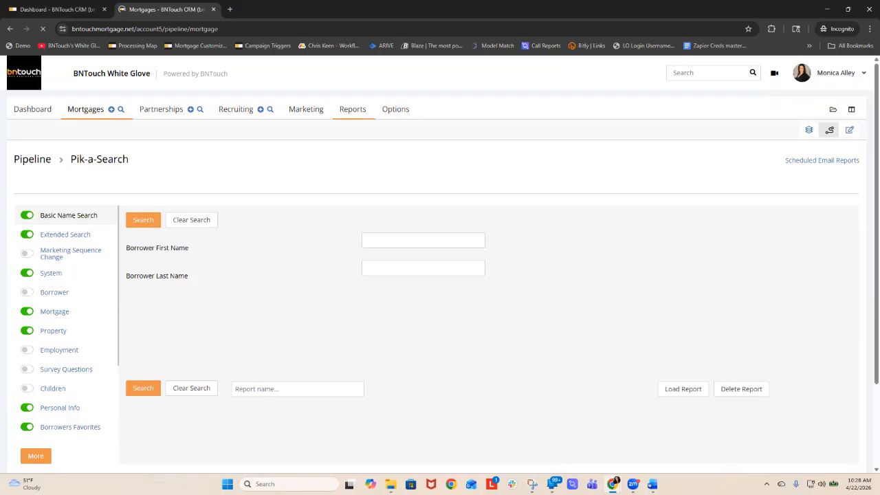
{"action": "left_click", "coordinate": [396, 109]}
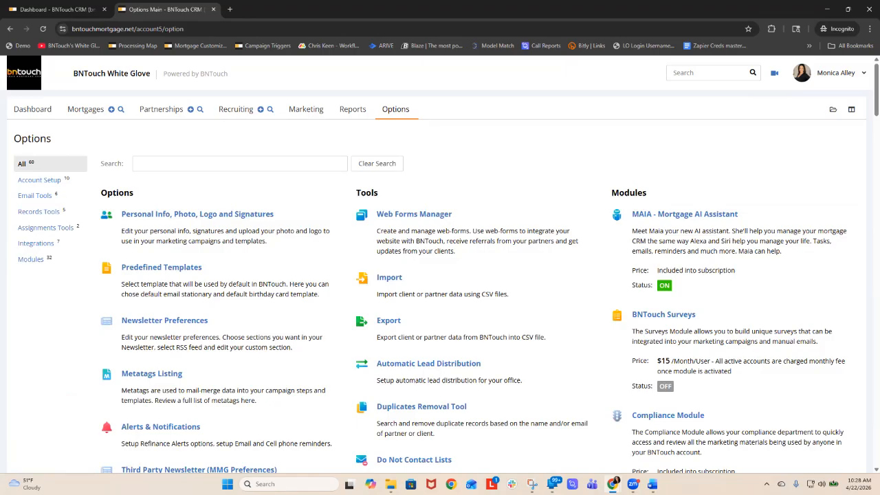
{"action": "left_click", "coordinate": [840, 73]}
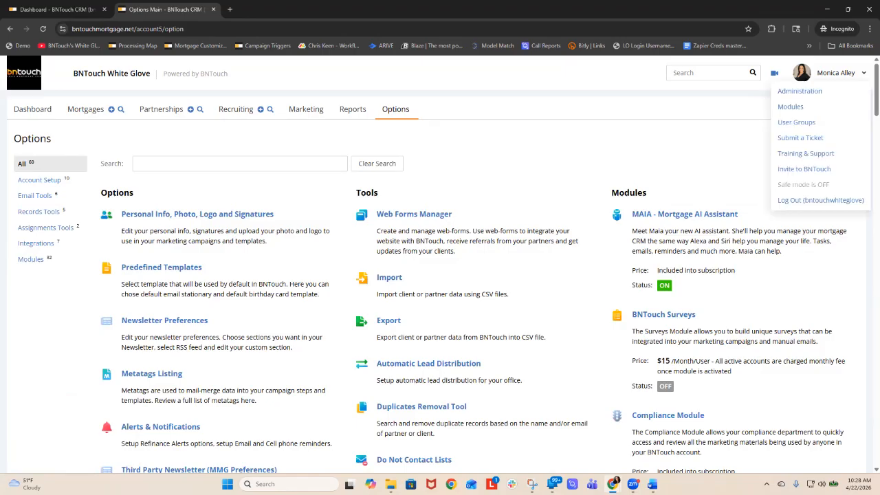
{"action": "left_click", "coordinate": [237, 163]}
{"action": "type", "text": "credit"}
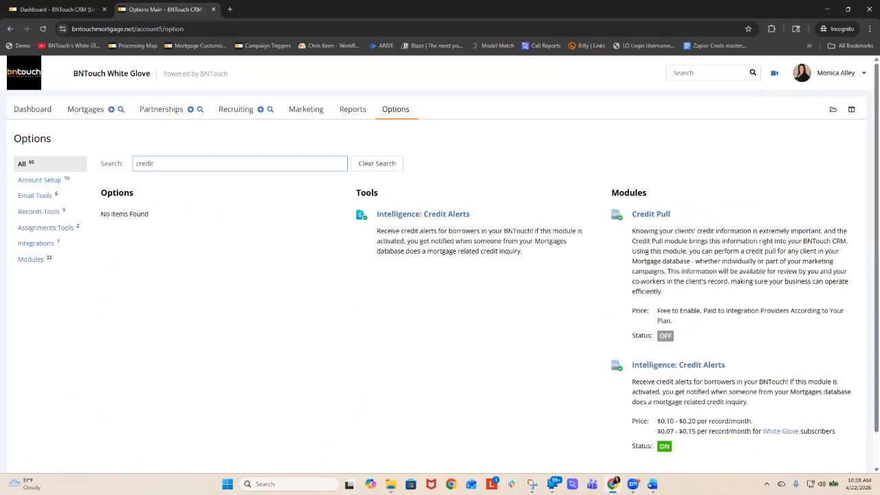
{"action": "left_click", "coordinate": [413, 214]}
- Replace the 6.5 + group with the RateWatch group in the Credit Alerts selected groups
{"action": "scroll", "coordinate": [412, 215], "scroll_direction": "down", "scroll_amount": 1}
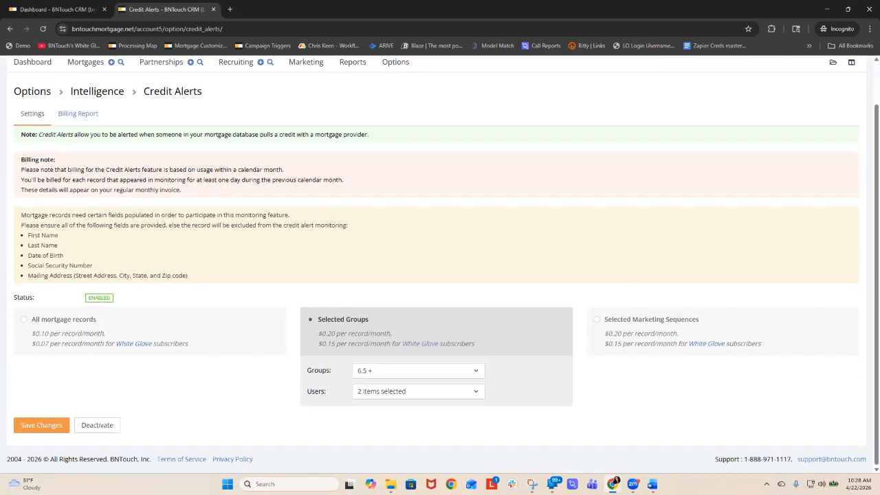
{"action": "left_click", "coordinate": [418, 370]}
{"action": "left_click", "coordinate": [375, 245]}
{"action": "scroll", "coordinate": [399, 296], "scroll_direction": "down", "scroll_amount": 5}
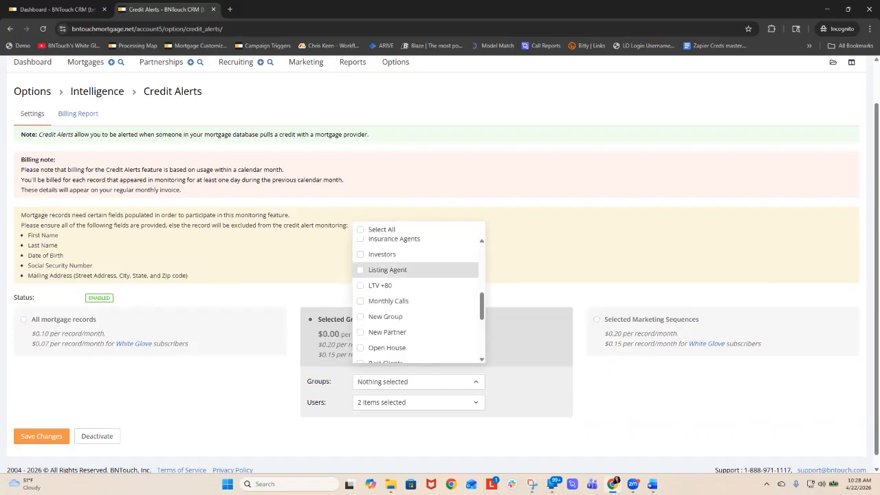
{"action": "scroll", "coordinate": [399, 296], "scroll_direction": "down", "scroll_amount": 2}
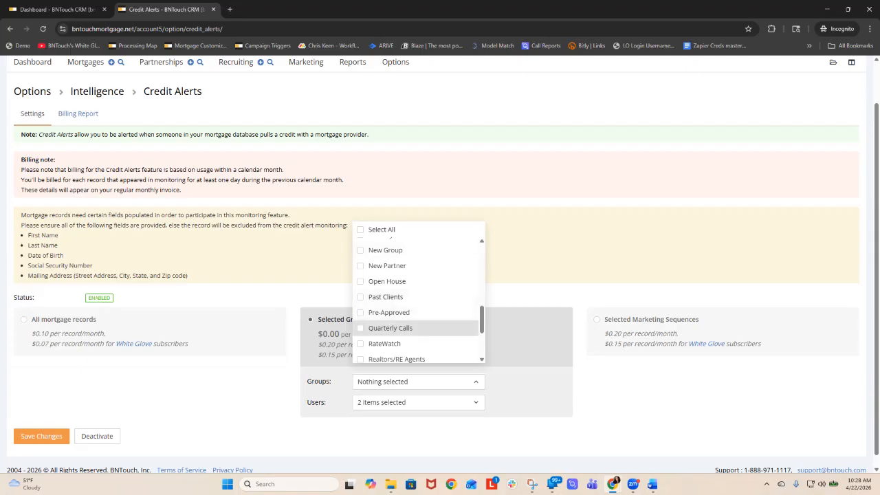
{"action": "left_click", "coordinate": [384, 344]}
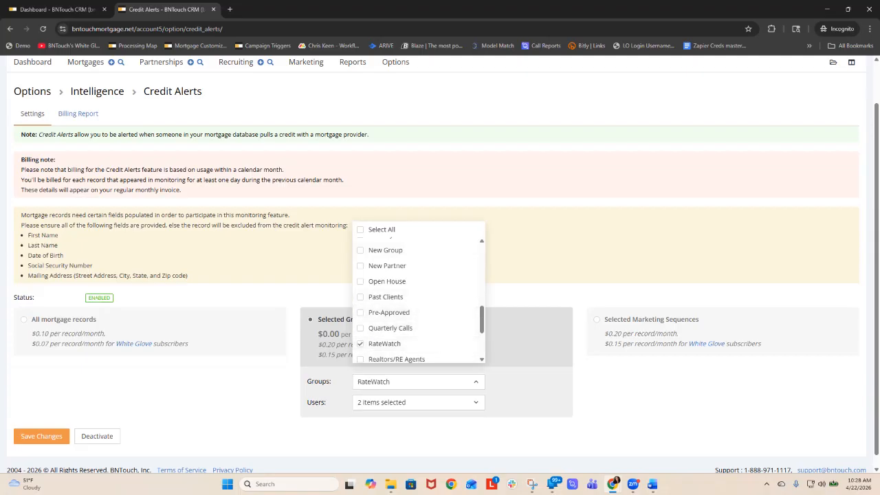
{"action": "left_click", "coordinate": [419, 382]}
- Add the remaining unselected user to the Credit Alerts users
{"action": "left_click", "coordinate": [418, 403]}
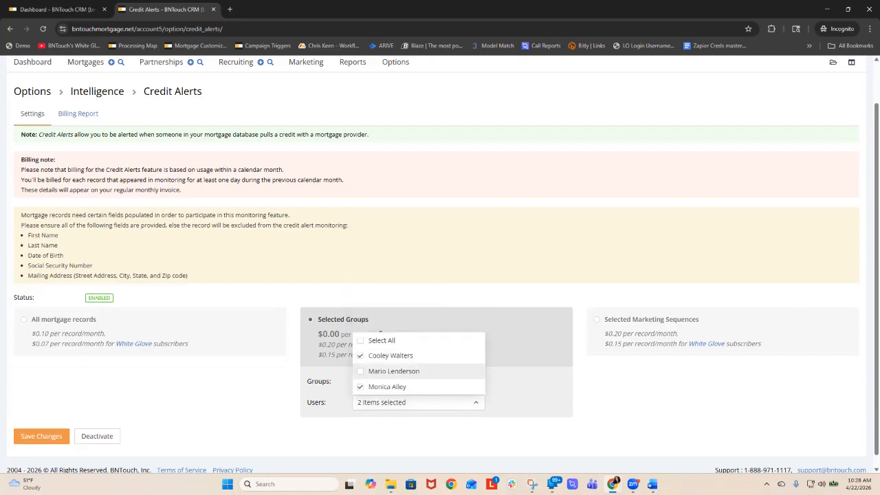
{"action": "left_click", "coordinate": [393, 372]}
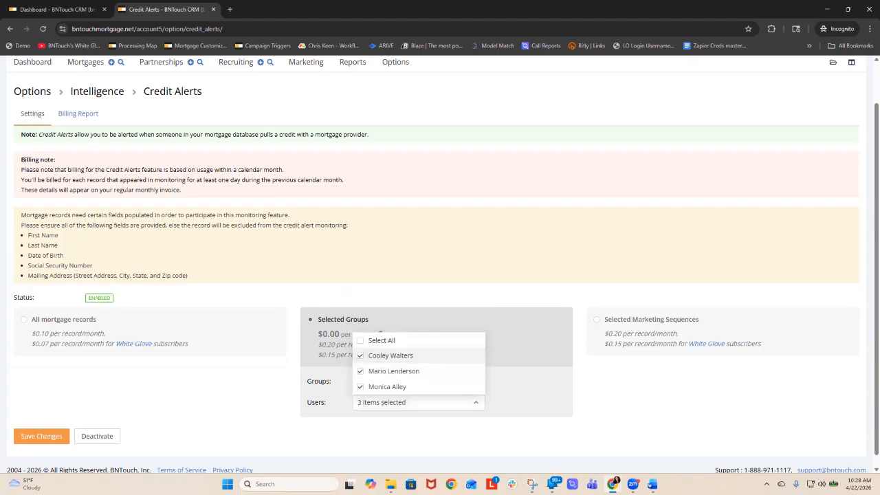
{"action": "left_click", "coordinate": [418, 402]}
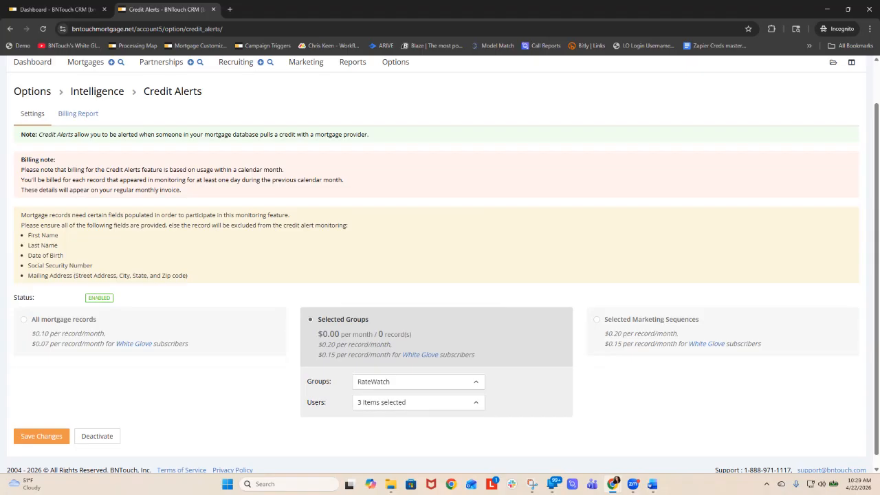
- Add the Past Clients group alongside RateWatch in the Credit Alerts selected groups
{"action": "scroll", "coordinate": [440, 275], "scroll_direction": "up", "scroll_amount": 1}
{"action": "scroll", "coordinate": [440, 275], "scroll_direction": "down", "scroll_amount": 1}
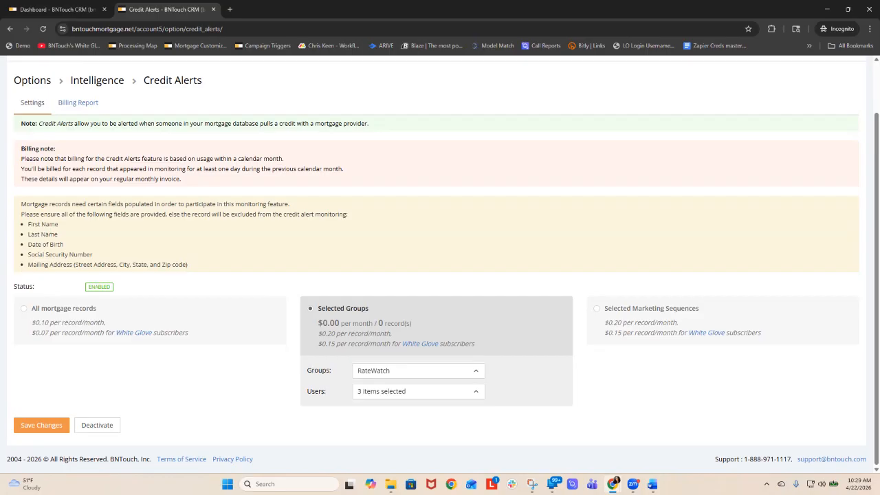
{"action": "left_click", "coordinate": [418, 371]}
{"action": "scroll", "coordinate": [417, 330], "scroll_direction": "down", "scroll_amount": 4}
{"action": "scroll", "coordinate": [416, 269], "scroll_direction": "down", "scroll_amount": 5}
{"action": "scroll", "coordinate": [416, 282], "scroll_direction": "up", "scroll_amount": 3}
{"action": "left_click", "coordinate": [385, 296]}
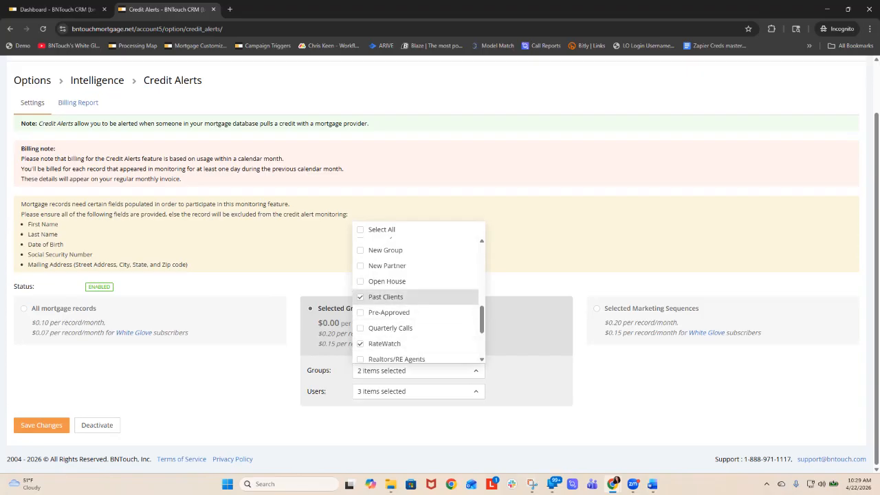
{"action": "scroll", "coordinate": [412, 297], "scroll_direction": "down", "scroll_amount": 3}
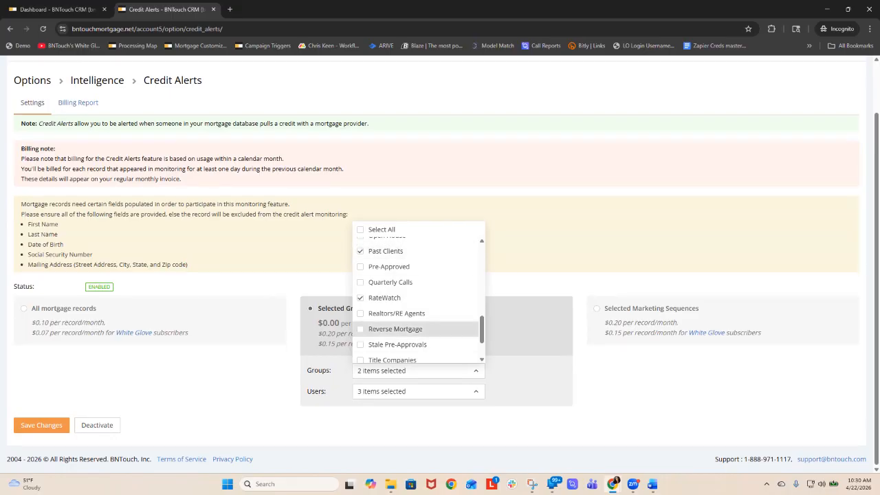
{"action": "left_click", "coordinate": [528, 374]}
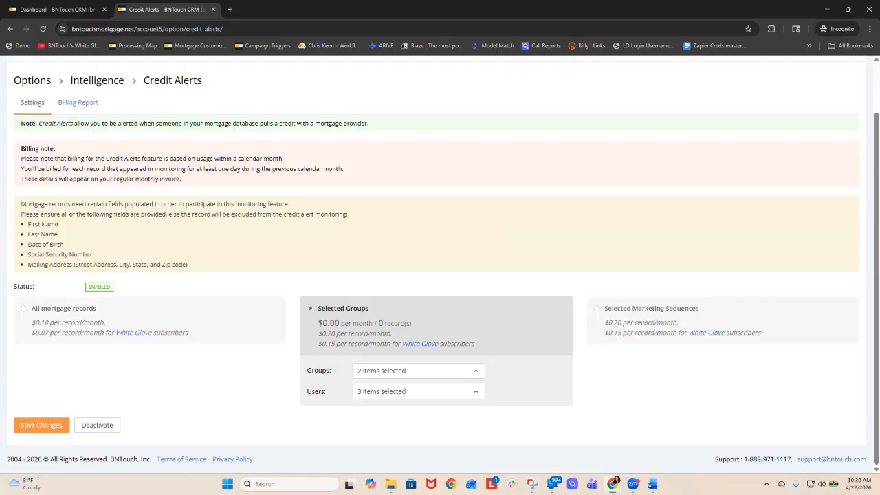
{"action": "scroll", "coordinate": [440, 264], "scroll_direction": "up", "scroll_amount": 1}
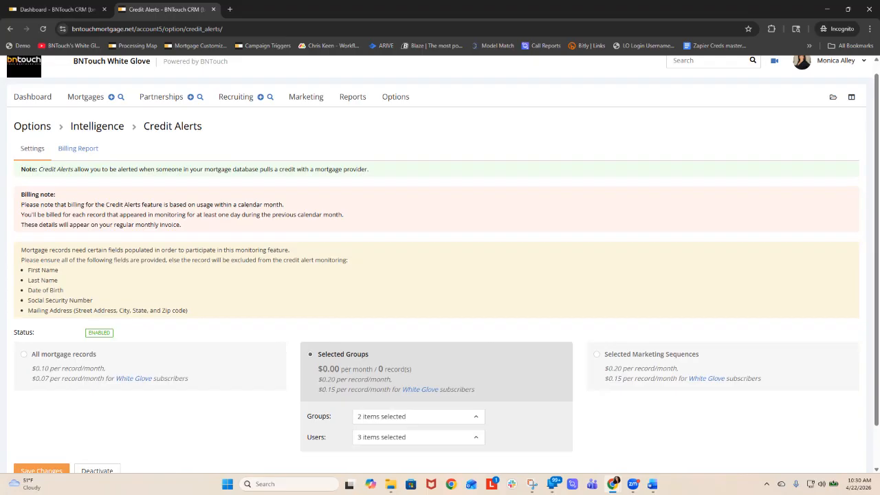
- Open the mortgage pipeline search and set the Loan Purpose criterion to is equal to Purchase
{"action": "left_click", "coordinate": [85, 97]}
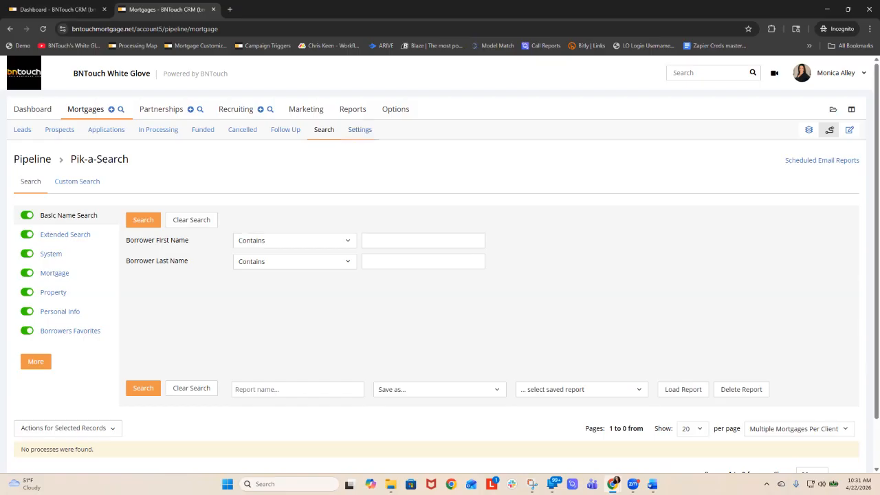
{"action": "scroll", "coordinate": [162, 131], "scroll_direction": "down", "scroll_amount": 2}
{"action": "scroll", "coordinate": [158, 131], "scroll_direction": "up", "scroll_amount": 2}
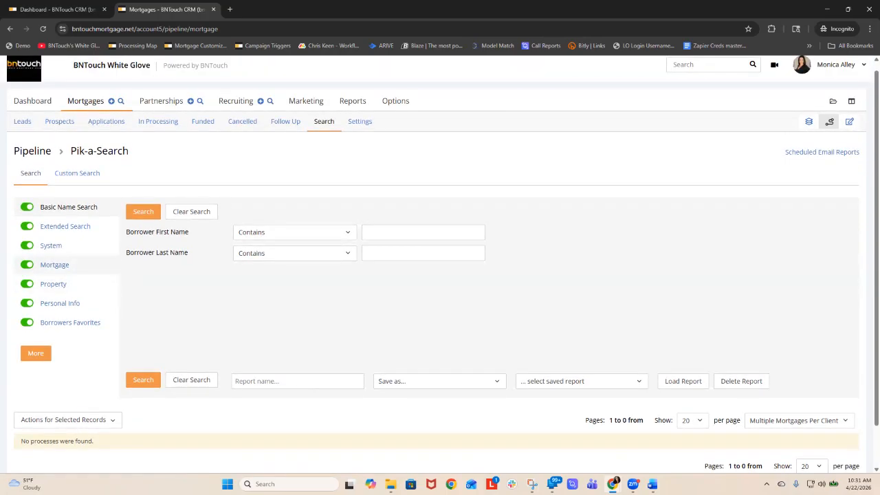
{"action": "left_click", "coordinate": [55, 265]}
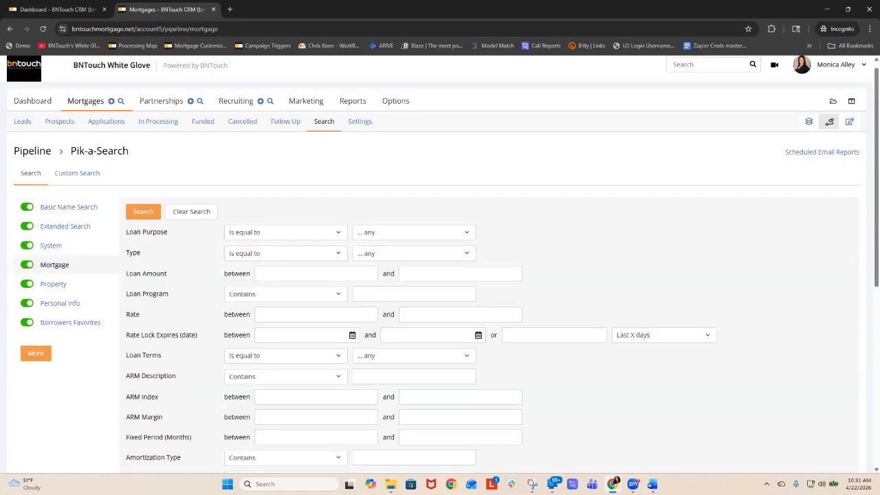
{"action": "left_click", "coordinate": [374, 311]}
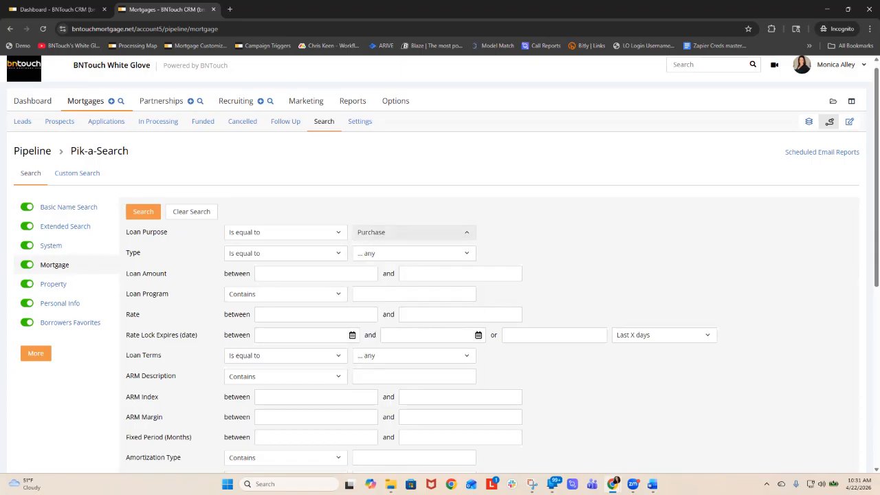
- Set the mortgage search's Rate criterion to between 6 and 10
{"action": "left_click", "coordinate": [316, 314]}
{"action": "type", "text": "6"}
{"action": "key", "text": "Tab"}
{"action": "type", "text": "10"}
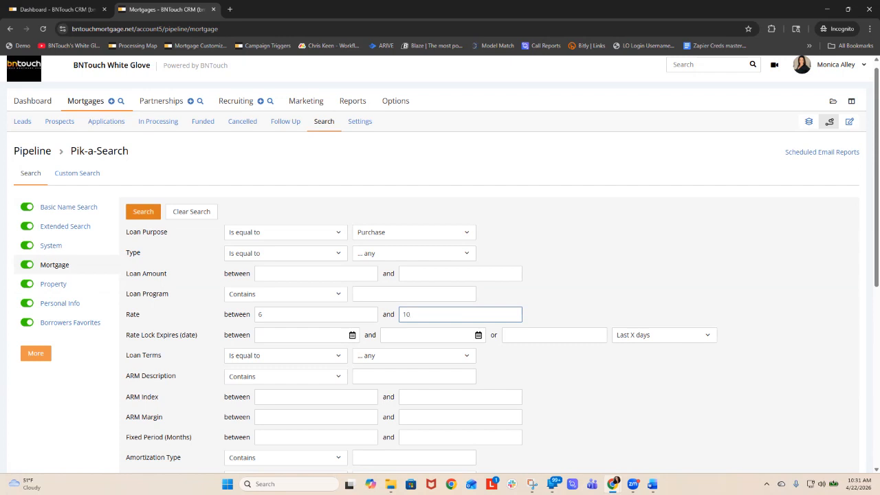
{"action": "scroll", "coordinate": [440, 275], "scroll_direction": "down", "scroll_amount": 2}
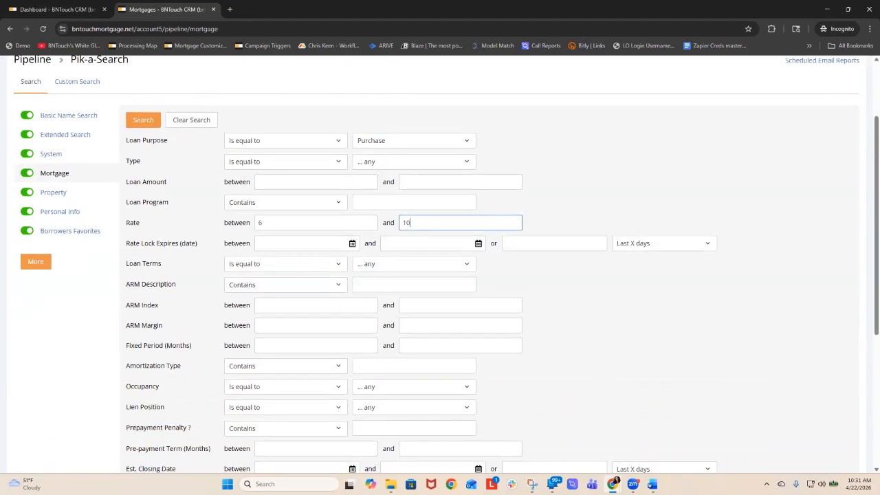
{"action": "scroll", "coordinate": [441, 275], "scroll_direction": "up", "scroll_amount": 2}
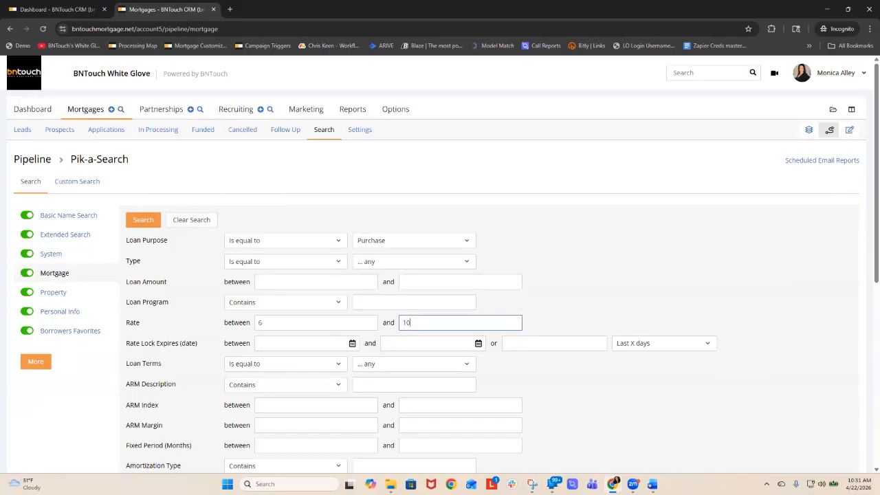
- Clear both limits of the Rate criterion in the mortgage search
{"action": "double_click", "coordinate": [407, 323]}
{"action": "key", "text": "BackSpace"}
{"action": "left_click", "coordinate": [268, 322]}
{"action": "key", "text": "BackSpace"}
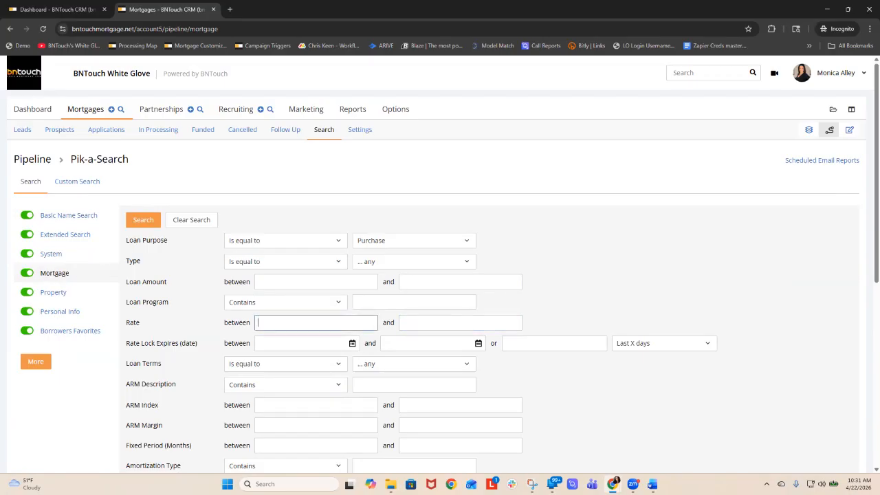
- Set the mortgage search's Type criterion to VA
{"action": "left_click", "coordinate": [413, 262]}
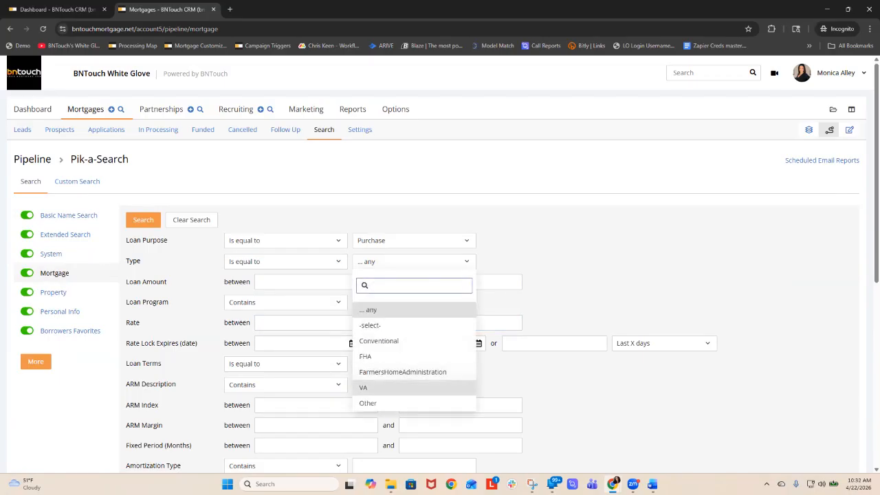
{"action": "left_click", "coordinate": [371, 385]}
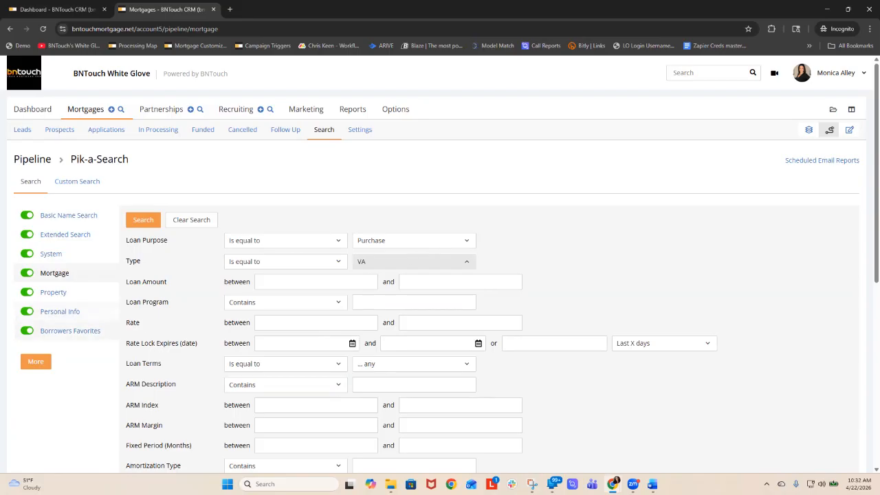
{"action": "scroll", "coordinate": [424, 247], "scroll_direction": "down", "scroll_amount": 2}
{"action": "scroll", "coordinate": [440, 275], "scroll_direction": "down", "scroll_amount": 3}
{"action": "scroll", "coordinate": [440, 275], "scroll_direction": "up", "scroll_amount": 5}
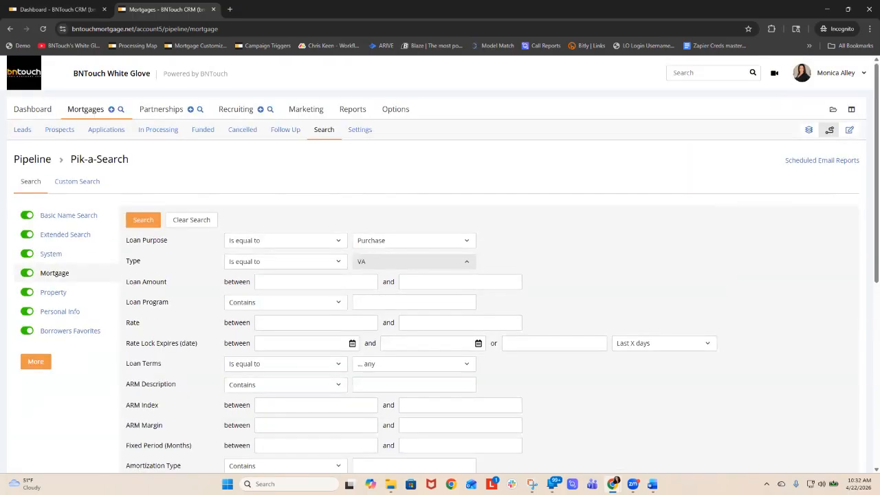
- Reset both the Type and Loan Purpose criteria of the mortgage search to any
{"action": "left_click", "coordinate": [414, 261]}
{"action": "left_click", "coordinate": [385, 310]}
{"action": "left_click", "coordinate": [414, 241]}
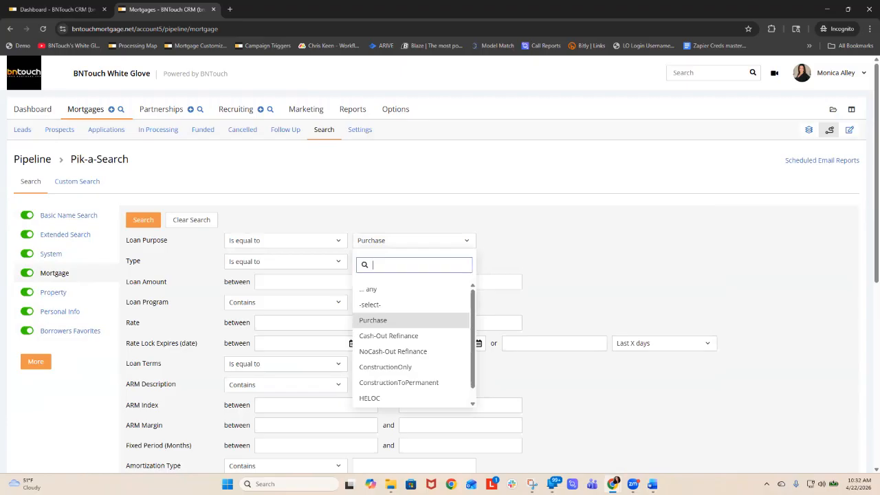
{"action": "left_click", "coordinate": [368, 289]}
- Set the LTV criterion to between 80 and 100 and run the mortgage search
{"action": "scroll", "coordinate": [440, 275], "scroll_direction": "down", "scroll_amount": 5}
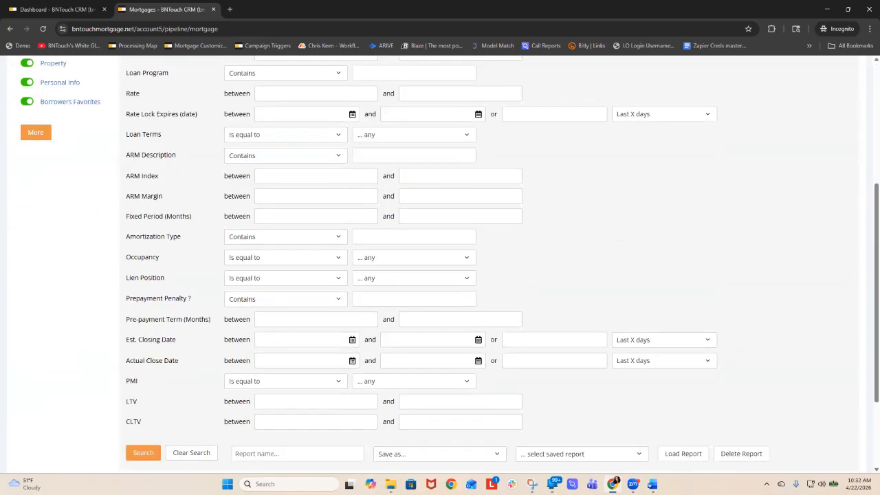
{"action": "left_click", "coordinate": [316, 401]}
{"action": "type", "text": "870"}
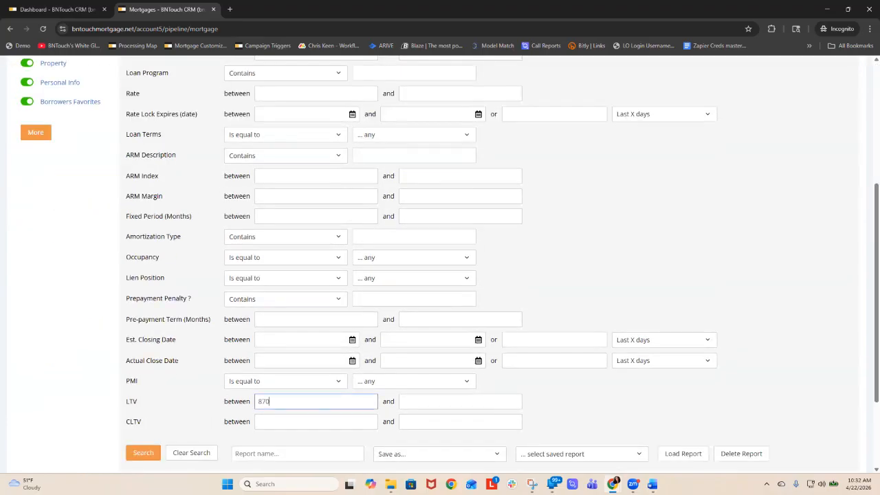
{"action": "key", "text": "BackSpace"}
{"action": "type", "text": "0"}
{"action": "key", "text": "Tab"}
{"action": "type", "text": "100"}
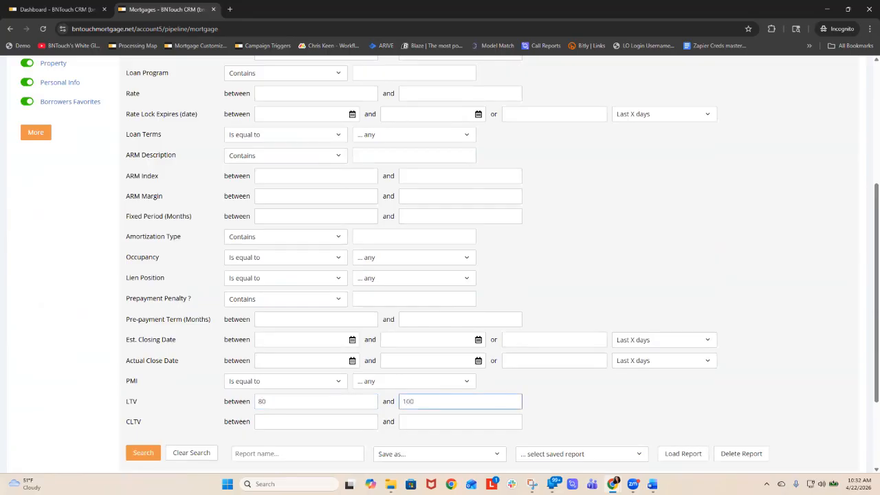
{"action": "key", "text": "Return"}
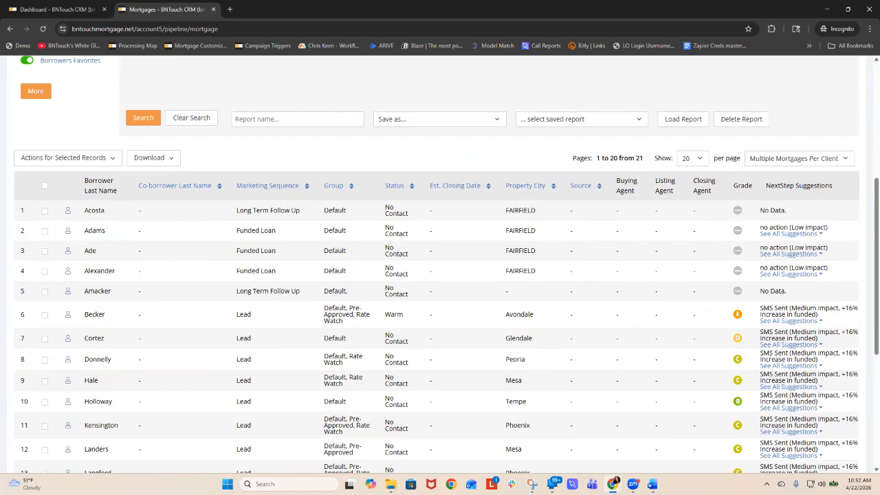
- Change the comparison and value of the mortgage Type criterion and run the search again
{"action": "scroll", "coordinate": [268, 282], "scroll_direction": "up", "scroll_amount": 4}
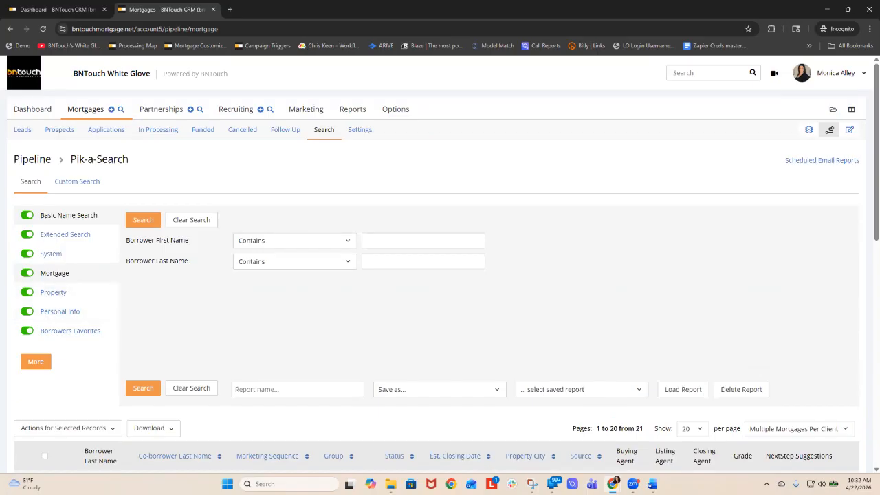
{"action": "left_click", "coordinate": [55, 273]}
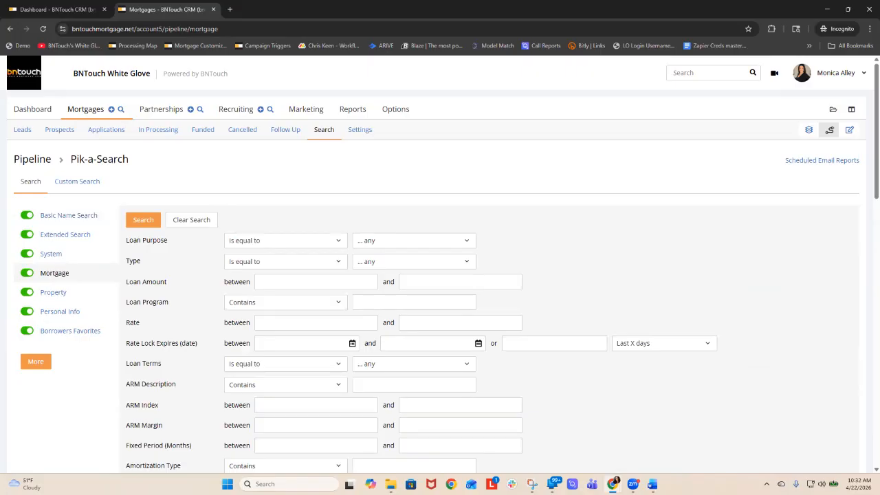
{"action": "left_click", "coordinate": [285, 261]}
{"action": "left_click", "coordinate": [261, 291]}
{"action": "left_click", "coordinate": [413, 261]}
{"action": "key", "text": "Down"}
{"action": "key", "text": "Down"}
{"action": "key", "text": "Down"}
{"action": "key", "text": "Down"}
{"action": "key", "text": "Down"}
{"action": "key", "text": "Return"}
{"action": "left_click", "coordinate": [143, 220]}
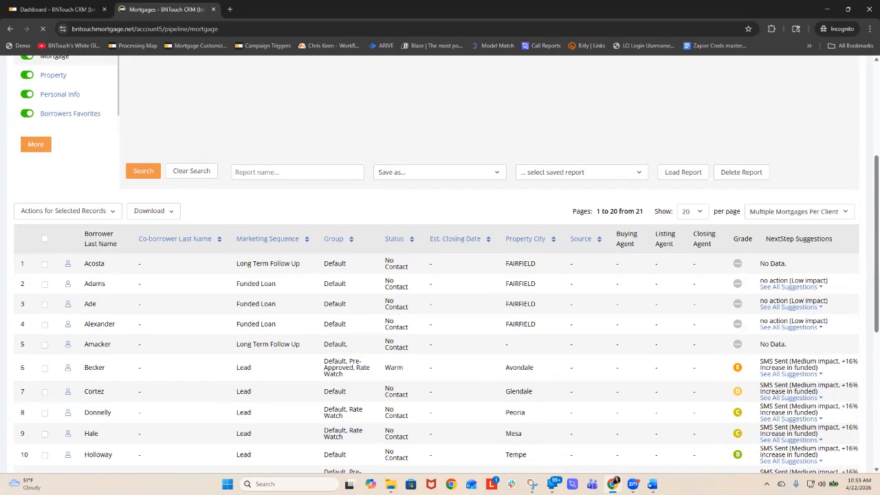
- Select all records on the results page and move them into the LTV +80 group without changing their pipeline sequence
{"action": "left_click", "coordinate": [45, 239]}
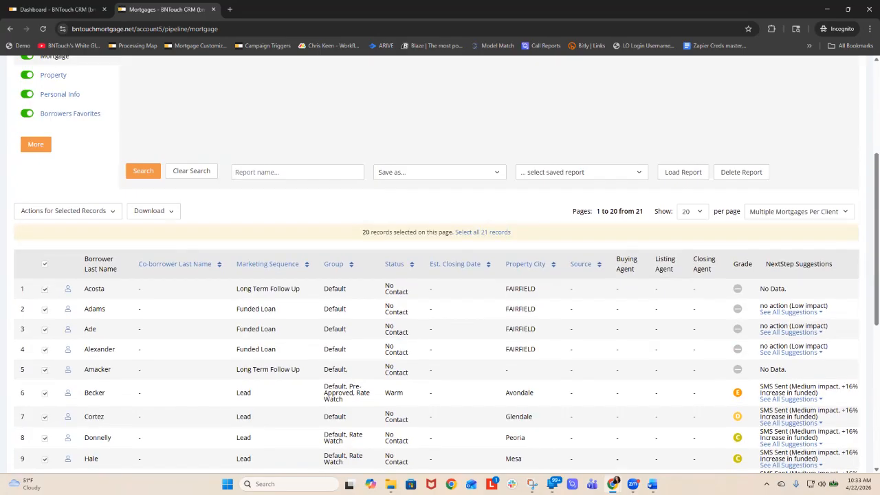
{"action": "left_click", "coordinate": [67, 210]}
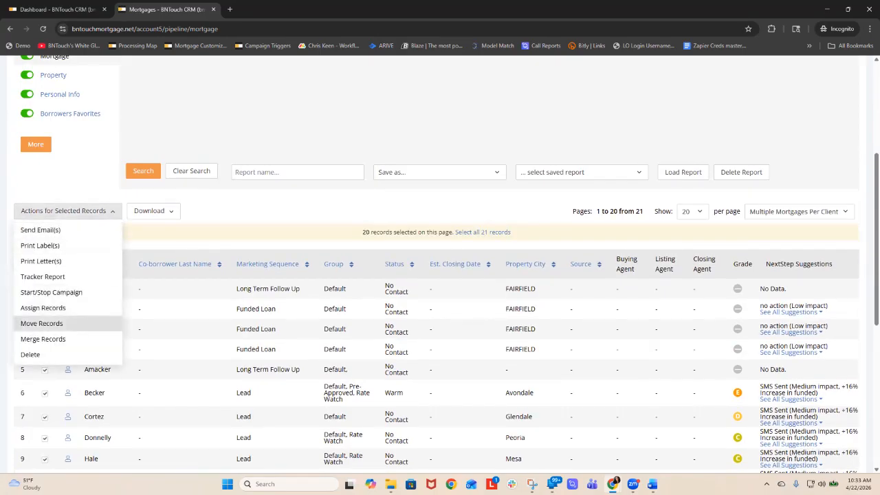
{"action": "left_click", "coordinate": [41, 324]}
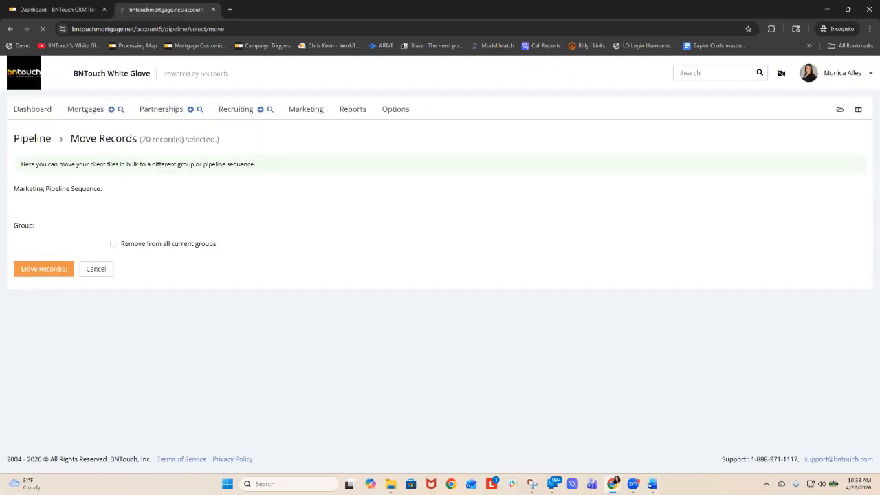
{"action": "left_click", "coordinate": [220, 189]}
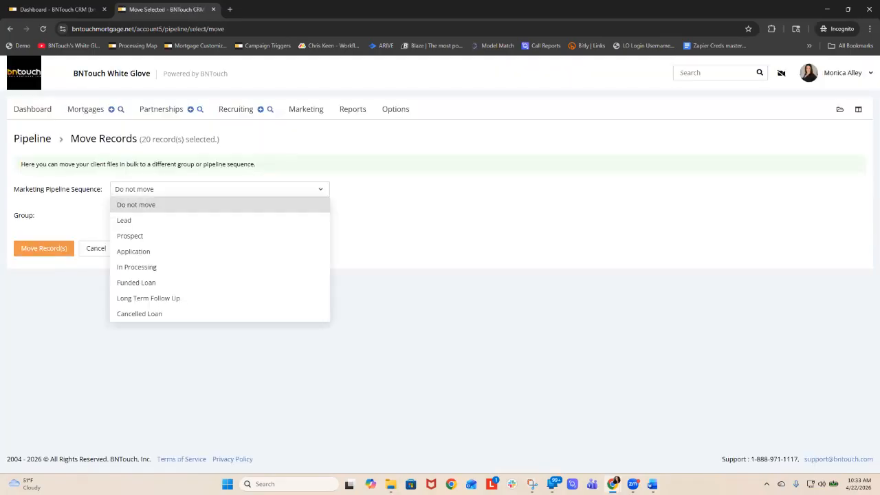
{"action": "left_click", "coordinate": [220, 189]}
{"action": "left_click", "coordinate": [220, 210]}
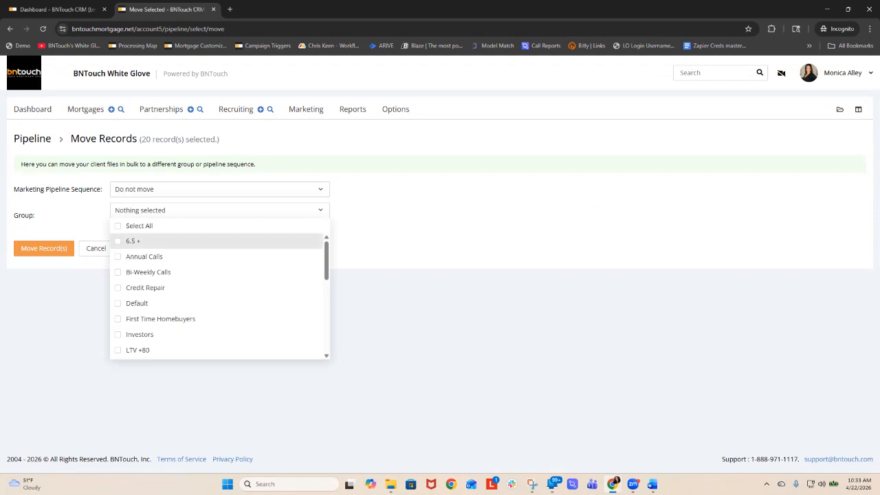
{"action": "left_click", "coordinate": [137, 350]}
{"action": "left_click", "coordinate": [76, 309]}
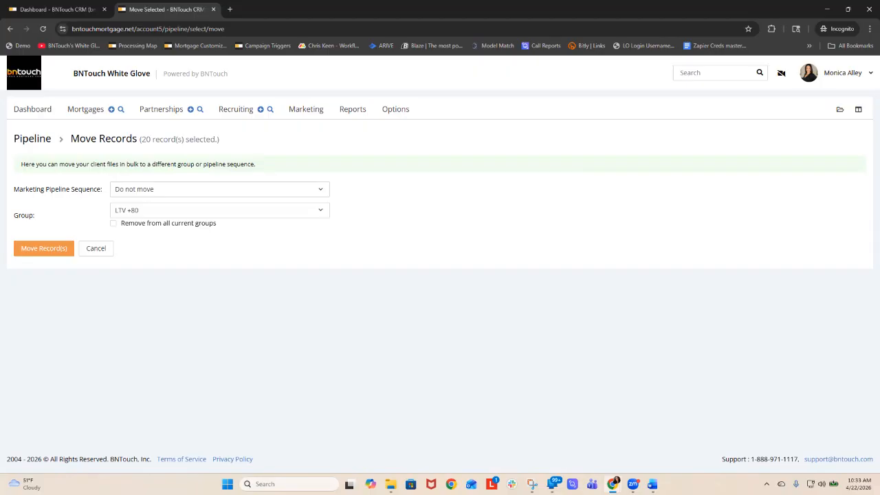
{"action": "left_click", "coordinate": [44, 248]}
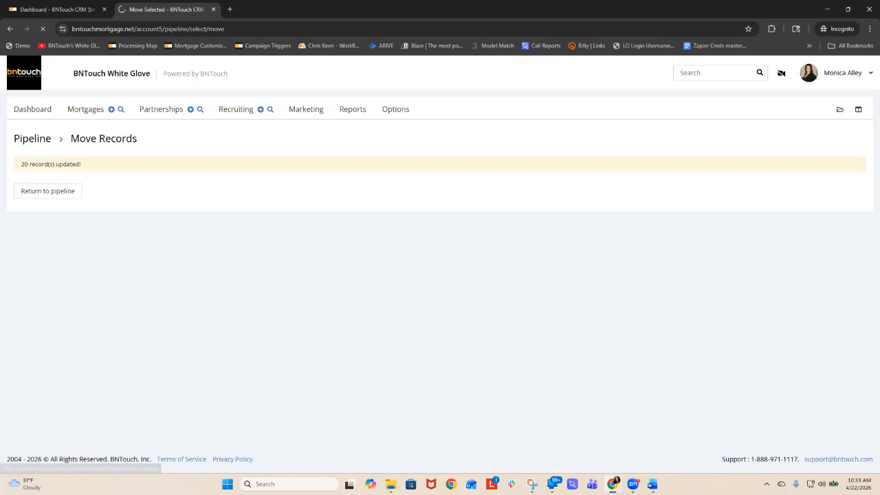
- Create a marketing campaign named "add to MI (+80, not VA) group" with Exclude Weekends set to No
{"action": "scroll", "coordinate": [440, 275], "scroll_direction": "down", "scroll_amount": 4}
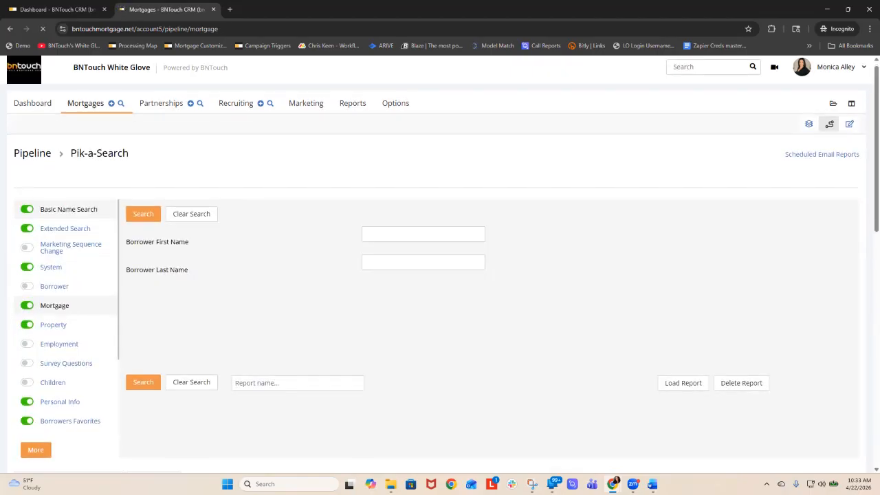
{"action": "scroll", "coordinate": [440, 275], "scroll_direction": "up", "scroll_amount": 4}
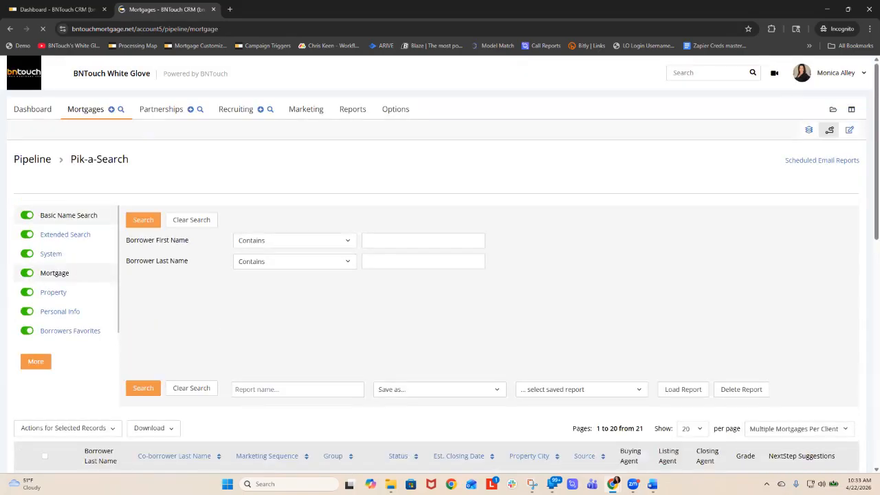
{"action": "left_click", "coordinate": [306, 109]}
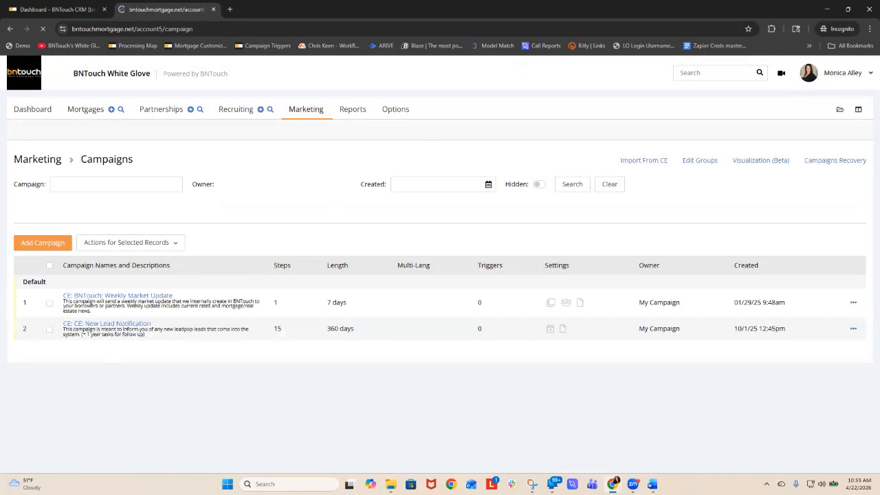
{"action": "left_click", "coordinate": [43, 243]}
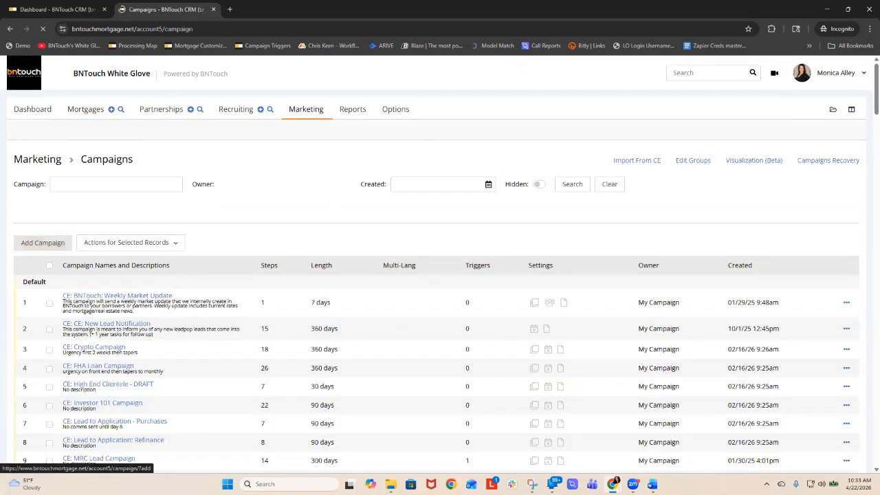
{"action": "type", "text": "add to group"}
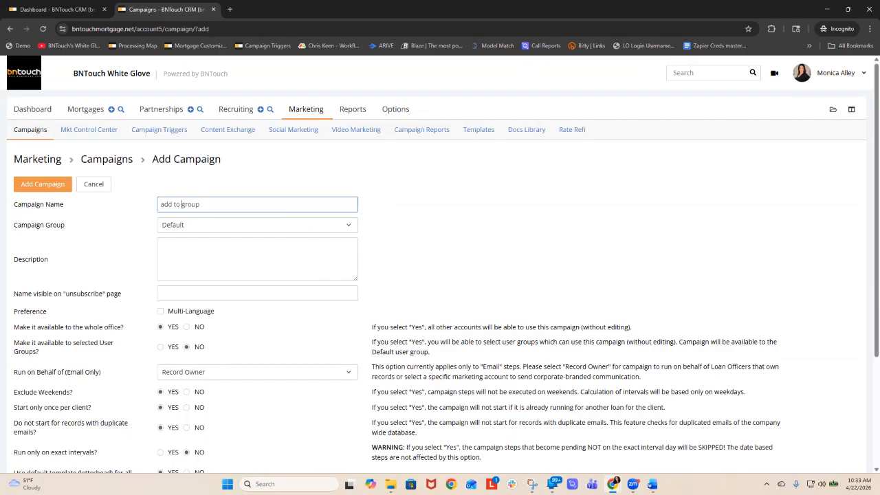
{"action": "type", "text": "MI (+80, not VA)"}
{"action": "left_click", "coordinate": [187, 392]}
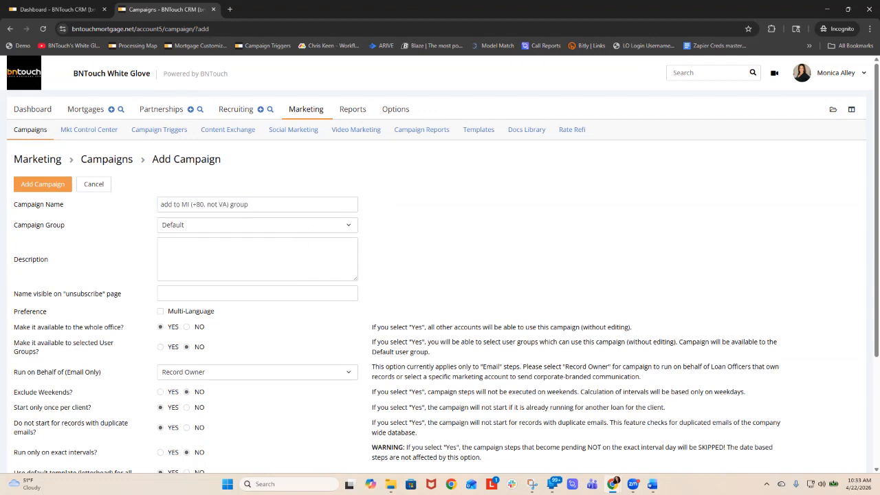
{"action": "left_click", "coordinate": [42, 184]}
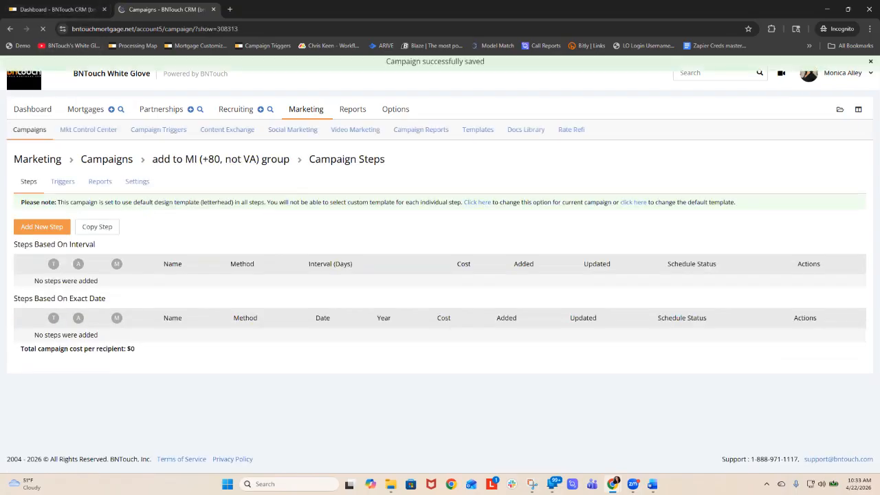
- Start a new trigger for the "add to MI (+80, not VA) group" campaign
{"action": "left_click", "coordinate": [42, 226]}
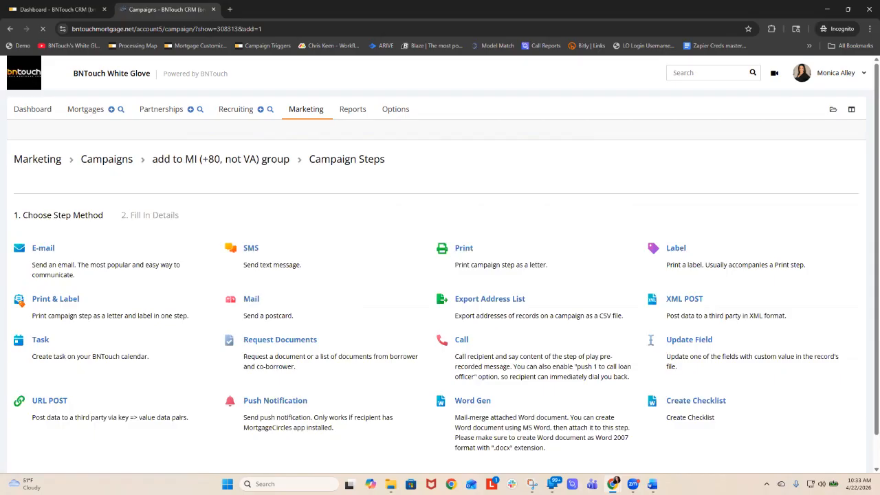
{"action": "left_click", "coordinate": [62, 182]}
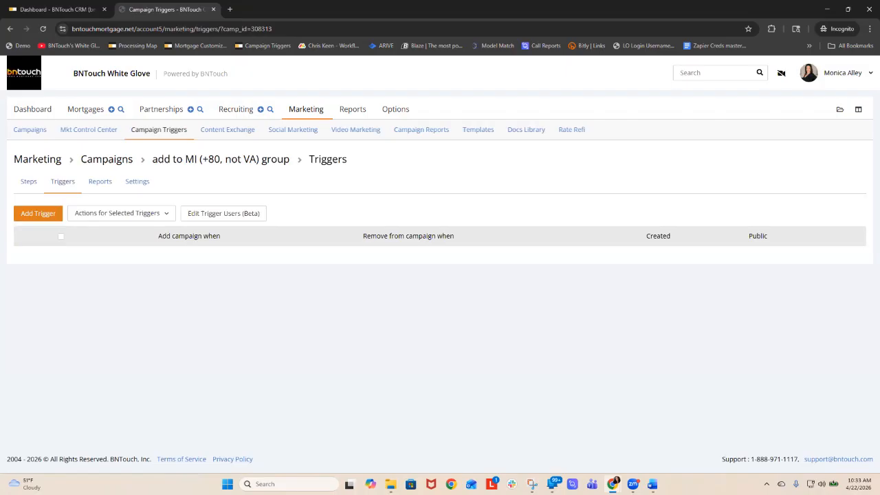
{"action": "left_click", "coordinate": [38, 213]}
{"action": "left_click", "coordinate": [54, 234]}
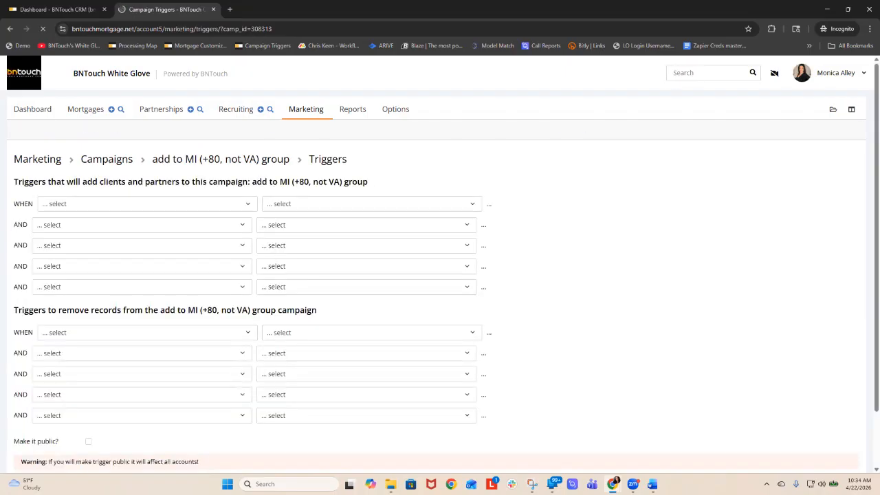
- Set the first condition for adding records to the campaign to Marketing Sequence equals Funded Loan
{"action": "left_click", "coordinate": [85, 204]}
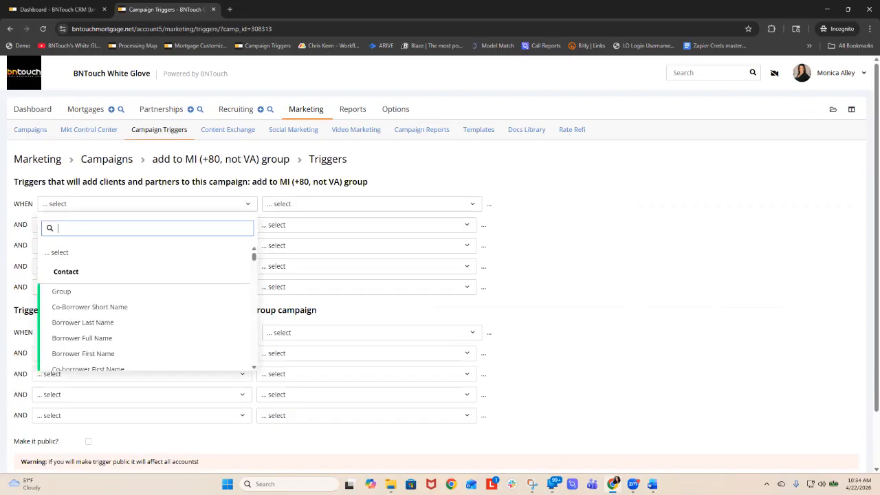
{"action": "type", "text": "fun"}
{"action": "key", "text": "BackSpace"}
{"action": "key", "text": "BackSpace"}
{"action": "key", "text": "BackSpace"}
{"action": "type", "text": "se"}
{"action": "key", "text": "Return"}
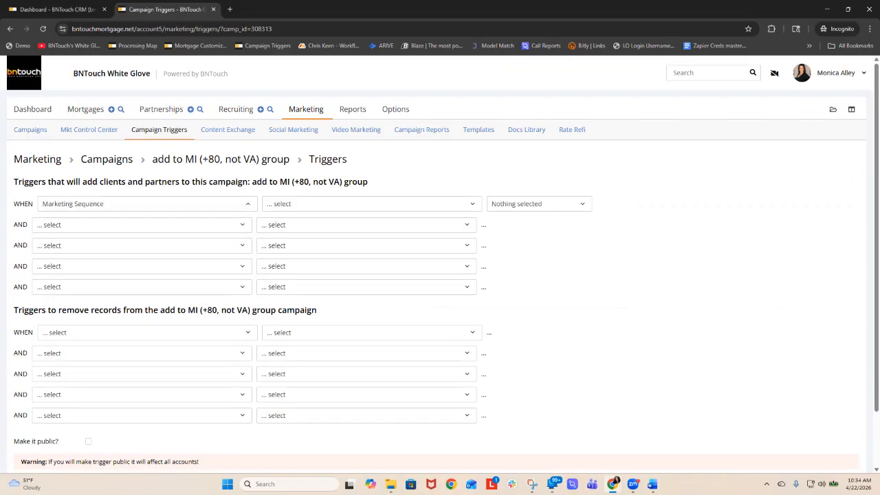
{"action": "left_click", "coordinate": [371, 204]}
{"action": "left_click", "coordinate": [283, 282]}
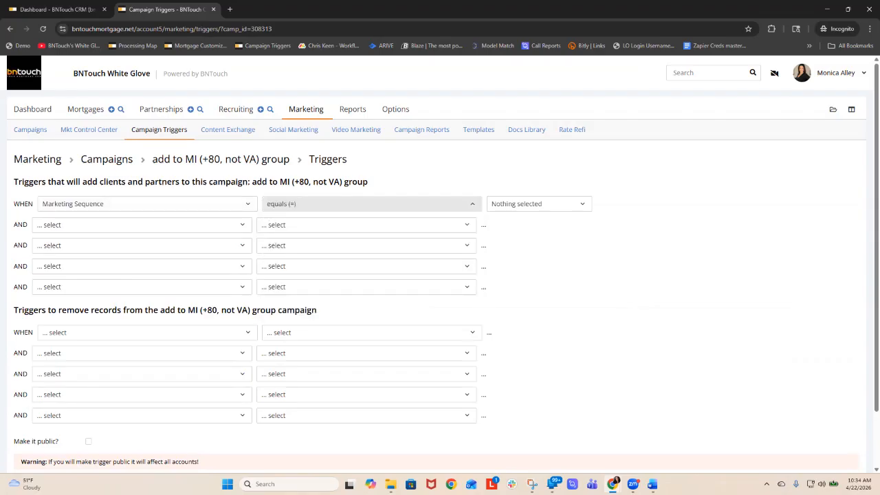
{"action": "left_click", "coordinate": [539, 205]}
{"action": "left_click", "coordinate": [522, 331]}
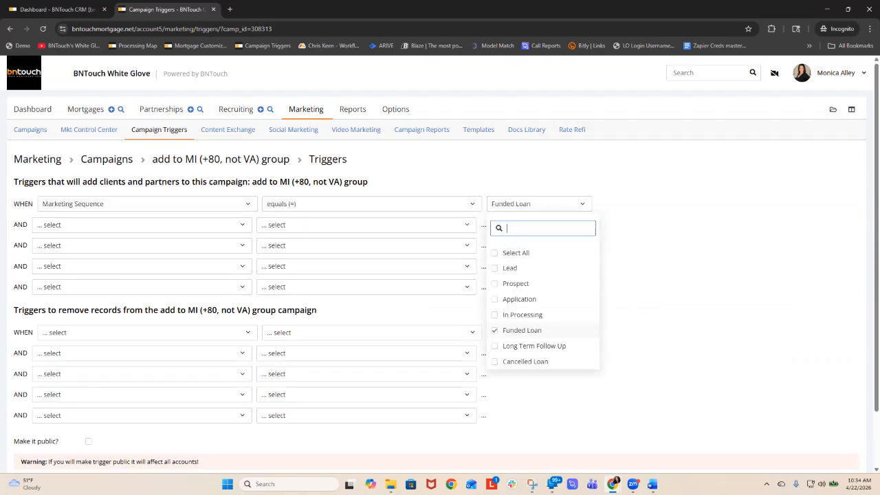
- Add a second condition for joining the campaign: Type not equal to VA
{"action": "left_click", "coordinate": [141, 225]}
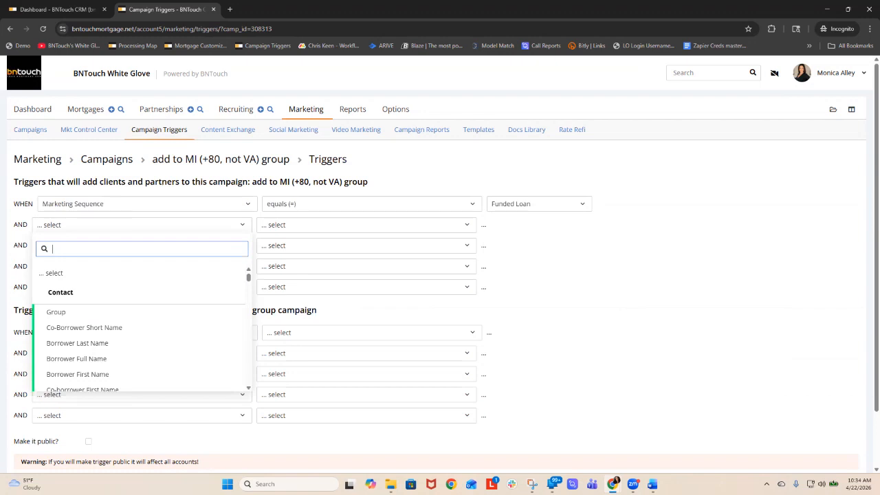
{"action": "type", "text": "typw"}
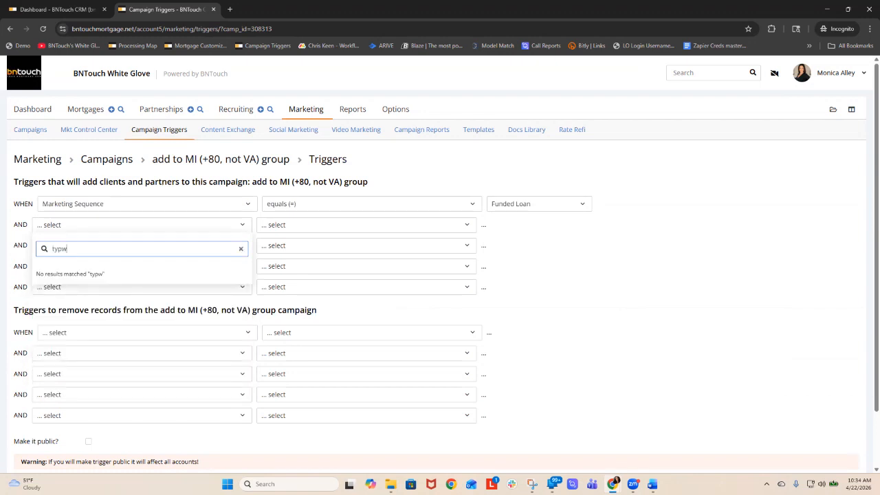
{"action": "key", "text": "BackSpace"}
{"action": "type", "text": "e"}
{"action": "left_click", "coordinate": [54, 296]}
{"action": "left_click", "coordinate": [366, 225]}
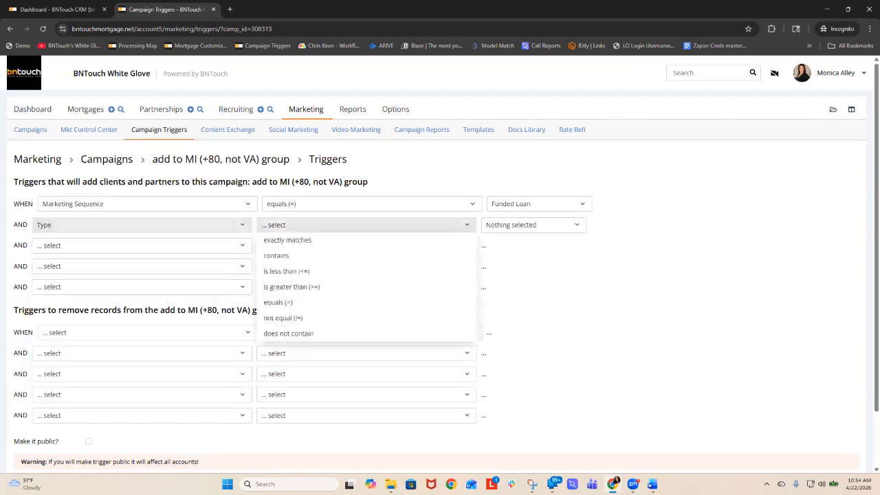
{"action": "left_click", "coordinate": [283, 318]}
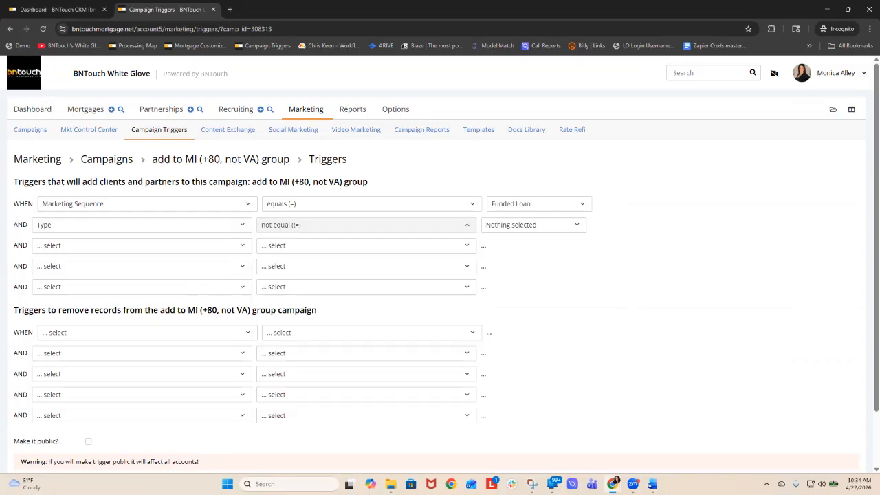
{"action": "left_click", "coordinate": [533, 225]}
{"action": "left_click", "coordinate": [502, 351]}
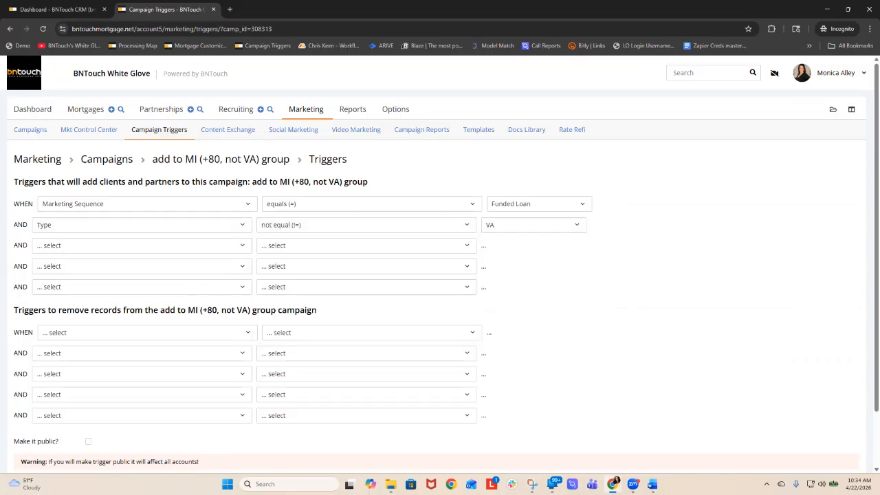
- Add a third condition for joining the campaign: LTV is greater than (>=) 80
{"action": "left_click", "coordinate": [142, 245]}
{"action": "type", "text": "lt"}
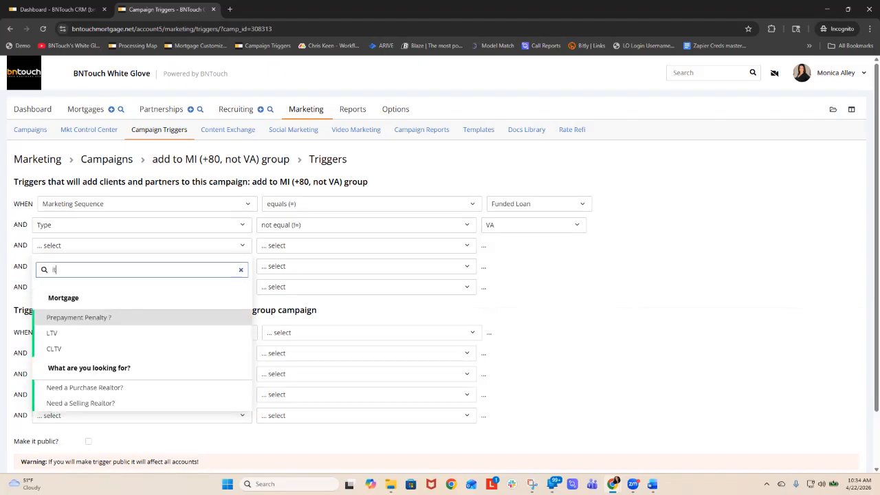
{"action": "left_click", "coordinate": [51, 333]}
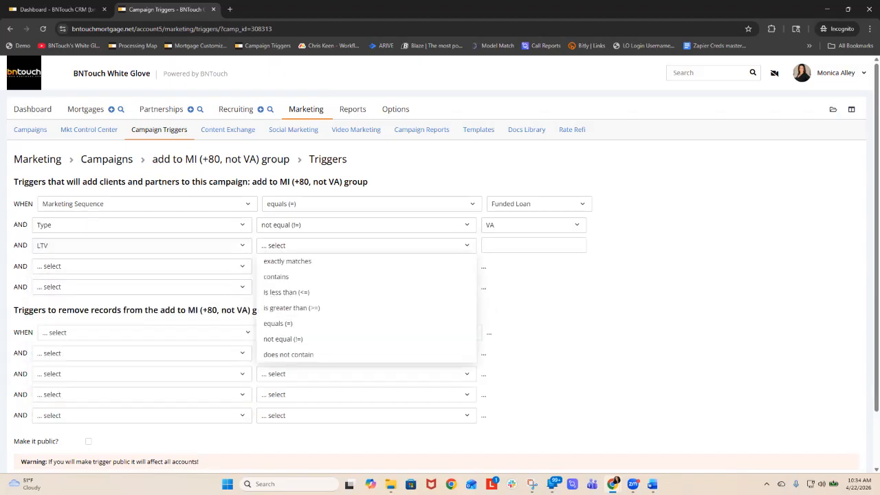
{"action": "left_click", "coordinate": [291, 308]}
{"action": "left_click", "coordinate": [490, 246]}
{"action": "type", "text": "80"}
- Make the trigger public and apply its conditions
{"action": "left_click", "coordinate": [652, 276]}
{"action": "scroll", "coordinate": [652, 276], "scroll_direction": "down", "scroll_amount": 2}
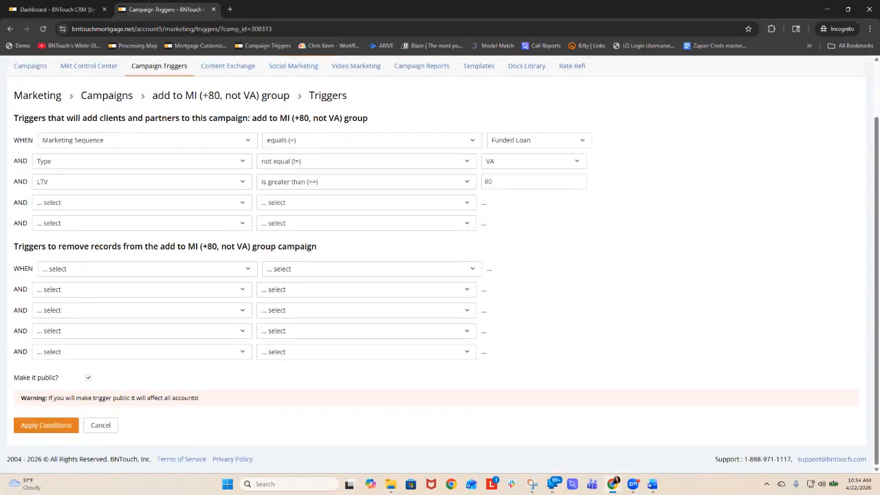
{"action": "left_click", "coordinate": [46, 424]}
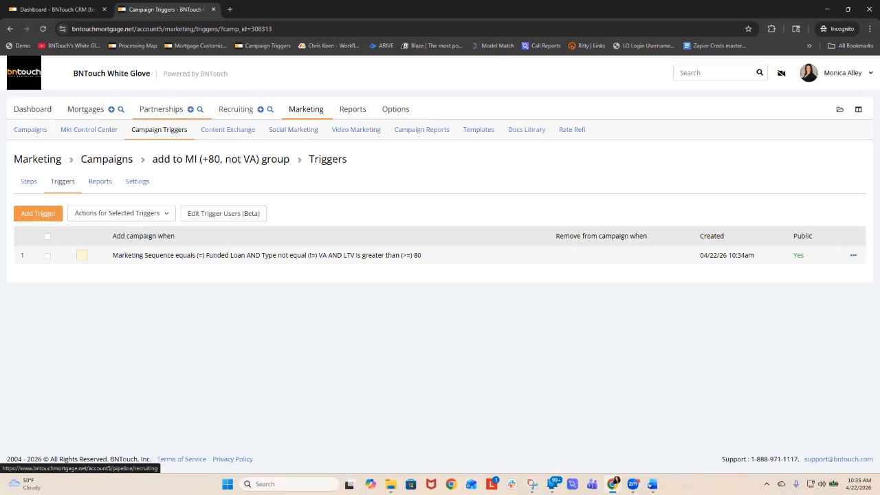
- Review the Partnerships pipeline by stage and by group, including the Annual Calls and Monthly Calls groups
{"action": "left_click", "coordinate": [160, 108]}
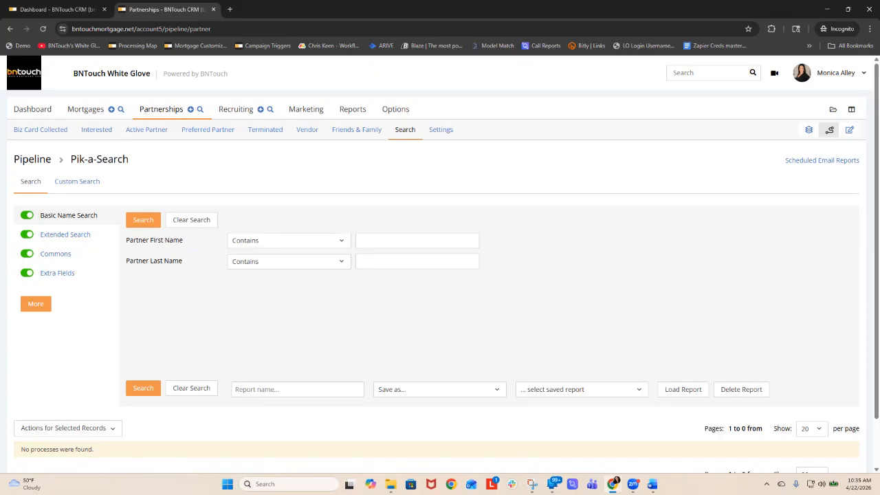
{"action": "left_click", "coordinate": [161, 109]}
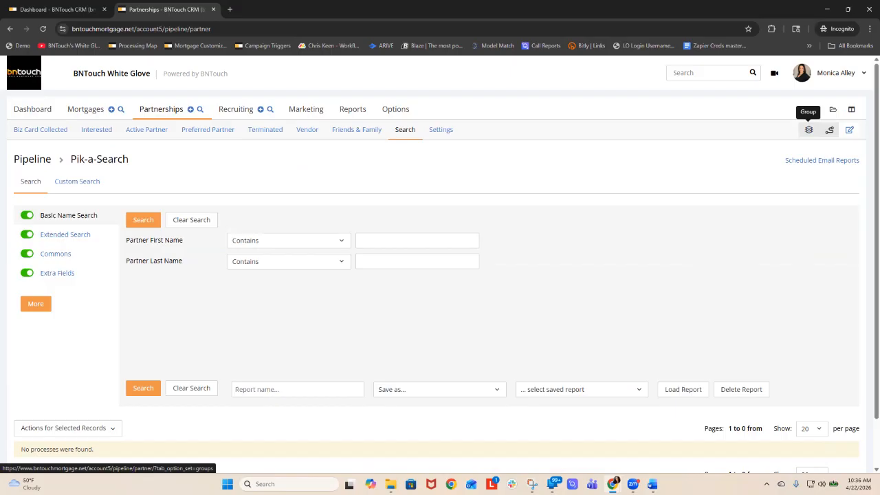
{"action": "left_click", "coordinate": [809, 130]}
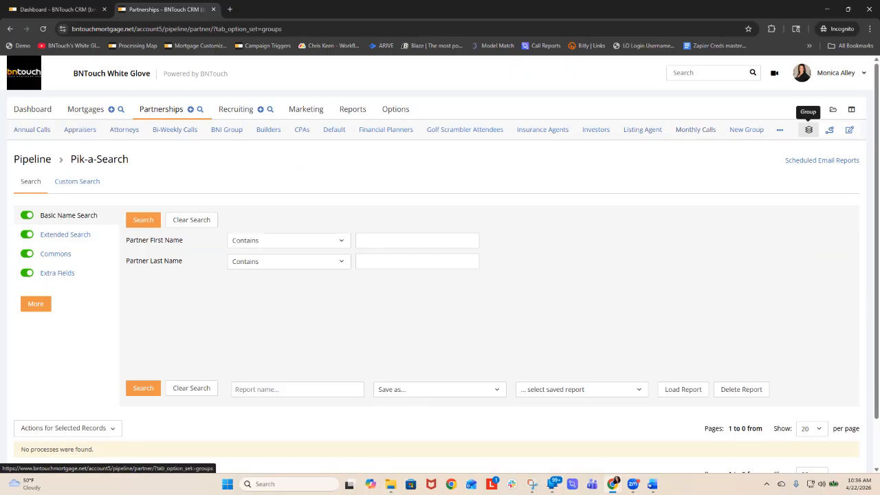
{"action": "left_click", "coordinate": [829, 130]}
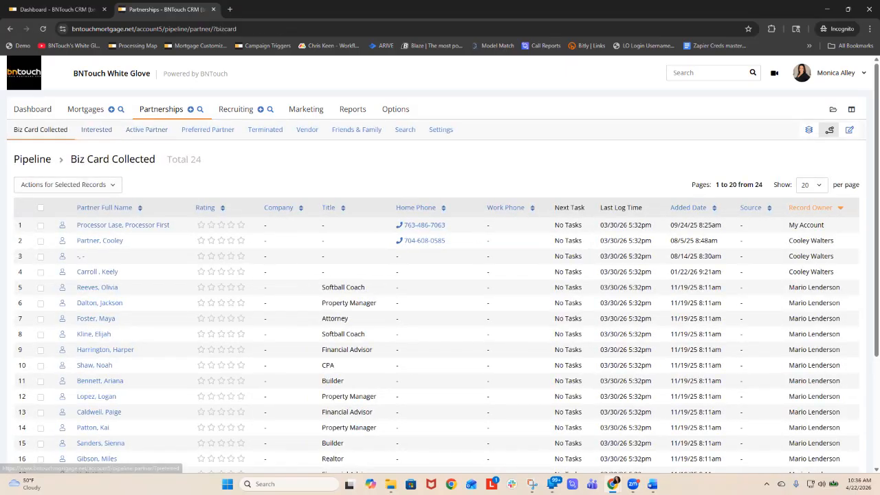
{"action": "left_click", "coordinate": [809, 129]}
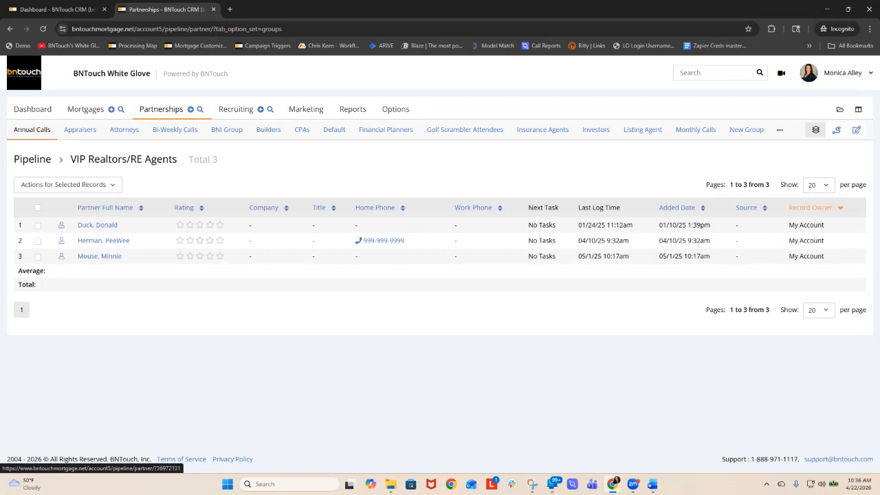
{"action": "left_click", "coordinate": [32, 129]}
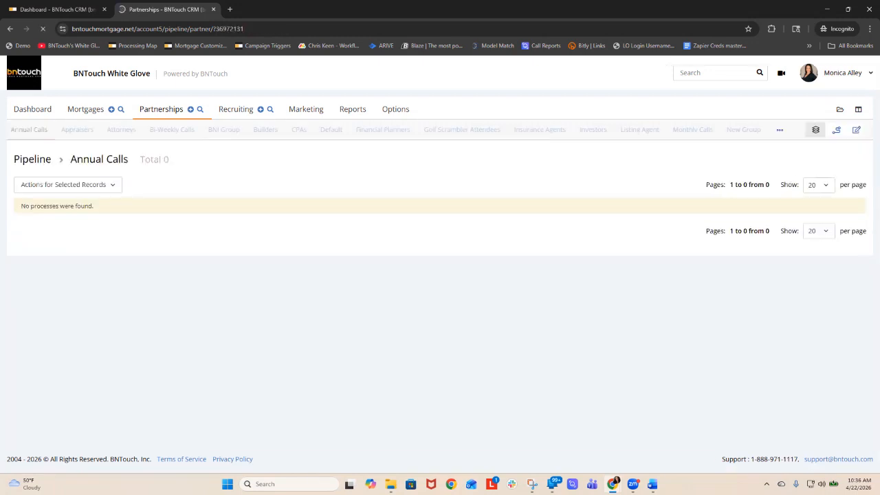
{"action": "left_click", "coordinate": [640, 129]}
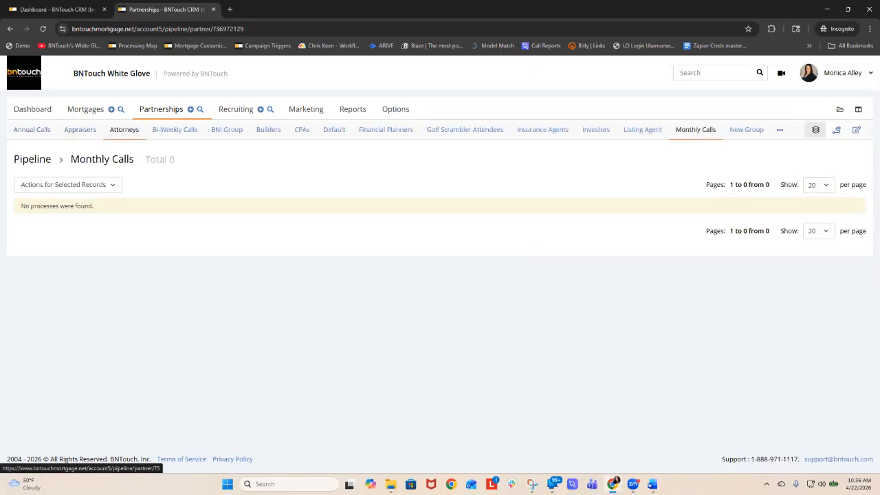
{"action": "left_click", "coordinate": [124, 130]}
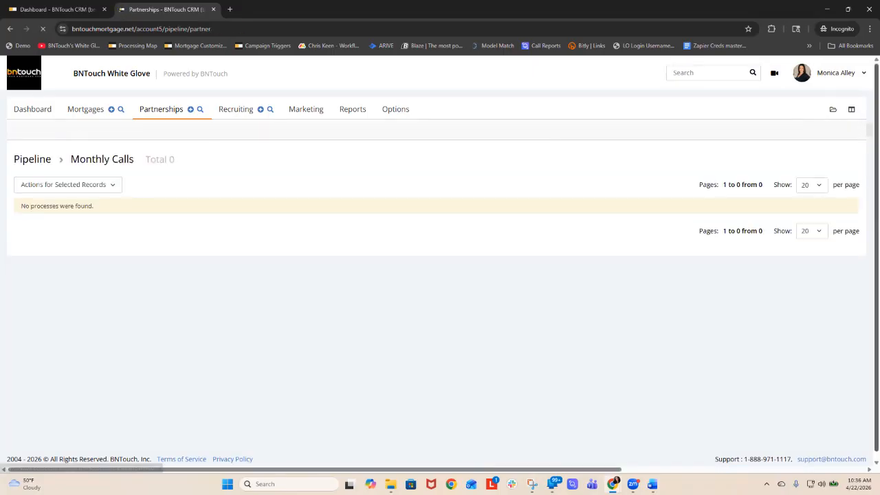
- Return to the partner pipeline stages and open the contact info of the realtor in row 19 of Biz Card Collected
{"action": "left_click", "coordinate": [837, 130]}
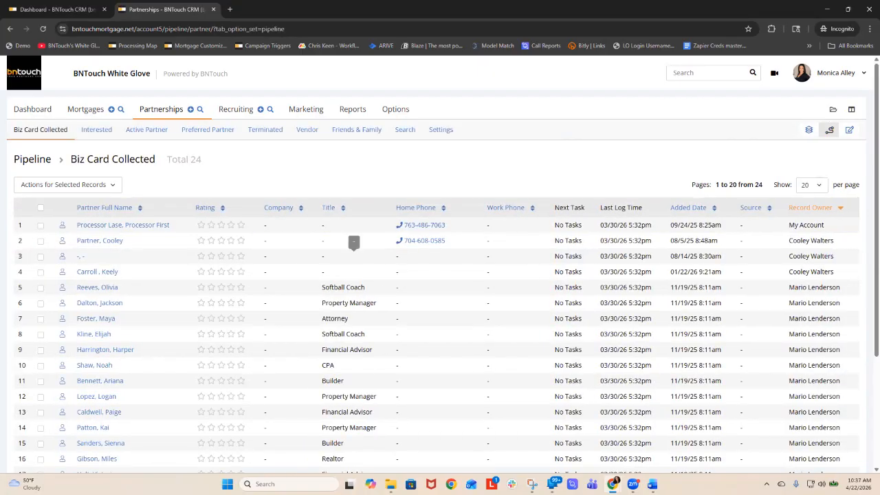
{"action": "scroll", "coordinate": [353, 242], "scroll_direction": "down", "scroll_amount": 2}
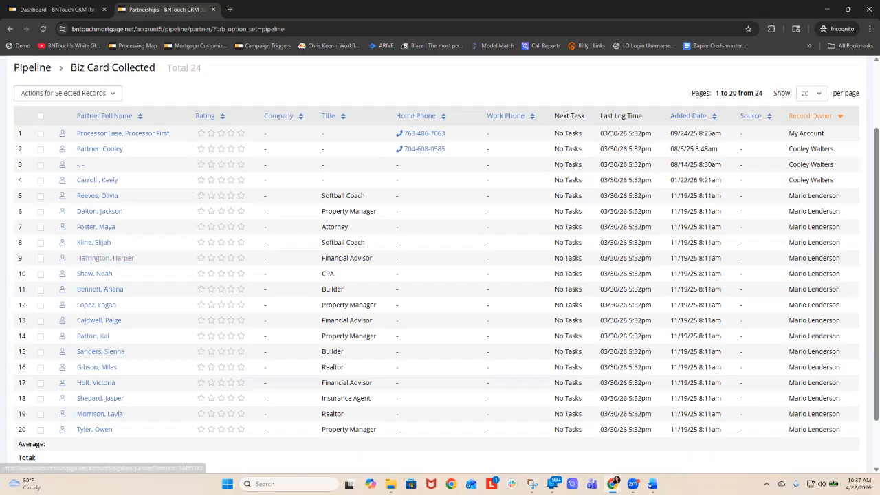
{"action": "scroll", "coordinate": [100, 344], "scroll_direction": "down", "scroll_amount": 1}
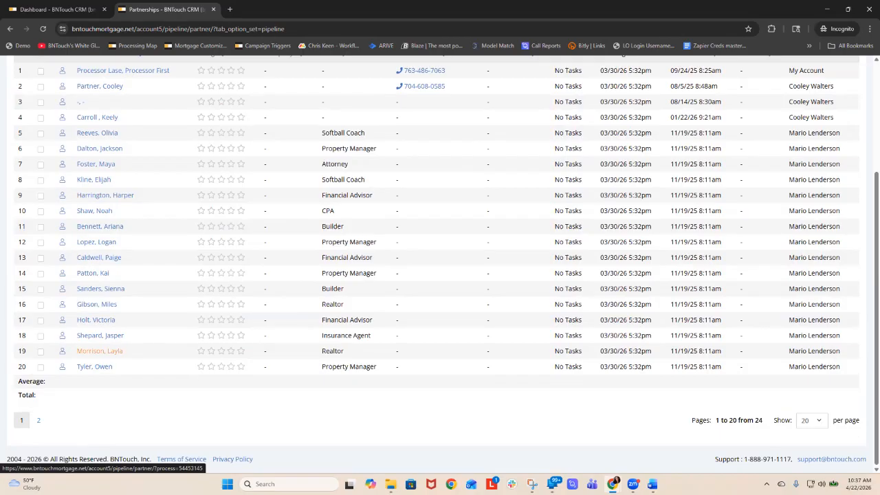
{"action": "left_click", "coordinate": [99, 351]}
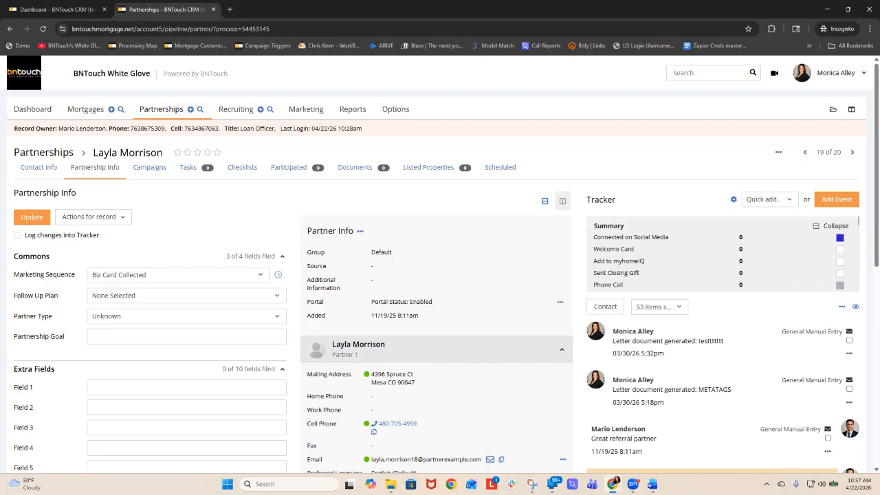
{"action": "left_click", "coordinate": [39, 168]}
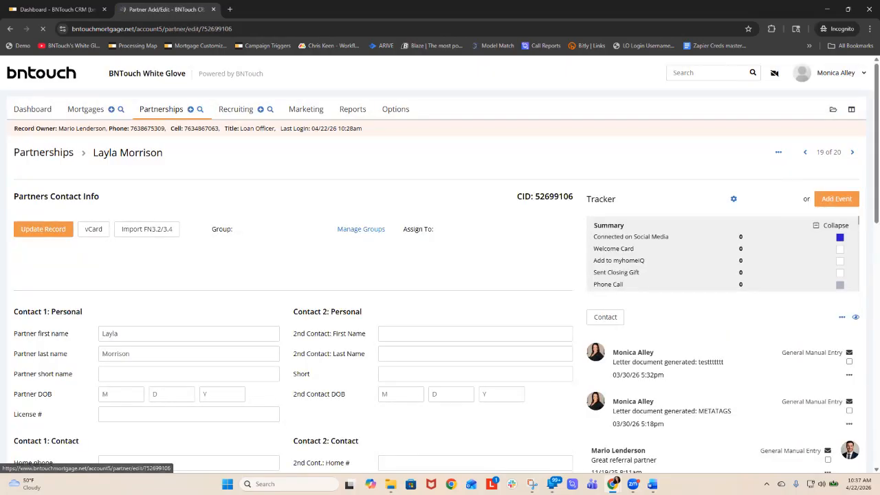
- Add the partner to the Monthly Calls group while keeping the Default group, and update the record
{"action": "left_click", "coordinate": [285, 219]}
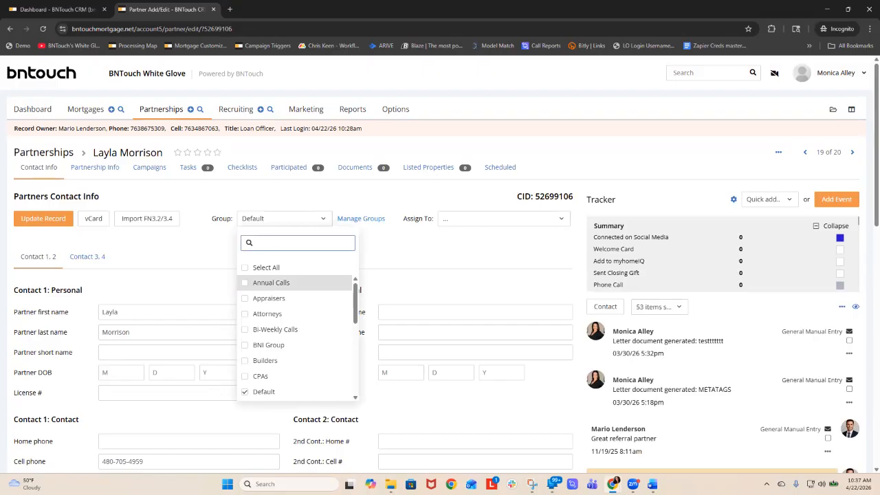
{"action": "scroll", "coordinate": [296, 330], "scroll_direction": "down", "scroll_amount": 4}
{"action": "scroll", "coordinate": [296, 330], "scroll_direction": "up", "scroll_amount": 1}
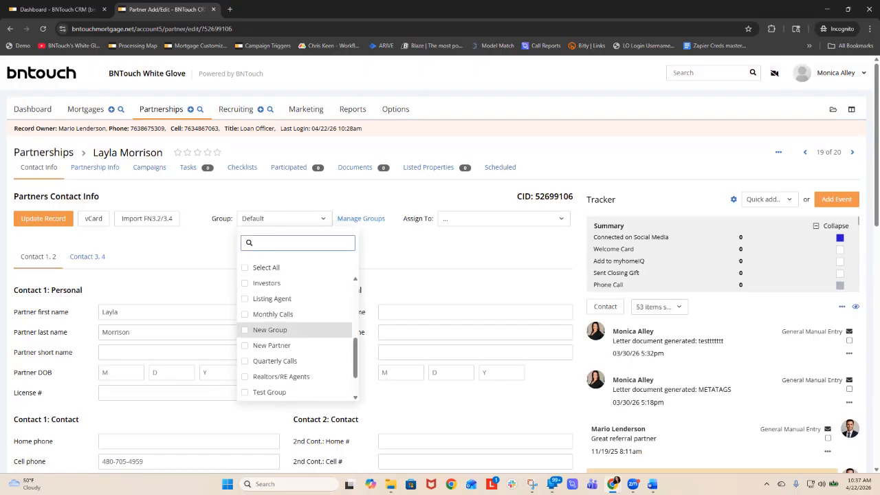
{"action": "left_click", "coordinate": [273, 315]}
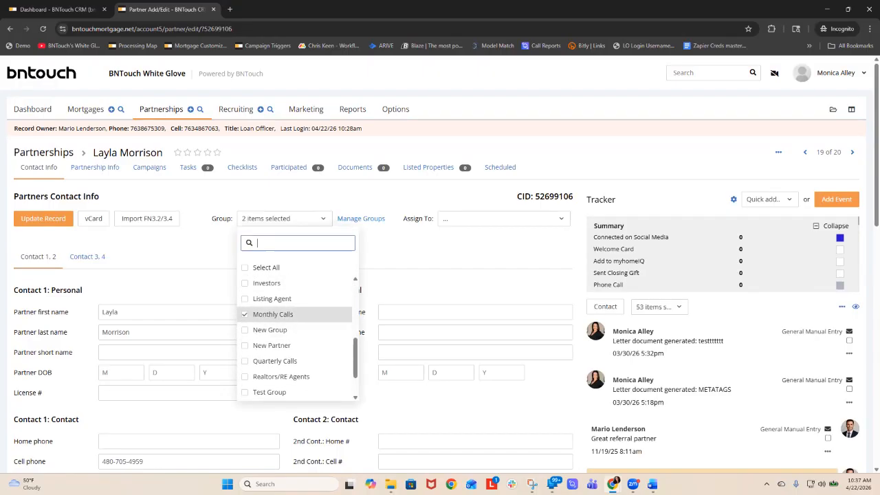
{"action": "left_click", "coordinate": [42, 218]}
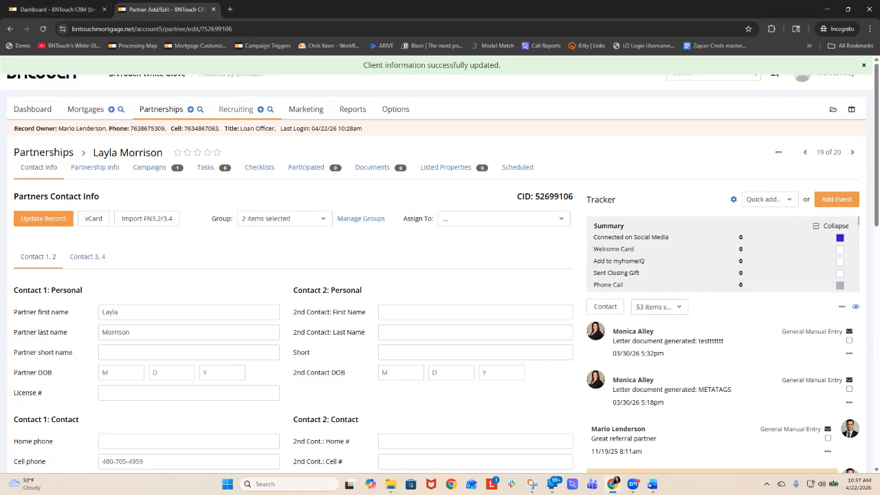
- Create a campaign named "Monthly Tasks" with Exclude Weekends, Start only once per client and the duplicate-email restriction set to No
{"action": "left_click", "coordinate": [305, 109]}
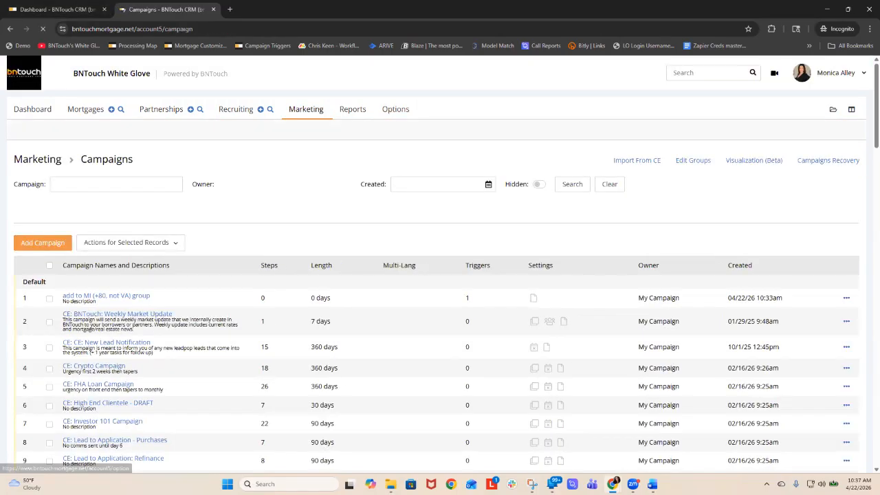
{"action": "left_click", "coordinate": [43, 242]}
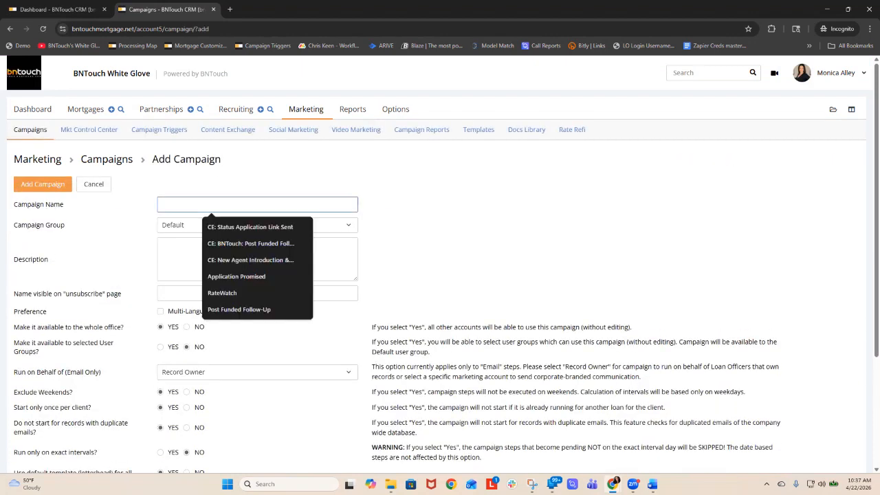
{"action": "type", "text": "Monthly"}
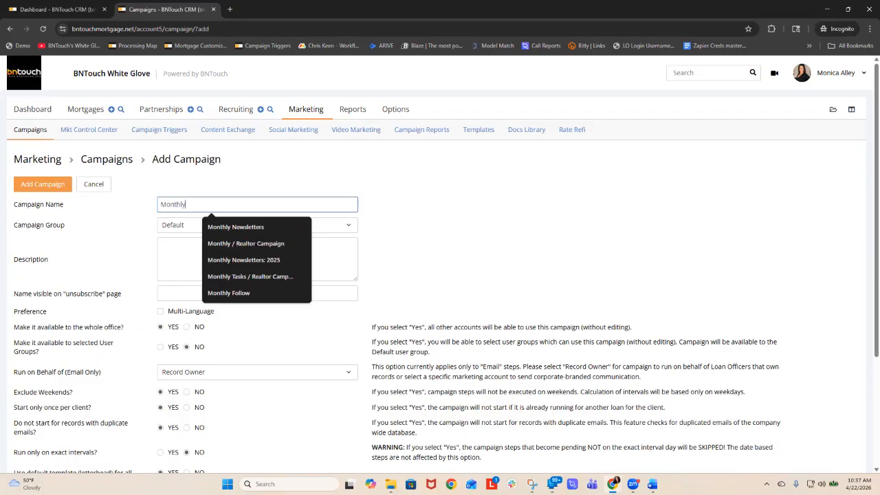
{"action": "type", "text": " Tasks"}
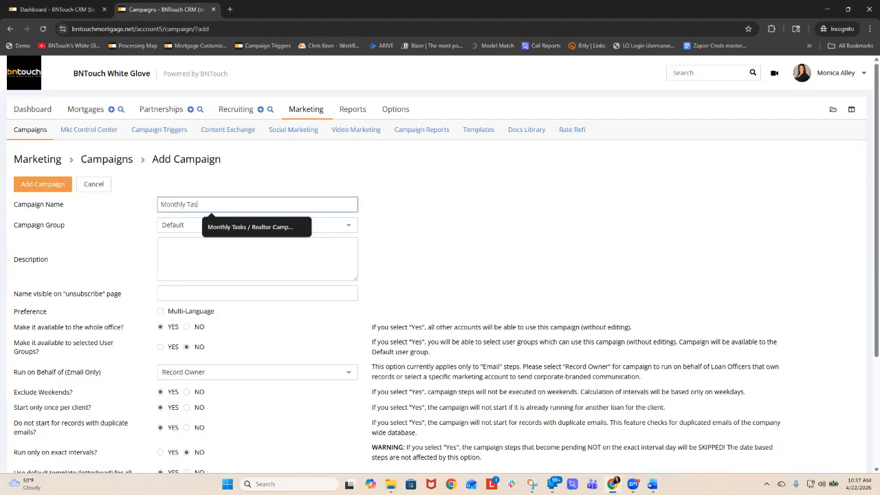
{"action": "key", "text": "Tab"}
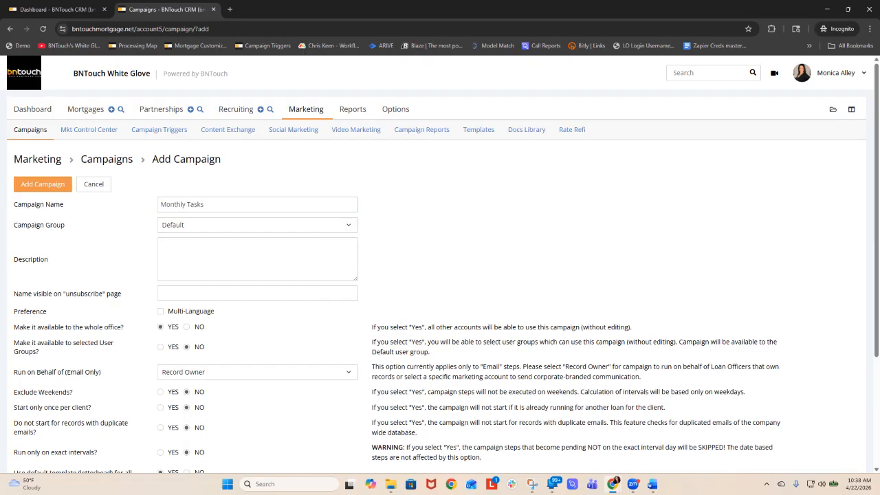
{"action": "left_click", "coordinate": [43, 183]}
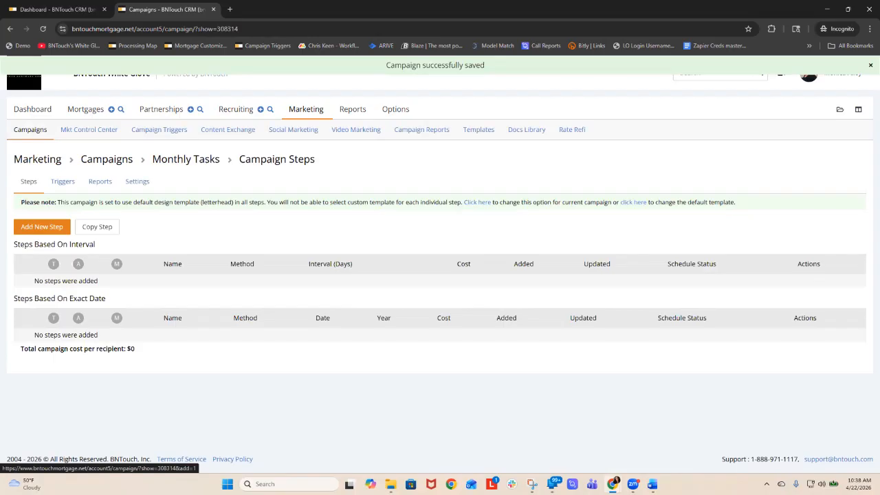
- Add an e-mail step to the Monthly Tasks campaign and address it to Self
{"action": "left_click", "coordinate": [42, 227]}
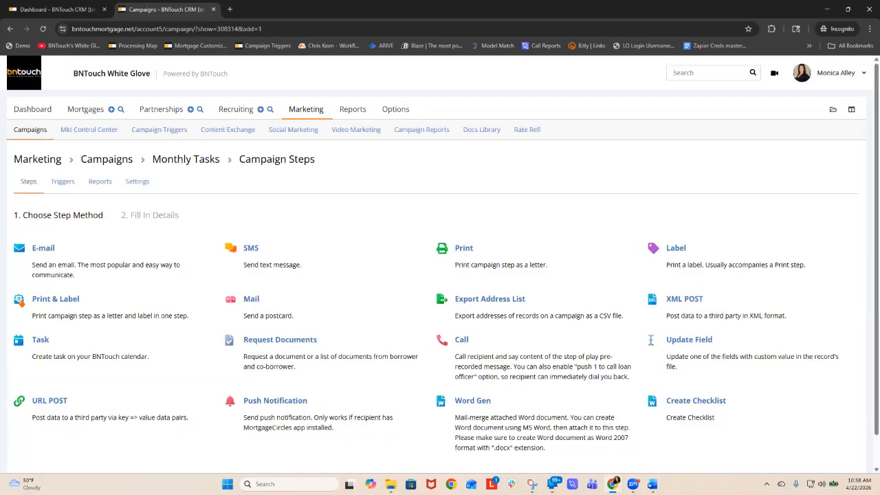
{"action": "left_click", "coordinate": [43, 248]}
{"action": "left_click", "coordinate": [186, 246]}
{"action": "scroll", "coordinate": [138, 330], "scroll_direction": "down", "scroll_amount": 3}
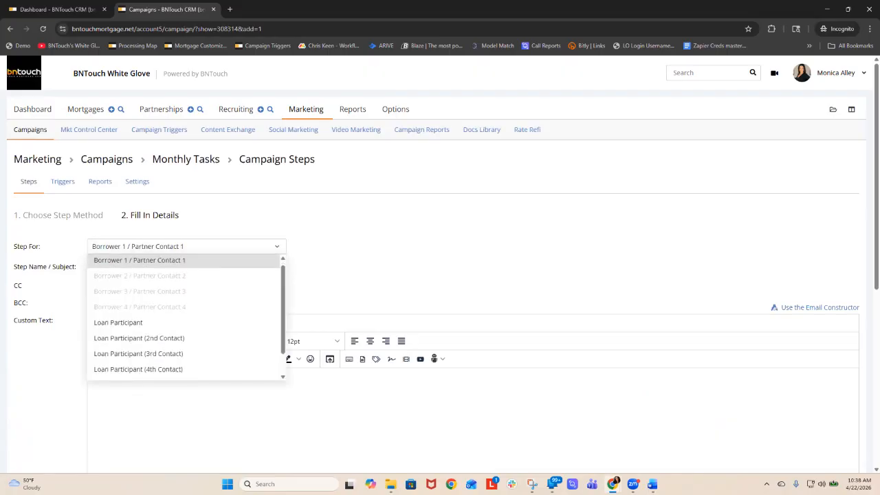
{"action": "left_click", "coordinate": [108, 358]}
- Enter "follow up on" as the step's subject and append the Borrower Full Name metatag, moving it out of the custom text
{"action": "left_click", "coordinate": [137, 267]}
{"action": "type", "text": "follow up on"}
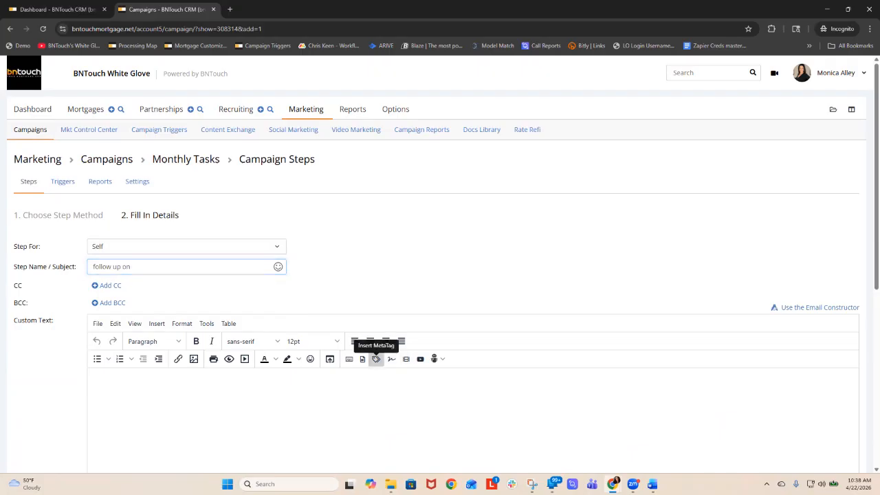
{"action": "left_click", "coordinate": [376, 359]}
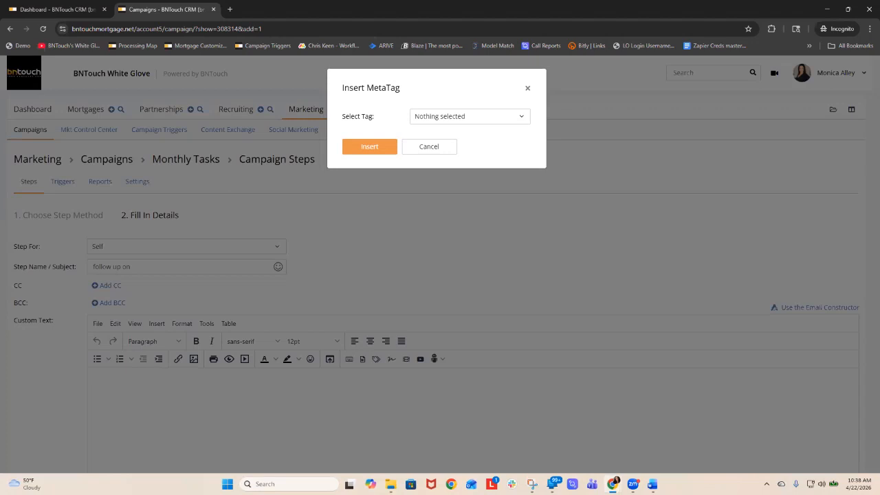
{"action": "left_click", "coordinate": [440, 116]}
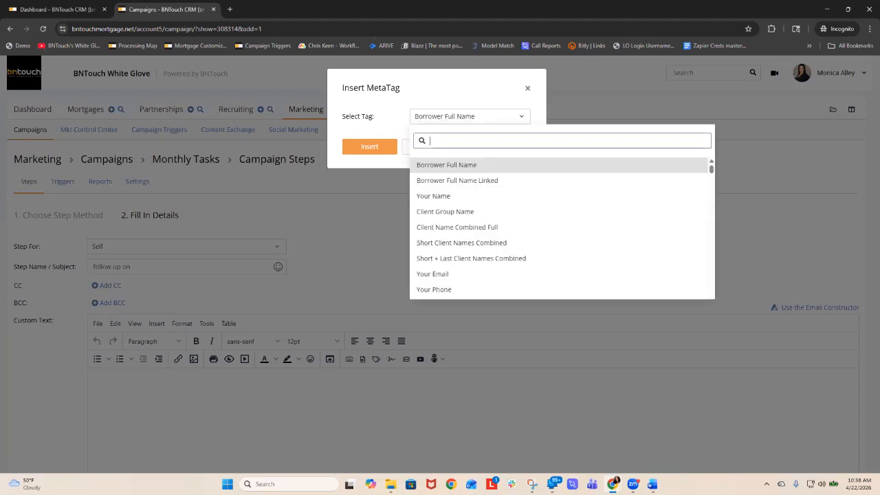
{"action": "left_click", "coordinate": [447, 165]}
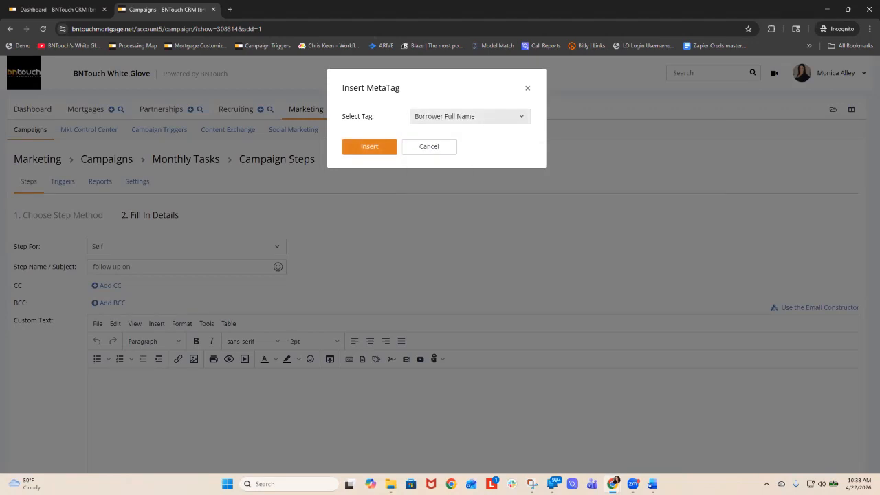
{"action": "left_click", "coordinate": [370, 147]}
{"action": "key", "text": "ctrl+a"}
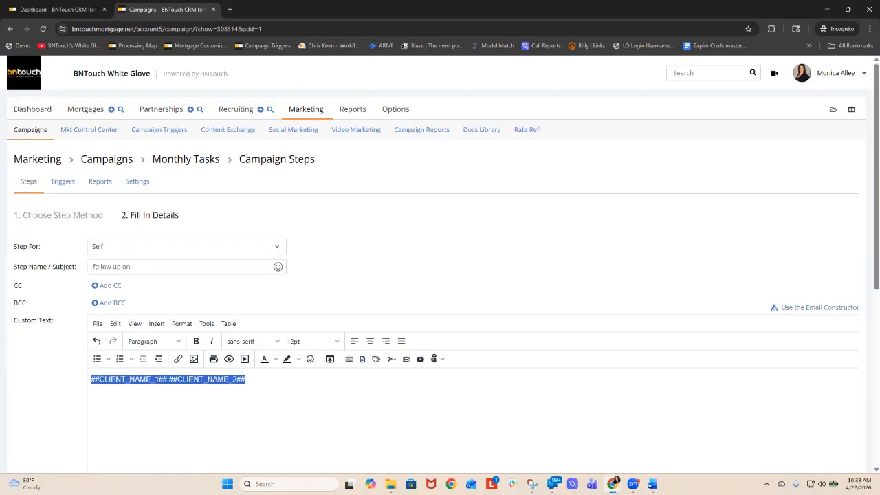
{"action": "key", "text": "ctrl+x"}
{"action": "left_click", "coordinate": [199, 266]}
{"action": "key", "text": "ctrl+v"}
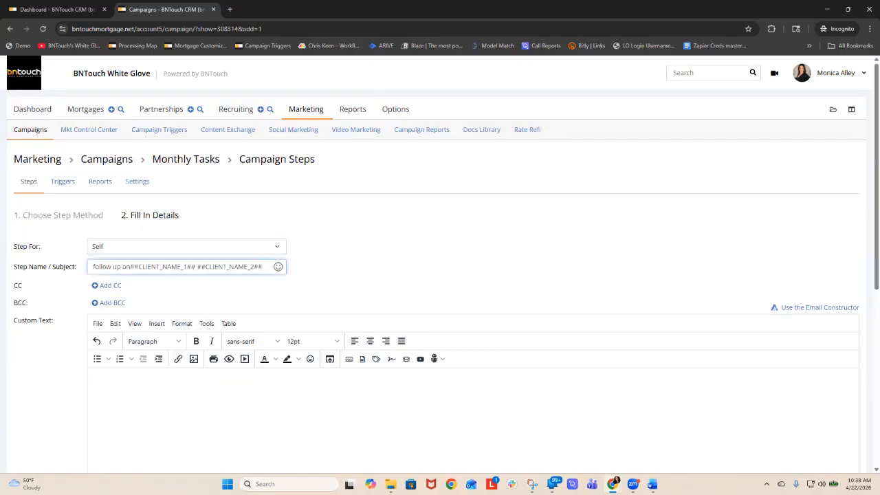
- Write "Follow up with" followed by the Borrower Full Name metatag in the step's custom text
{"action": "scroll", "coordinate": [440, 275], "scroll_direction": "down", "scroll_amount": 2}
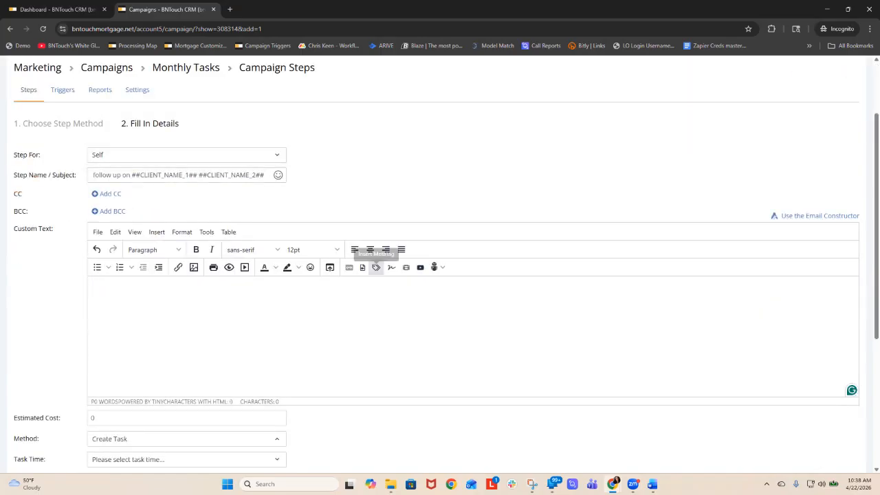
{"action": "left_click", "coordinate": [376, 267]}
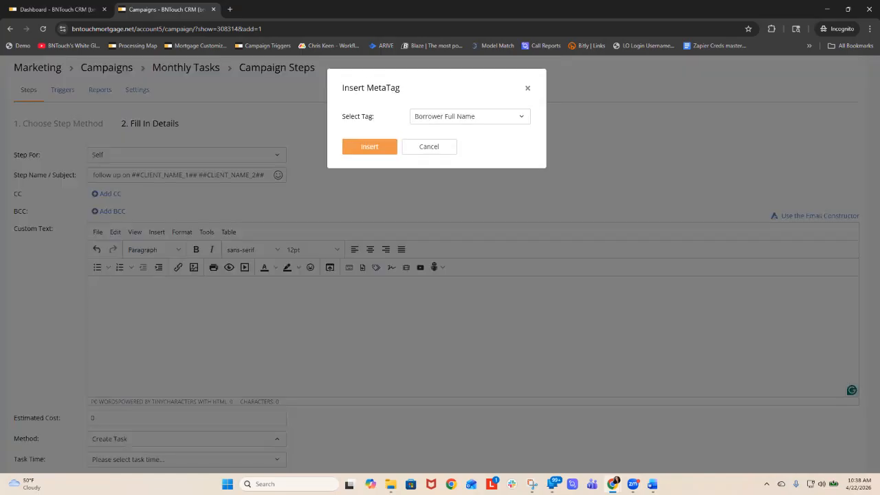
{"action": "left_click", "coordinate": [369, 147]}
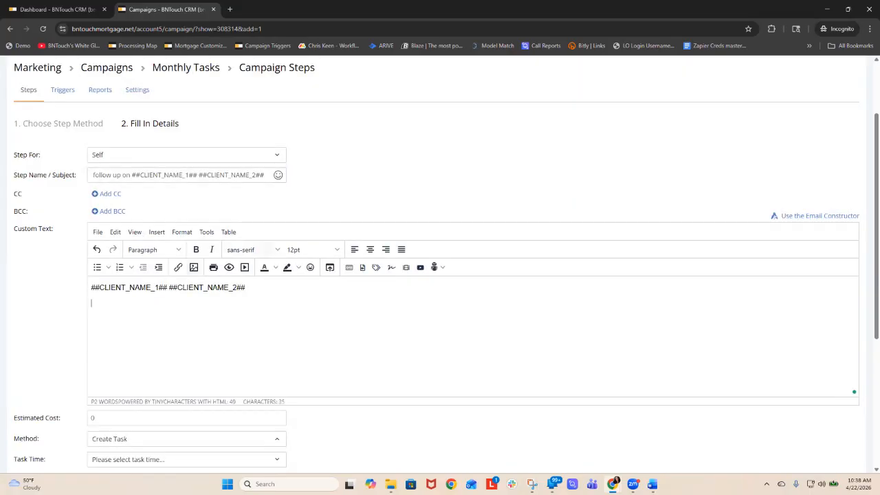
{"action": "left_click", "coordinate": [91, 288]}
{"action": "type", "text": "Follow up with"}
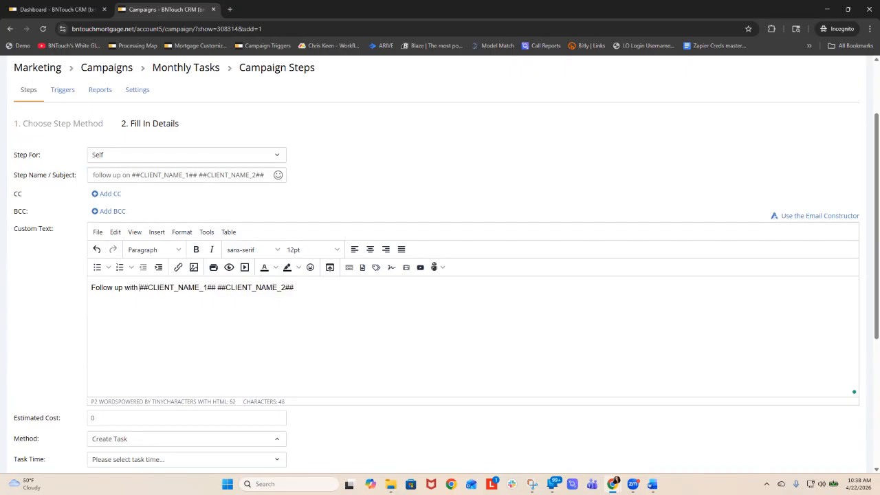
{"action": "key", "text": "Delete"}
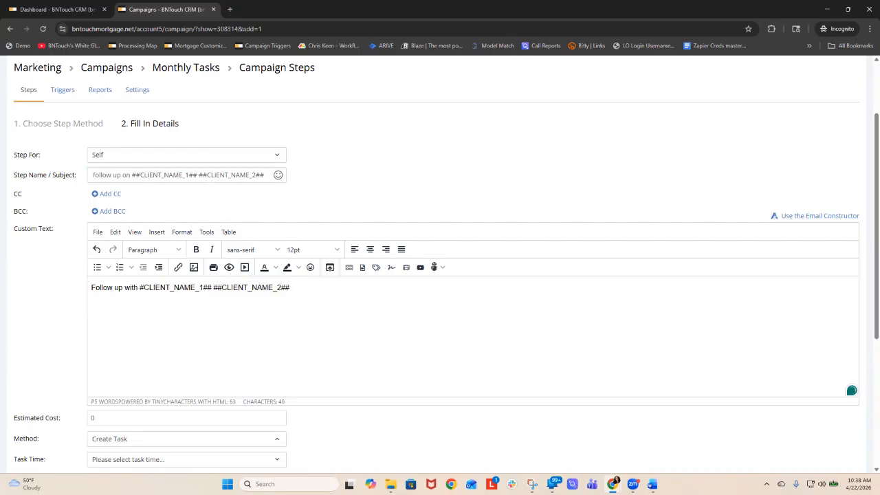
{"action": "type", "text": "#"}
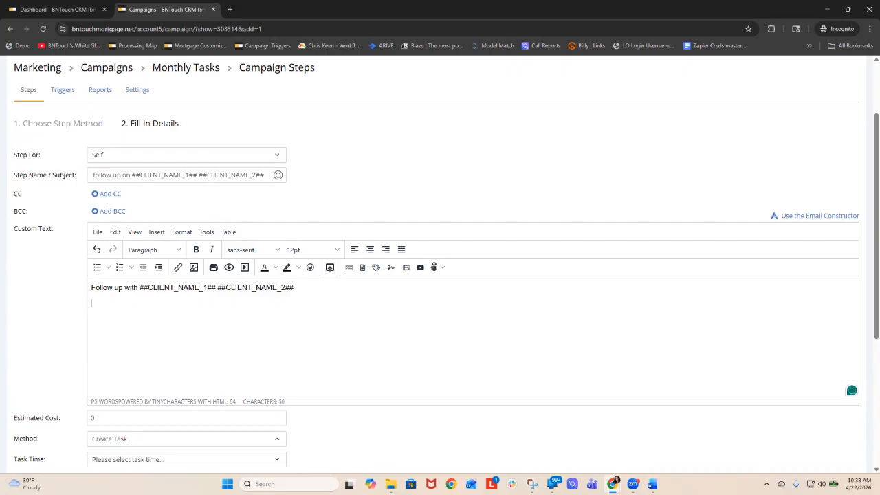
- Set the task time to Today at 7 am, enable auto-send, and schedule the step at a 30-day interval
{"action": "scroll", "coordinate": [440, 275], "scroll_direction": "down", "scroll_amount": 2}
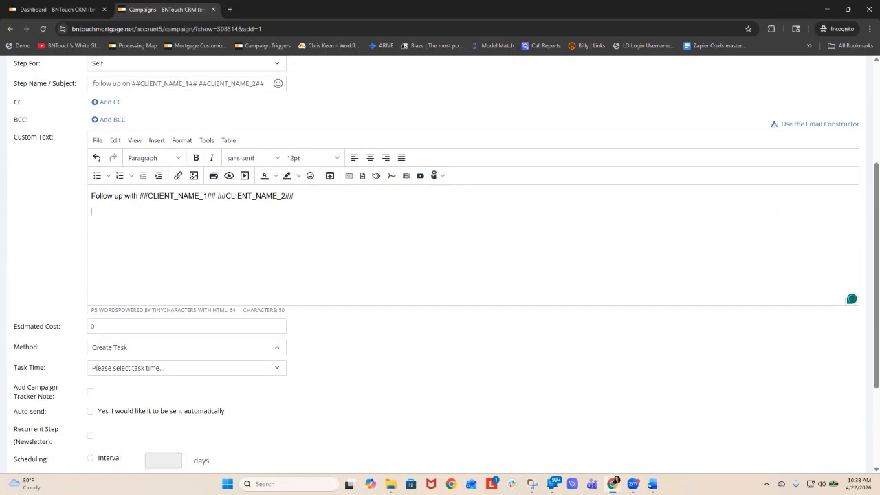
{"action": "left_click", "coordinate": [186, 368]}
{"action": "left_click", "coordinate": [115, 273]}
{"action": "left_click", "coordinate": [90, 411]}
{"action": "left_click", "coordinate": [90, 458]}
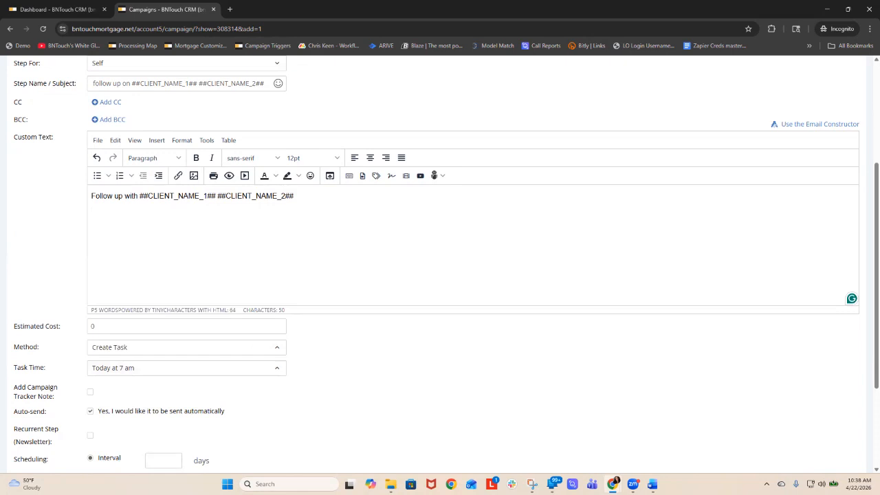
{"action": "scroll", "coordinate": [90, 458], "scroll_direction": "down", "scroll_amount": 3}
{"action": "left_click", "coordinate": [163, 323]}
{"action": "type", "text": "30"}
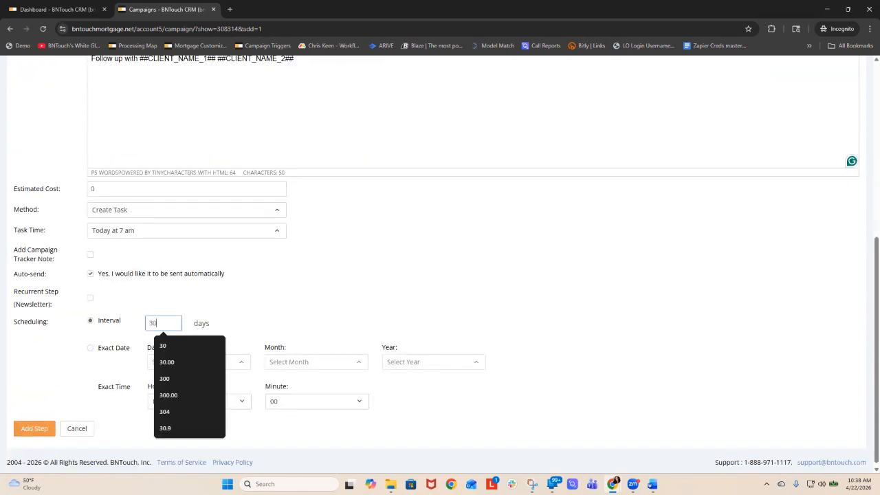
{"action": "left_click", "coordinate": [35, 429]}
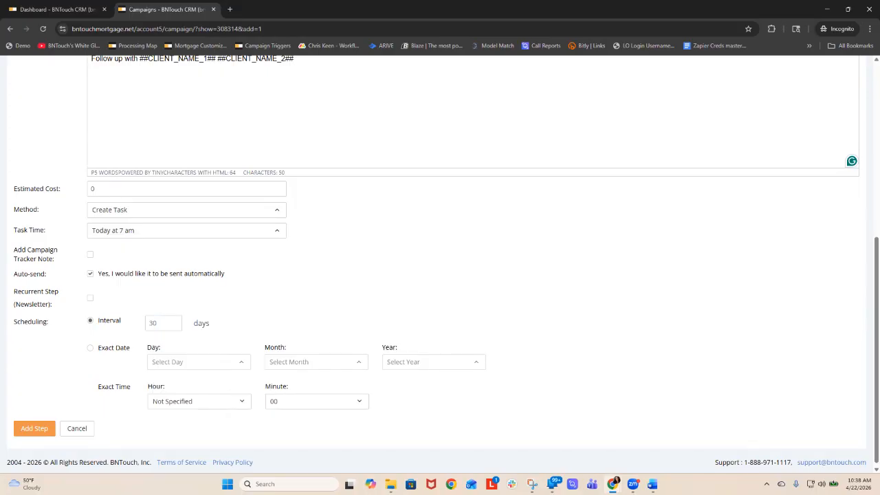
- Make the follow-up step recurrent 12 times, turn off its auto-send, and add it to the campaign
{"action": "left_click", "coordinate": [90, 298]}
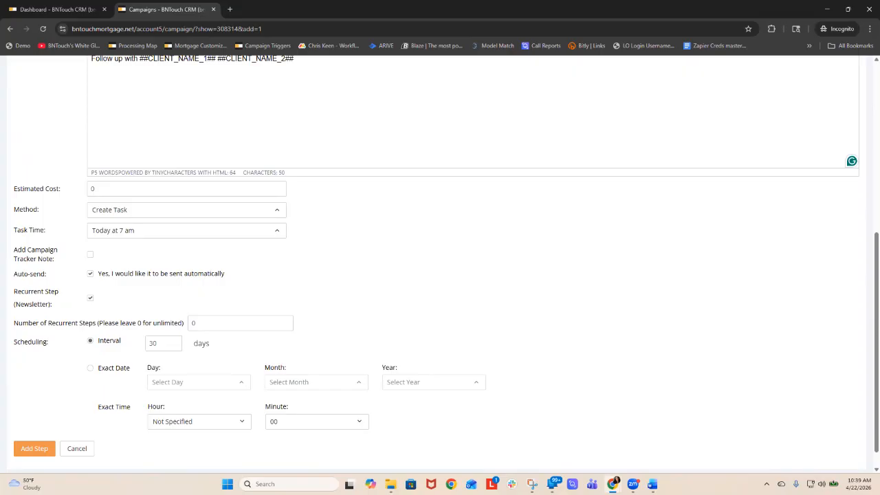
{"action": "key", "text": "Tab"}
{"action": "type", "text": "12"}
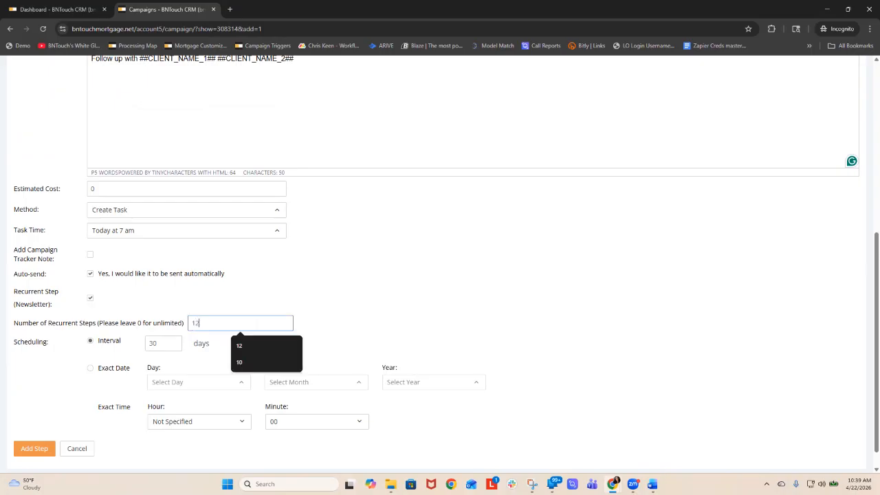
{"action": "left_click", "coordinate": [90, 274]}
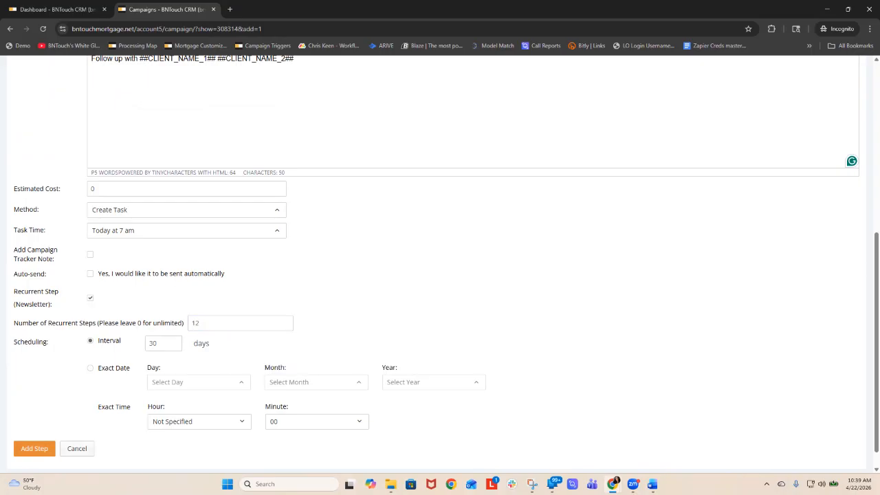
{"action": "left_click", "coordinate": [43, 448]}
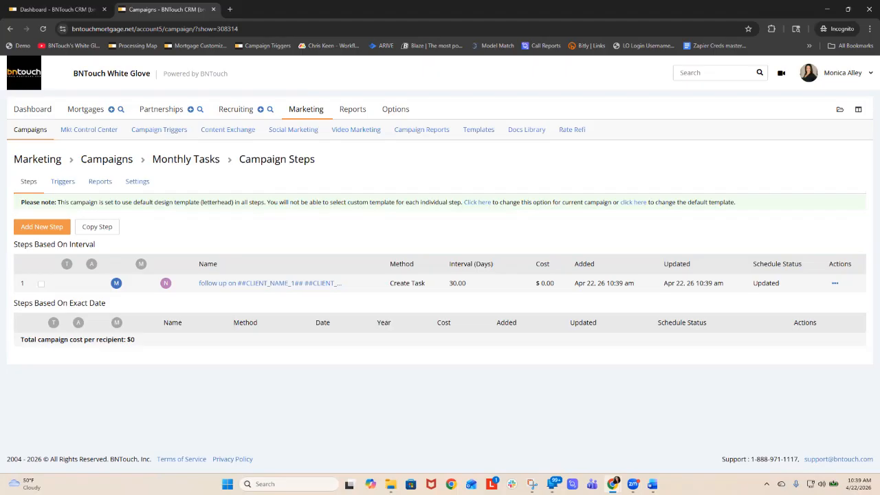
- Start a new Update Field step for Self in the Monthly Tasks campaign and name it "remove the group monthly"
{"action": "left_click", "coordinate": [42, 226]}
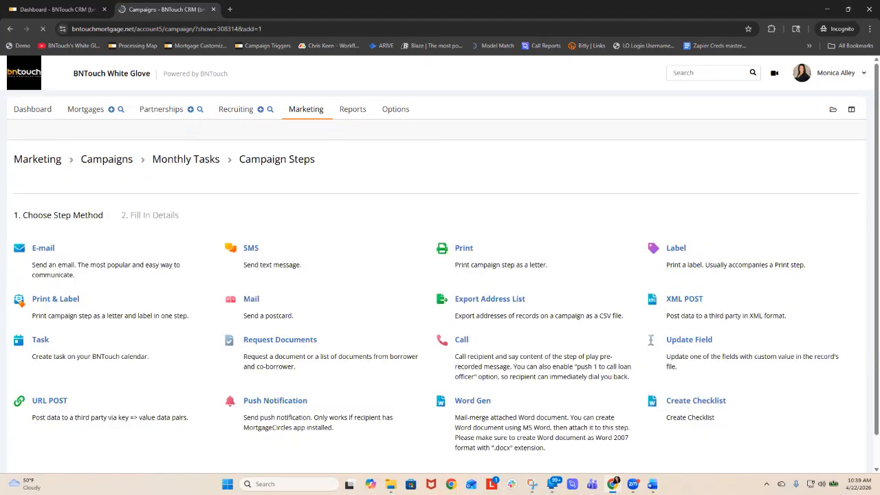
{"action": "left_click", "coordinate": [43, 248]}
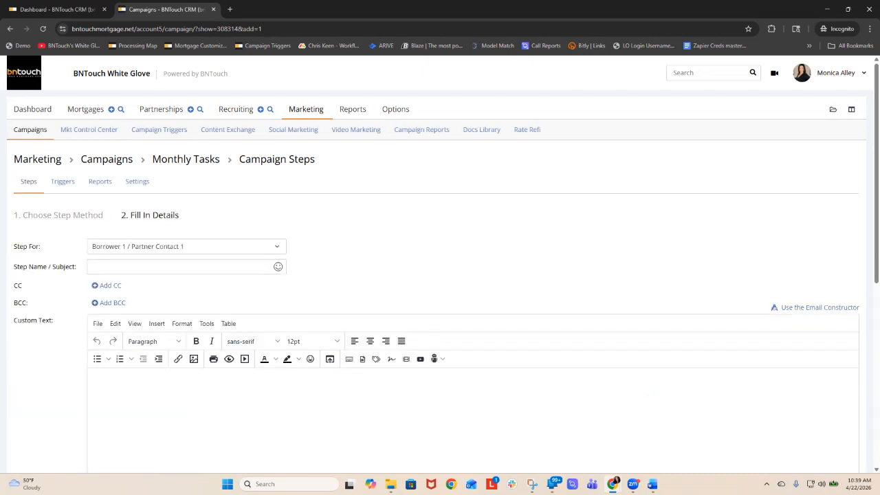
{"action": "left_click", "coordinate": [186, 247]}
{"action": "scroll", "coordinate": [182, 325], "scroll_direction": "down", "scroll_amount": 1}
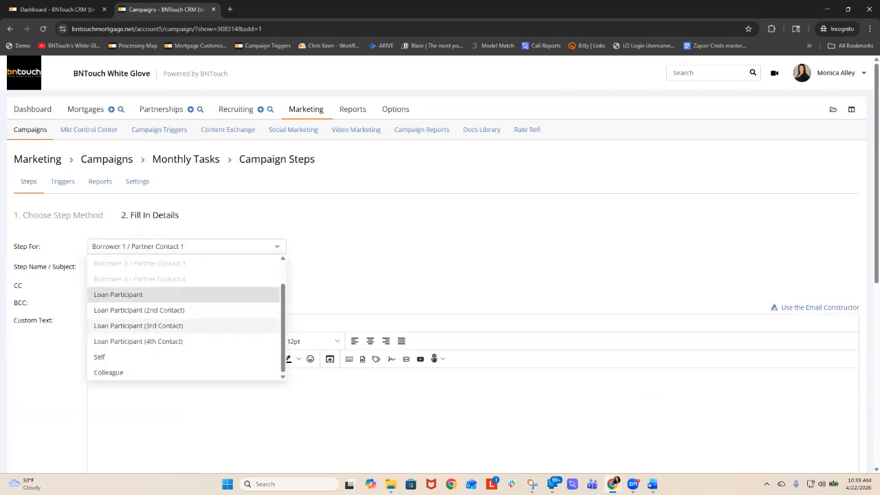
{"action": "left_click", "coordinate": [99, 357]}
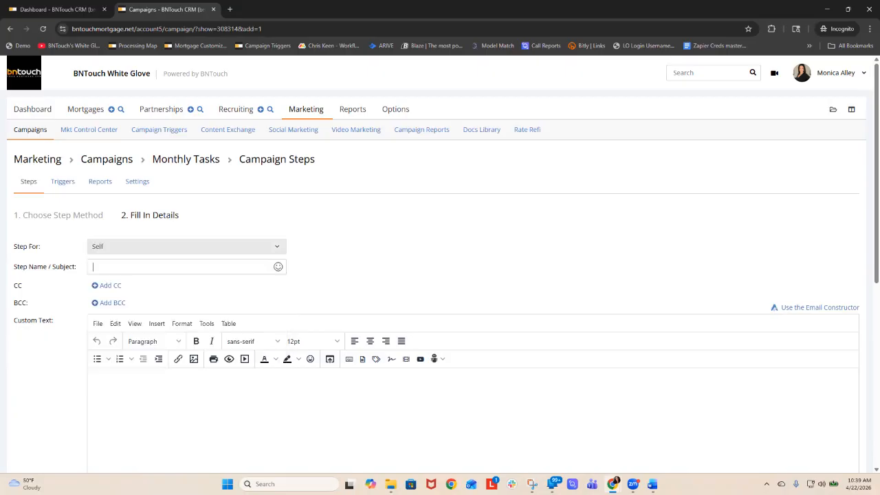
{"action": "type", "text": "remove "}
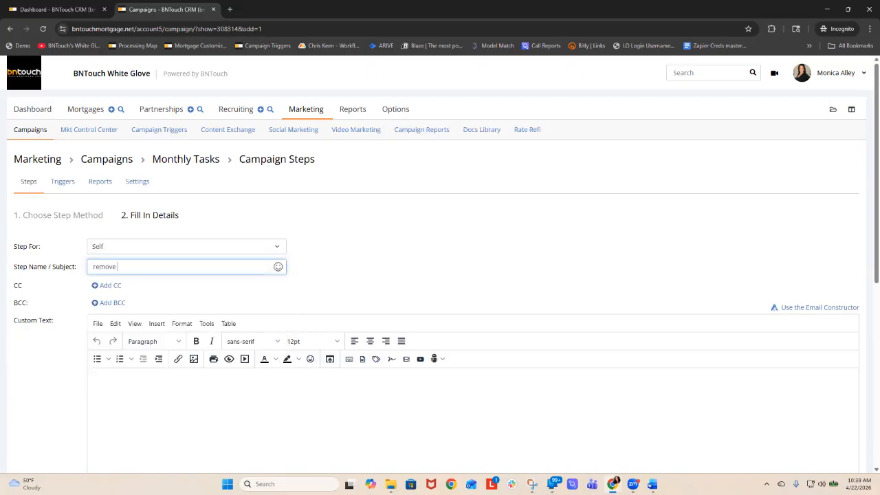
{"action": "type", "text": "the group monthl"}
{"action": "scroll", "coordinate": [440, 275], "scroll_direction": "down", "scroll_amount": 4}
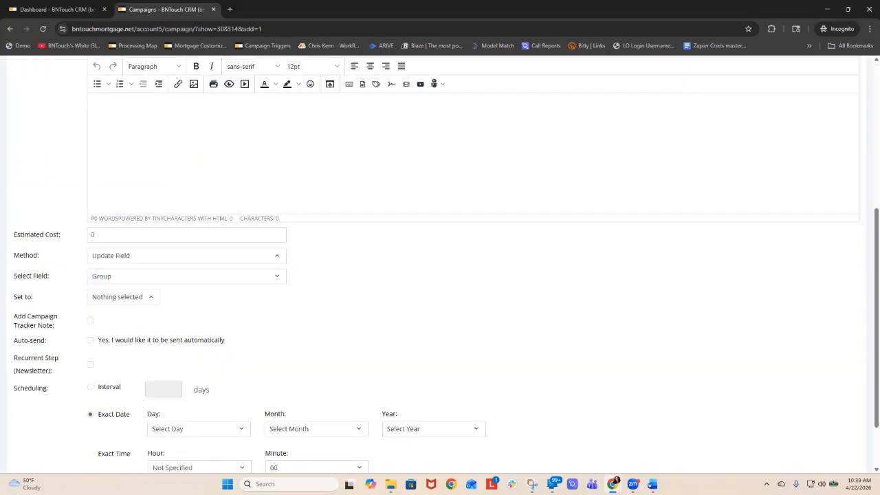
{"action": "left_click", "coordinate": [123, 297]}
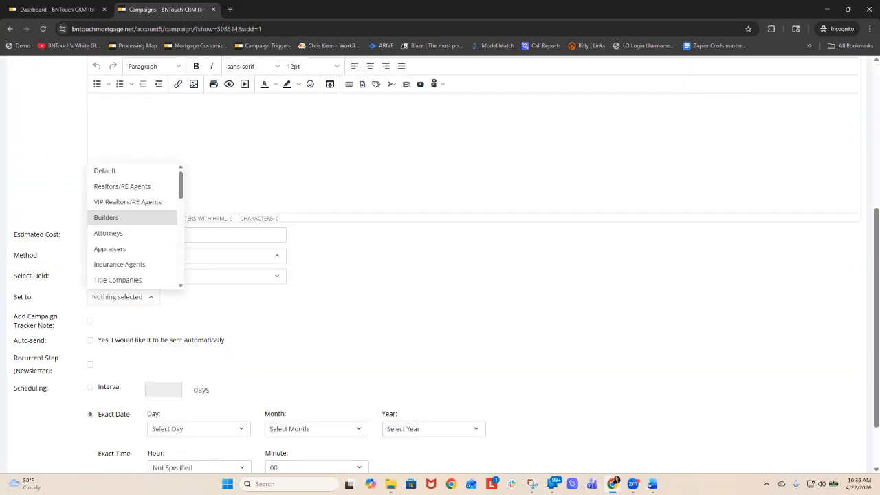
{"action": "scroll", "coordinate": [134, 227], "scroll_direction": "down", "scroll_amount": 3}
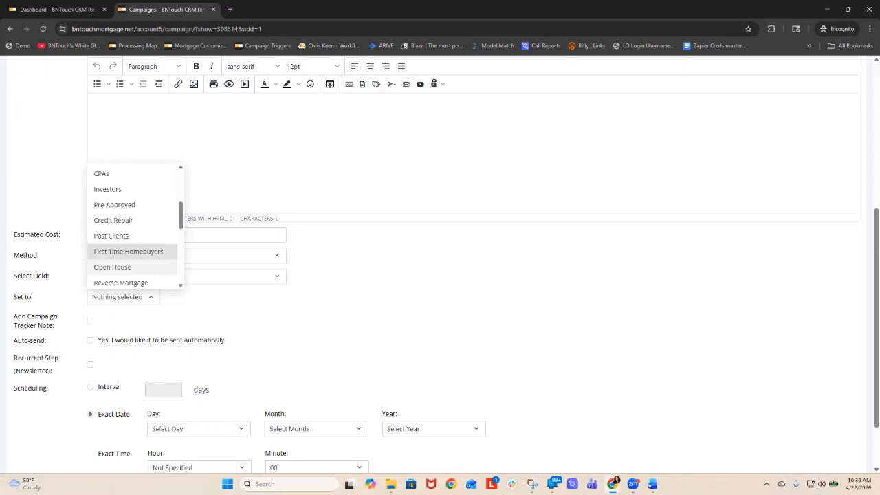
{"action": "key", "text": "Escape"}
- Set the field to update to Remove From Group and choose Monthly Calls as the group to remove
{"action": "left_click", "coordinate": [186, 276]}
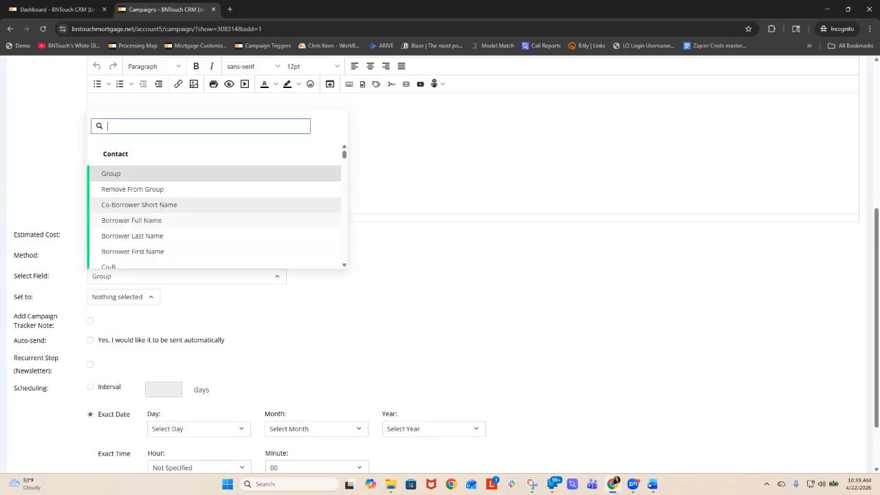
{"action": "left_click", "coordinate": [133, 189]}
{"action": "left_click", "coordinate": [124, 297]}
{"action": "scroll", "coordinate": [132, 221], "scroll_direction": "down", "scroll_amount": 4}
{"action": "scroll", "coordinate": [131, 241], "scroll_direction": "down", "scroll_amount": 3}
{"action": "scroll", "coordinate": [131, 240], "scroll_direction": "up", "scroll_amount": 3}
{"action": "scroll", "coordinate": [131, 227], "scroll_direction": "down", "scroll_amount": 4}
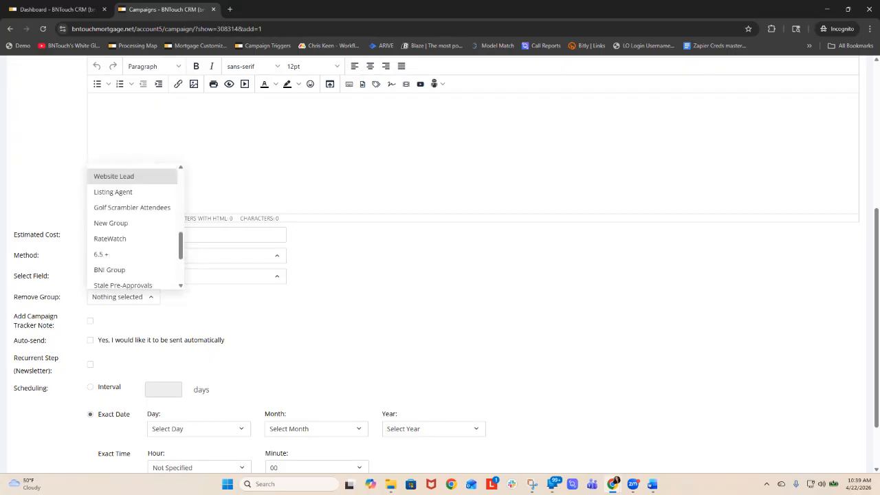
{"action": "left_click", "coordinate": [113, 232]}
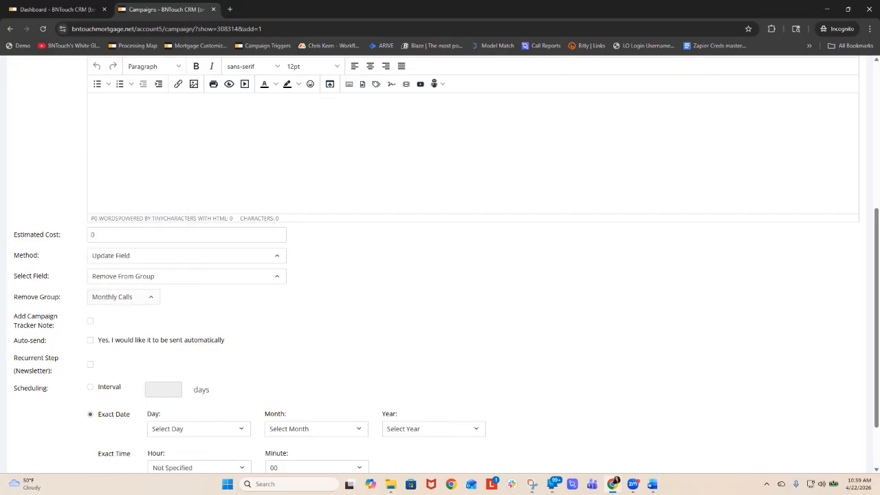
- Schedule the group removal at a 365-day interval with automatic sending enabled, and add the step
{"action": "left_click", "coordinate": [90, 387]}
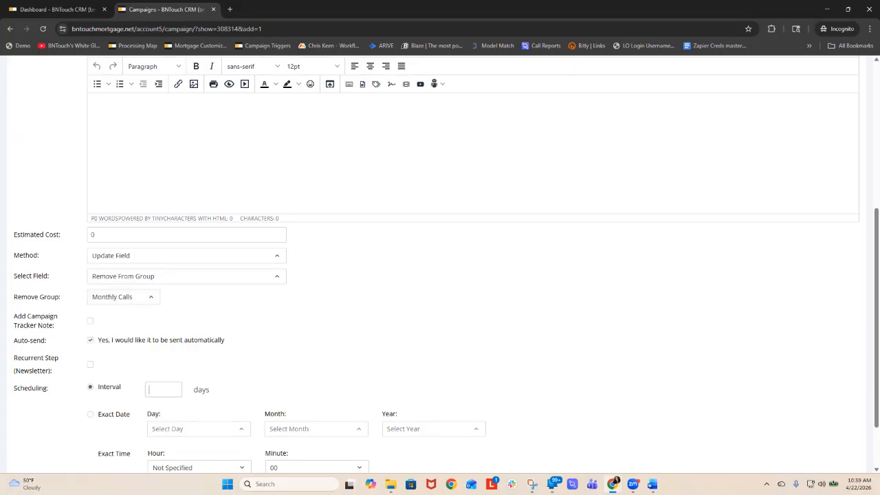
{"action": "type", "text": "32"}
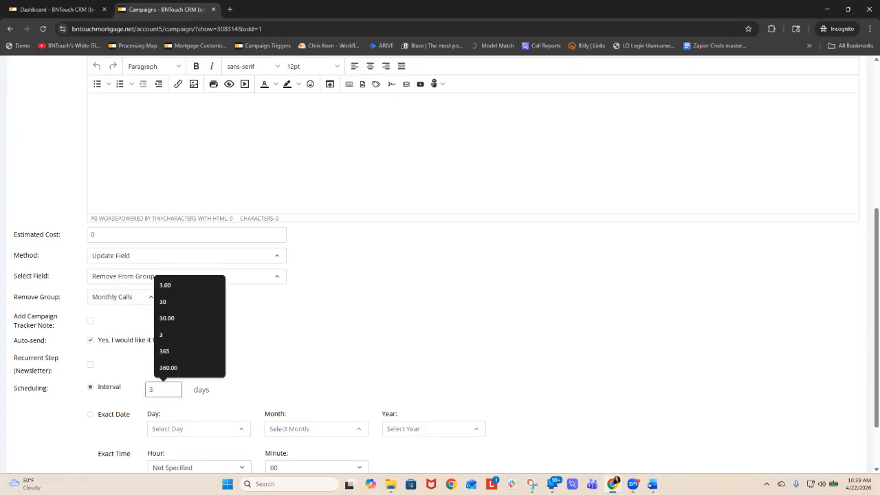
{"action": "type", "text": "65"}
{"action": "left_click", "coordinate": [330, 365]}
{"action": "scroll", "coordinate": [330, 365], "scroll_direction": "down", "scroll_amount": 3}
{"action": "left_click", "coordinate": [34, 425]}
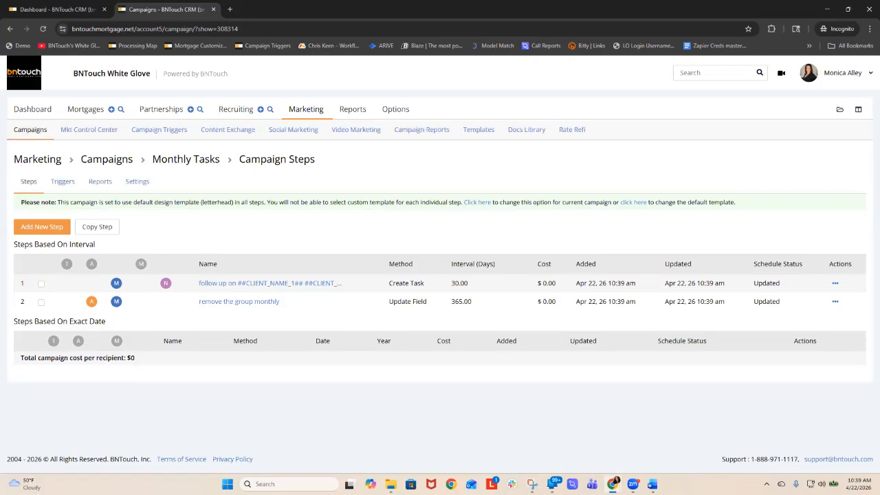
- Start a new Update Field step for Self in the Monthly Tasks campaign and name it "add to quarterly"
{"action": "left_click", "coordinate": [41, 226]}
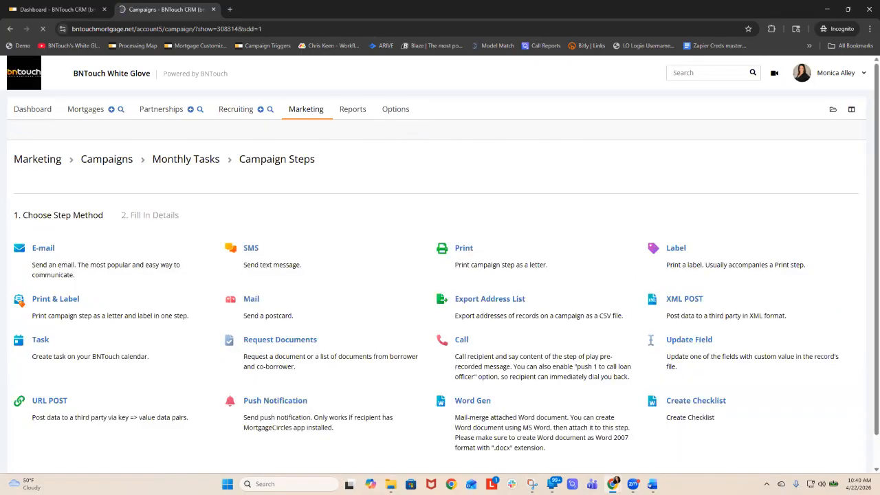
{"action": "left_click", "coordinate": [43, 248]}
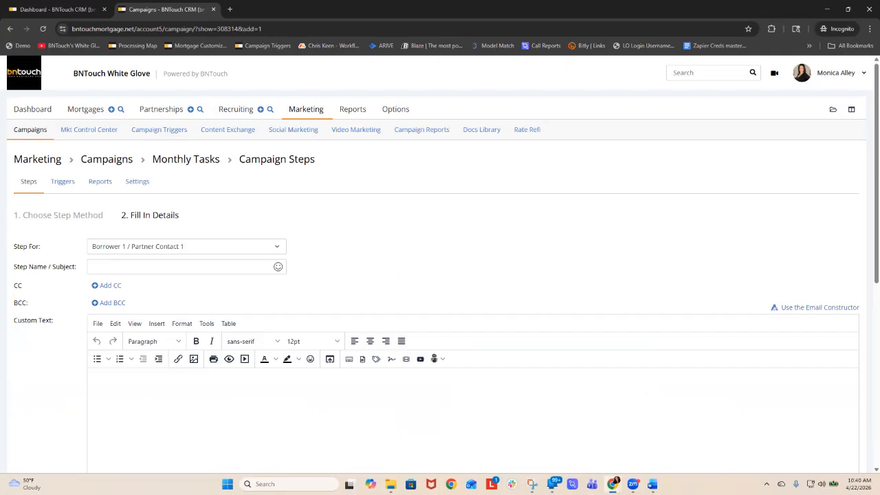
{"action": "left_click", "coordinate": [186, 246]}
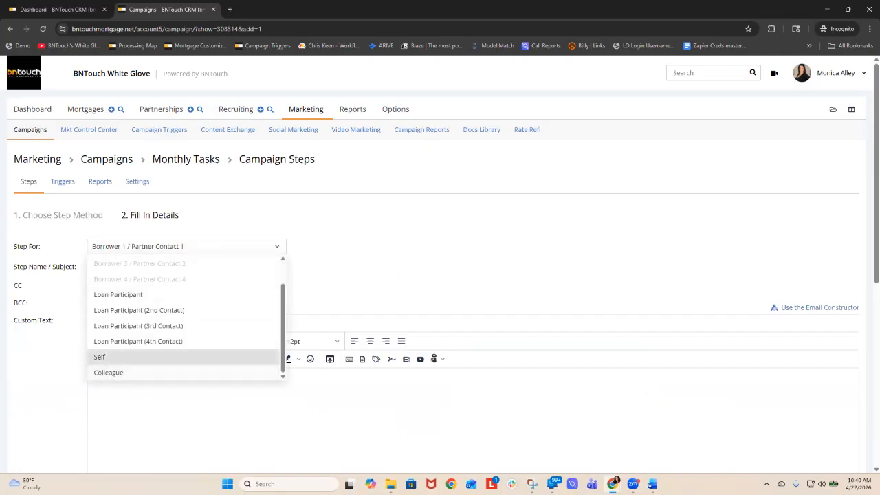
{"action": "left_click", "coordinate": [100, 356]}
{"action": "left_click", "coordinate": [179, 266]}
{"action": "type", "text": "acd to quarterly"}
- Set the group that the "add to quarterly" step assigns to Quarterly Calls
{"action": "scroll", "coordinate": [440, 275], "scroll_direction": "down", "scroll_amount": 3}
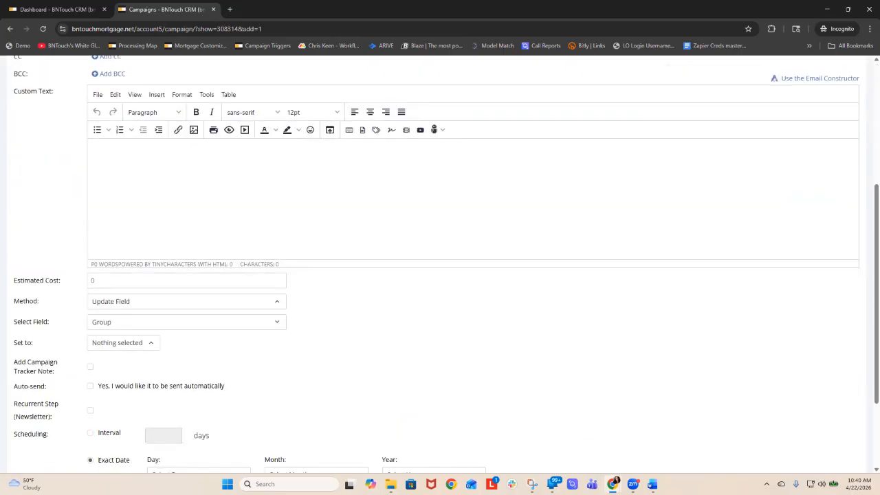
{"action": "left_click", "coordinate": [124, 343]}
{"action": "scroll", "coordinate": [130, 302], "scroll_direction": "down", "scroll_amount": 5}
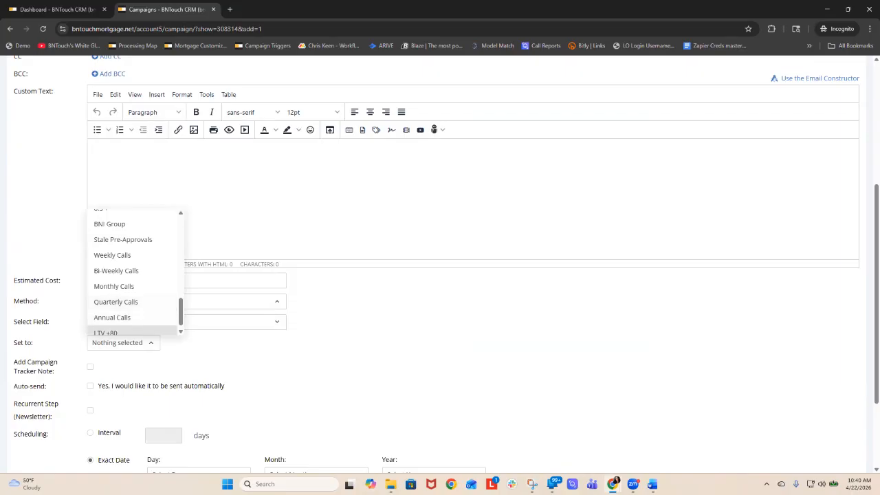
{"action": "left_click", "coordinate": [116, 301]}
- Schedule the quarterly group assignment at a 366-day interval with automatic sending enabled, and add the step
{"action": "left_click", "coordinate": [90, 433]}
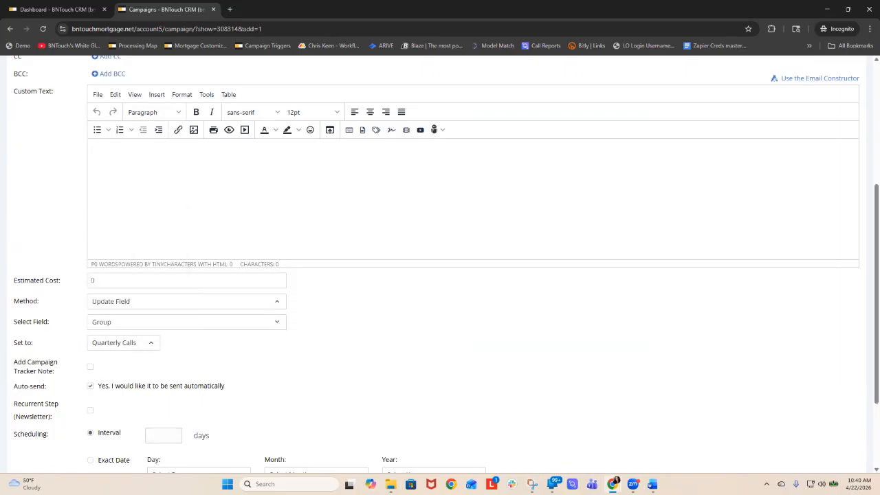
{"action": "left_click", "coordinate": [164, 435]}
{"action": "type", "text": "366"}
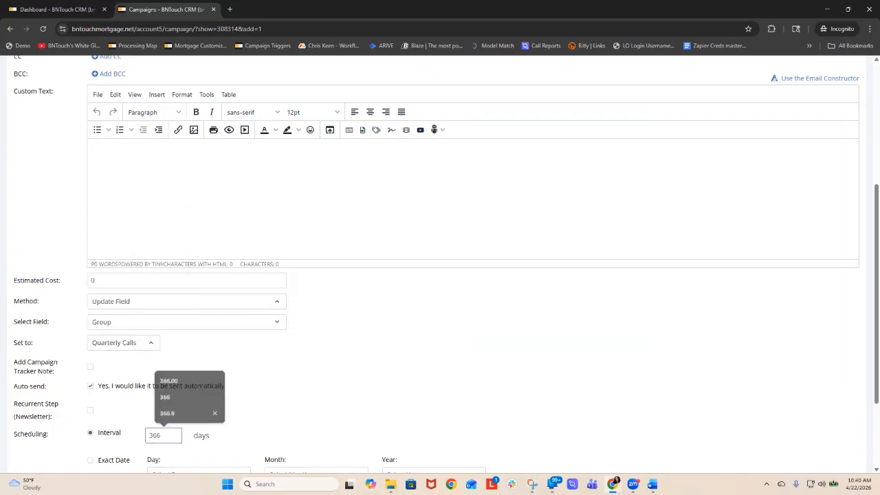
{"action": "scroll", "coordinate": [440, 275], "scroll_direction": "down", "scroll_amount": 2}
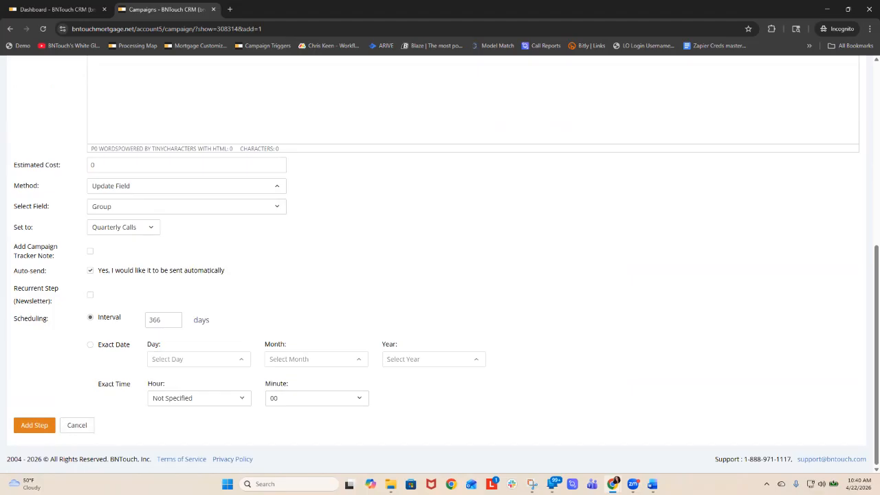
{"action": "left_click", "coordinate": [34, 425]}
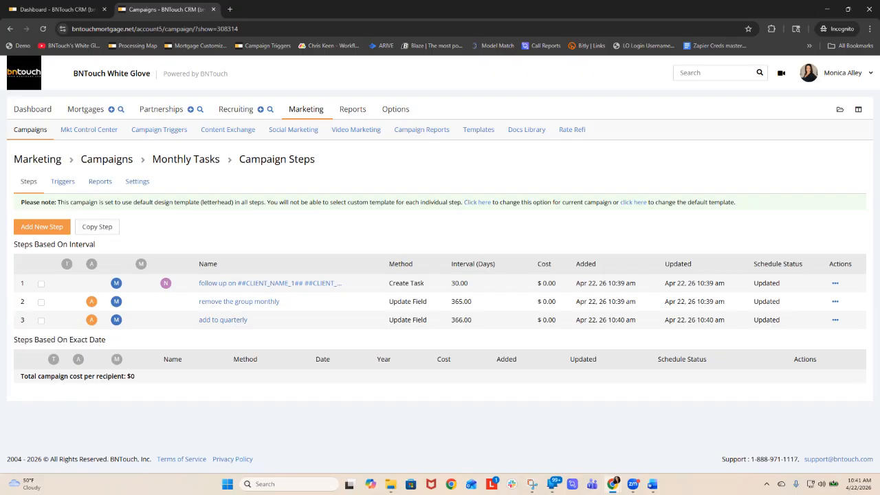
- Open the realtor's record in row 16 of the Biz Card Collected partner pipeline and examine its Partnership Info and Follow Up Plan
{"action": "left_click", "coordinate": [85, 109]}
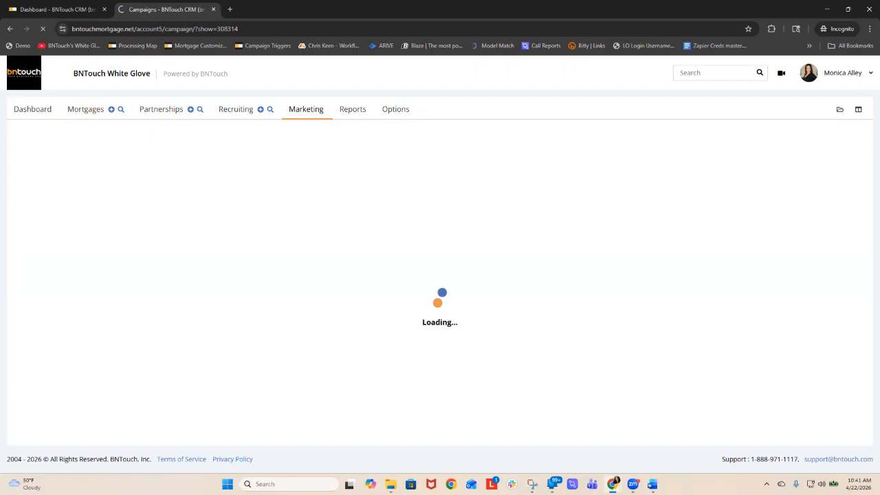
{"action": "left_click", "coordinate": [160, 109]}
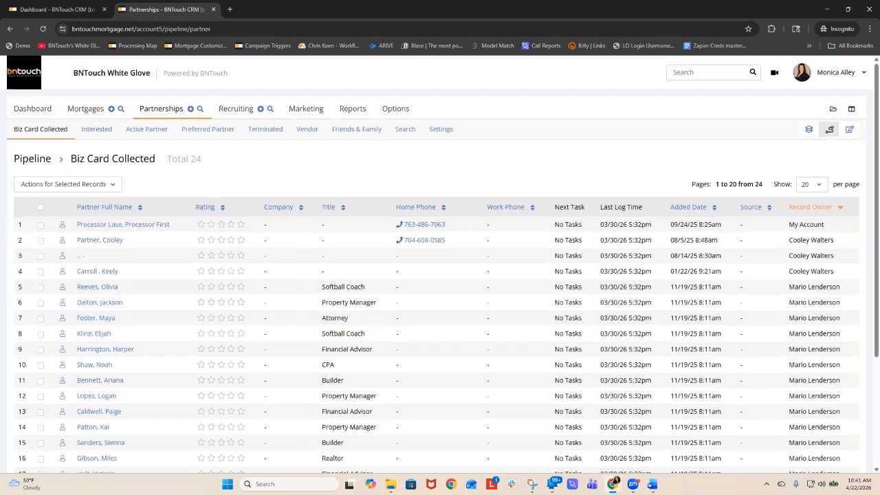
{"action": "scroll", "coordinate": [440, 275], "scroll_direction": "down", "scroll_amount": 2}
{"action": "left_click", "coordinate": [102, 367]}
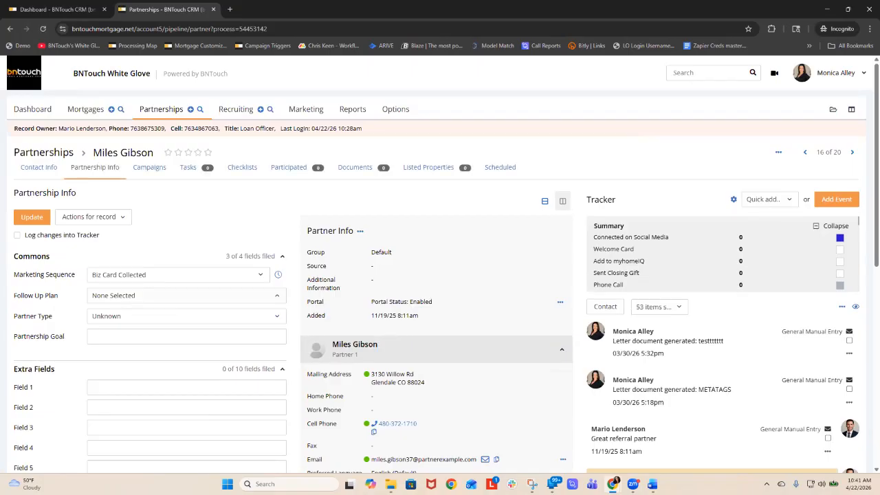
{"action": "left_click", "coordinate": [186, 295]}
{"action": "left_click", "coordinate": [187, 296]}
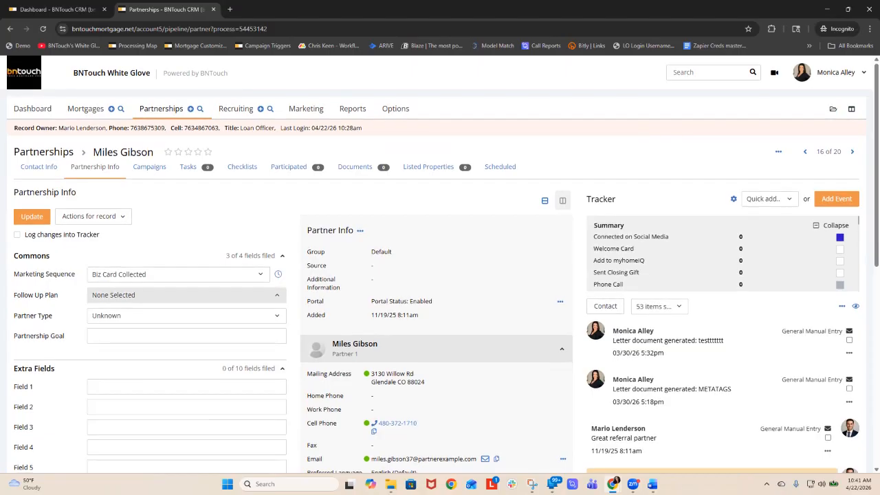
{"action": "scroll", "coordinate": [440, 264], "scroll_direction": "down", "scroll_amount": 2}
{"action": "scroll", "coordinate": [440, 264], "scroll_direction": "up", "scroll_amount": 1}
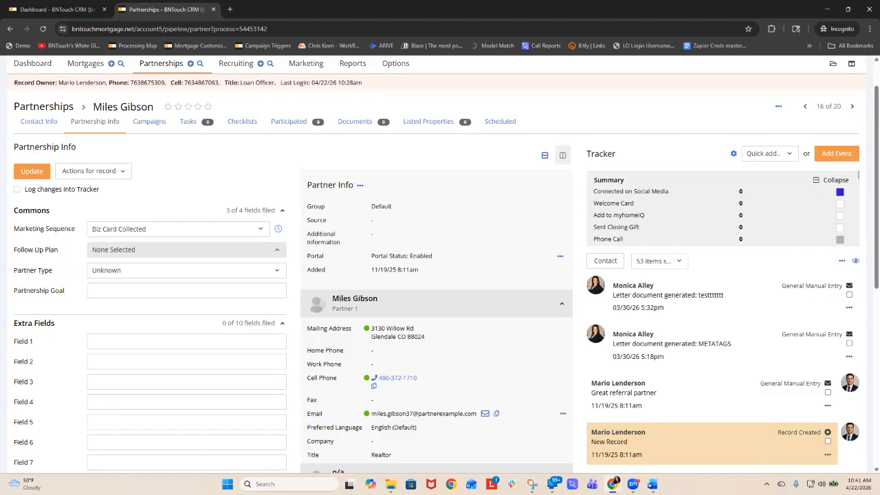
{"action": "scroll", "coordinate": [440, 264], "scroll_direction": "up", "scroll_amount": 1}
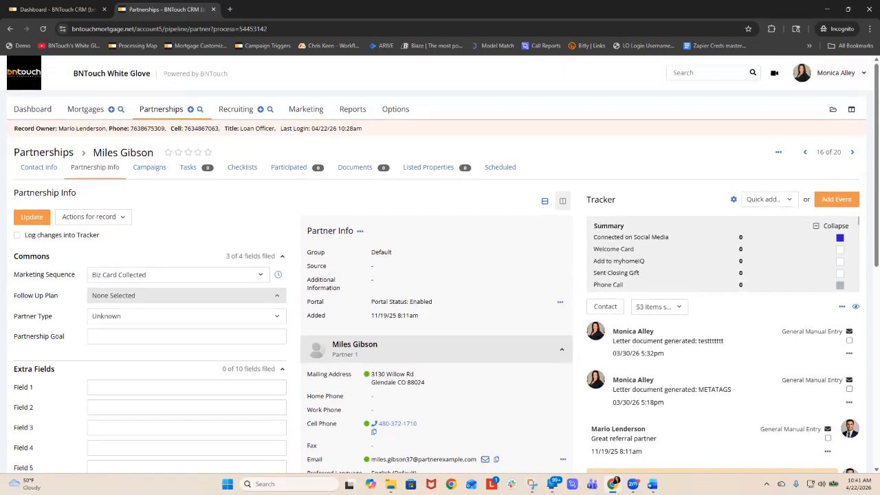
- Create a campaign named "HOT lead" with weekend exclusion and the start-only-once-per-client option both set to No
{"action": "left_click", "coordinate": [306, 109]}
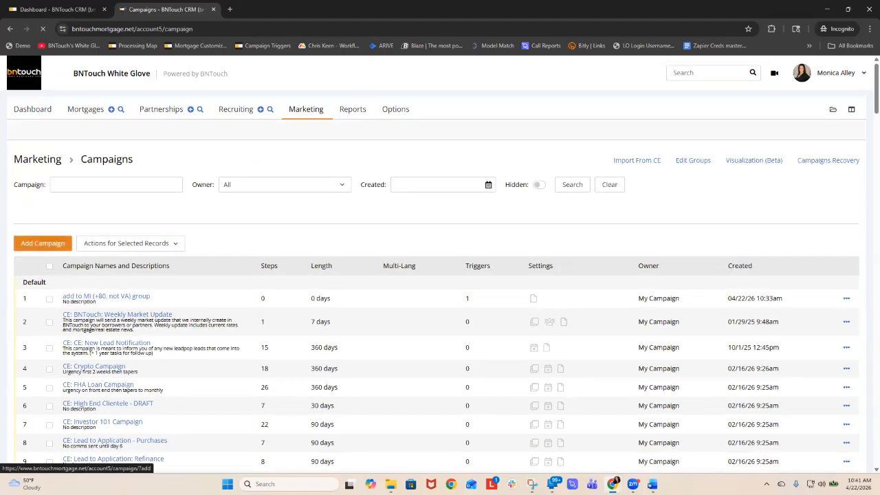
{"action": "left_click", "coordinate": [42, 242]}
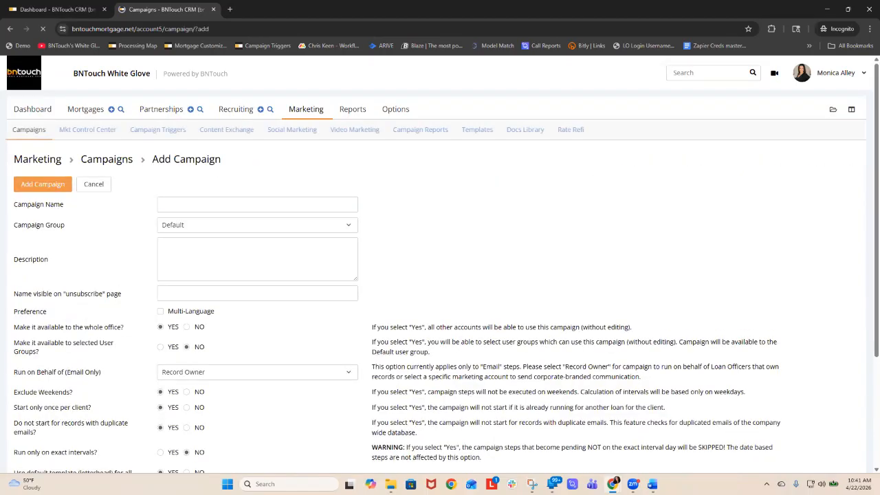
{"action": "type", "text": "HOT"}
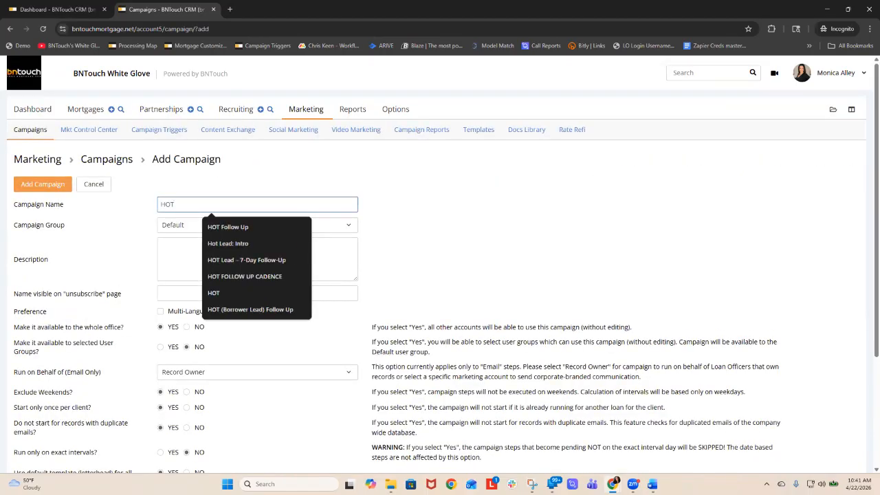
{"action": "type", "text": " lead"}
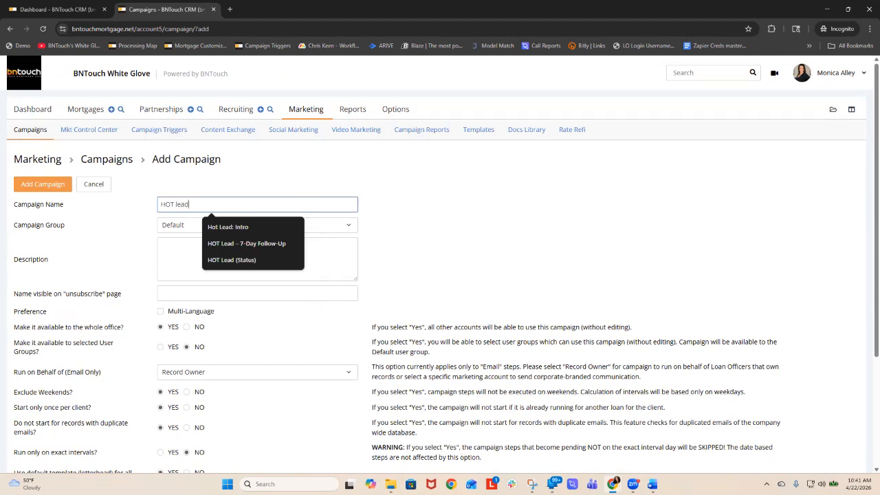
{"action": "left_click", "coordinate": [186, 392]}
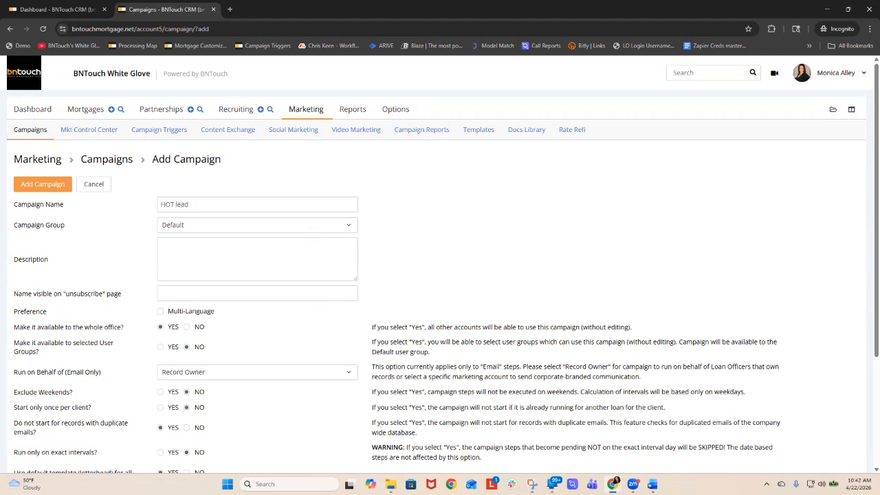
{"action": "left_click", "coordinate": [43, 184]}
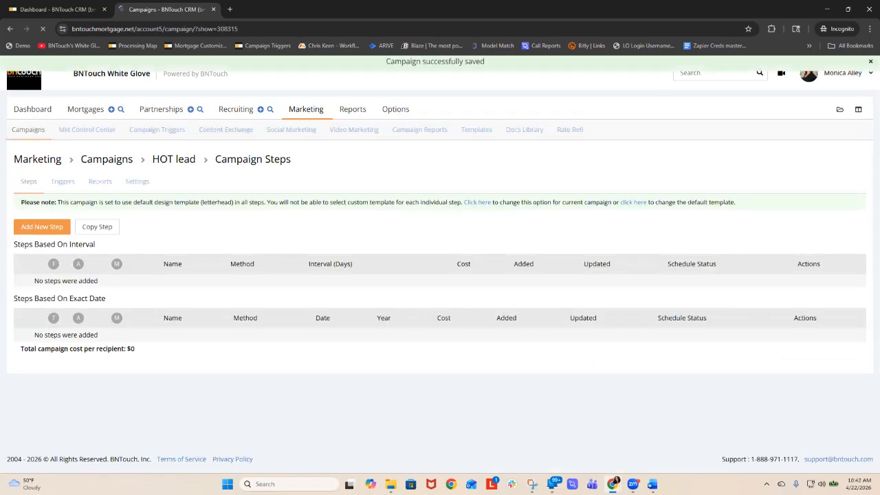
- Start a new Update Field step in the HOT lead campaign and name it "add to group weekly"
{"action": "left_click", "coordinate": [41, 227]}
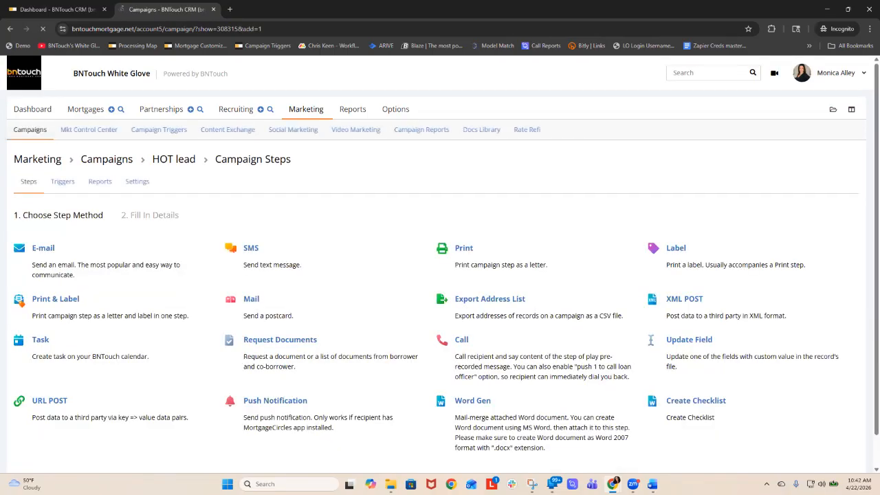
{"action": "left_click", "coordinate": [43, 248]}
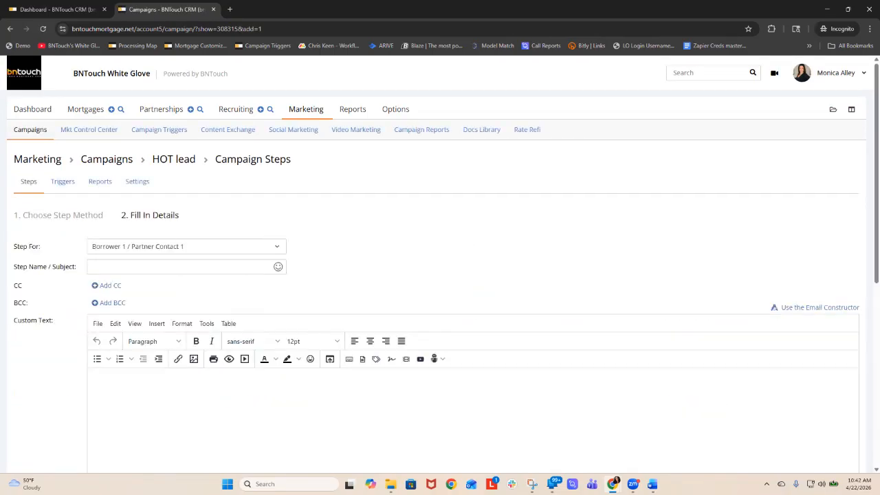
{"action": "type", "text": "add to group weeklt"}
{"action": "key", "text": "BackSpace"}
{"action": "type", "text": "y"}
- Set the group that the "add to group weekly" step assigns to Weekly Calls
{"action": "scroll", "coordinate": [440, 275], "scroll_direction": "down", "scroll_amount": 2}
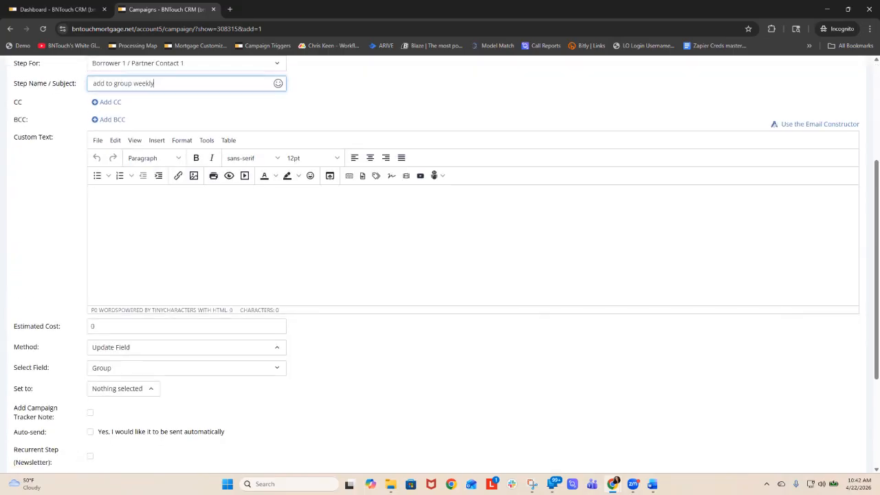
{"action": "left_click", "coordinate": [124, 389]}
{"action": "scroll", "coordinate": [132, 284], "scroll_direction": "down", "scroll_amount": 2}
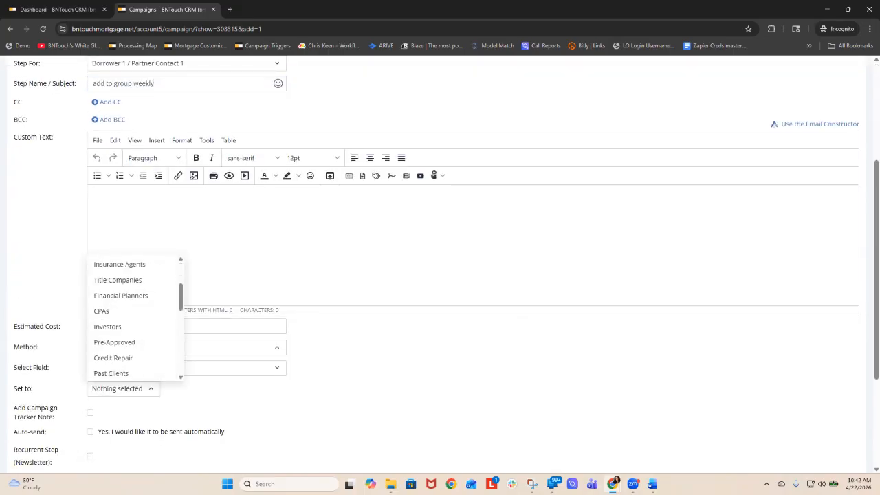
{"action": "scroll", "coordinate": [131, 308], "scroll_direction": "down", "scroll_amount": 3}
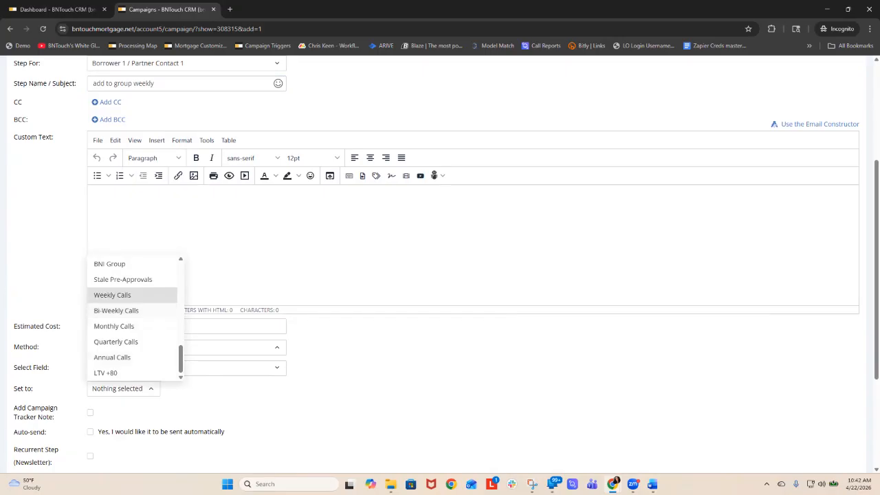
{"action": "left_click", "coordinate": [116, 293]}
{"action": "scroll", "coordinate": [440, 275], "scroll_direction": "up", "scroll_amount": 2}
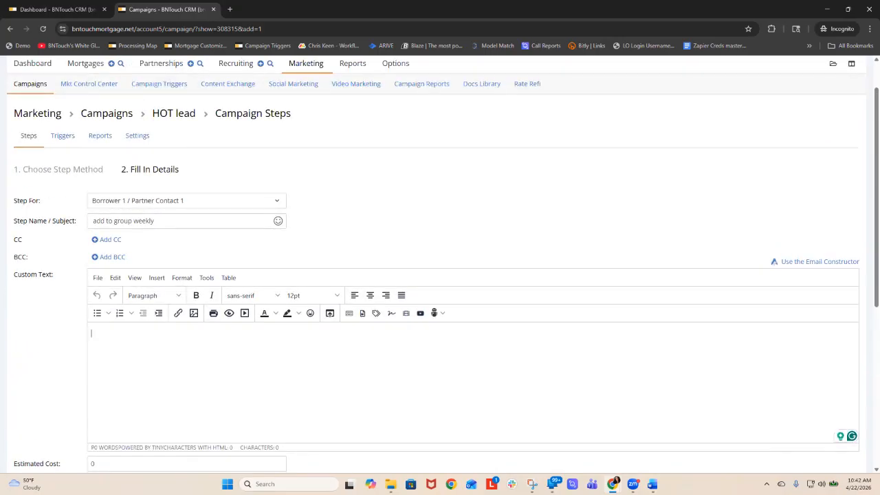
{"action": "scroll", "coordinate": [440, 275], "scroll_direction": "down", "scroll_amount": 2}
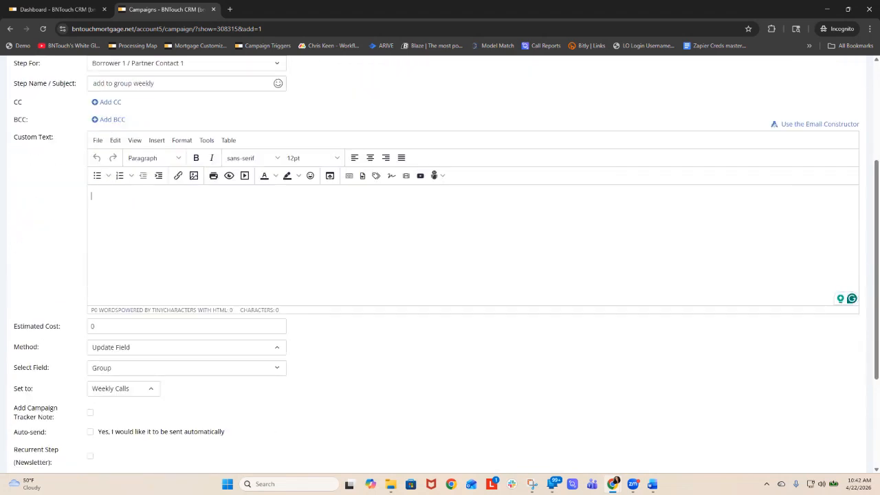
- Enable automatic sending for the weekly group step, schedule it at a 1-day interval, and add it to the campaign
{"action": "left_click", "coordinate": [90, 432]}
{"action": "scroll", "coordinate": [91, 432], "scroll_direction": "down", "scroll_amount": 2}
{"action": "left_click", "coordinate": [90, 387]}
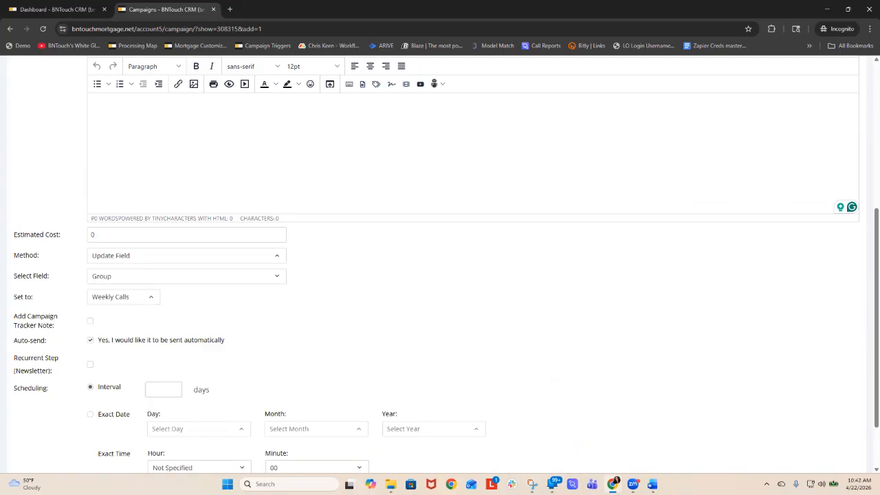
{"action": "left_click", "coordinate": [164, 390]}
{"action": "type", "text": "1"}
{"action": "left_click", "coordinate": [413, 364]}
{"action": "scroll", "coordinate": [440, 275], "scroll_direction": "down", "scroll_amount": 1}
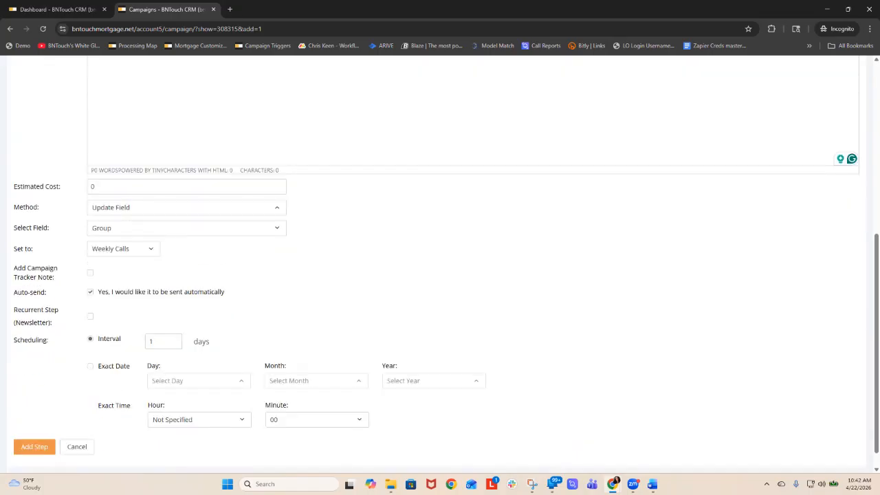
{"action": "scroll", "coordinate": [440, 275], "scroll_direction": "down", "scroll_amount": 1}
{"action": "left_click", "coordinate": [34, 425]}
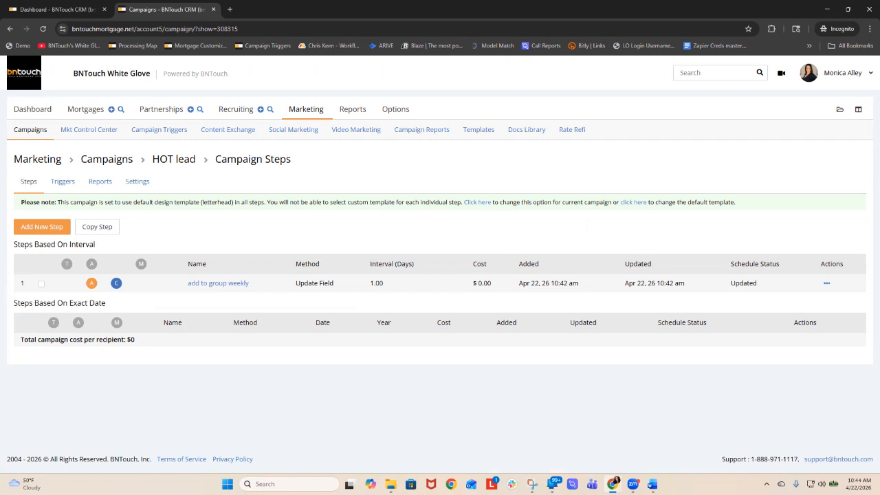
- Start a new mortgage web form in the Web Forms Manager and place its submissions into the Golf Scrambler Attendees group
{"action": "left_click", "coordinate": [395, 109]}
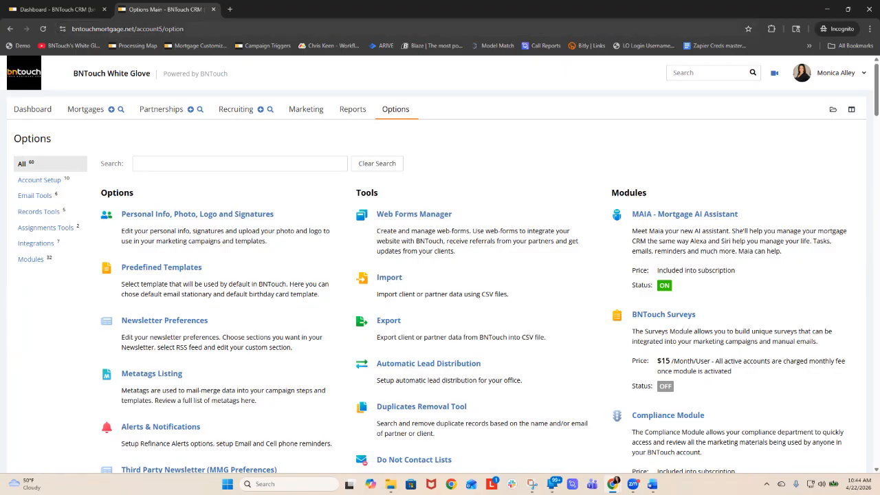
{"action": "left_click", "coordinate": [434, 214]}
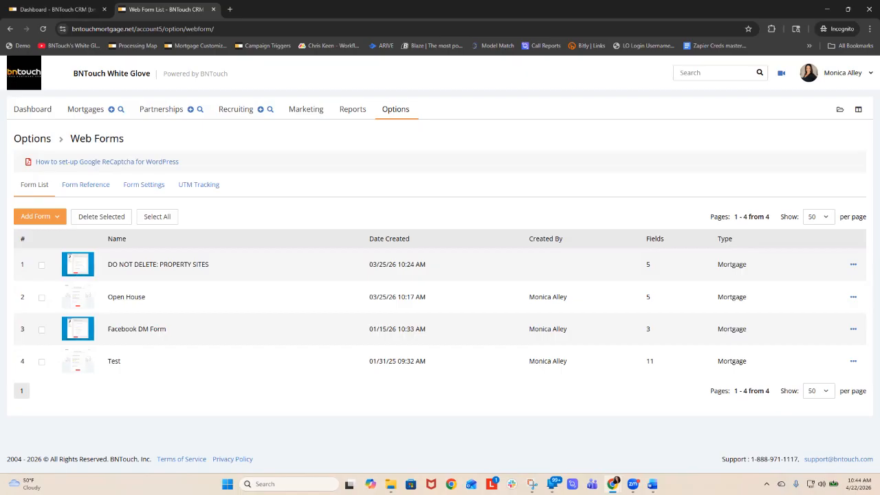
{"action": "left_click", "coordinate": [40, 216]}
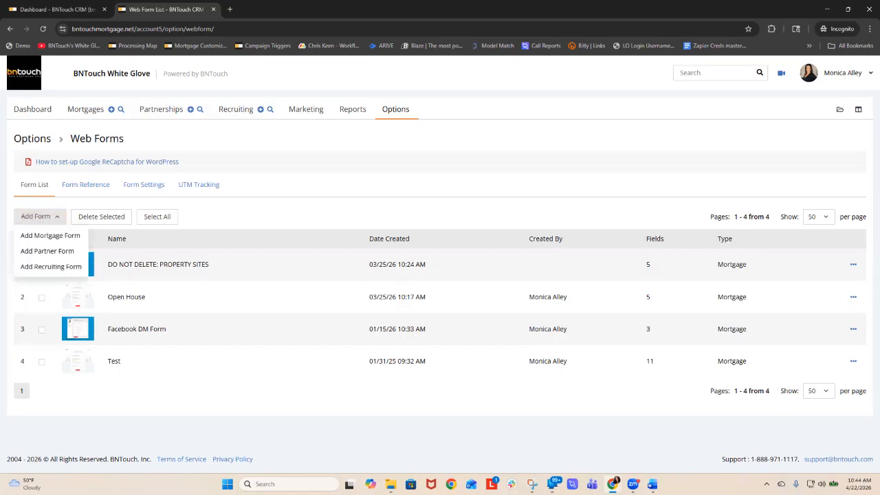
{"action": "left_click", "coordinate": [50, 236]}
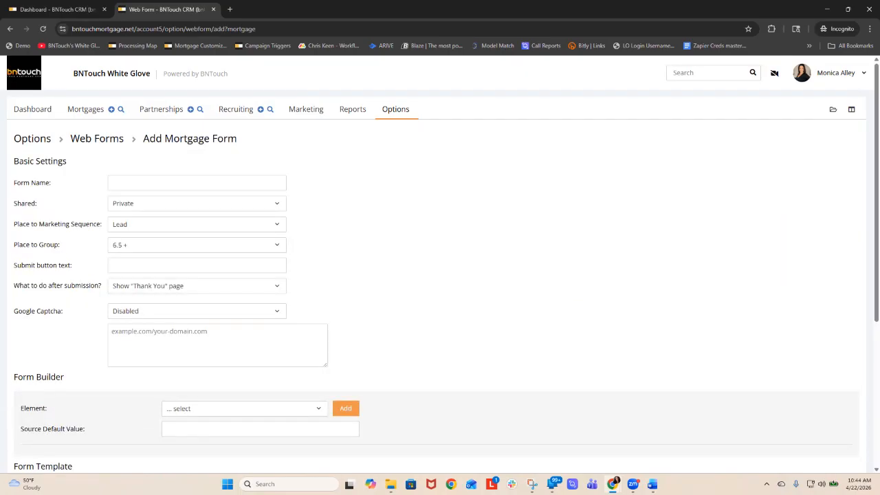
{"action": "left_click", "coordinate": [196, 245]}
{"action": "scroll", "coordinate": [197, 327], "scroll_direction": "down", "scroll_amount": 3}
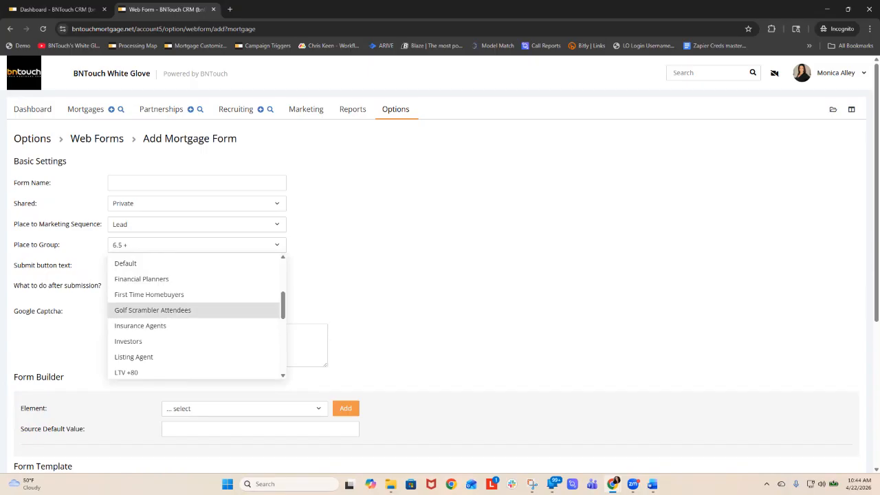
{"action": "left_click", "coordinate": [153, 310]}
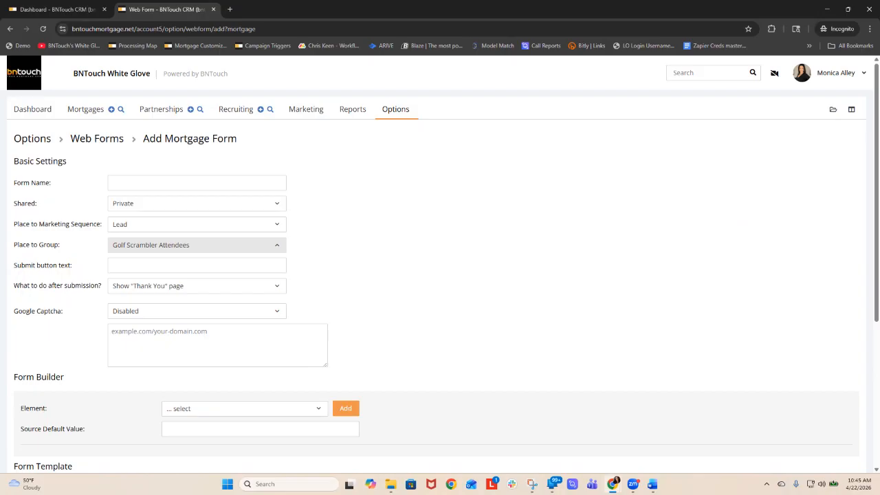
- Name the form "Golf Scrambler" and place its contacts into the Lead marketing sequence
{"action": "left_click", "coordinate": [172, 183]}
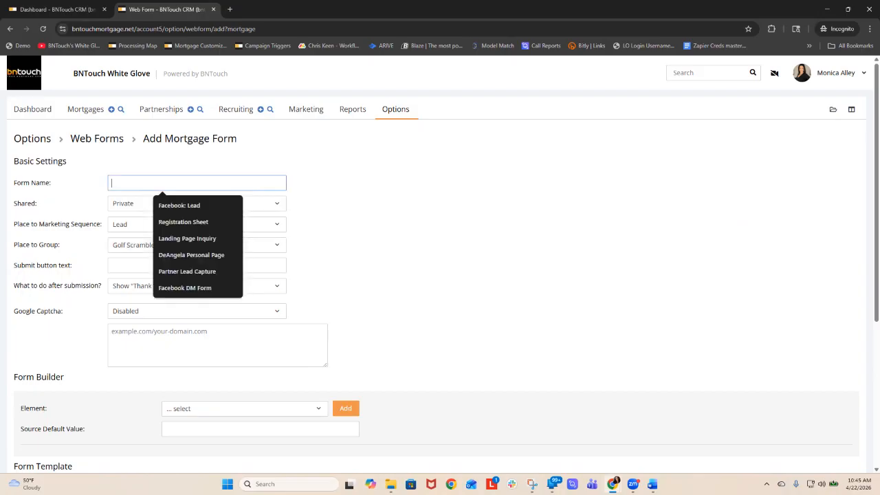
{"action": "type", "text": "Golf Scr"}
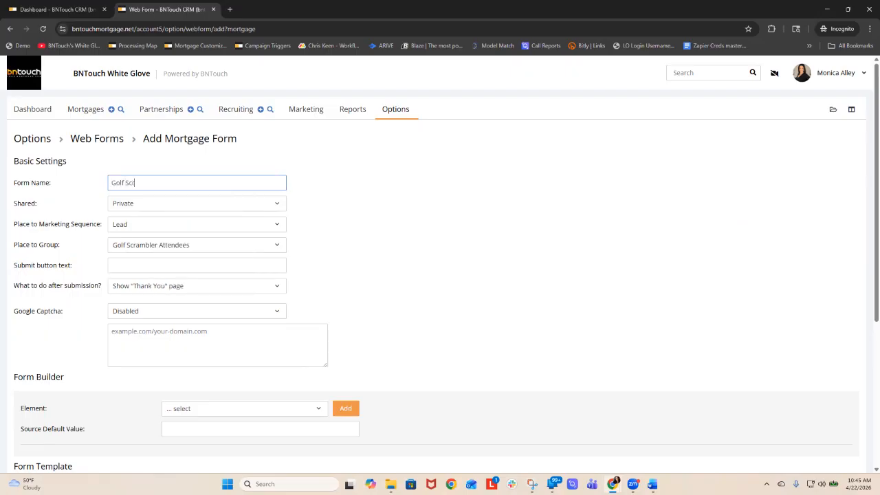
{"action": "type", "text": "ambler"}
{"action": "key", "text": "Tab"}
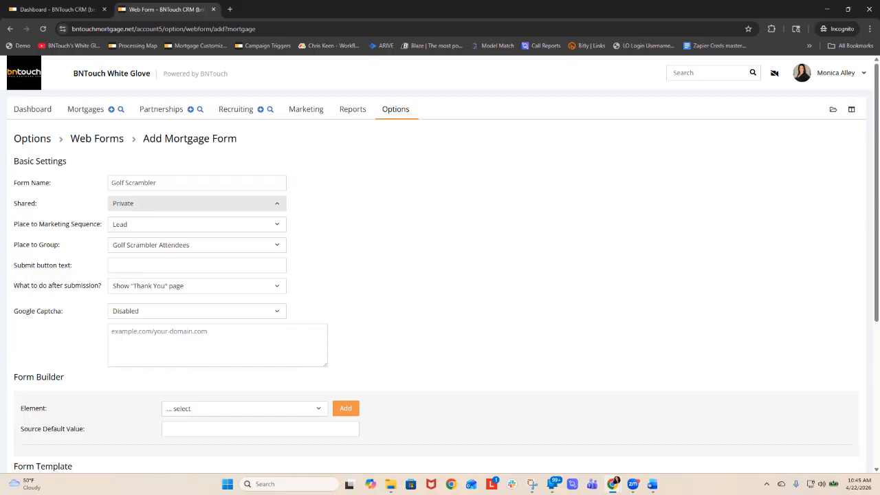
{"action": "left_click", "coordinate": [196, 224]}
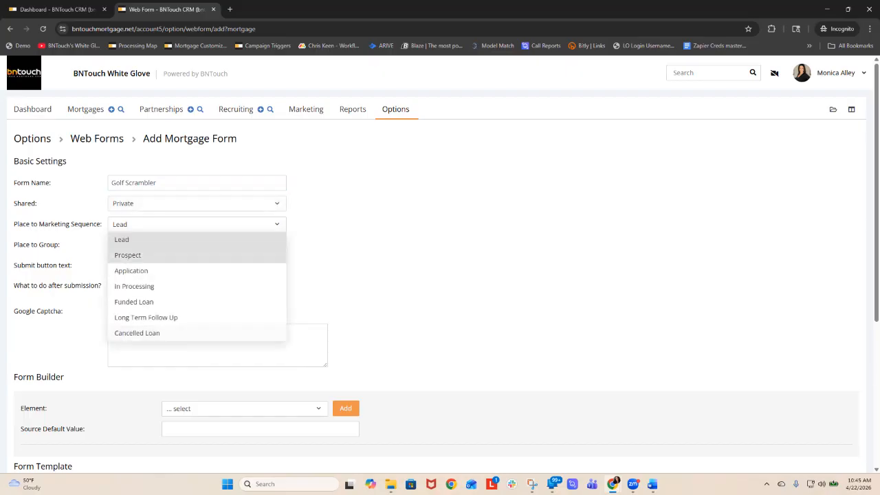
{"action": "left_click", "coordinate": [197, 239]}
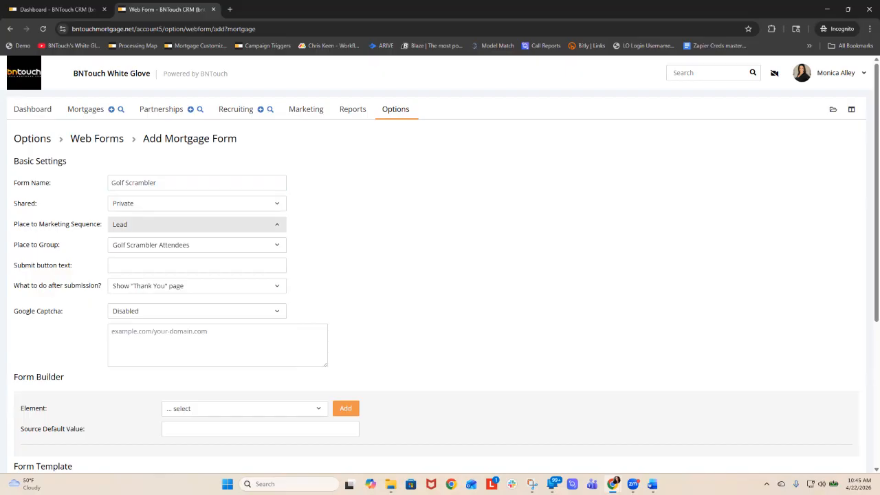
- Set the submit button text to "Submit!", with Google Captcha Disabled and the "Thank You" page shown after submission
{"action": "left_click", "coordinate": [197, 265]}
{"action": "type", "text": "Submit"}
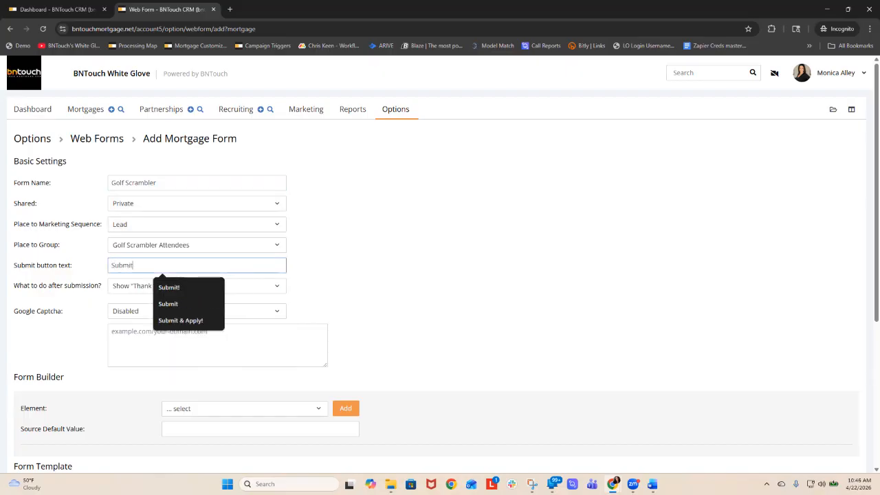
{"action": "type", "text": "!"}
{"action": "key", "text": "Tab"}
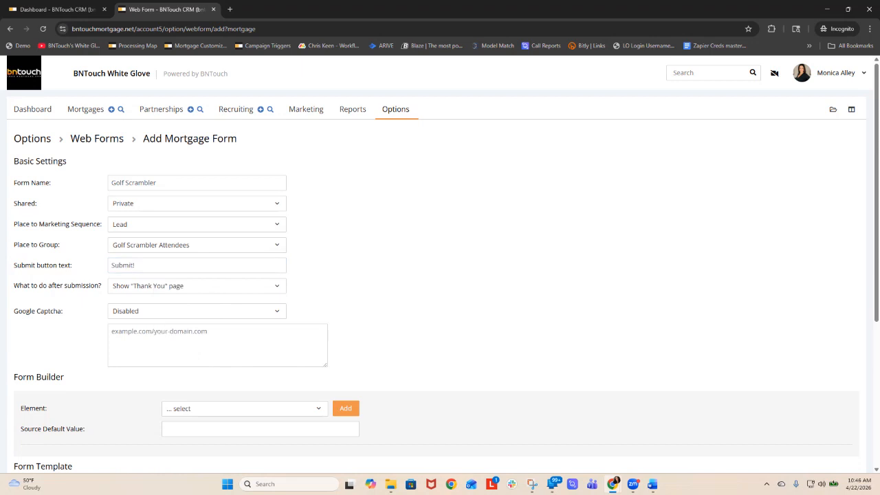
{"action": "left_click", "coordinate": [197, 311]}
{"action": "left_click", "coordinate": [197, 327]}
{"action": "scroll", "coordinate": [440, 265], "scroll_direction": "down", "scroll_amount": 3}
{"action": "left_click", "coordinate": [196, 195]}
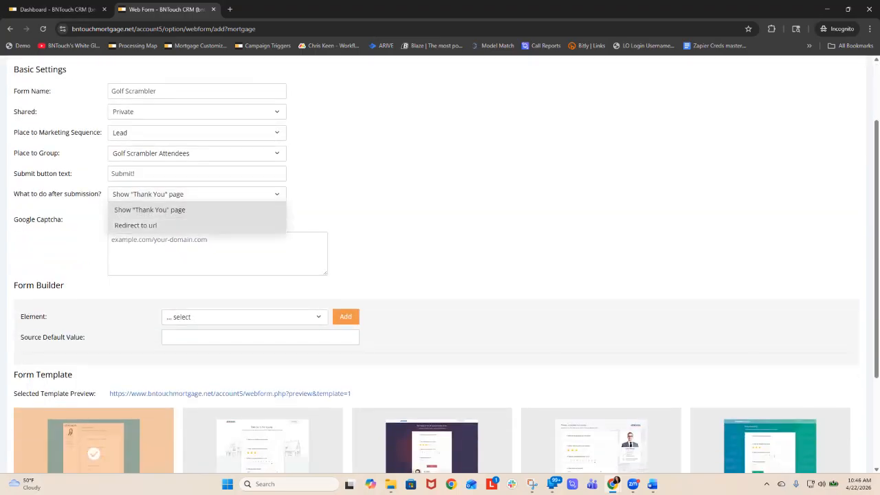
{"action": "left_click", "coordinate": [150, 210]}
{"action": "scroll", "coordinate": [440, 264], "scroll_direction": "down", "scroll_amount": 2}
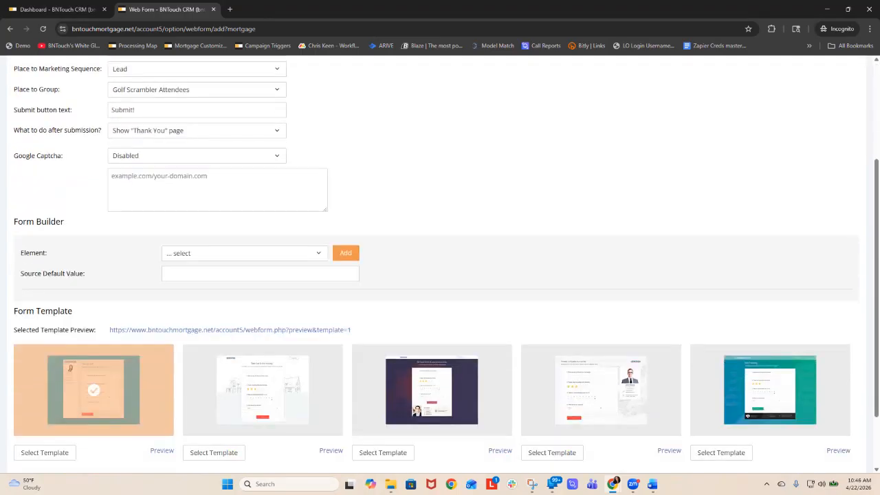
- Add Borrower First Name and Borrower Last Name elements to the form, placing the first name above the last name
{"action": "left_click", "coordinate": [244, 225]}
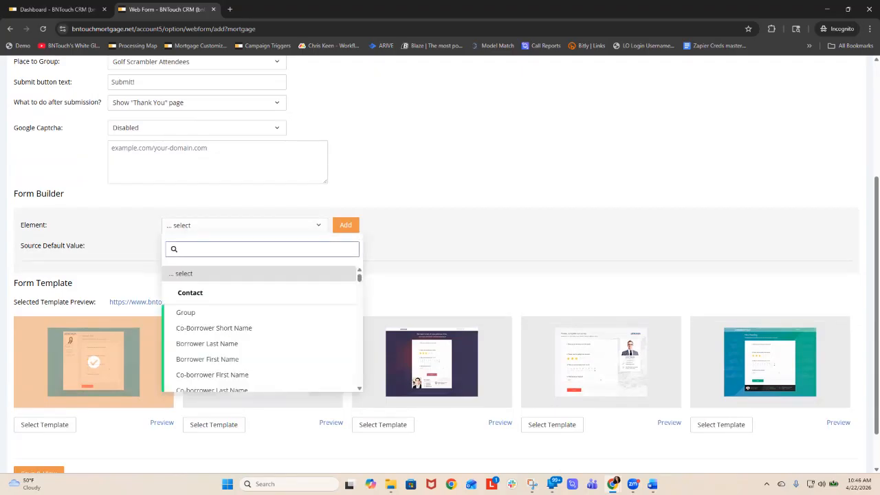
{"action": "left_click", "coordinate": [207, 359]}
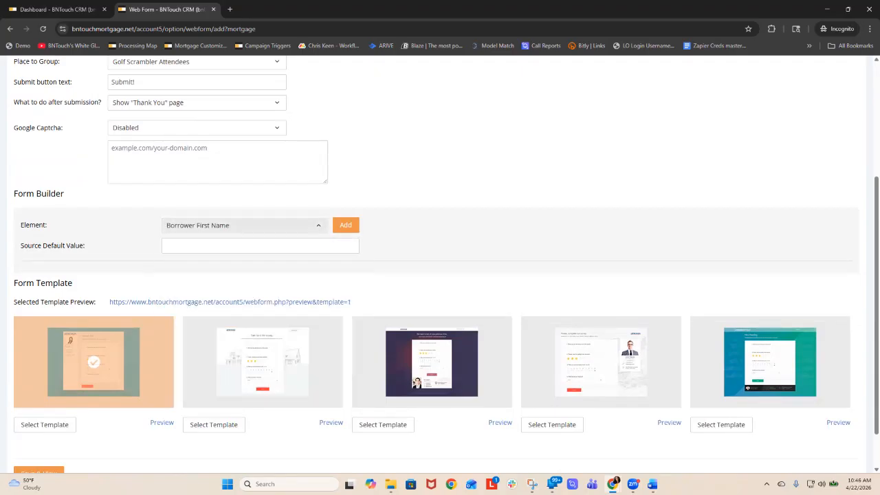
{"action": "left_click", "coordinate": [244, 225]}
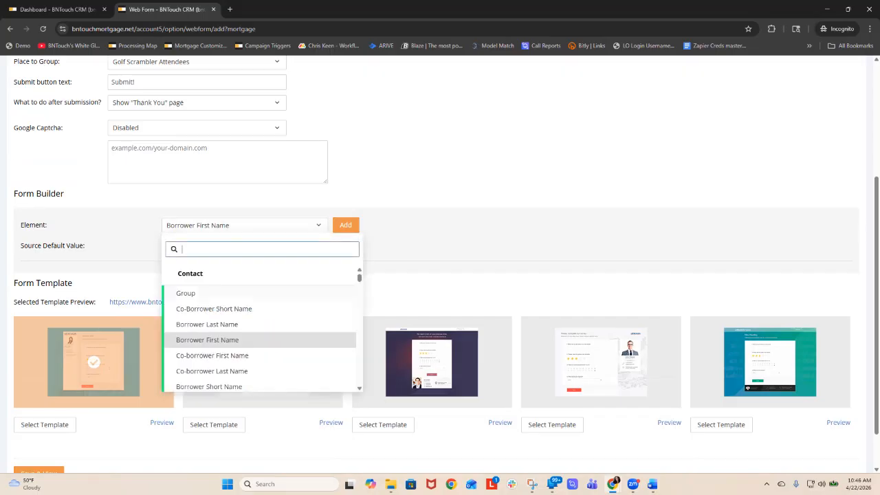
{"action": "left_click", "coordinate": [207, 324]}
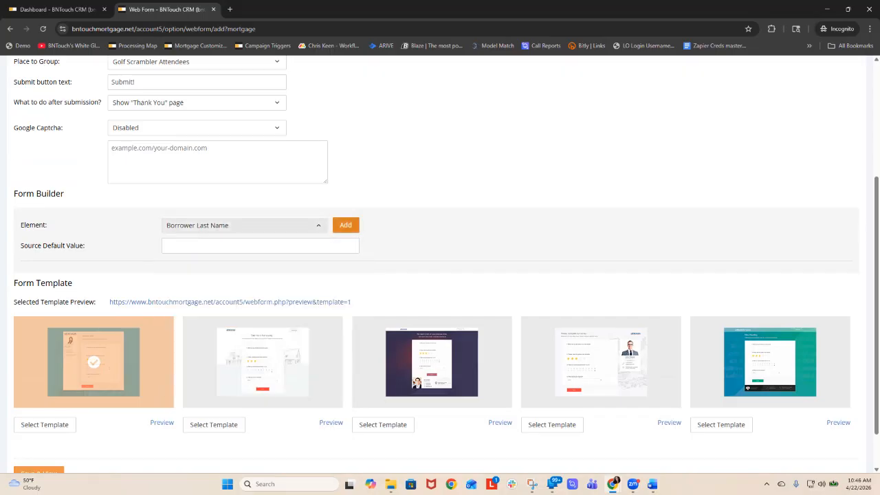
{"action": "left_click", "coordinate": [345, 226]}
{"action": "left_click", "coordinate": [303, 225]}
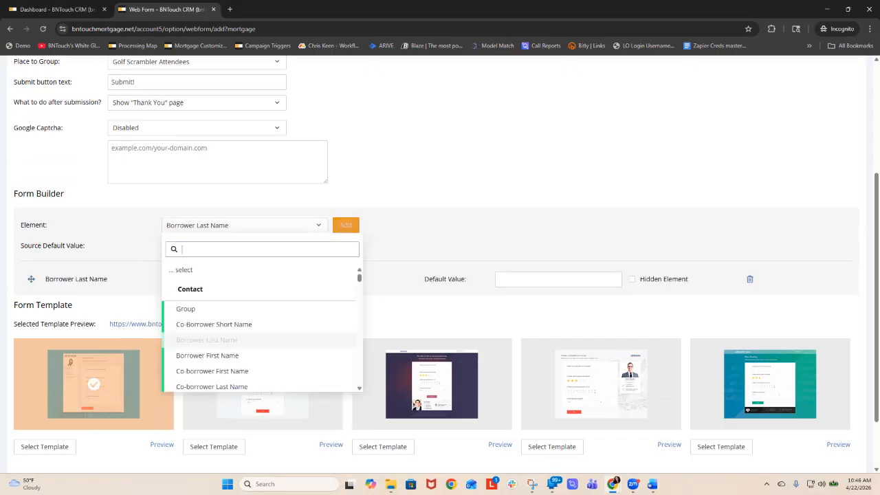
{"action": "left_click", "coordinate": [207, 356]}
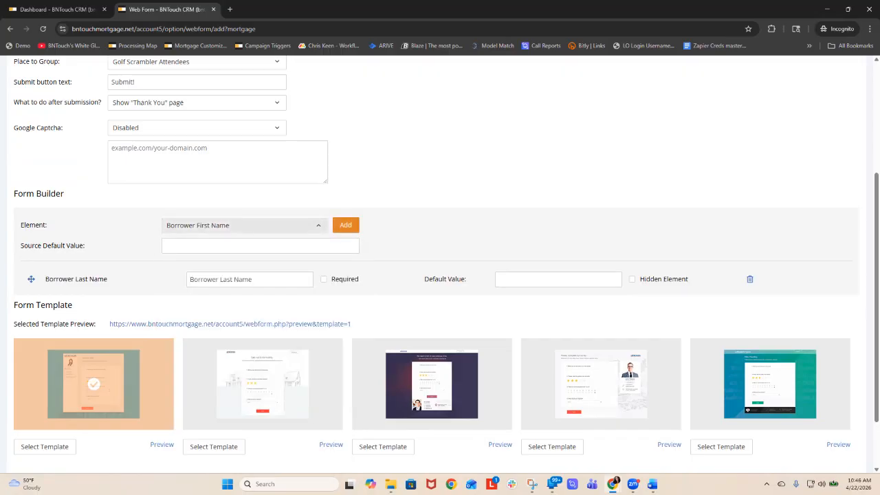
{"action": "left_click", "coordinate": [346, 226]}
{"action": "left_click_drag", "start_coordinate": [31, 306], "coordinate": [31, 279]}
- Label the first name element "What's Your First Name?" and the last name element "And Last Name?"
{"action": "double_click", "coordinate": [204, 279]}
{"action": "key", "text": "BackSpace"}
{"action": "double_click", "coordinate": [204, 306]}
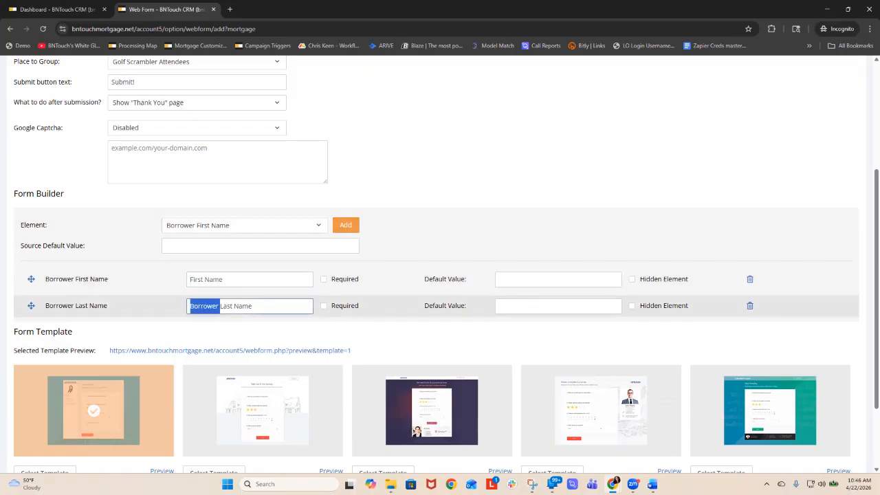
{"action": "key", "text": "BackSpace"}
{"action": "left_click", "coordinate": [237, 279]}
{"action": "type", "text": "What's Your First Name"}
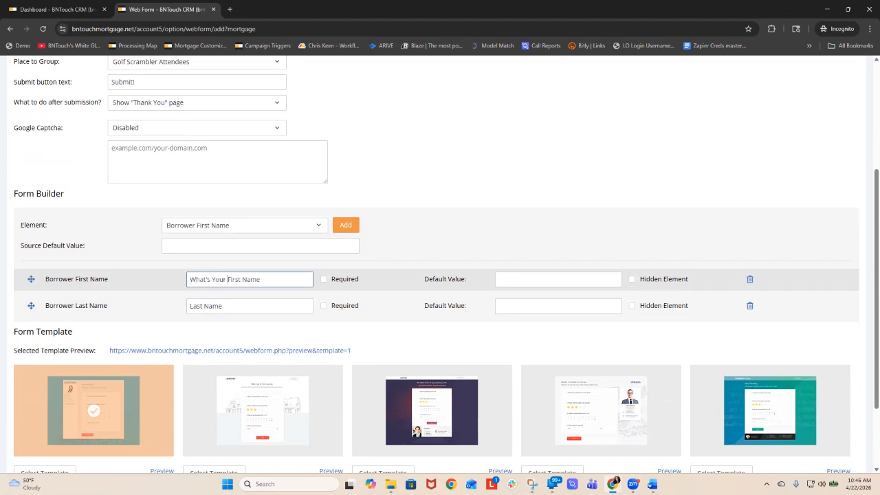
{"action": "type", "text": "?"}
{"action": "left_click", "coordinate": [193, 306]}
{"action": "type", "text": "And"}
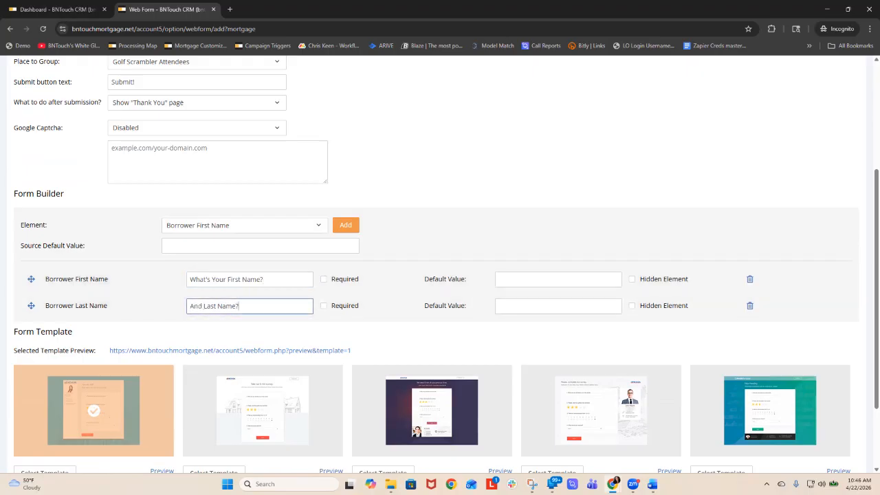
- Add a Cell Phone element below the name elements
{"action": "left_click", "coordinate": [240, 225]}
{"action": "type", "text": "cell"}
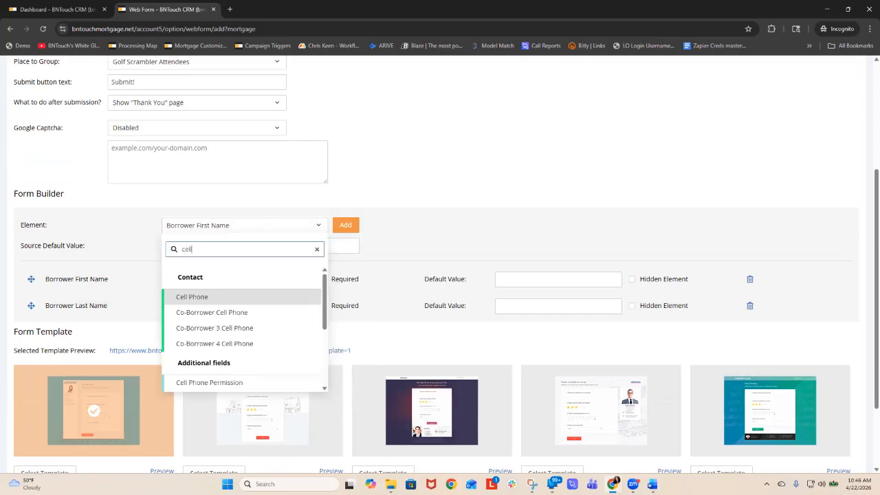
{"action": "key", "text": "Return"}
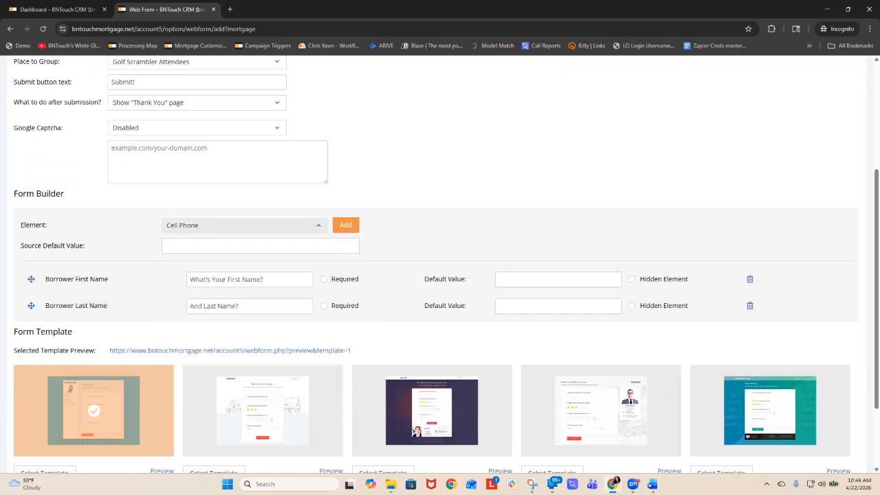
{"action": "left_click", "coordinate": [345, 225]}
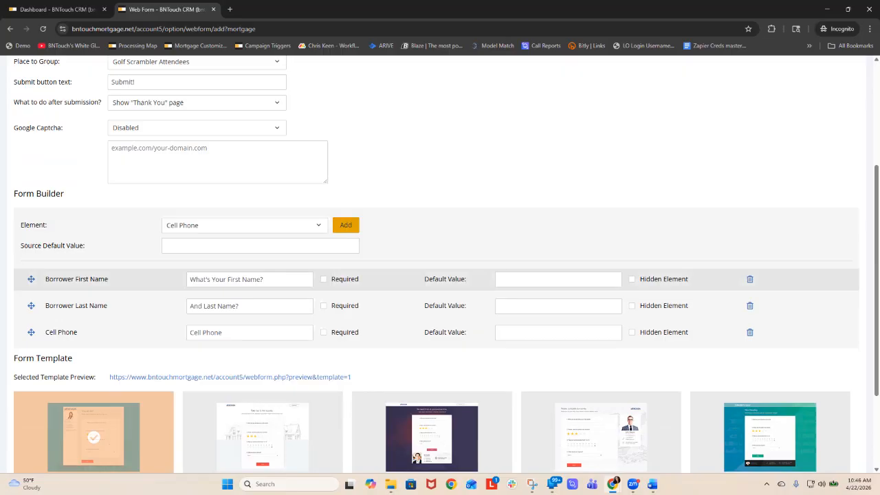
- Add an Email element and mark the first name, last name and email elements as required
{"action": "left_click", "coordinate": [324, 279]}
{"action": "left_click", "coordinate": [275, 225]}
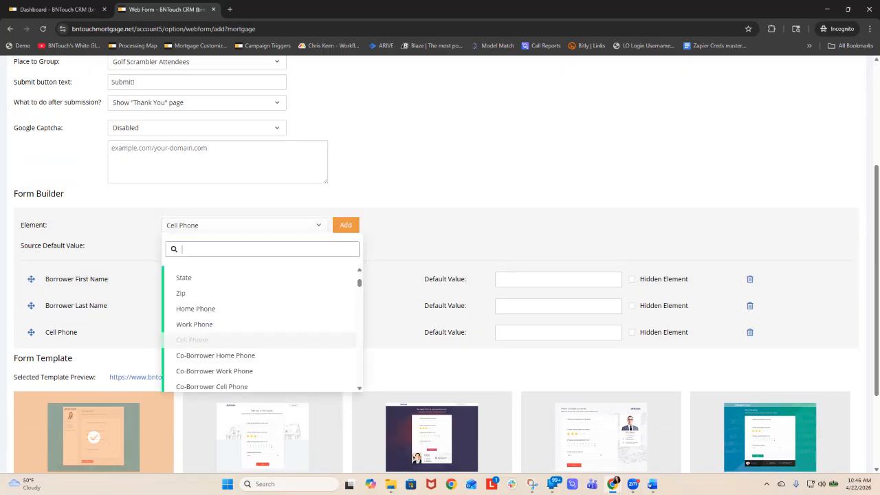
{"action": "type", "text": "ema"}
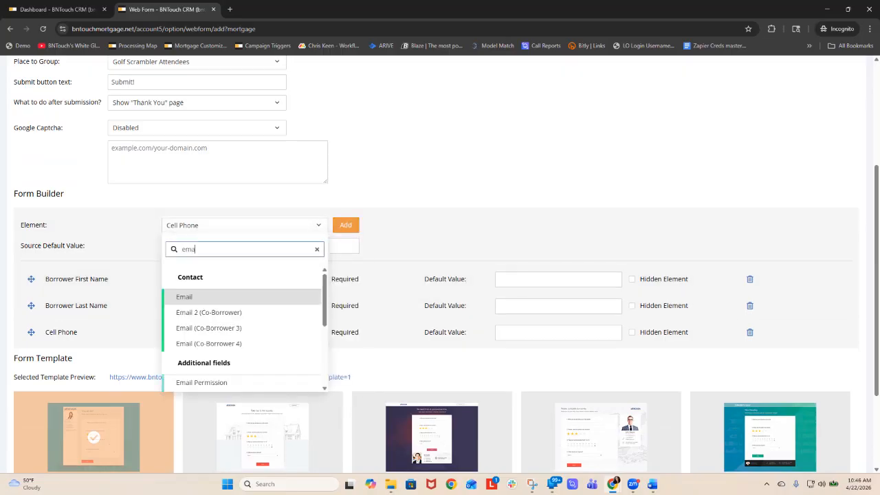
{"action": "key", "text": "Return"}
{"action": "left_click", "coordinate": [346, 226]}
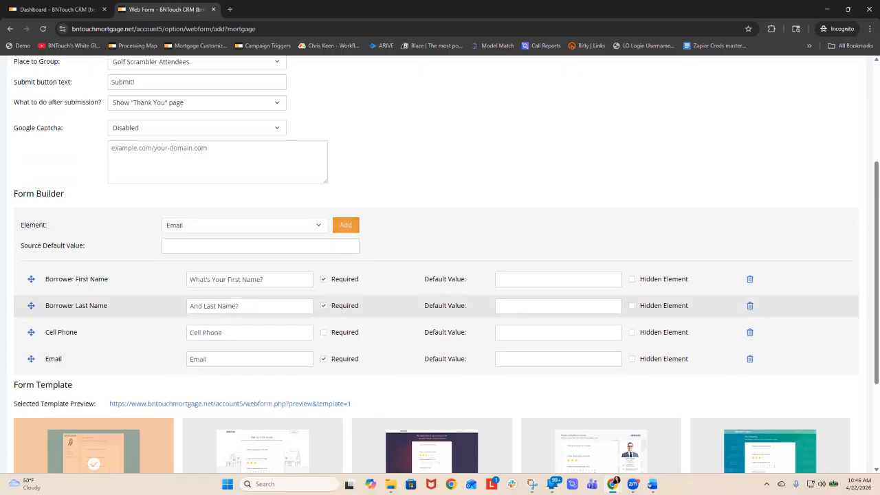
{"action": "left_click", "coordinate": [324, 359]}
- Apply the fourth form template and open the selected template's preview in a new browser tab
{"action": "scroll", "coordinate": [440, 275], "scroll_direction": "down", "scroll_amount": 2}
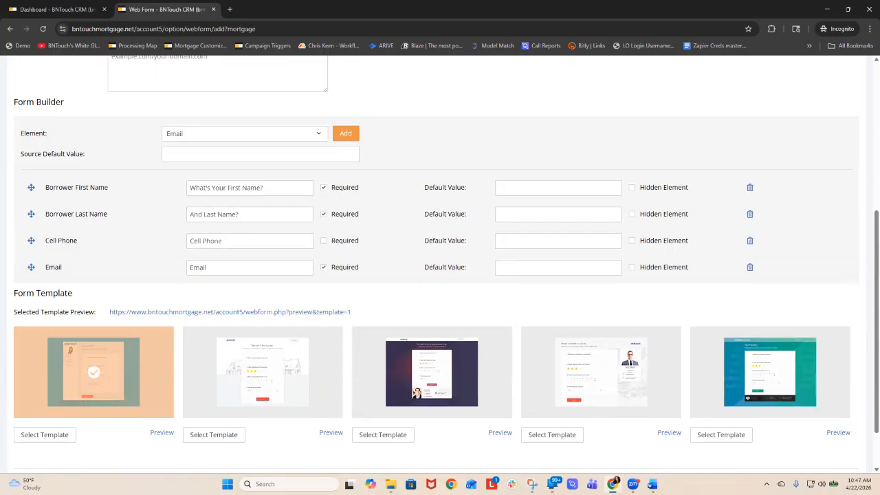
{"action": "left_click", "coordinate": [551, 434]}
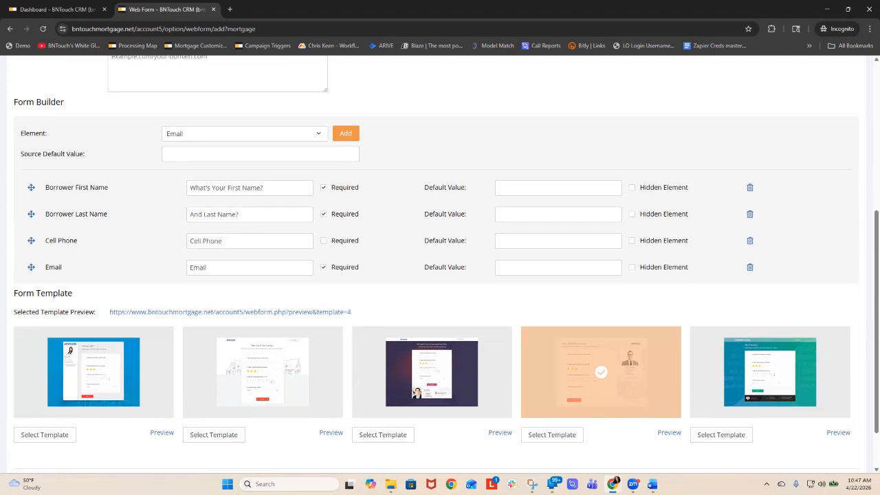
{"action": "scroll", "coordinate": [440, 275], "scroll_direction": "down", "scroll_amount": 1}
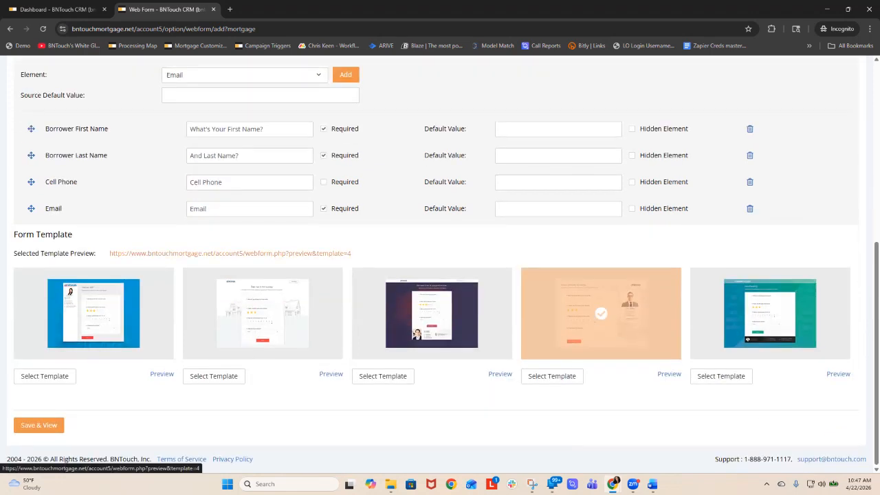
{"action": "right_click", "coordinate": [250, 253]}
{"action": "left_click", "coordinate": [275, 266]}
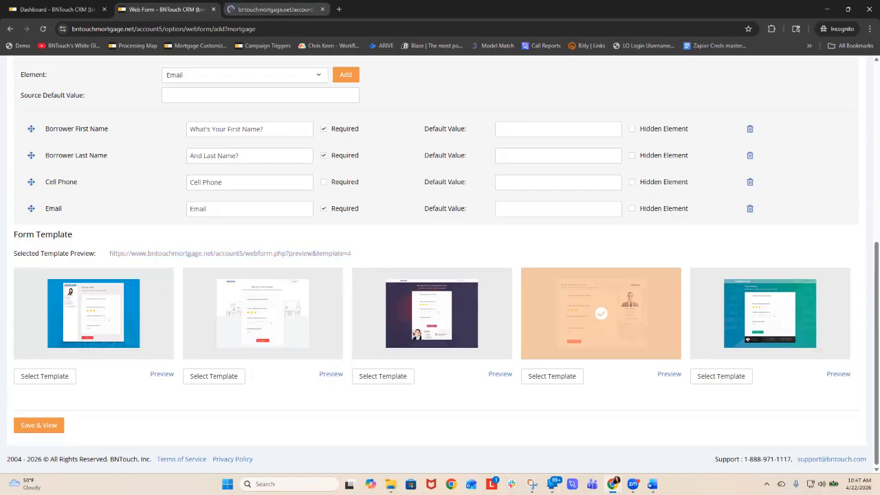
{"action": "left_click", "coordinate": [276, 9]}
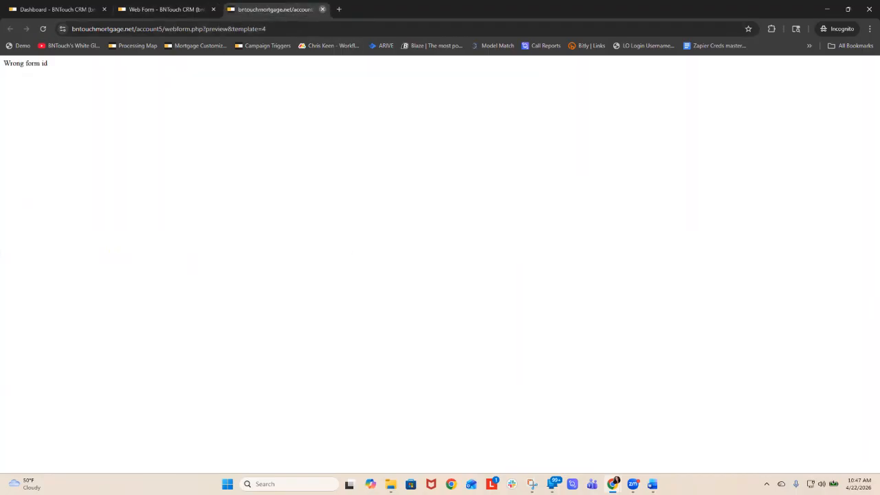
- Close the preview tab, save the Golf Scrambler form and reopen it for editing from the web form list
{"action": "left_click", "coordinate": [323, 9]}
{"action": "left_click", "coordinate": [38, 425]}
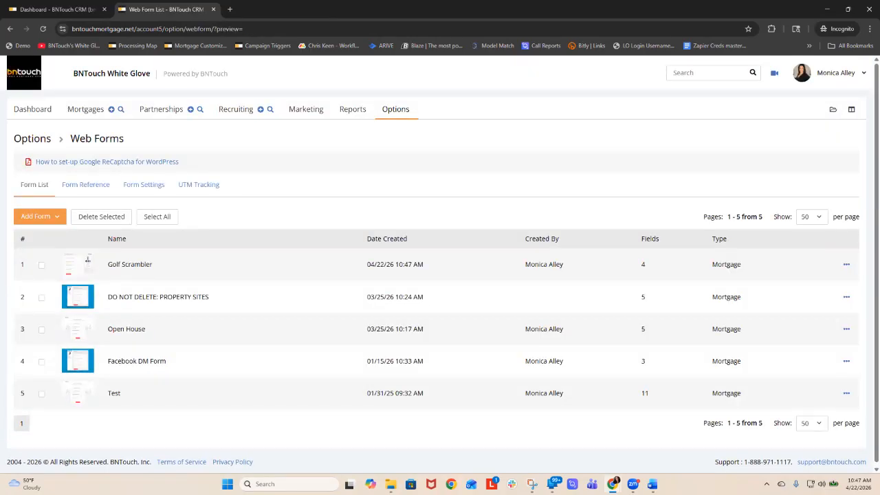
{"action": "left_click", "coordinate": [846, 264]}
{"action": "left_click", "coordinate": [783, 270]}
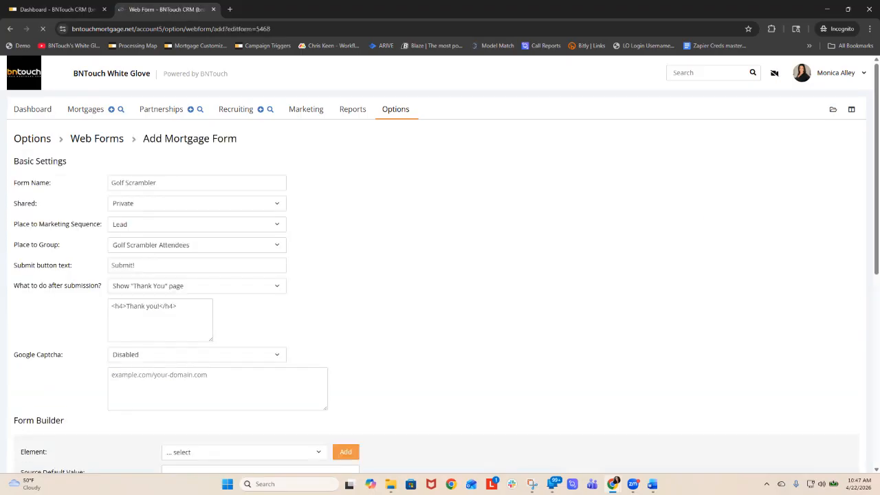
- Open the selected template's live preview and create a QR code for that page
{"action": "scroll", "coordinate": [440, 275], "scroll_direction": "down", "scroll_amount": 5}
{"action": "scroll", "coordinate": [440, 275], "scroll_direction": "down", "scroll_amount": 4}
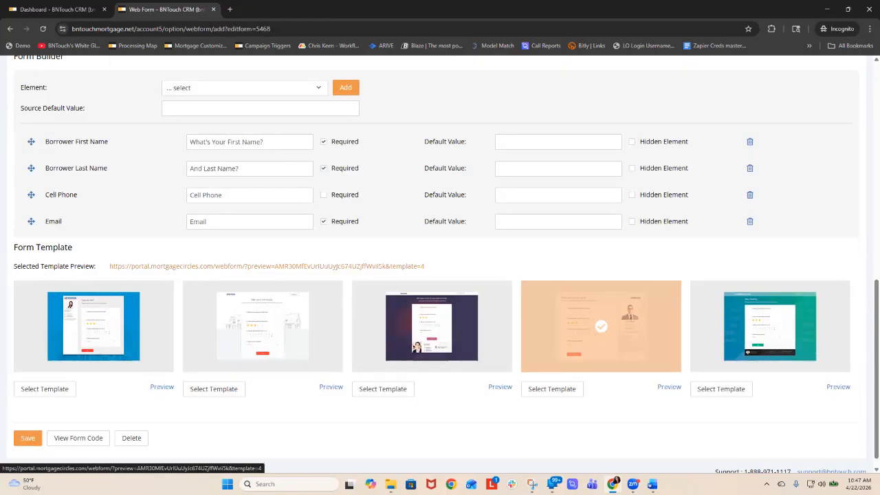
{"action": "left_click", "coordinate": [268, 266]}
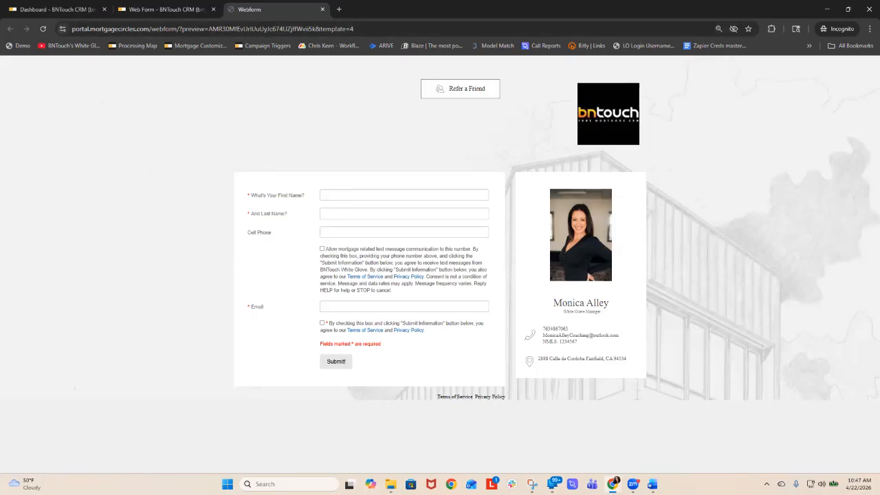
{"action": "right_click", "coordinate": [597, 184]}
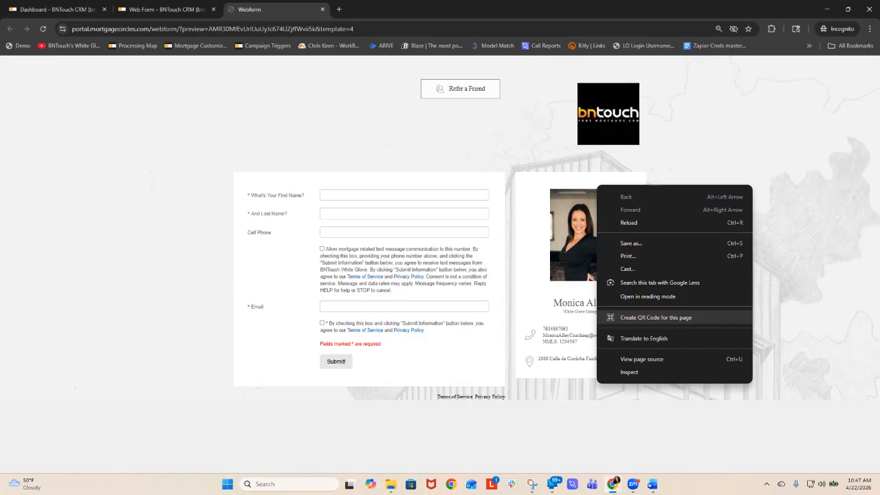
{"action": "left_click", "coordinate": [656, 317]}
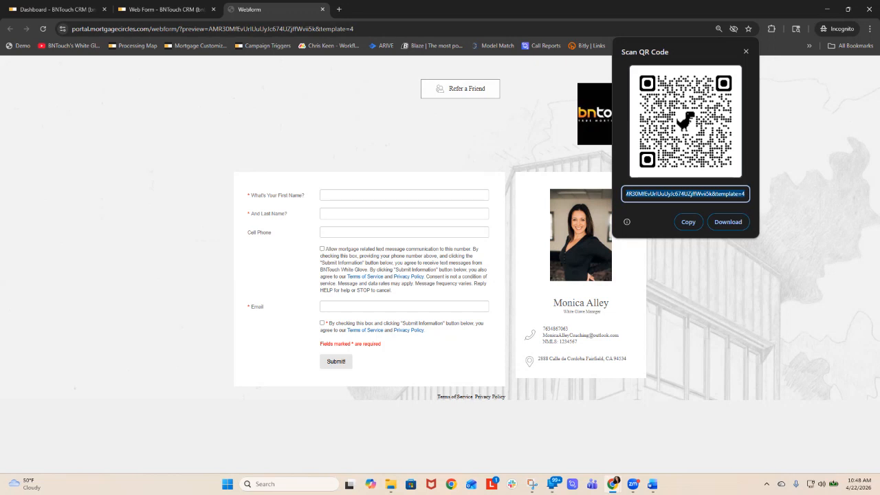
- Fill in the form with the saved contact's name, phone and email, accept both consent options and submit it
{"action": "left_click", "coordinate": [375, 195]}
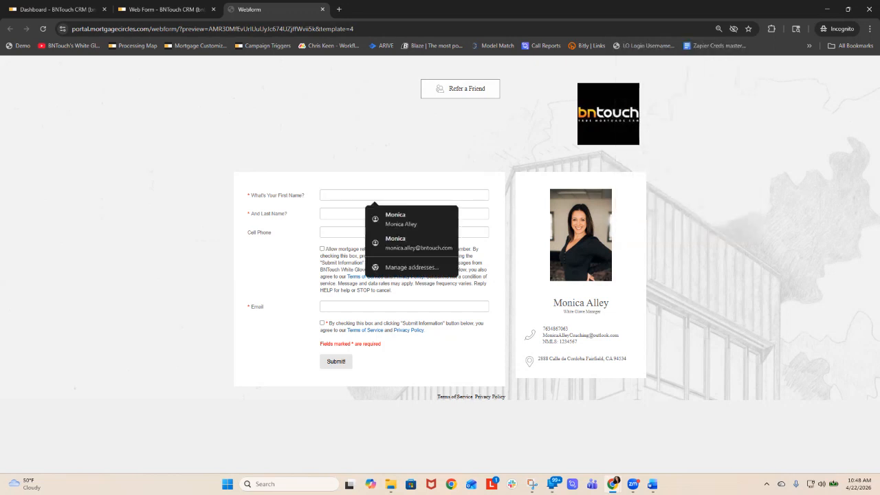
{"action": "left_click", "coordinate": [401, 219]}
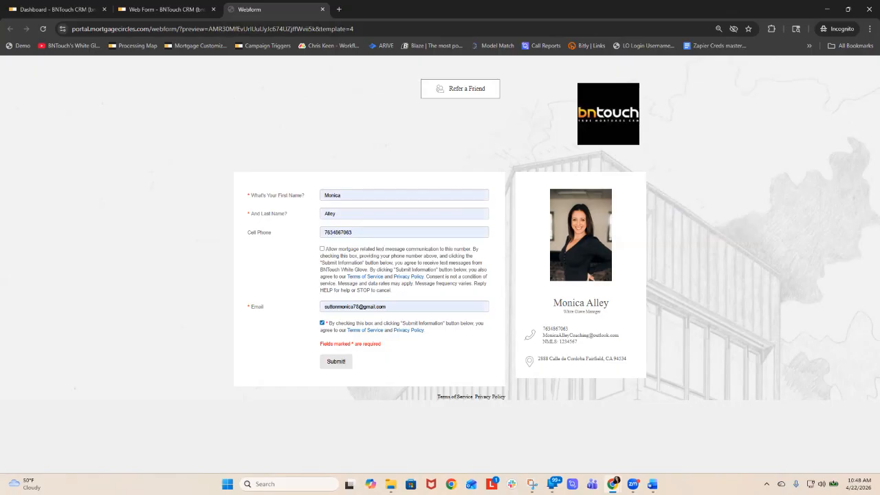
{"action": "left_click", "coordinate": [322, 249]}
{"action": "left_click", "coordinate": [337, 361]}
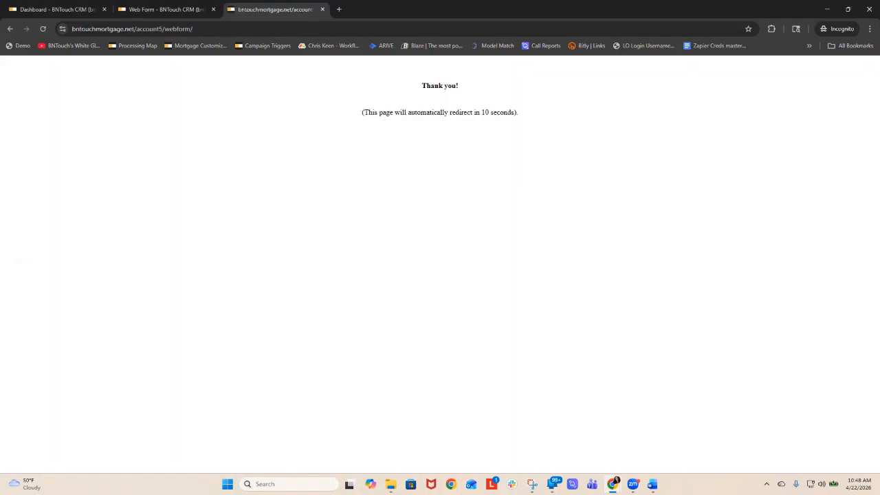
- Open the newest lead in the mortgage pipeline and check the group assigned under Borrowers Info
{"action": "left_click", "coordinate": [165, 10]}
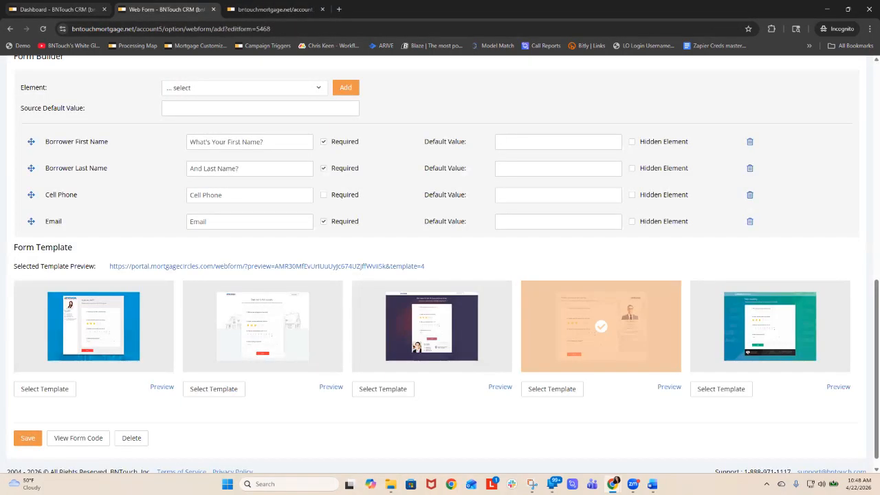
{"action": "left_click", "coordinate": [60, 10]}
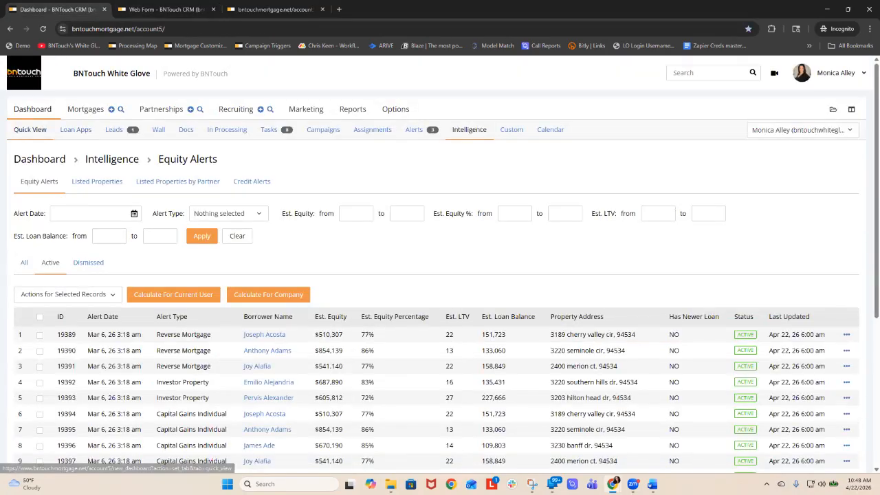
{"action": "left_click", "coordinate": [85, 109]}
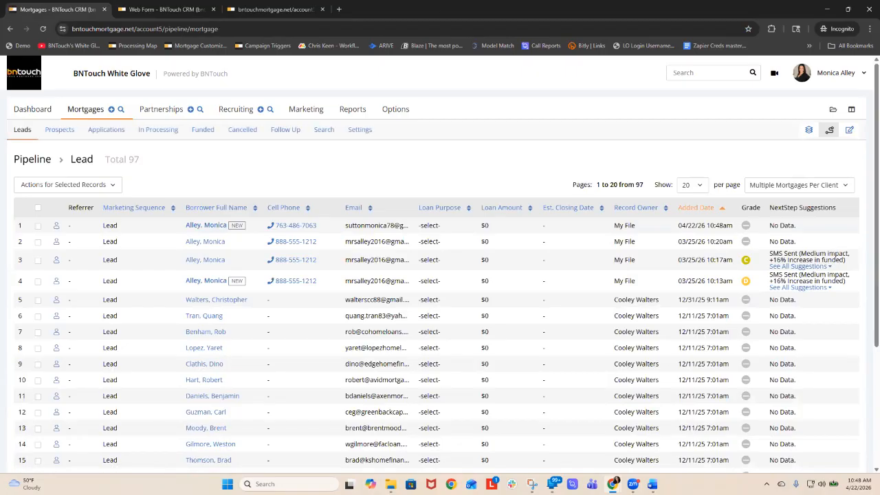
{"action": "left_click", "coordinate": [205, 225]}
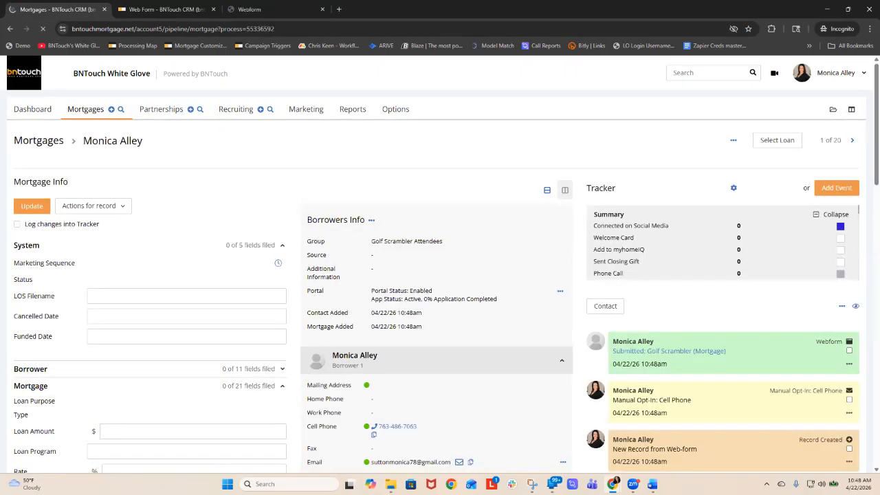
{"action": "double_click", "coordinate": [399, 242]}
{"action": "left_click_drag", "start_coordinate": [443, 241], "coordinate": [372, 242]}
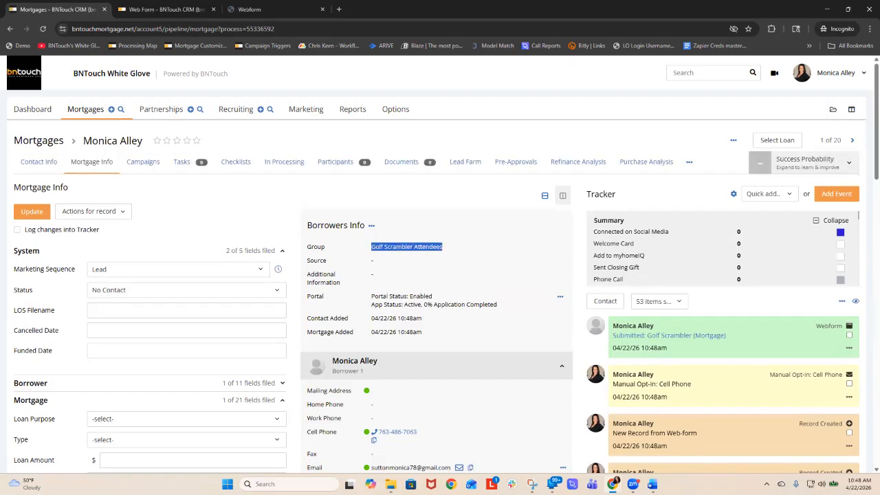
{"action": "left_click", "coordinate": [407, 253]}
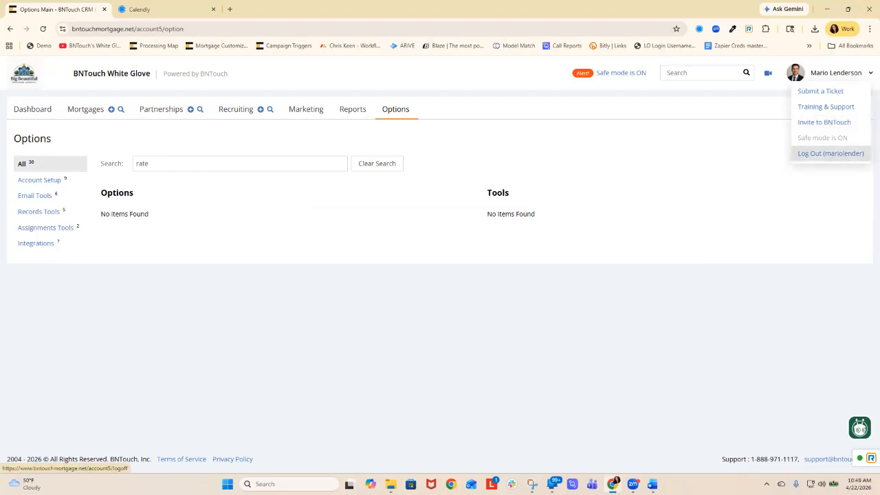
- Log out of the CRM account in the other browser window
{"action": "left_click", "coordinate": [830, 153]}
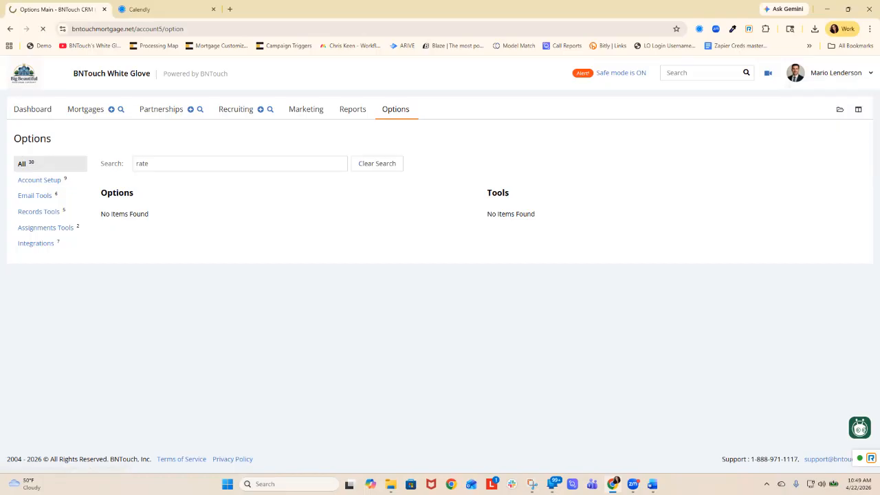